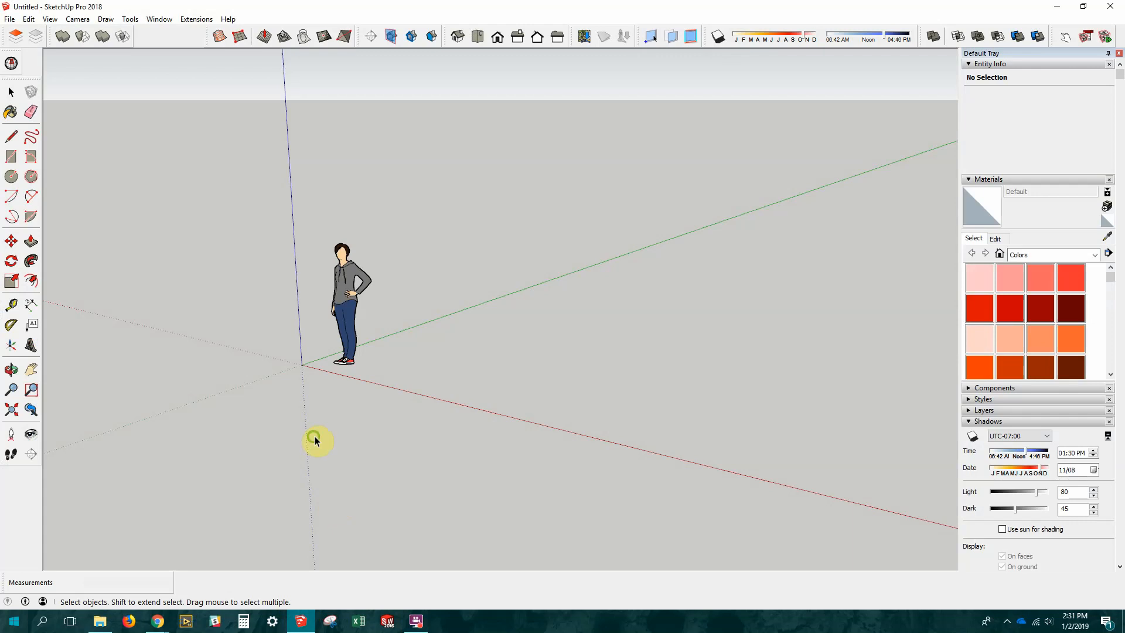
Examine the default scale figure and the drawing axes from several angles and distances.
middle_drag(315, 438, 391, 439)
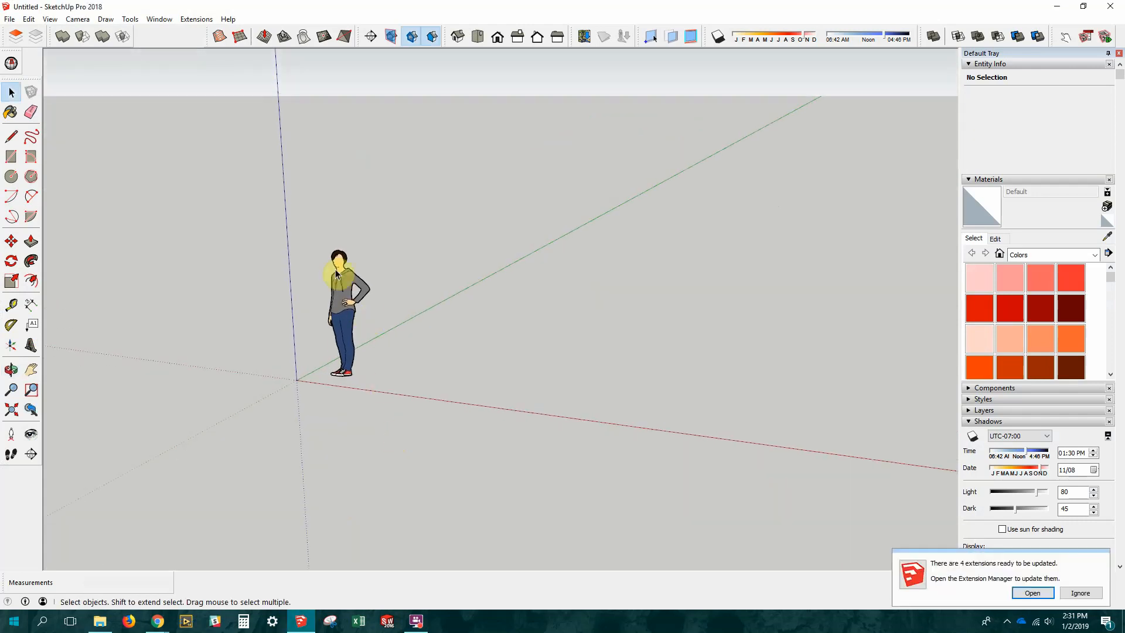
scroll(344, 331, up, 2)
scroll(346, 339, down, 2)
middle_drag(374, 354, 346, 359)
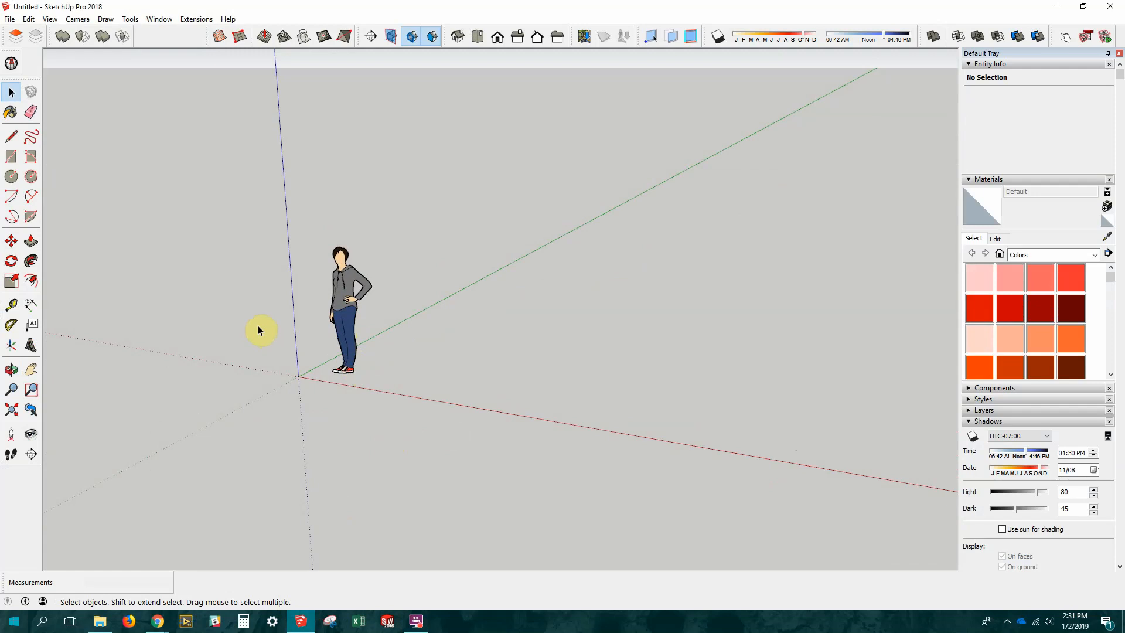
middle_drag(224, 372, 381, 382)
scroll(409, 309, up, 1)
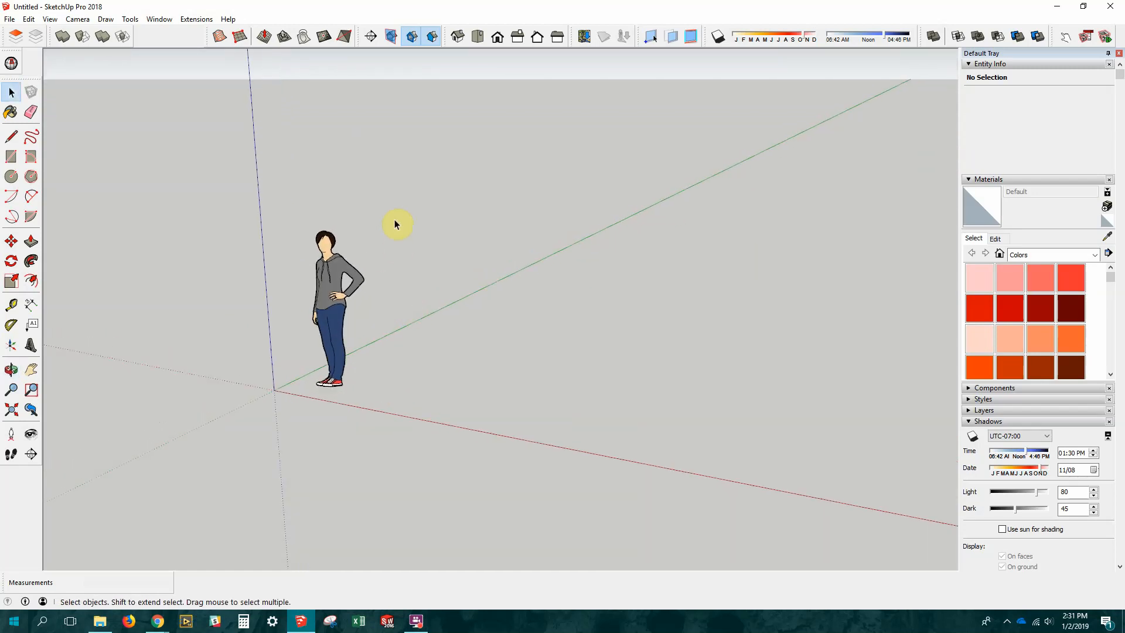
scroll(396, 225, down, 1)
middle_drag(395, 224, 383, 248)
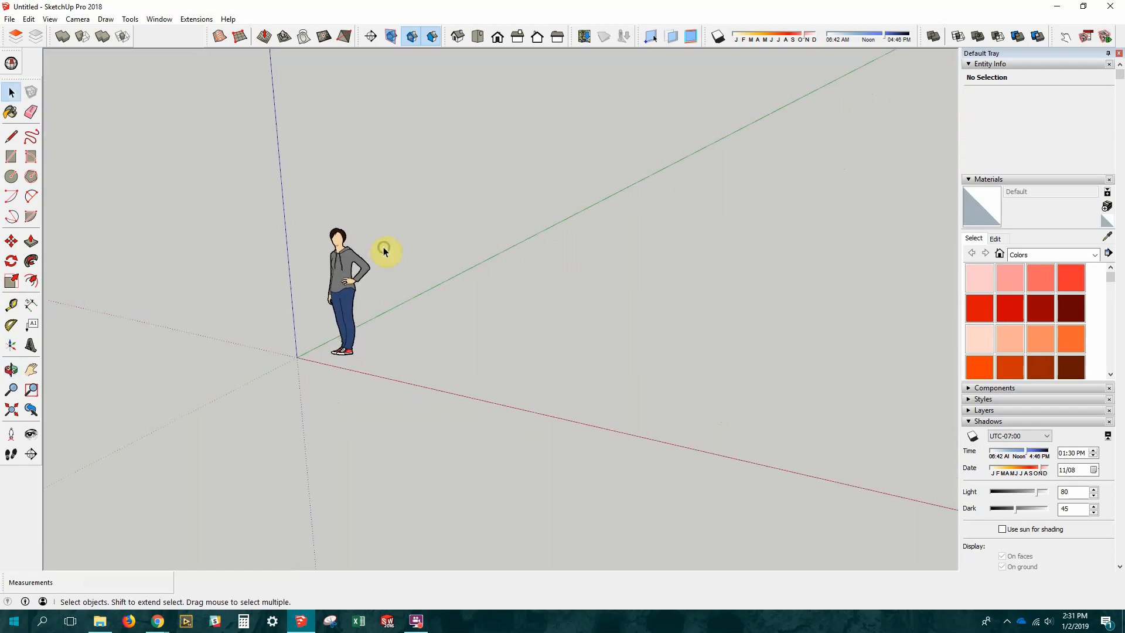
Delete the default scale figure standing near the origin.
click(355, 268)
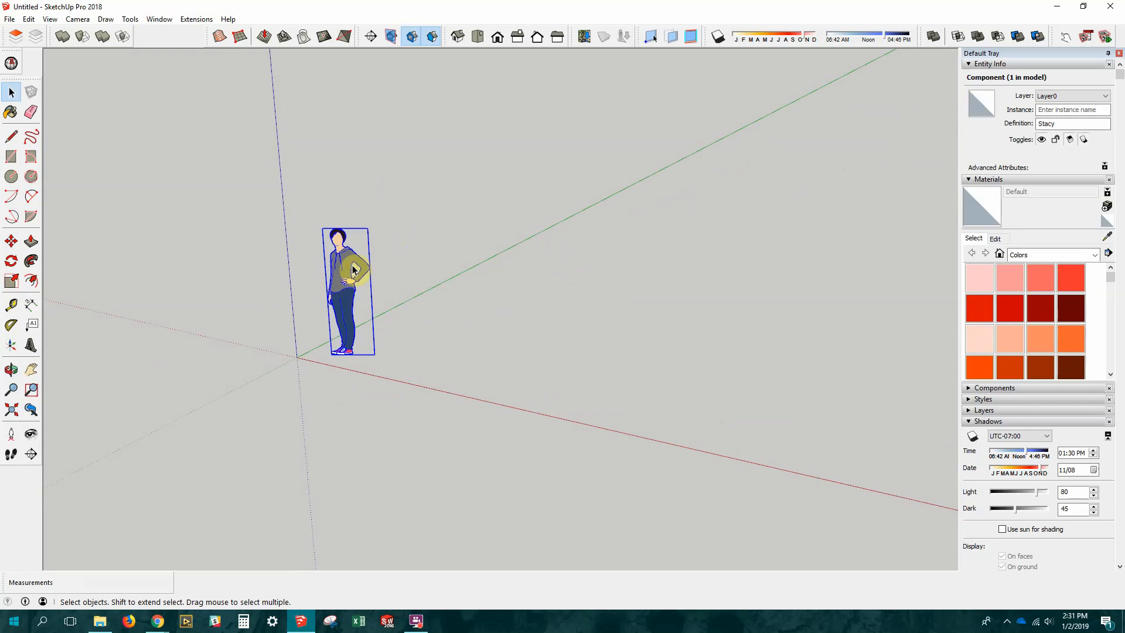
key(Delete)
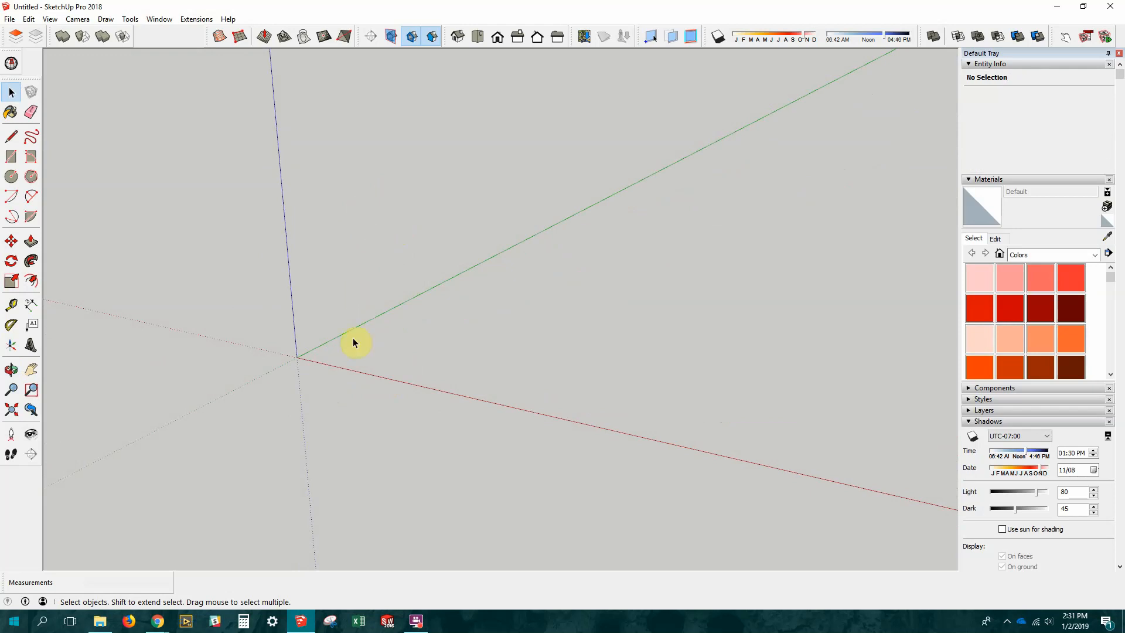
middle_drag(354, 339, 361, 223)
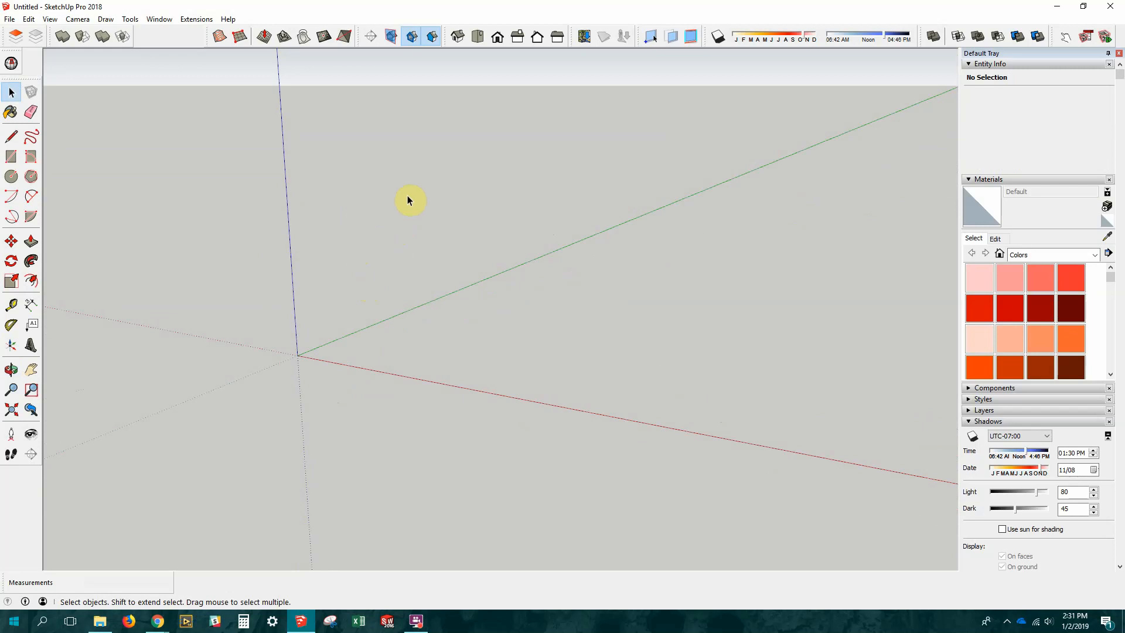
scroll(417, 235, up, 1)
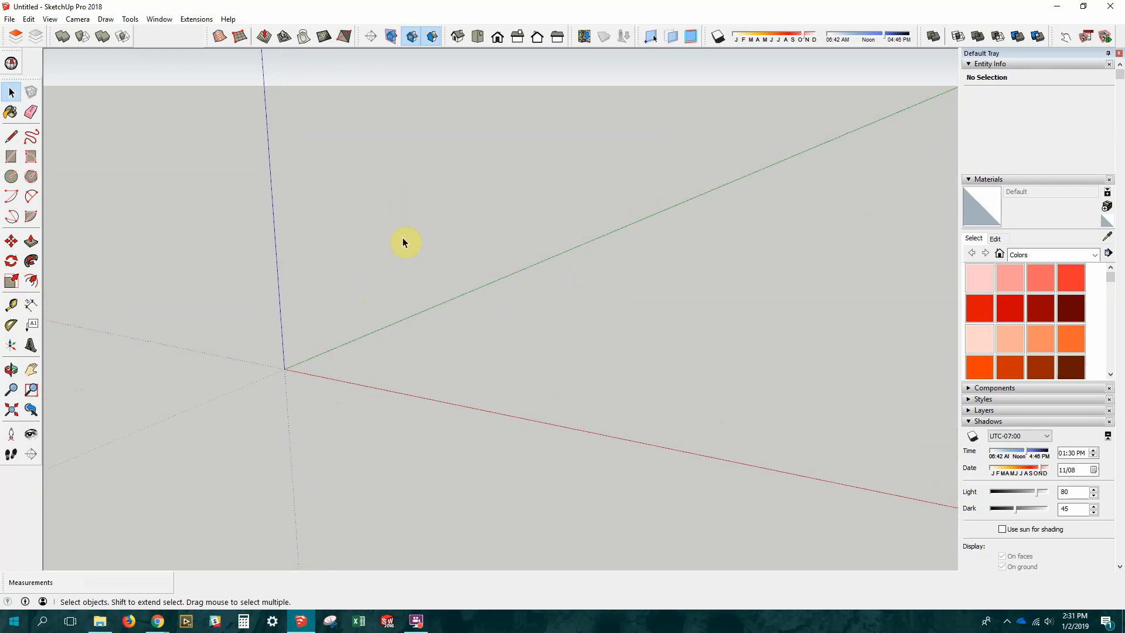
middle_drag(402, 241, 371, 110)
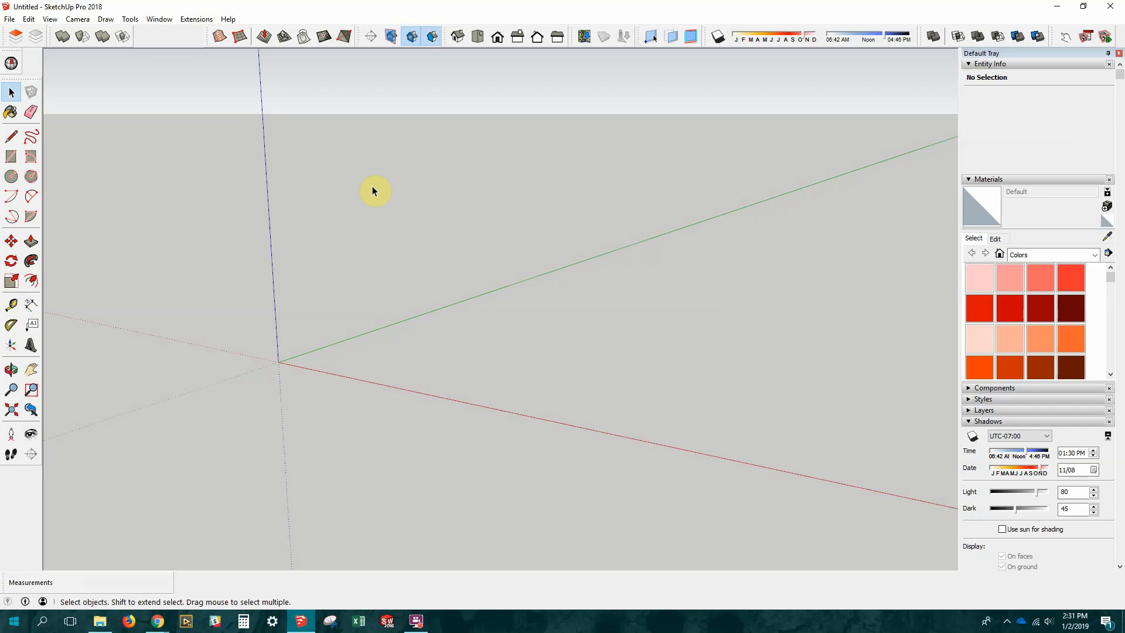
Start saving the model under a new name in Google Drive > Professional > Teaching play > SketchUp Basics.
click(14, 21)
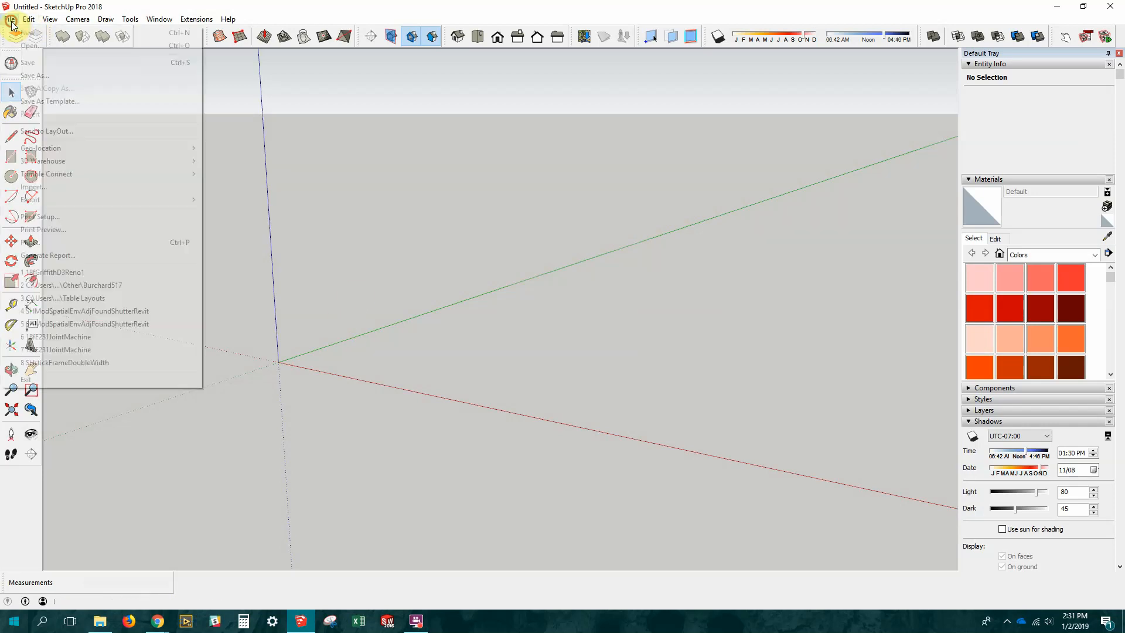
click(33, 75)
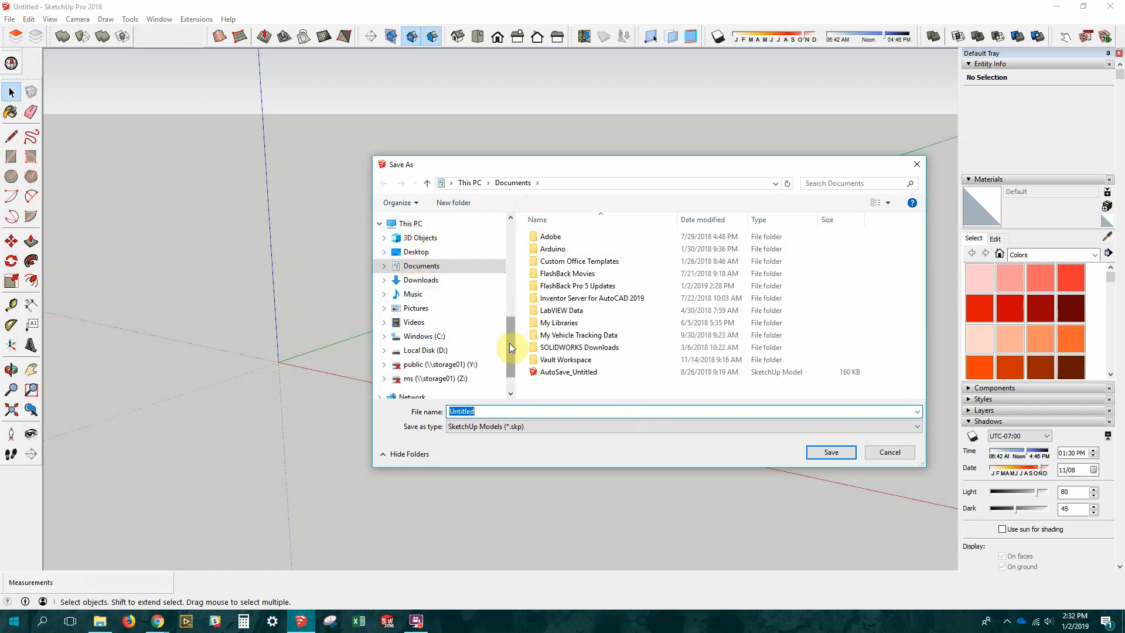
drag(508, 343, 510, 221)
click(425, 271)
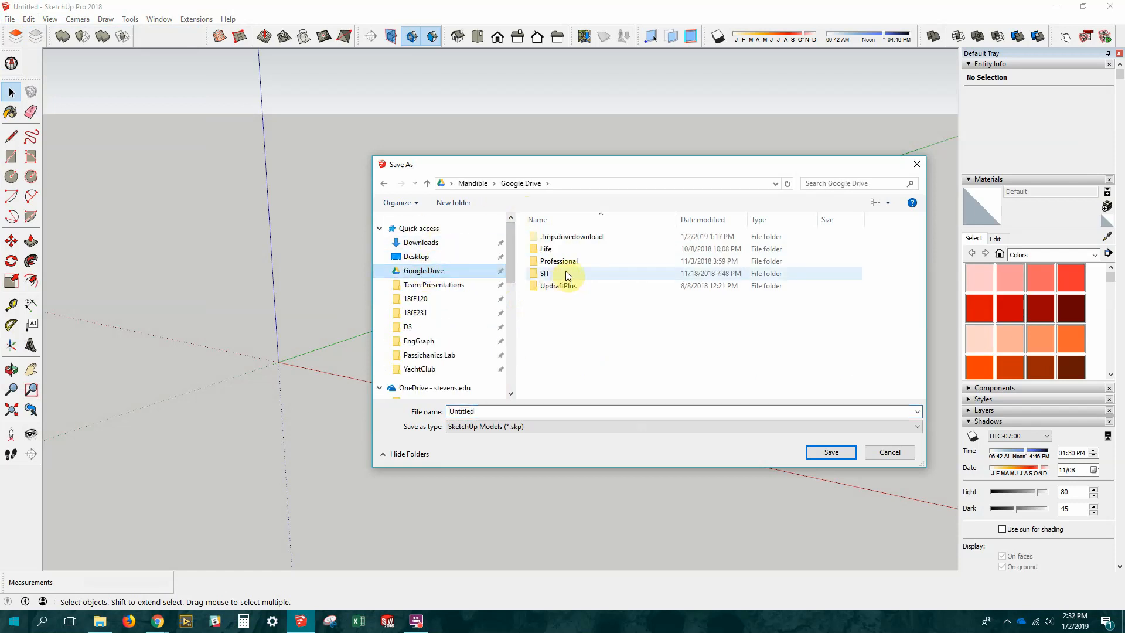
double_click(557, 262)
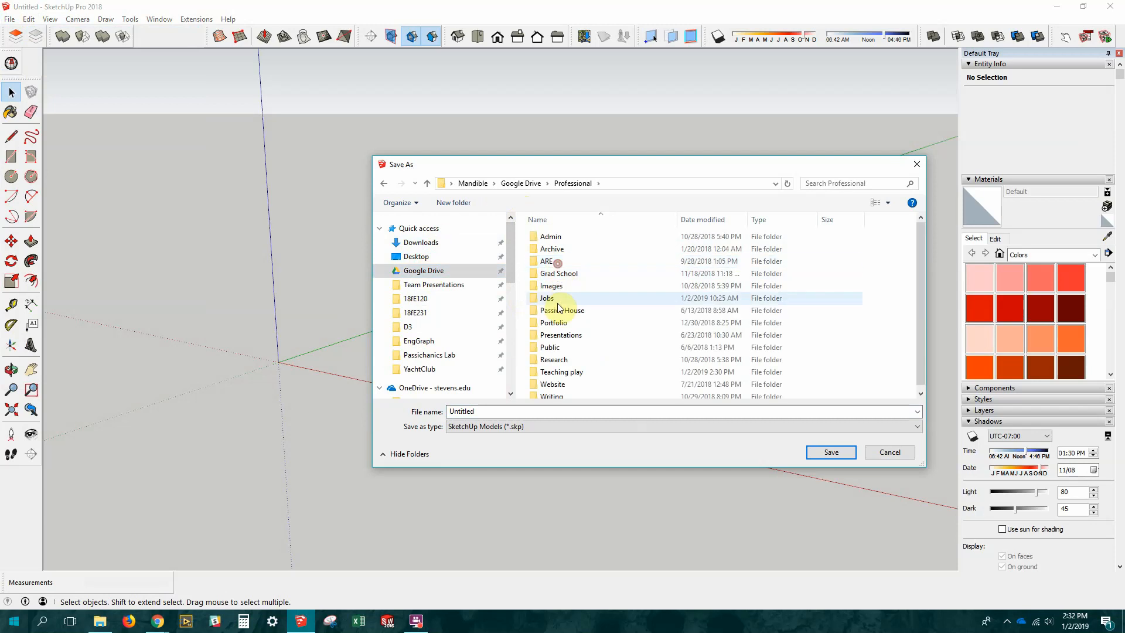
double_click(557, 372)
click(555, 251)
double_click(554, 253)
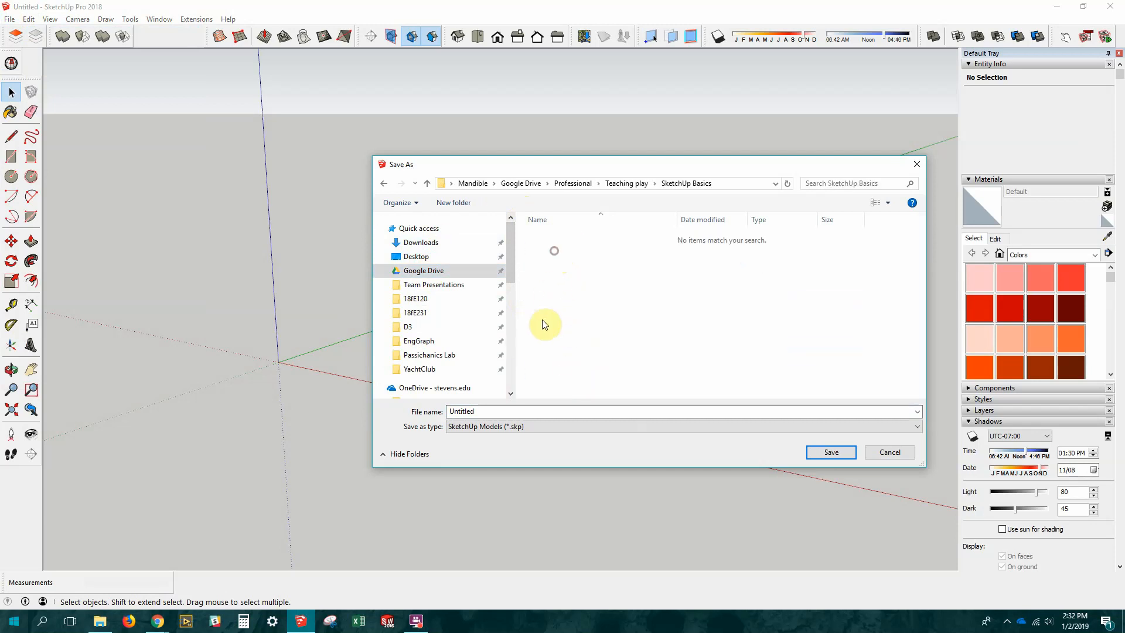
Name the file 19sSketchUp1 and save it as a SketchUp model.
double_click(487, 410)
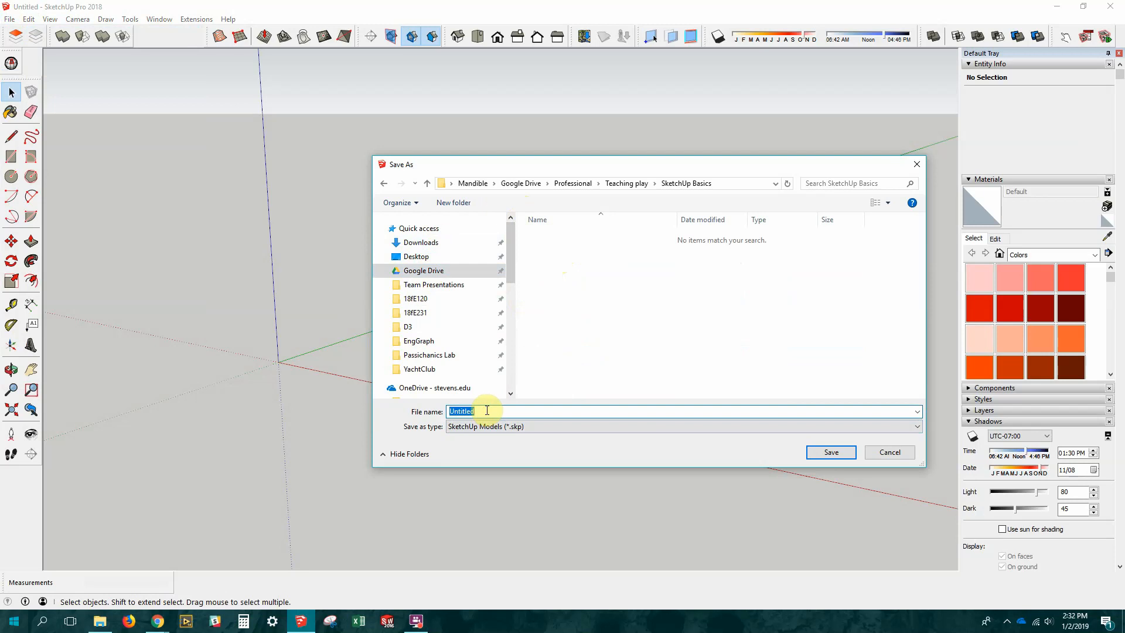
text(19s)
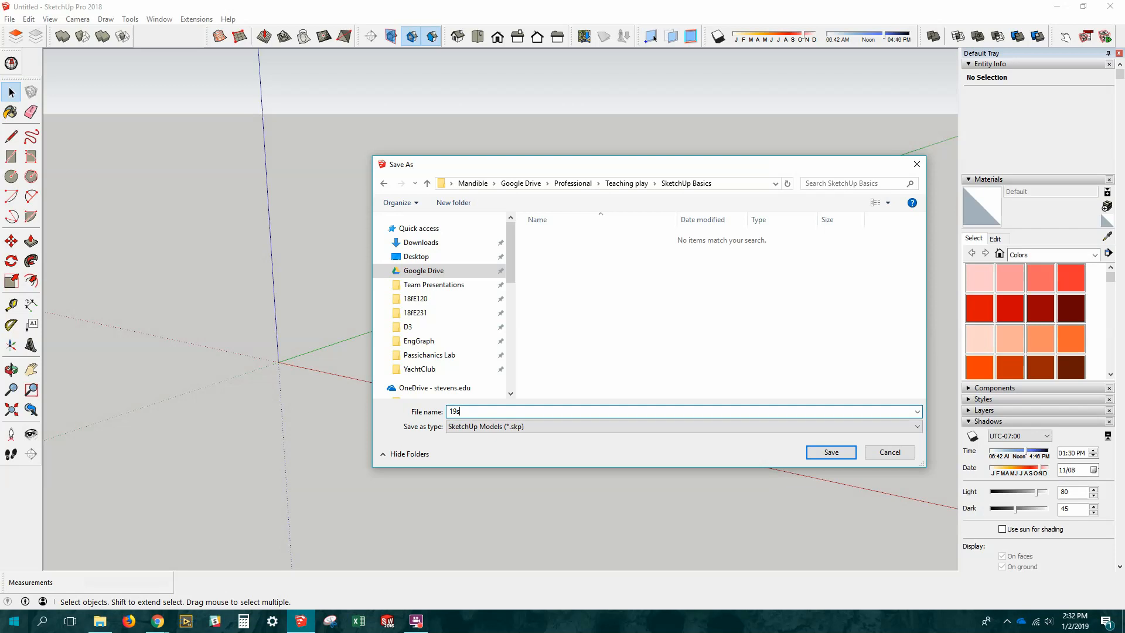
text(SketchUP1)
key(BackSpace)
text(p1)
click(830, 452)
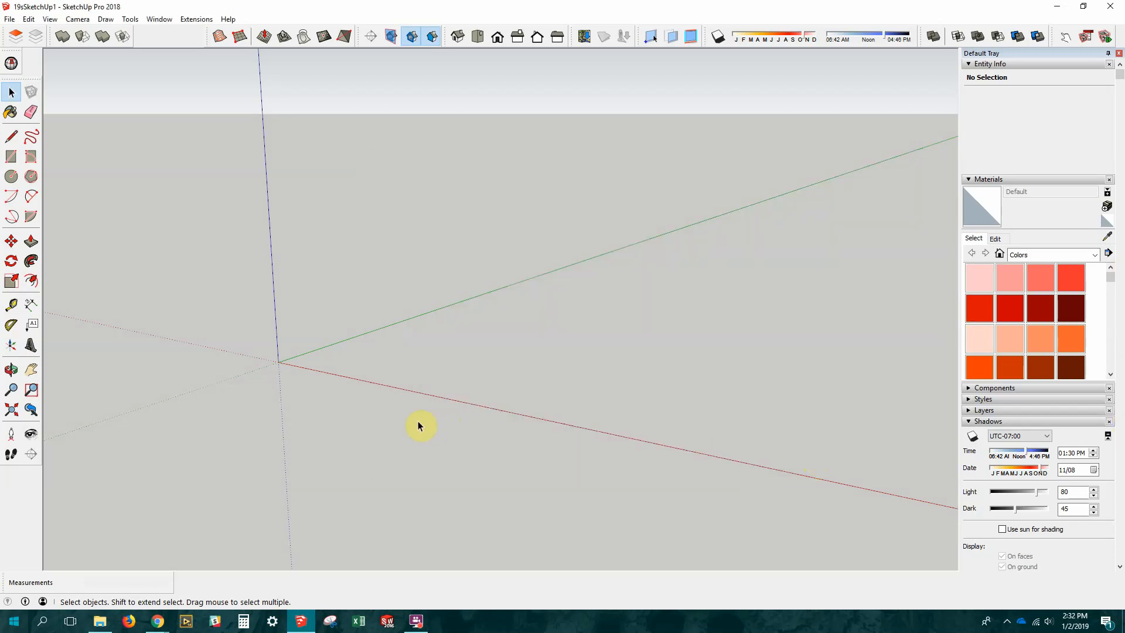
Review the installed extensions in the Extension Manager and close it.
click(191, 20)
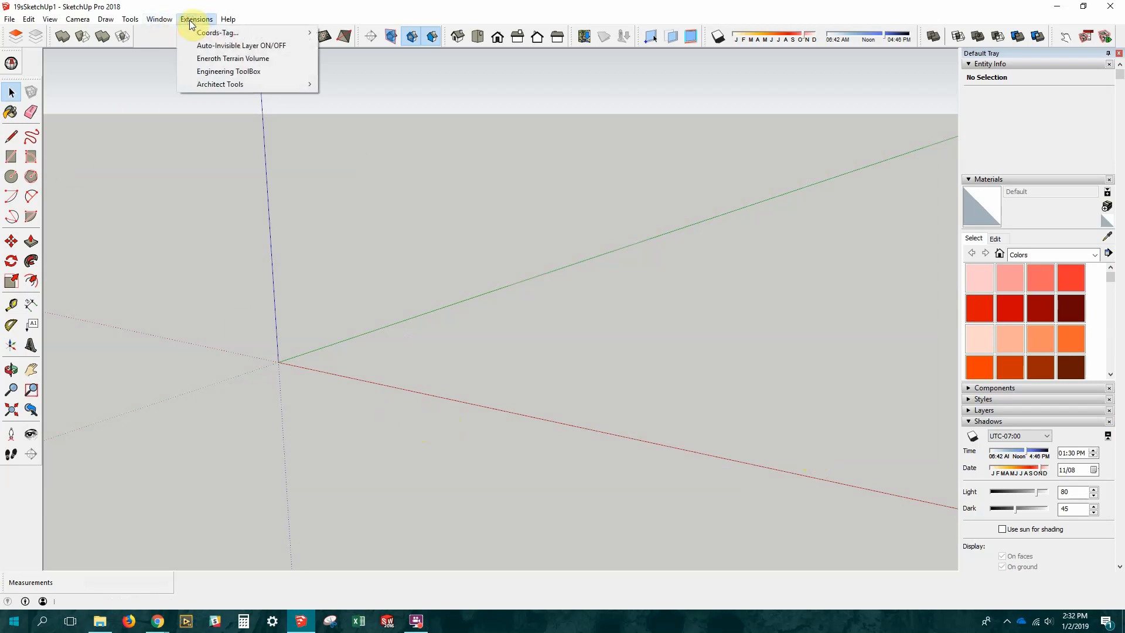
mouse_move(167, 22)
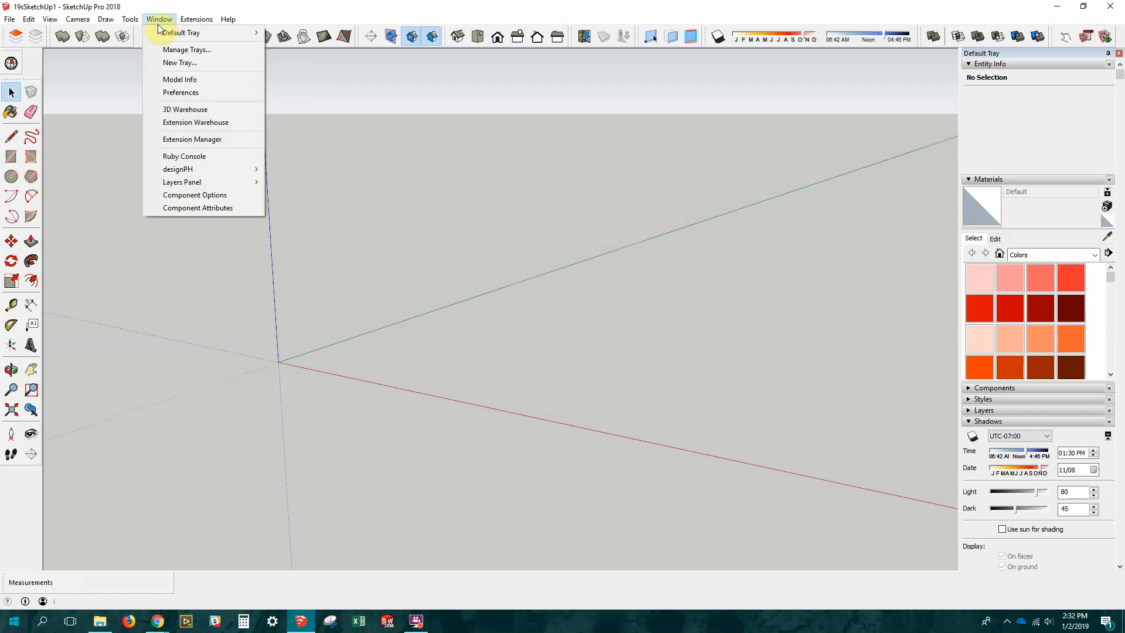
click(185, 143)
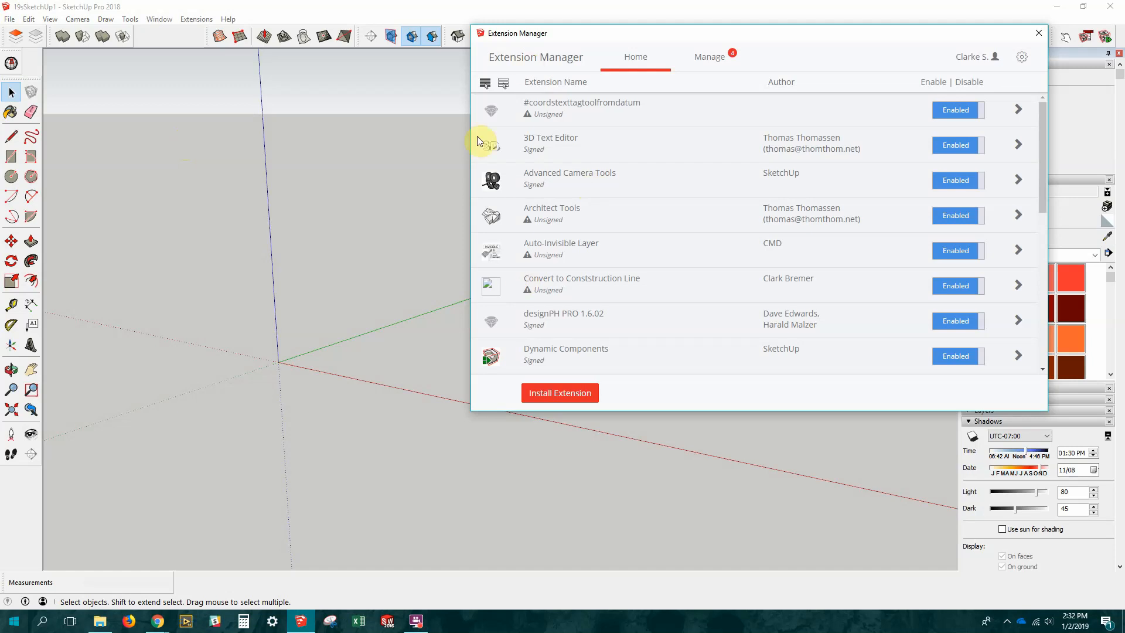
click(1038, 35)
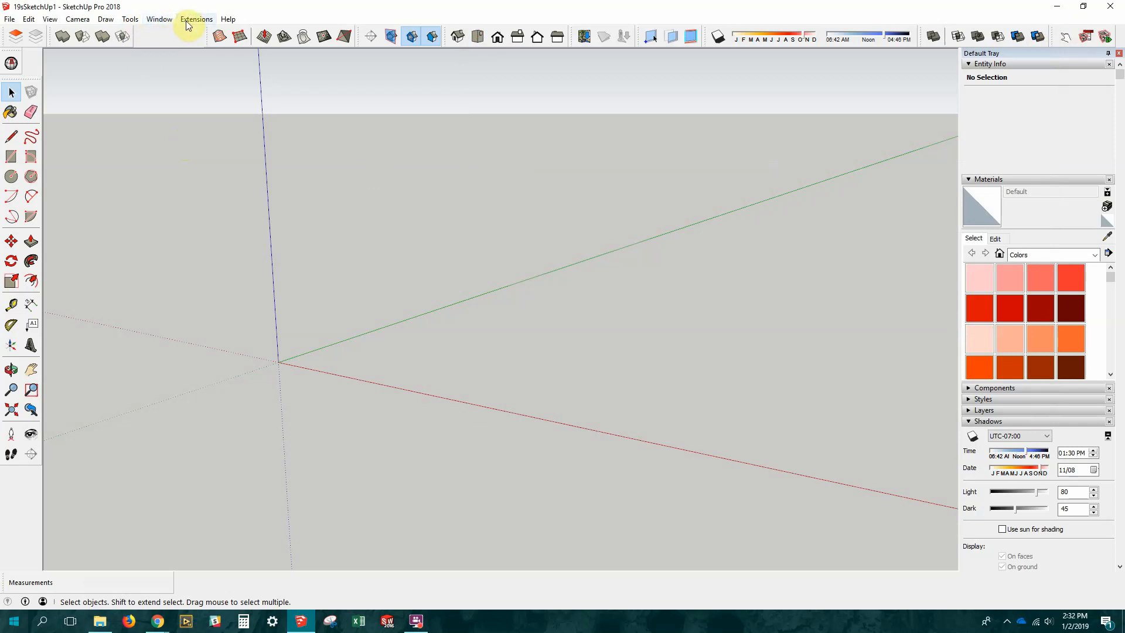
Search the Extension Warehouse for "layers panel".
click(162, 19)
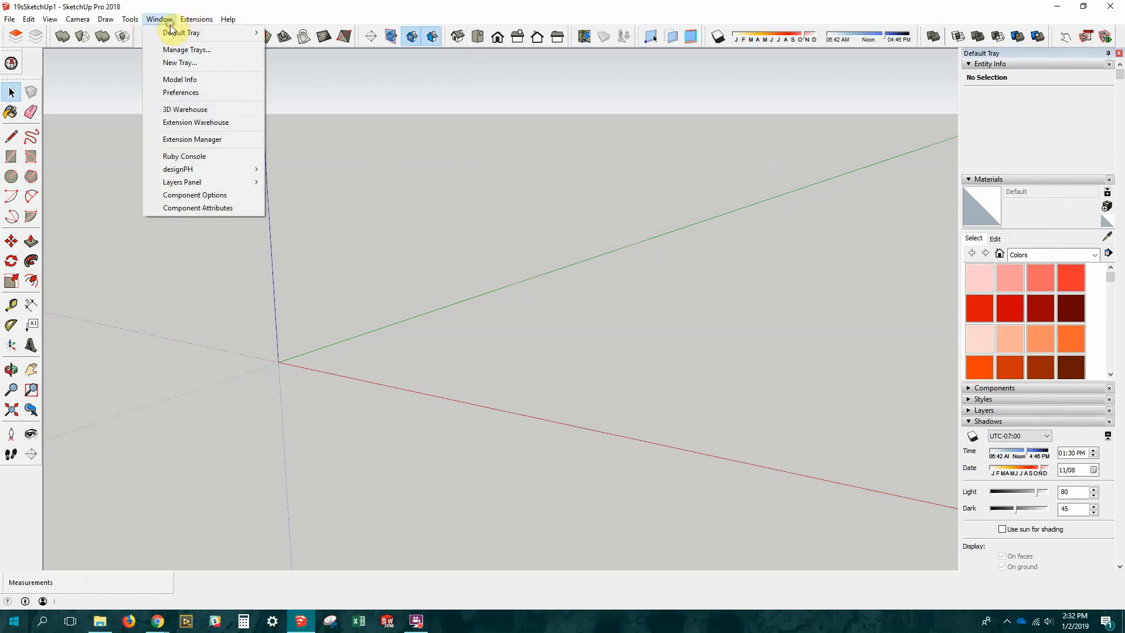
click(194, 124)
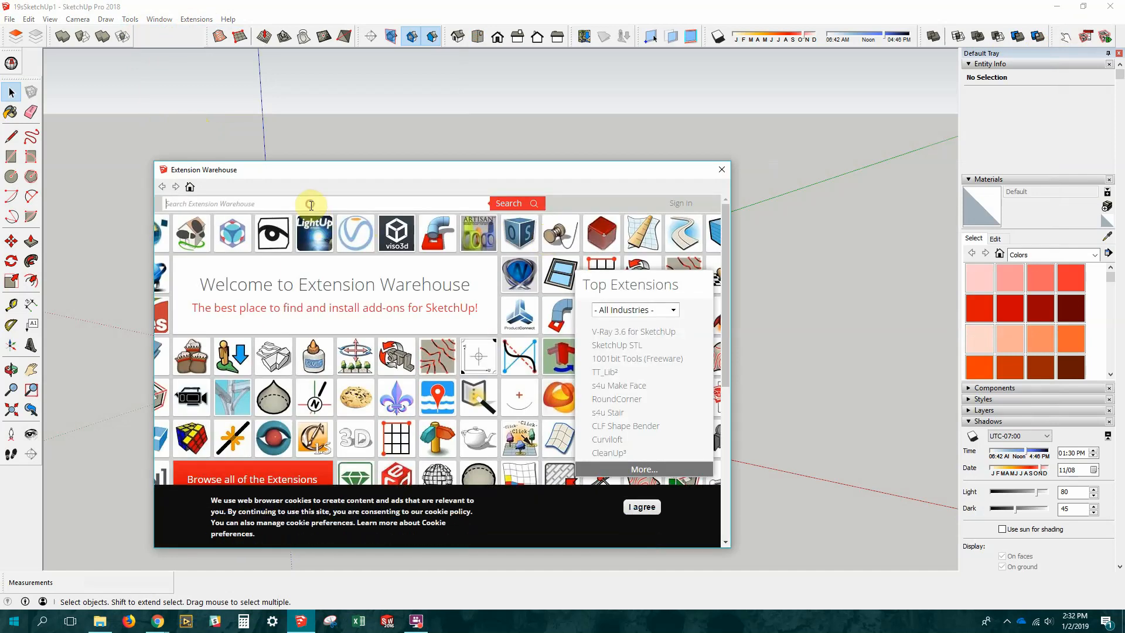
click(310, 205)
text(layers panel)
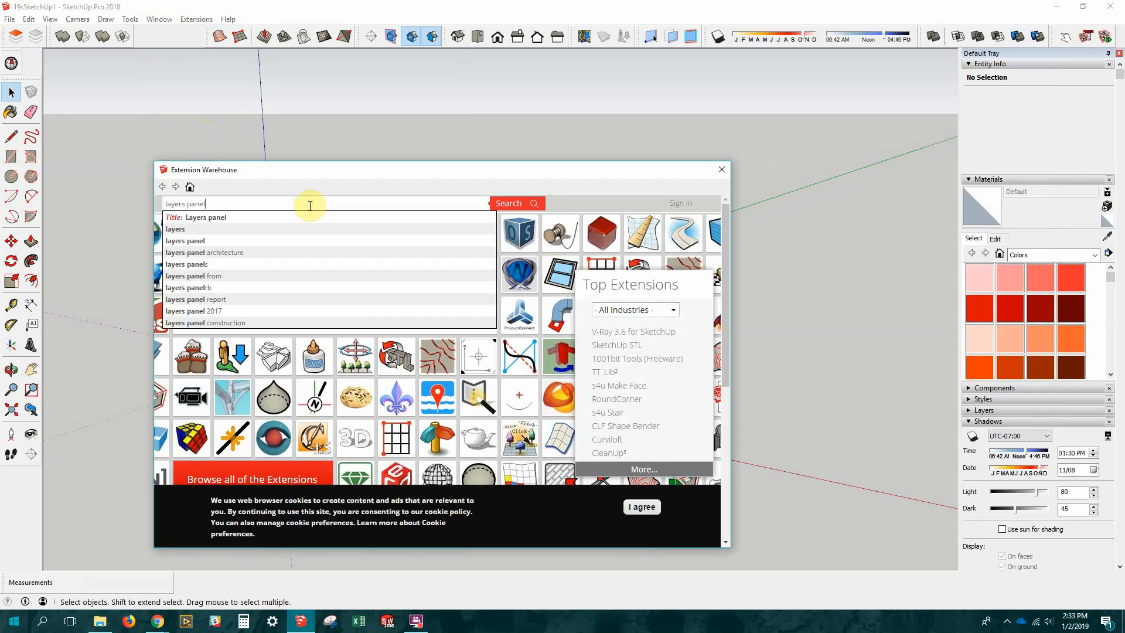
key(Return)
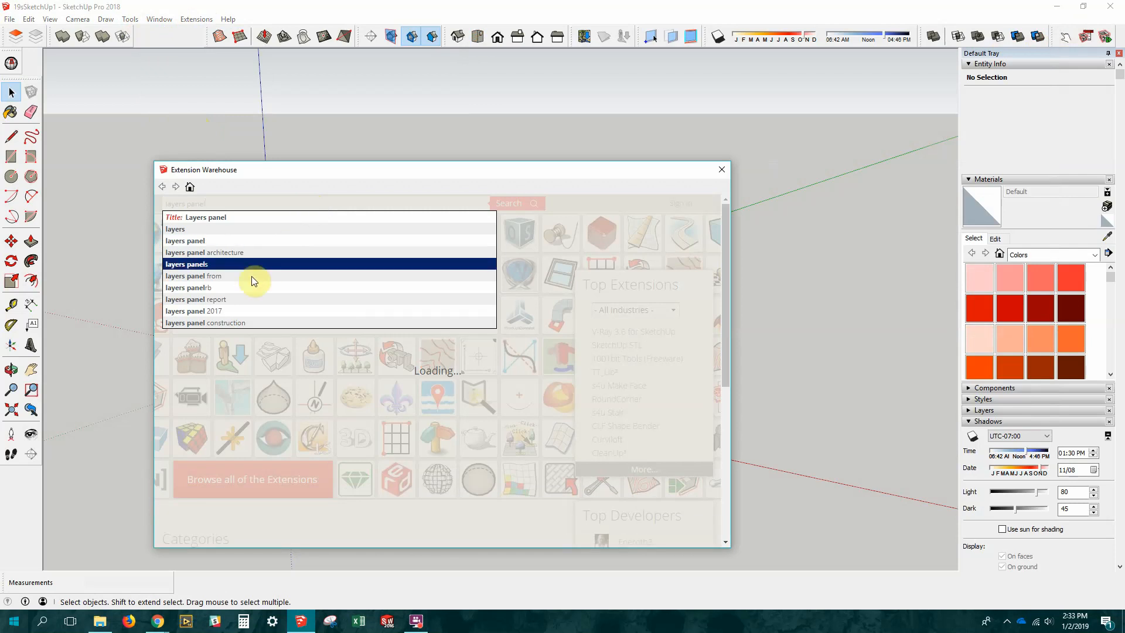
click(198, 242)
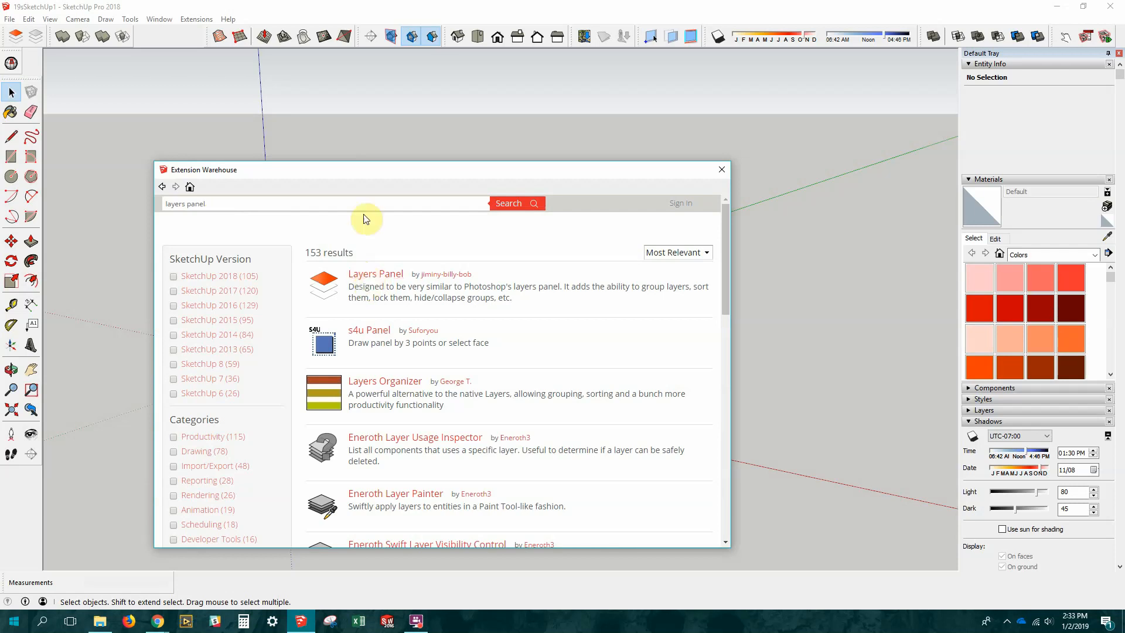
View the details page of the Layers Panel extension and close the Extension Warehouse.
drag(343, 170, 296, 81)
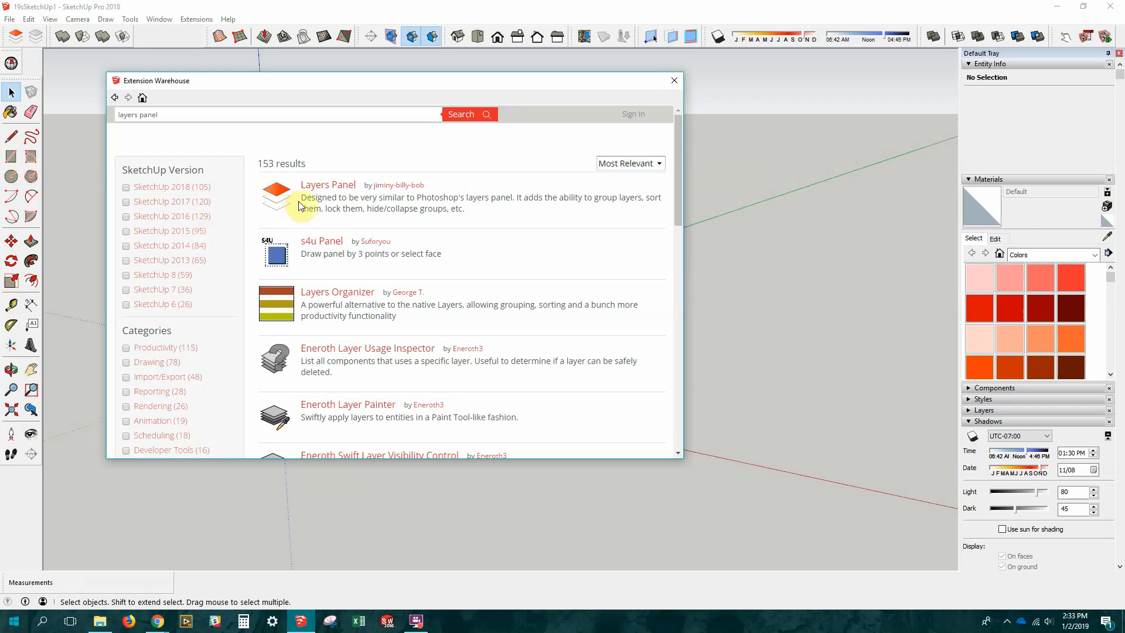
click(312, 186)
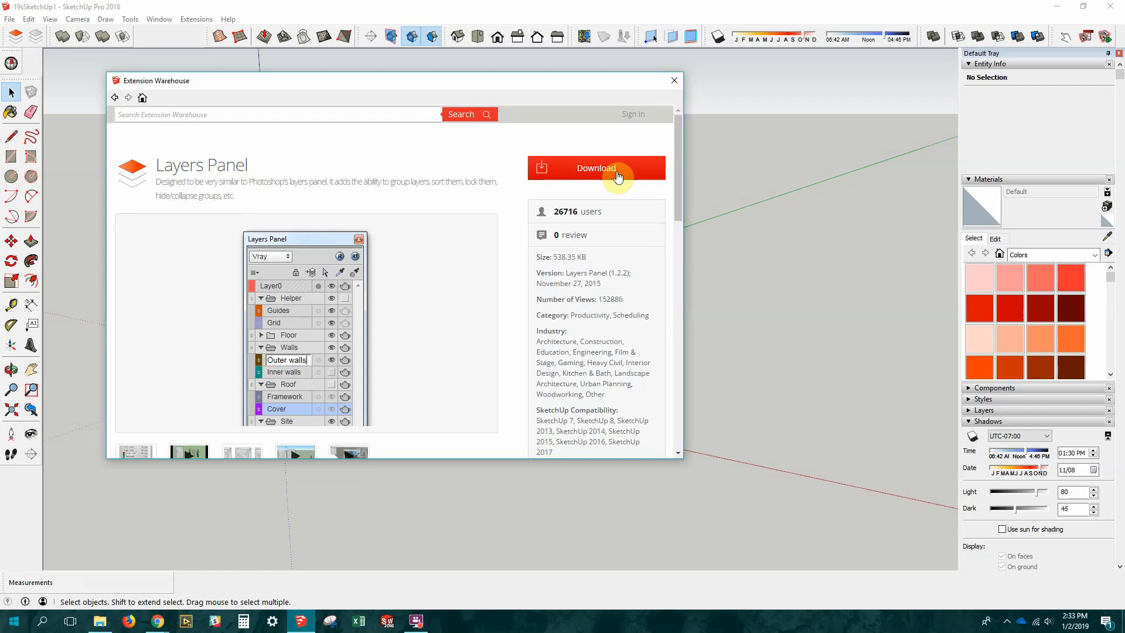
click(672, 82)
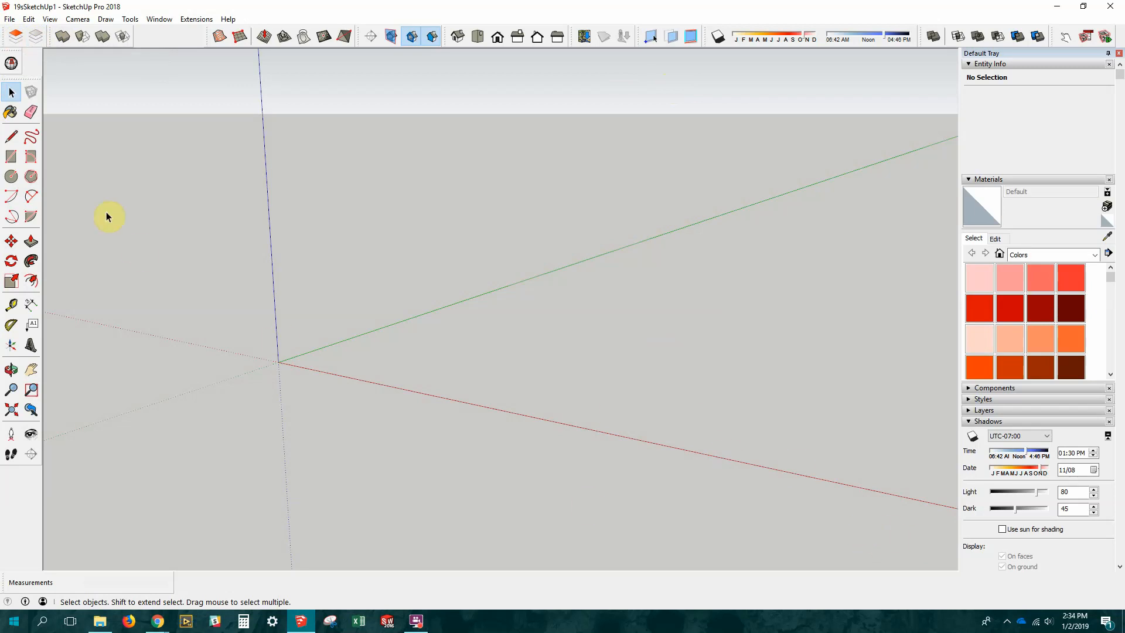
click(159, 22)
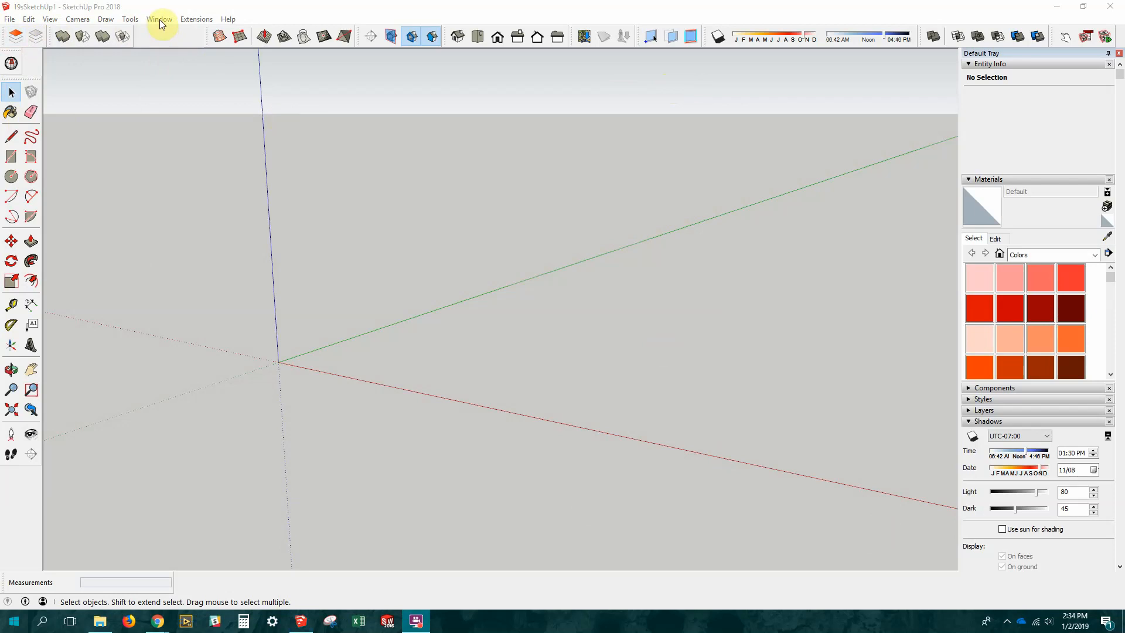
click(160, 19)
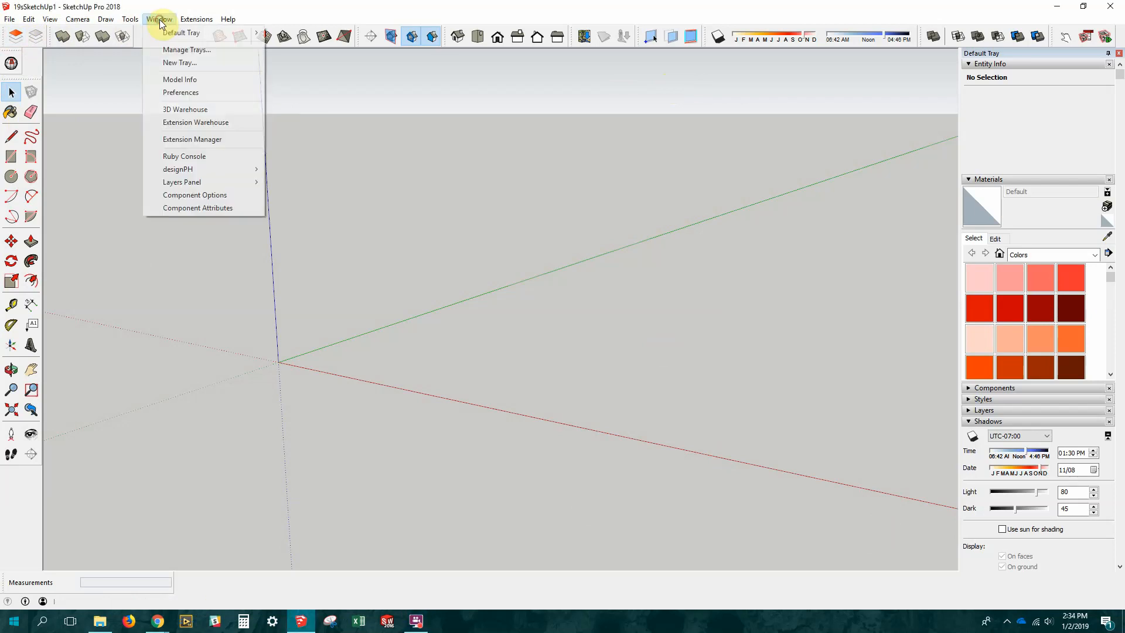
click(180, 250)
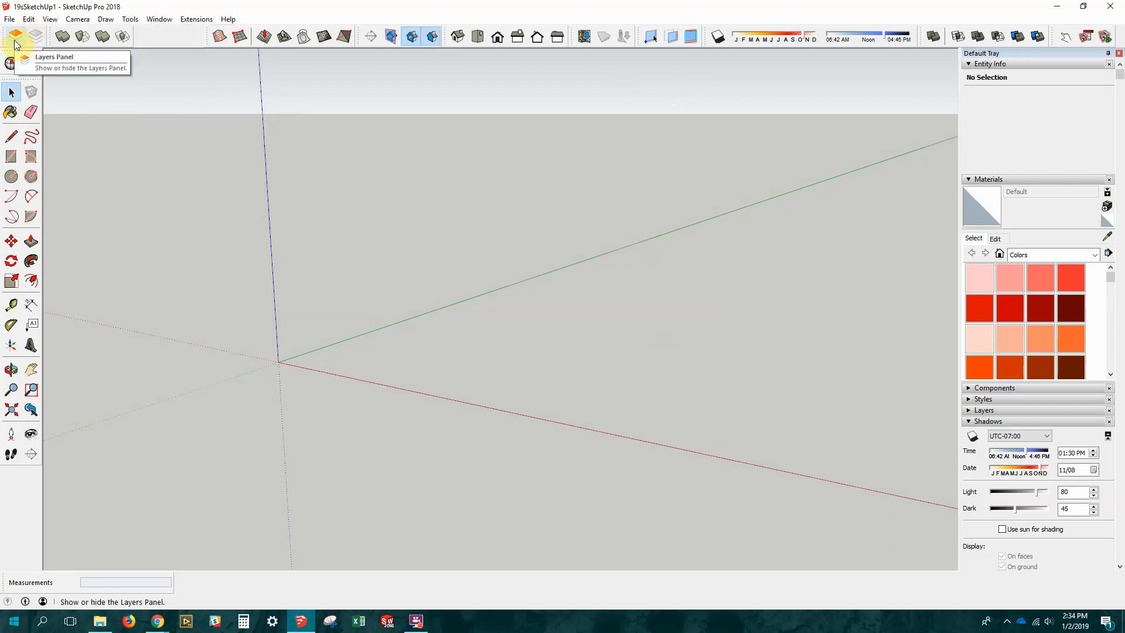
Show the Layers Panel extension window and place it beside the drawing tools, near the upper corner of the drawing area.
click(15, 41)
click(207, 119)
drag(207, 118, 124, 74)
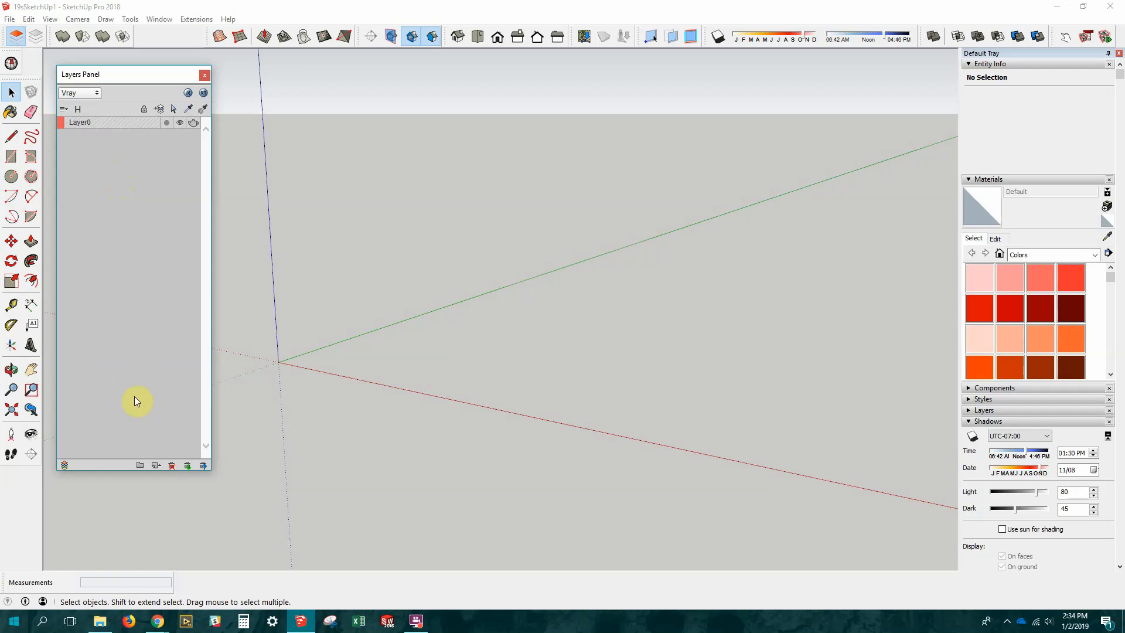
Add a layer group named Site in the Layers Panel and collapse it.
click(140, 467)
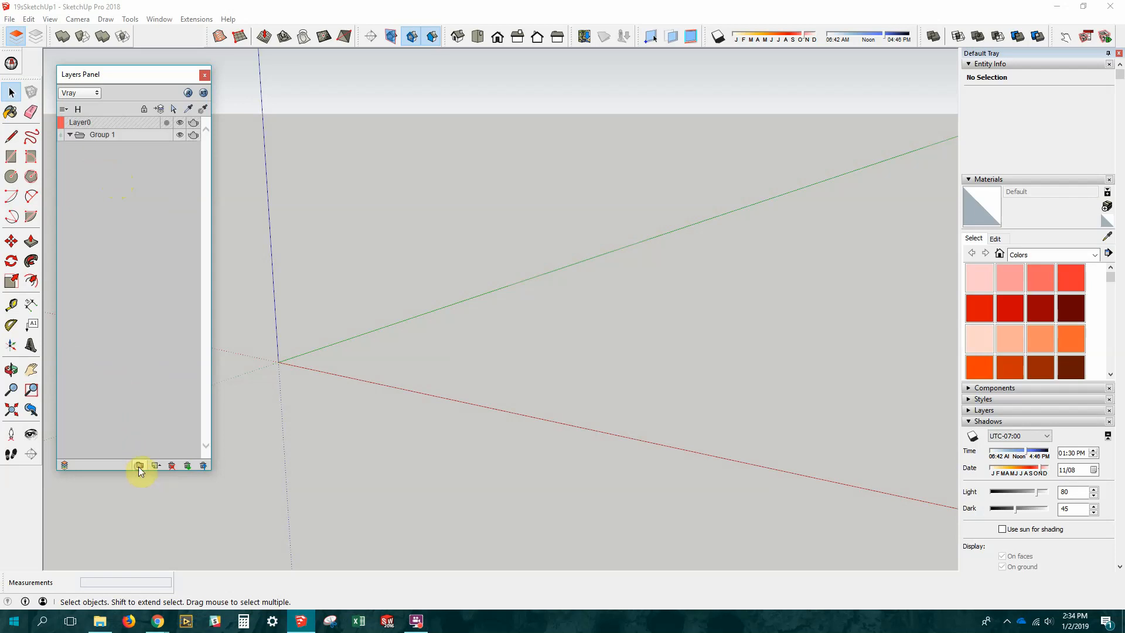
double_click(106, 136)
text(Site)
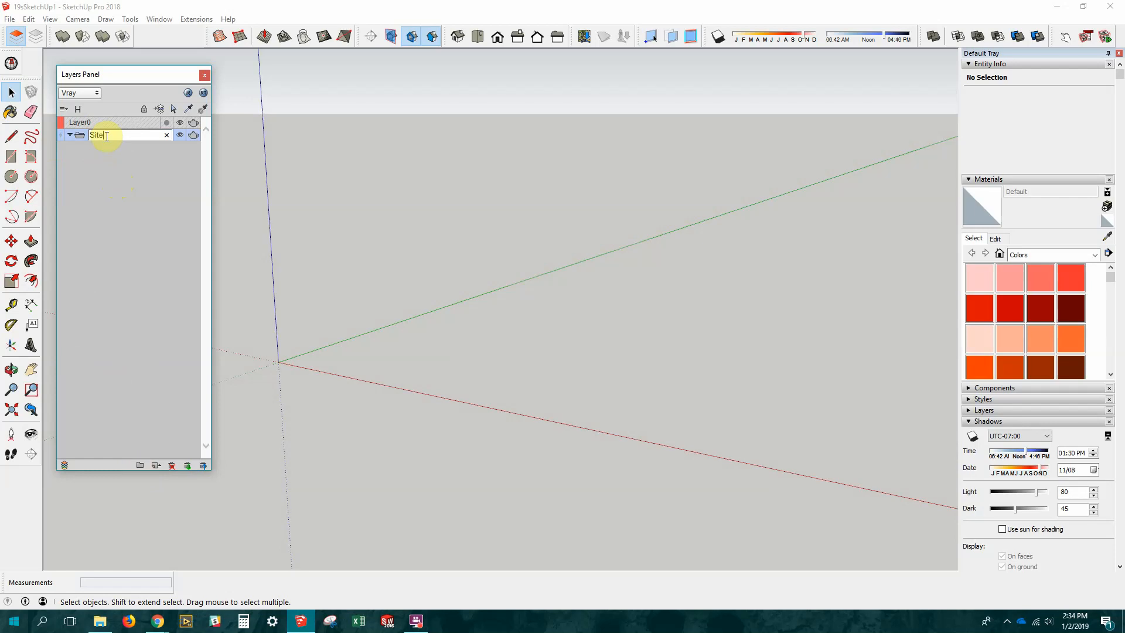
key(Return)
click(70, 138)
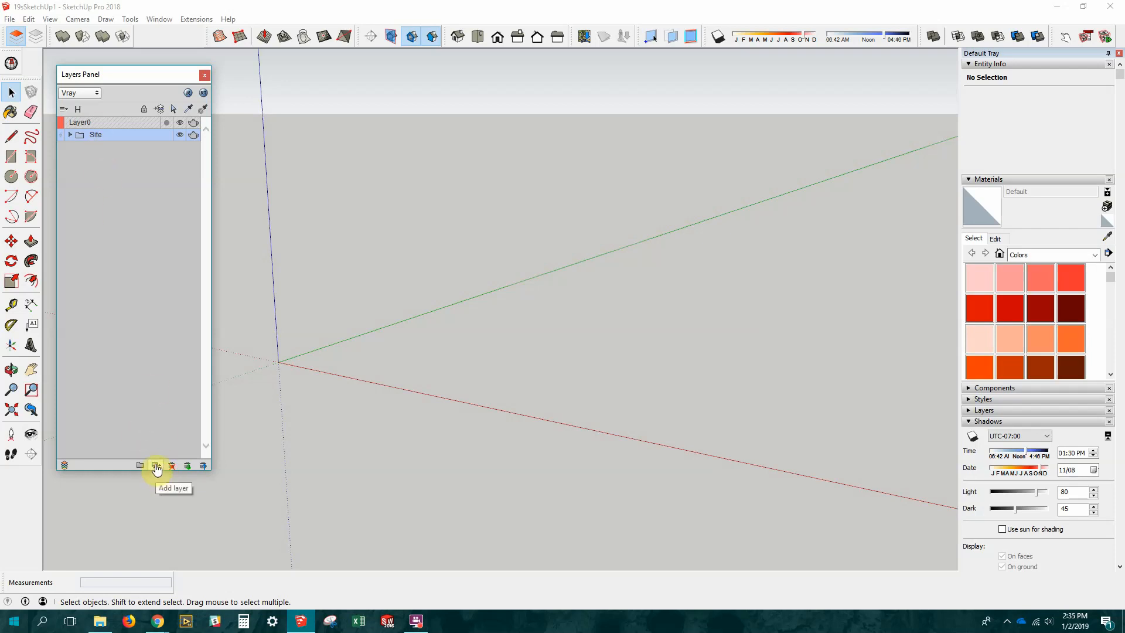
Add two layers named Topo and Context buildings inside the Site group.
click(70, 135)
double_click(99, 148)
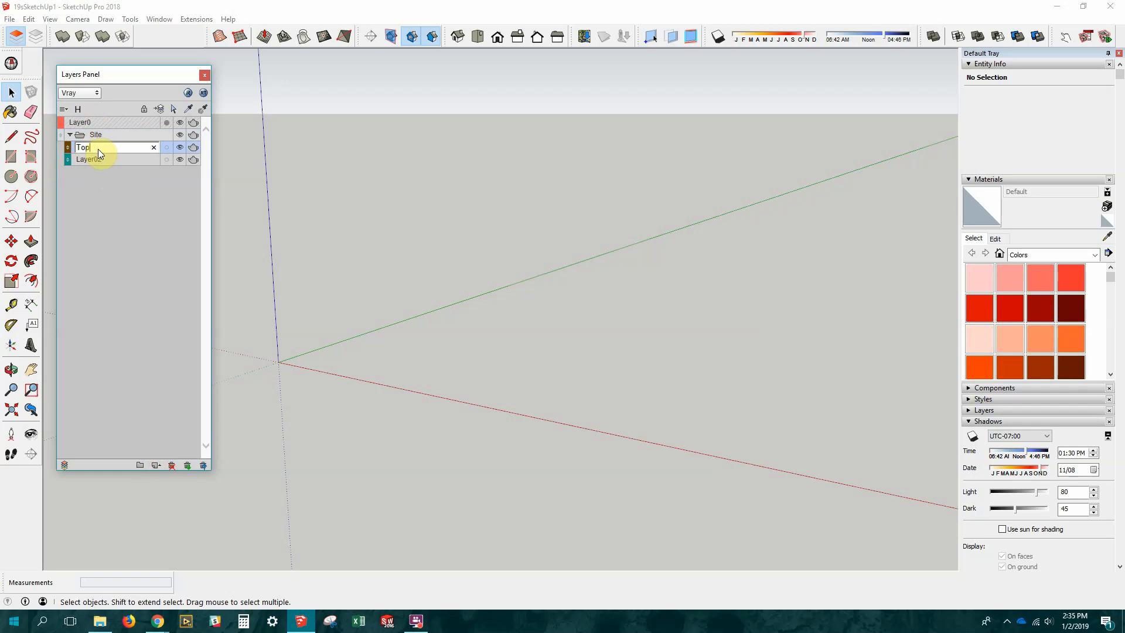
double_click(101, 160)
text(Co)
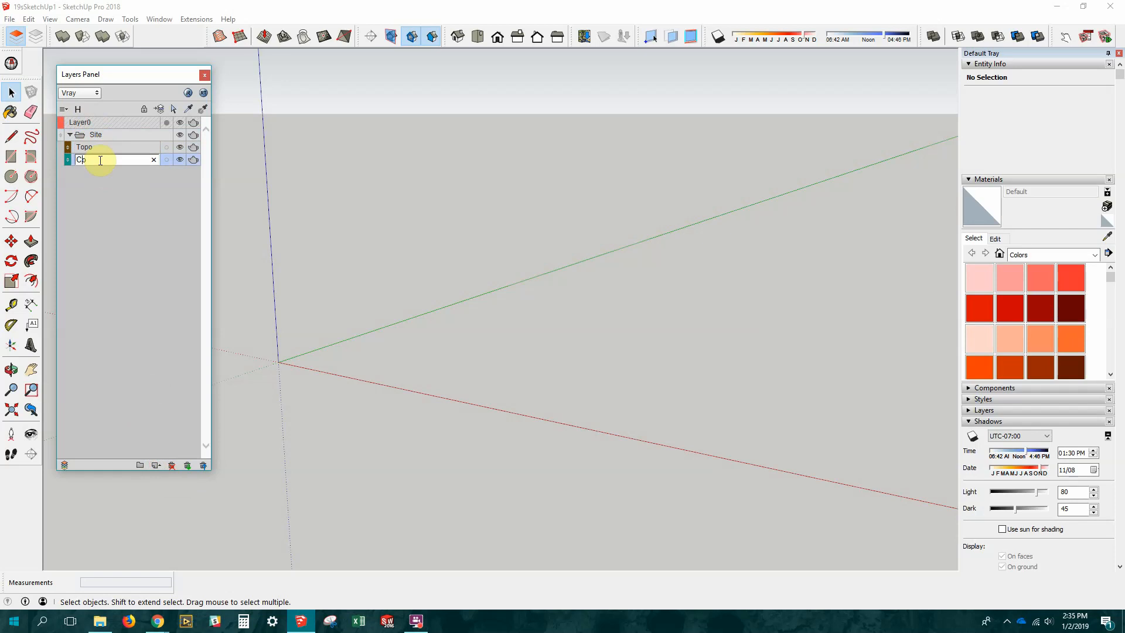
text(ntext buildings)
key(Return)
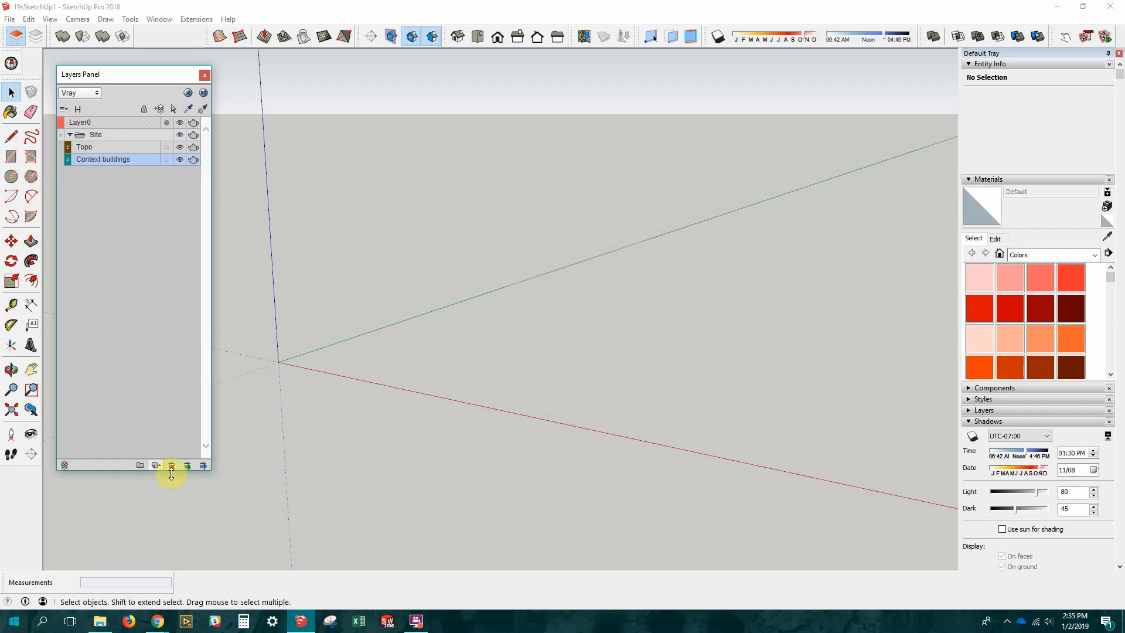
Add another layer group, move it out of Site to the top level and rename it Structure.
click(140, 465)
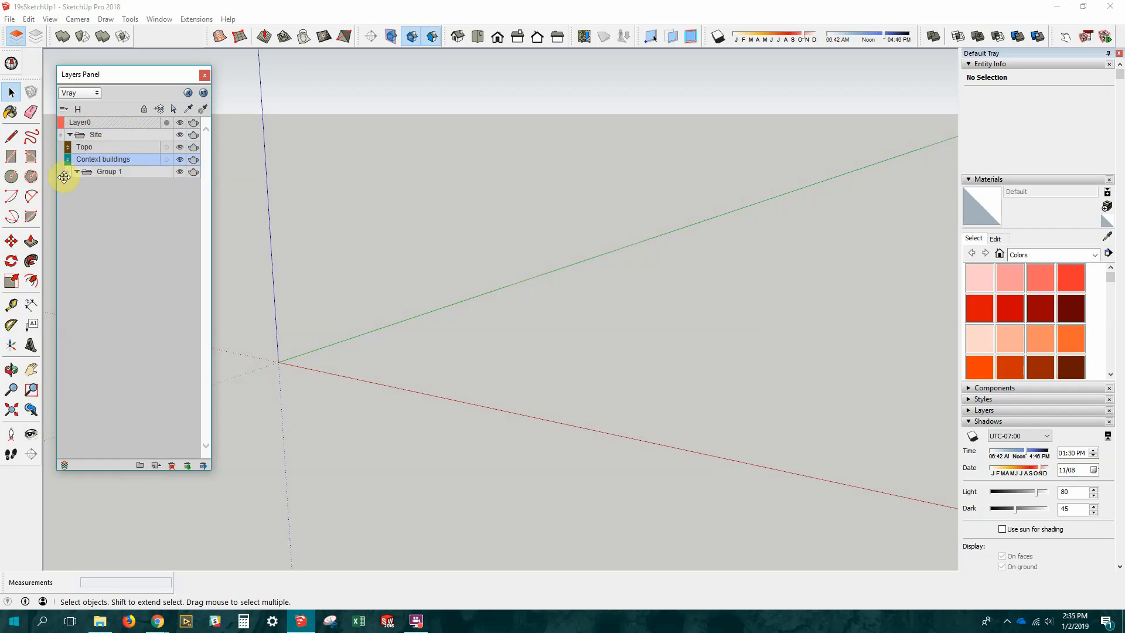
drag(66, 172, 51, 172)
click(86, 173)
click(95, 173)
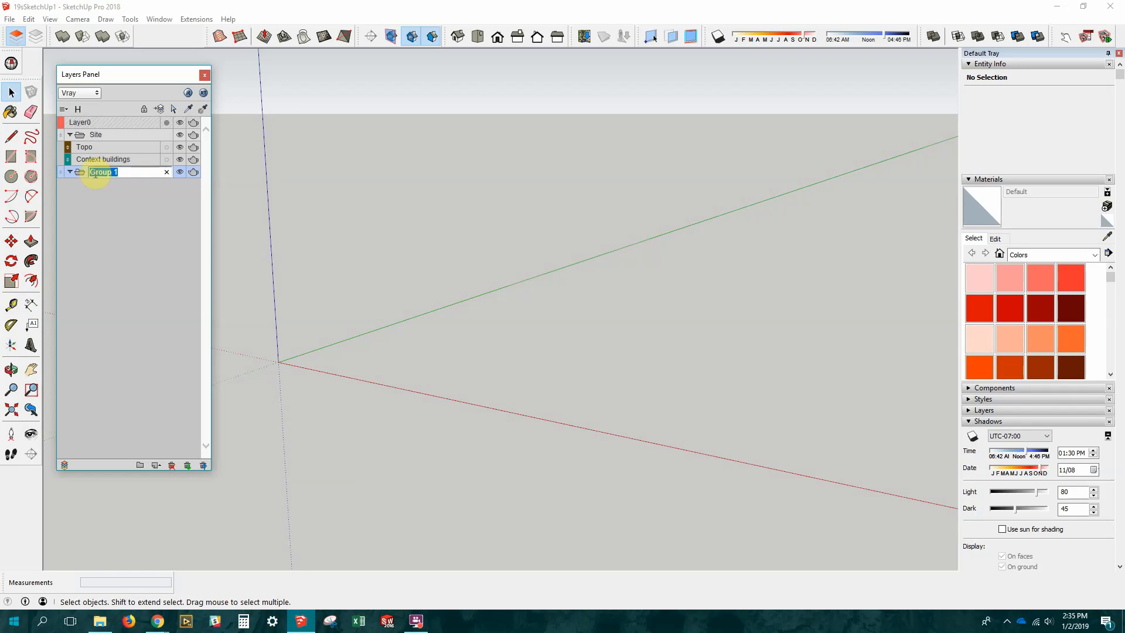
text(Structure)
key(Return)
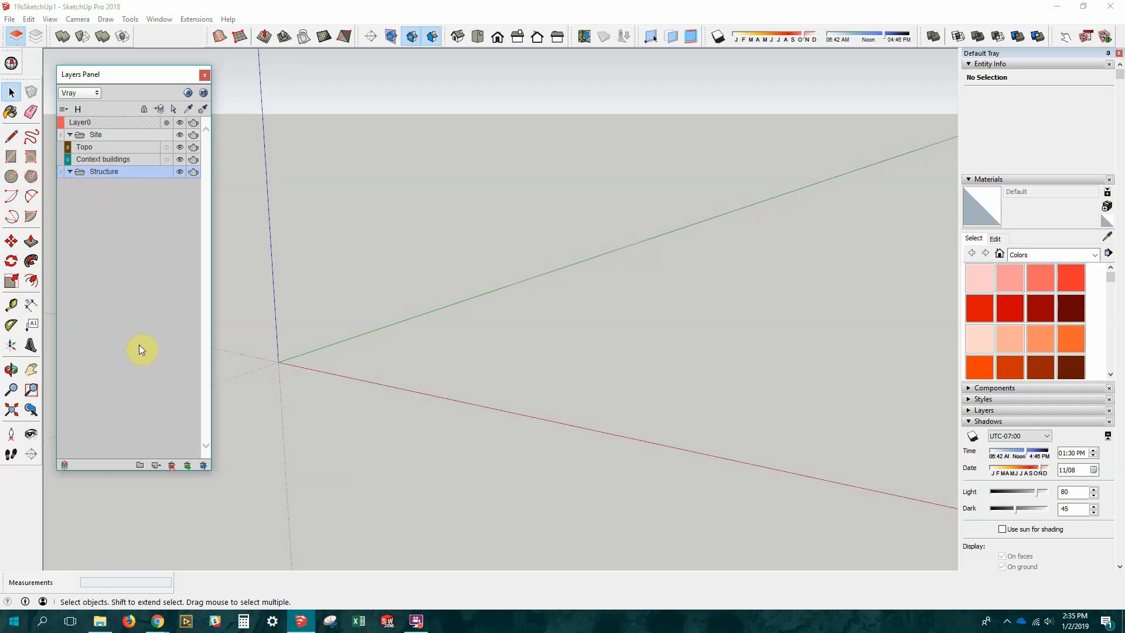
Collapse the Site group and hide the Layers Panel window.
click(70, 134)
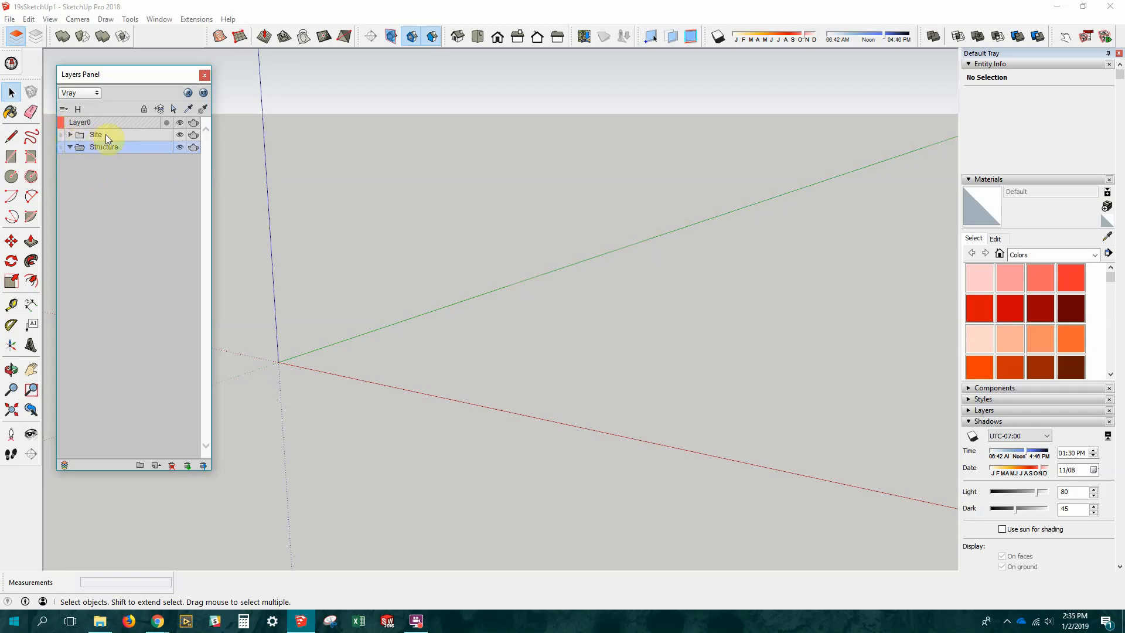
click(70, 135)
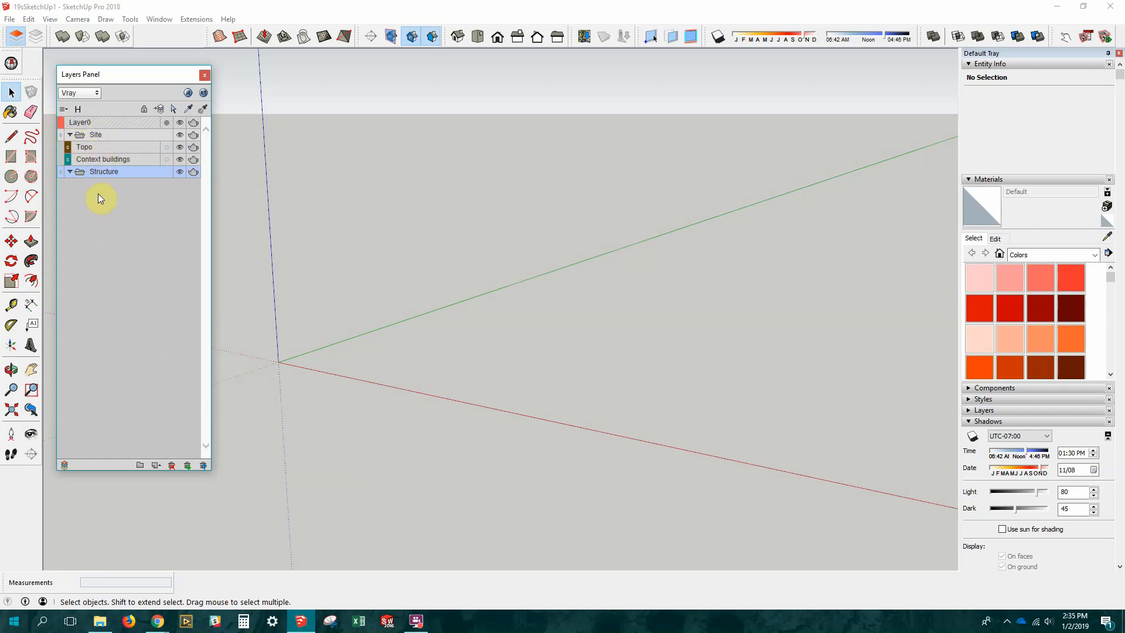
click(70, 135)
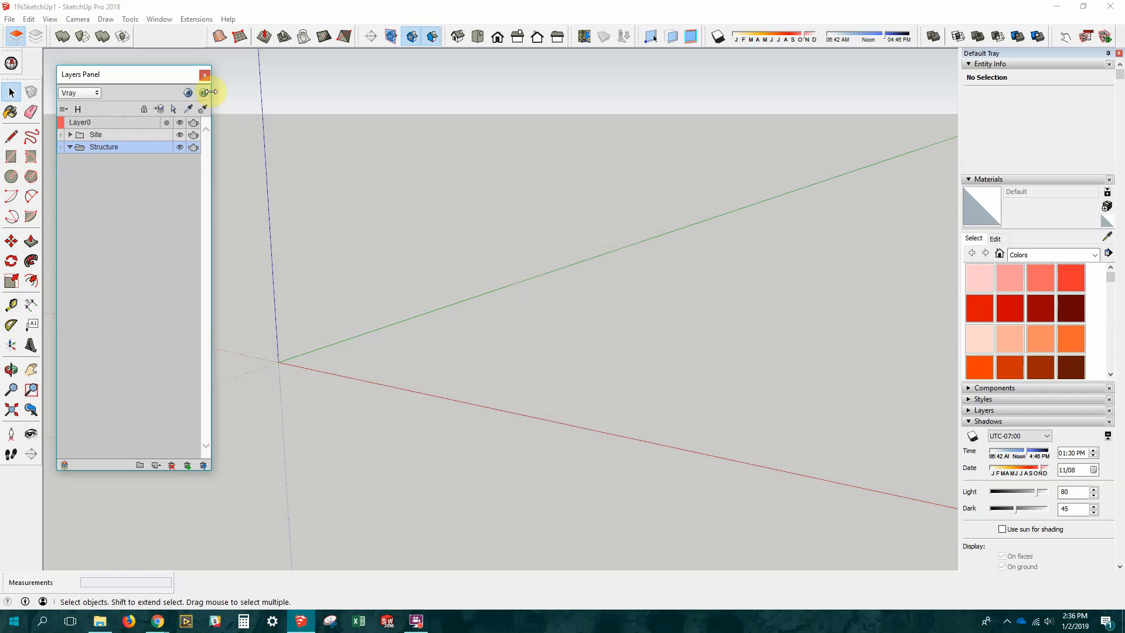
click(16, 36)
Start adding a geo-location to the model and search the map for the campus's street address.
click(11, 20)
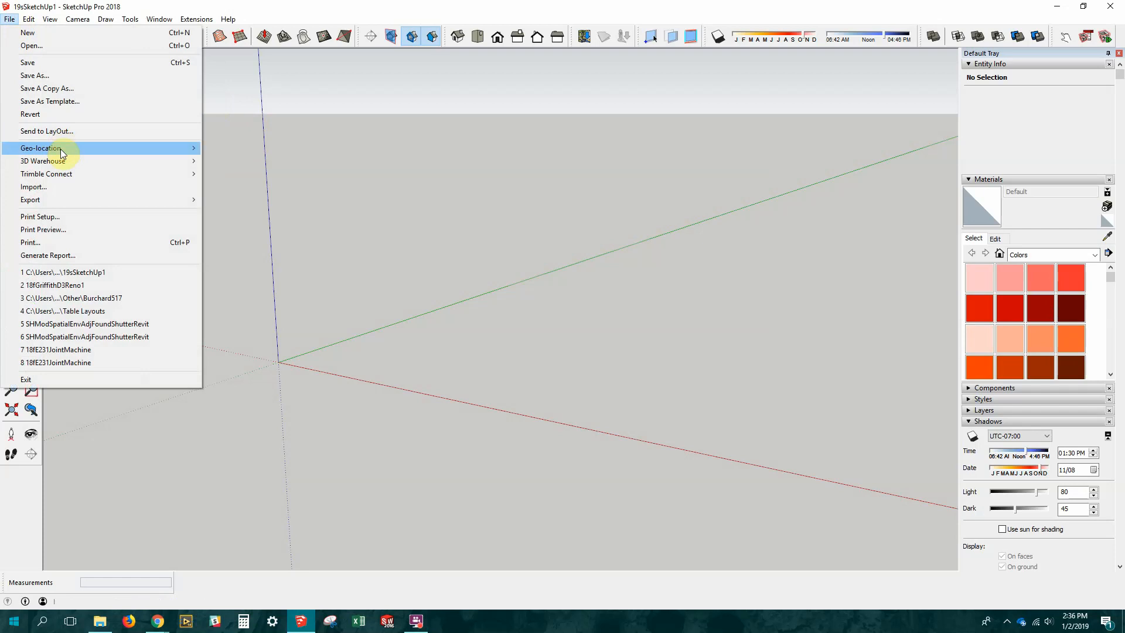
mouse_move(65, 148)
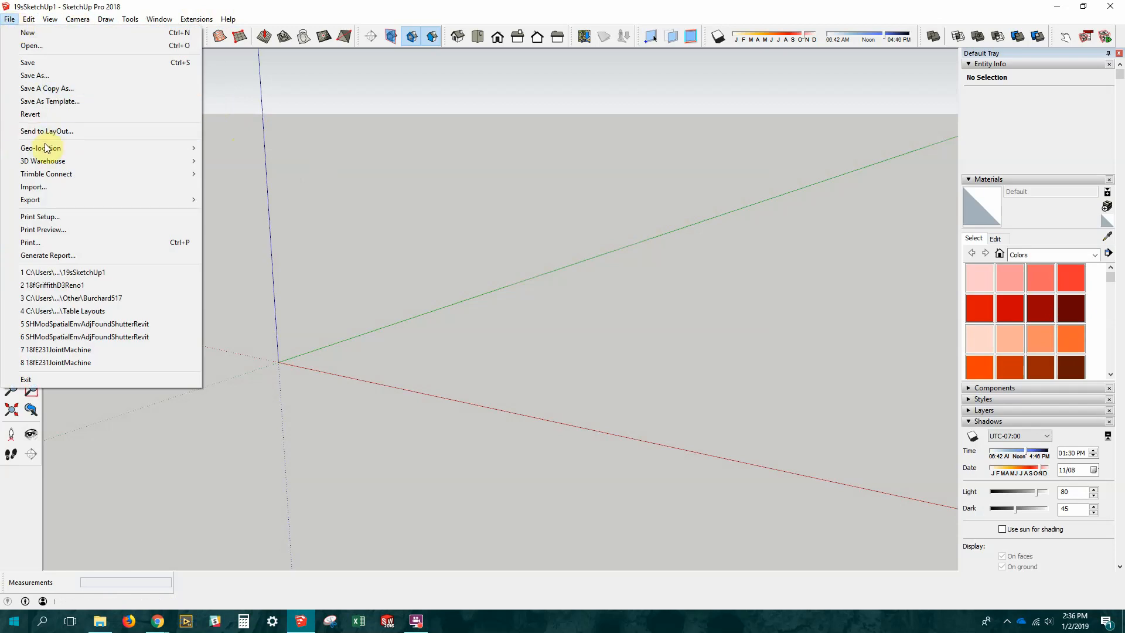
click(271, 148)
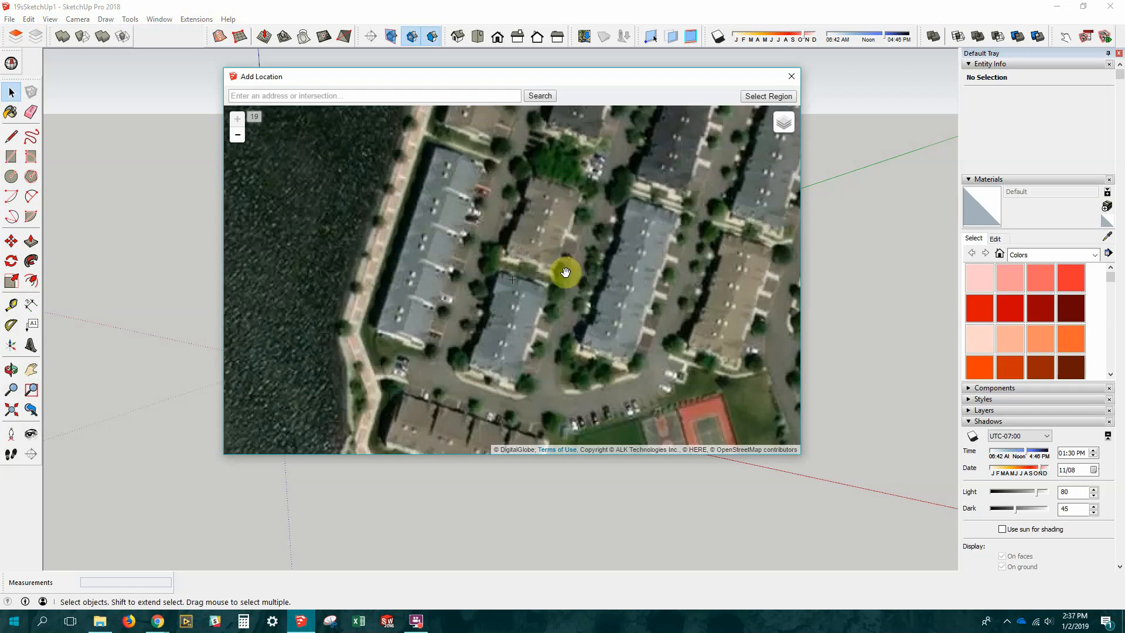
click(328, 97)
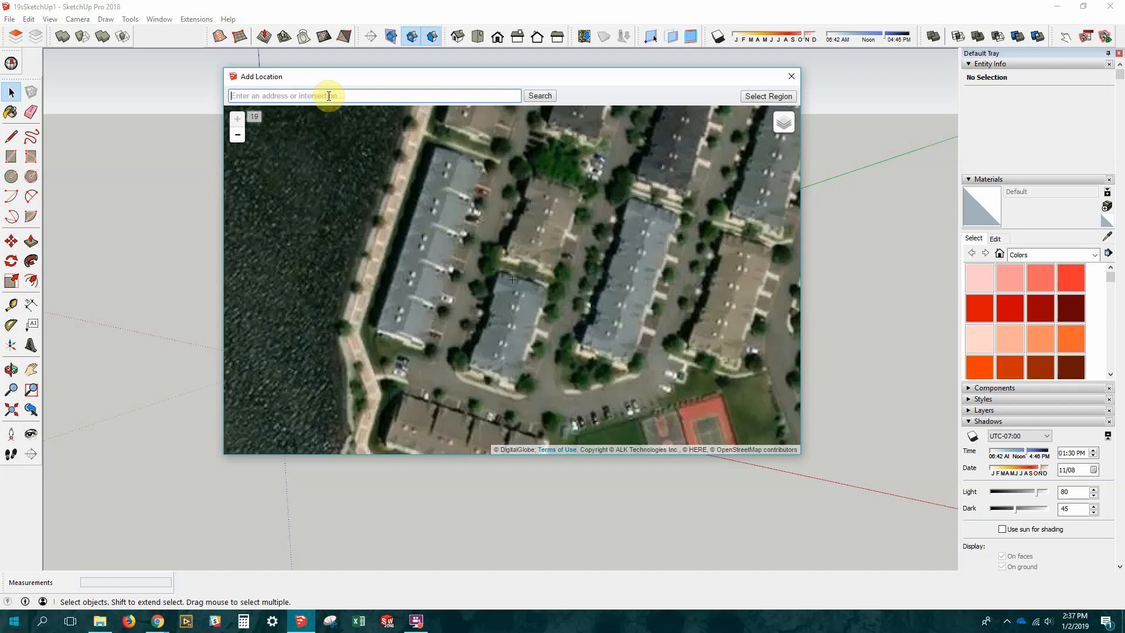
scroll(562, 308, down, 1)
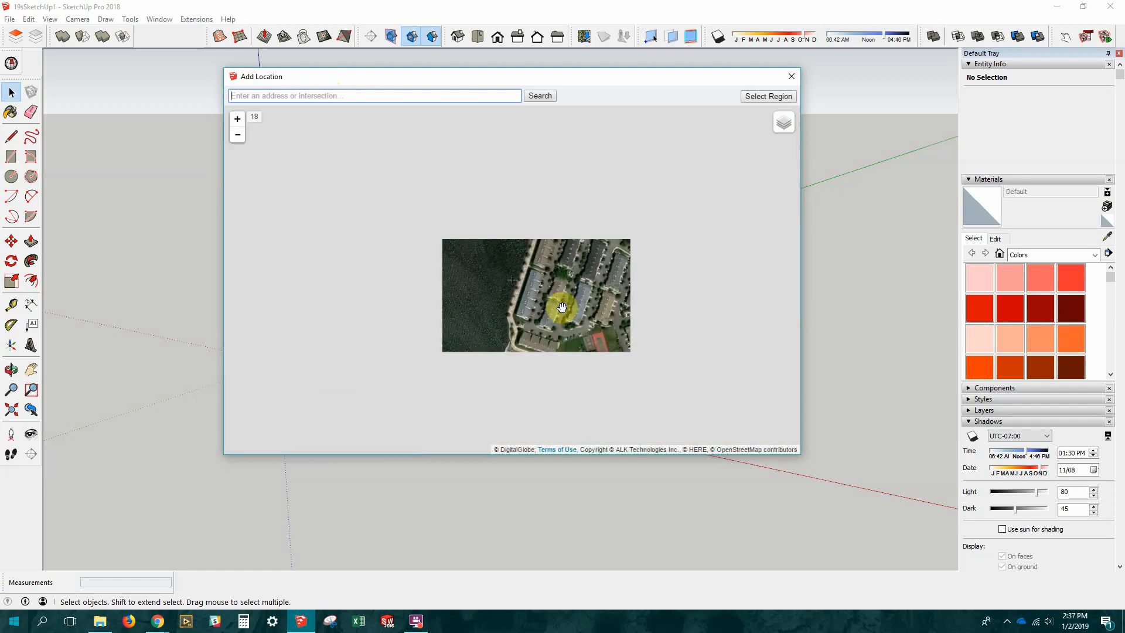
scroll(561, 307, down, 3)
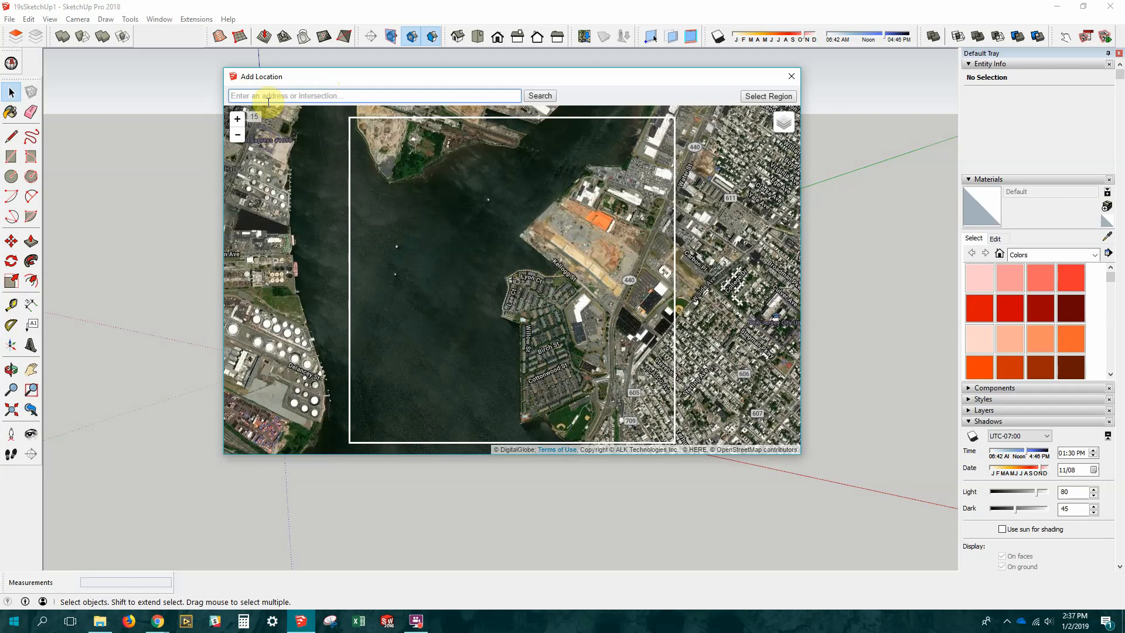
text(1 castle point terrace hoboken nj)
key(Return)
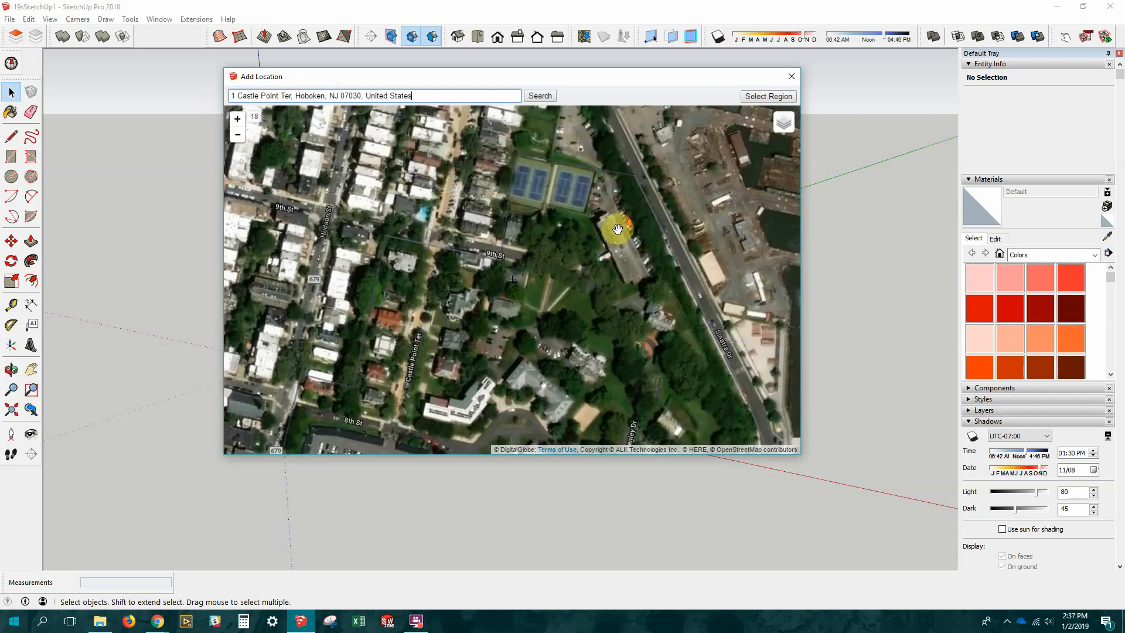
Start a region selection and fit its frame around the campus between 8th St, 6th St and the Sinatra Dr waterfront.
scroll(617, 229, down, 1)
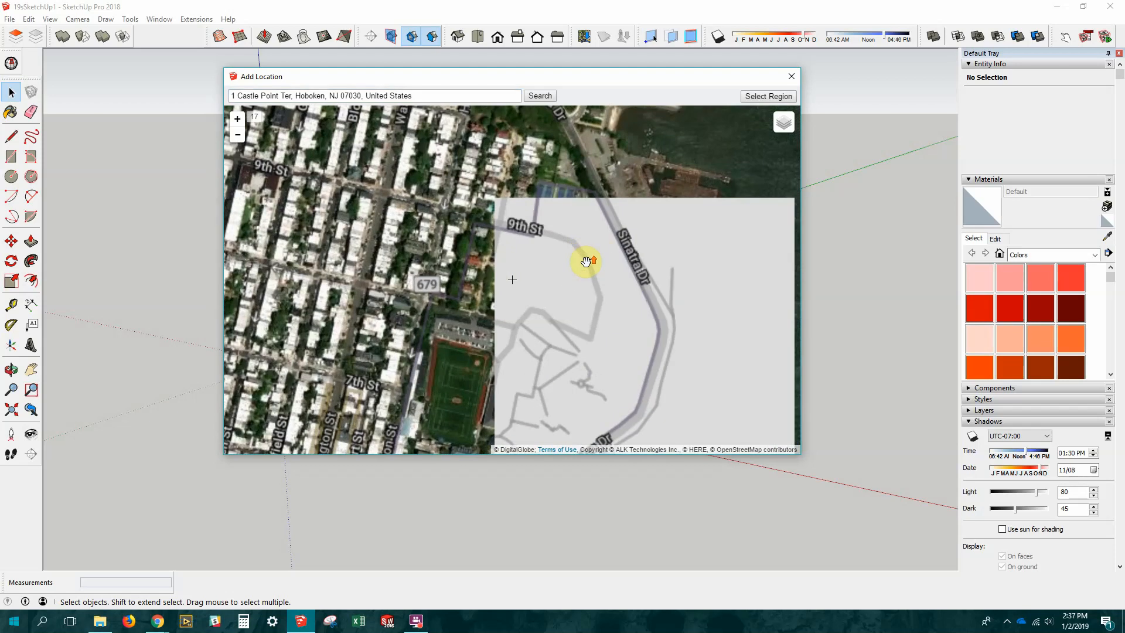
click(757, 101)
drag(671, 328, 586, 287)
drag(262, 146, 290, 155)
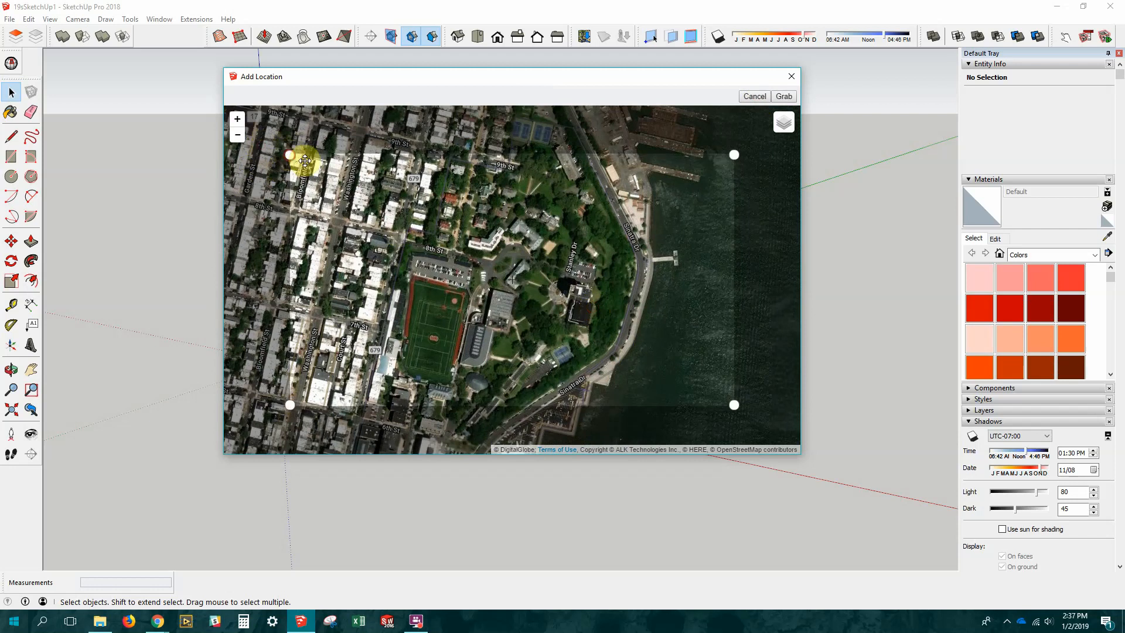
drag(453, 166, 427, 151)
drag(290, 155, 331, 176)
mouse_move(451, 219)
mouse_down()
mouse_move(414, 226)
mouse_move(468, 214)
mouse_up()
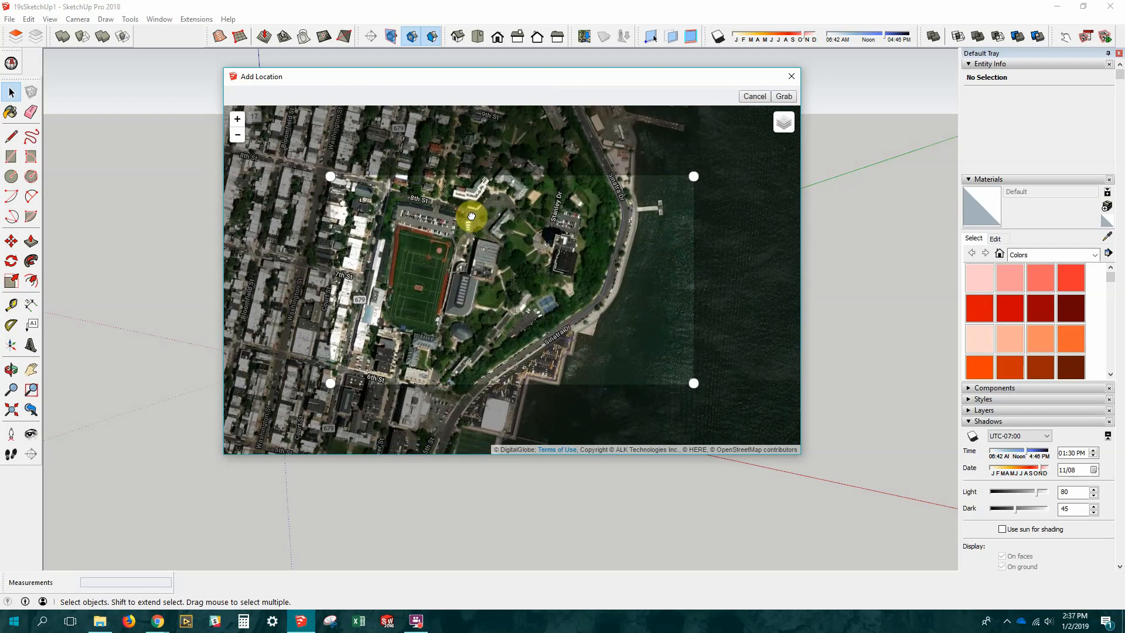
drag(695, 175, 671, 184)
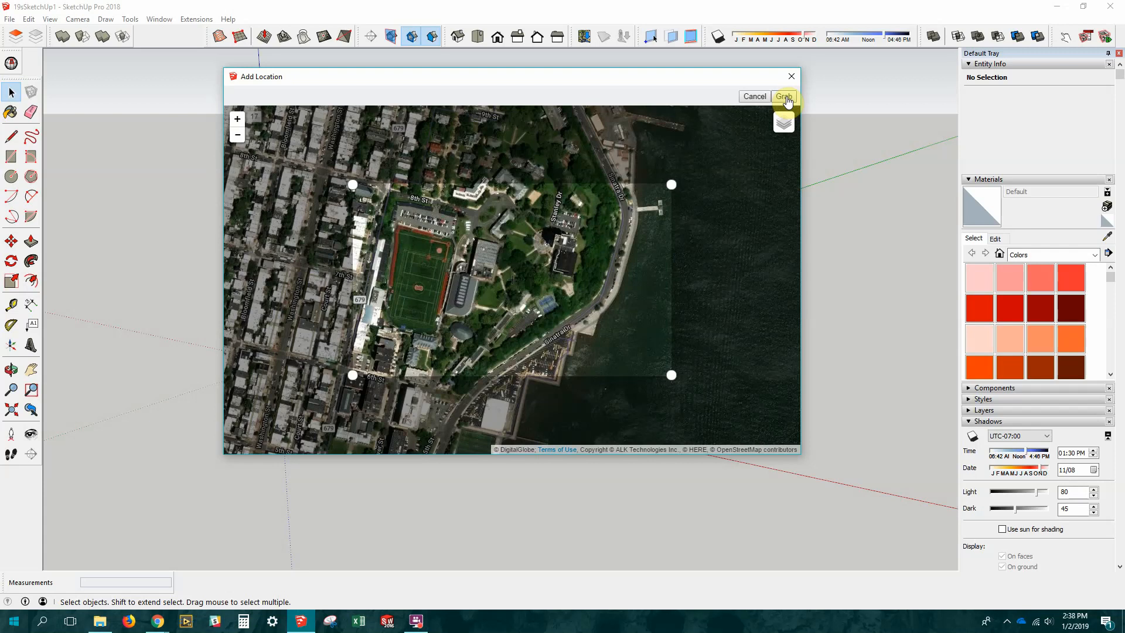
Switch the imagery from Satellite to Map, narrow the region to the campus and grab it into the model.
mouse_move(789, 133)
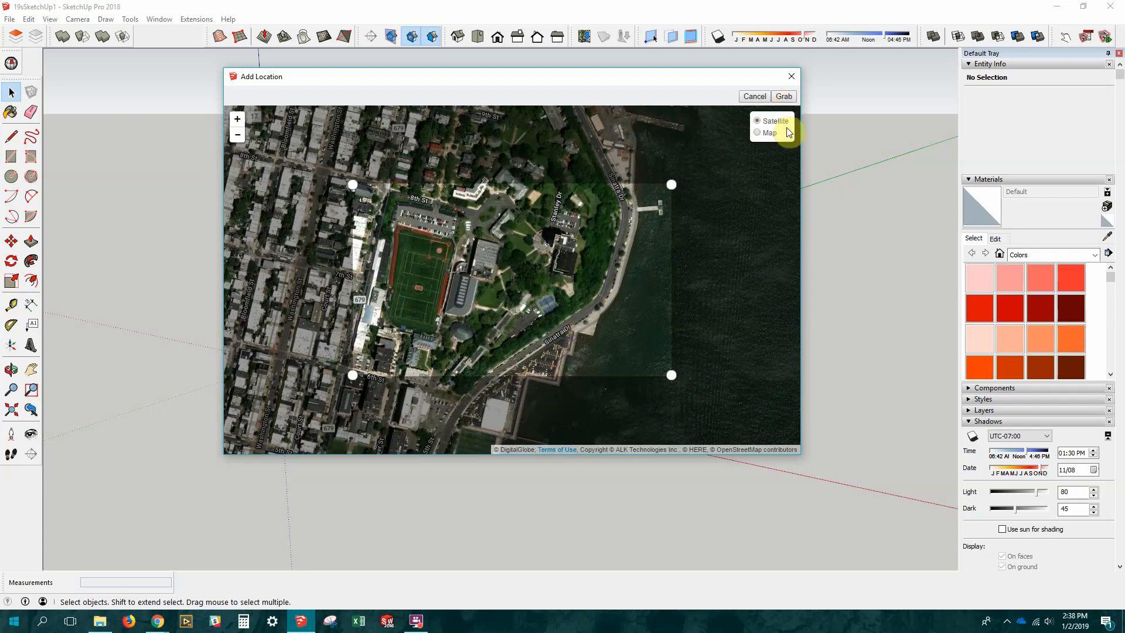
click(755, 134)
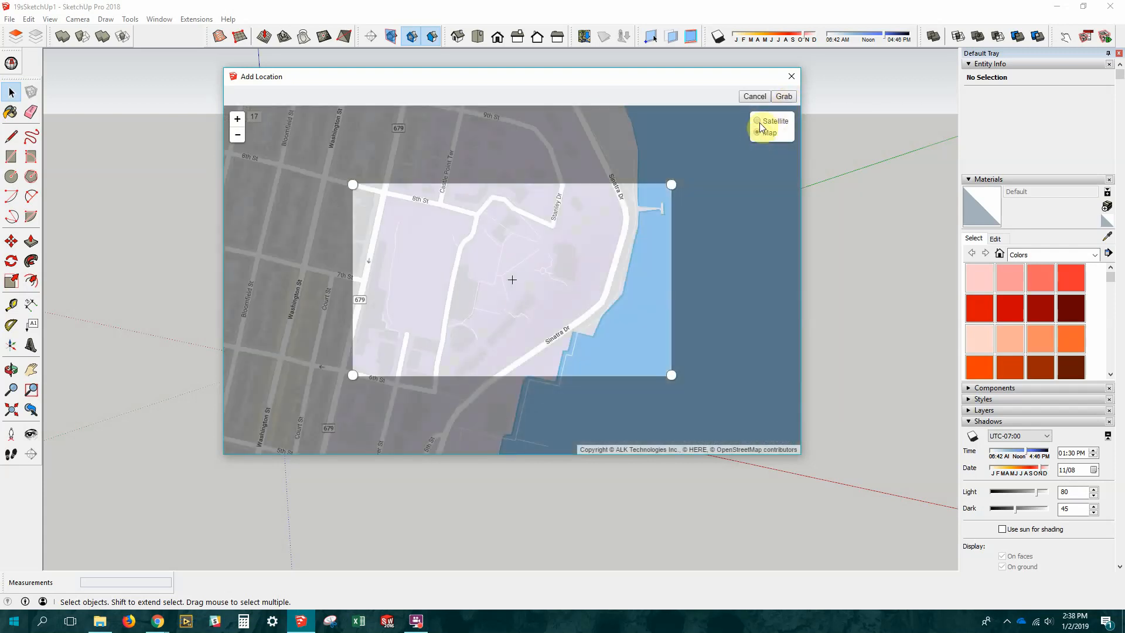
click(760, 122)
click(759, 132)
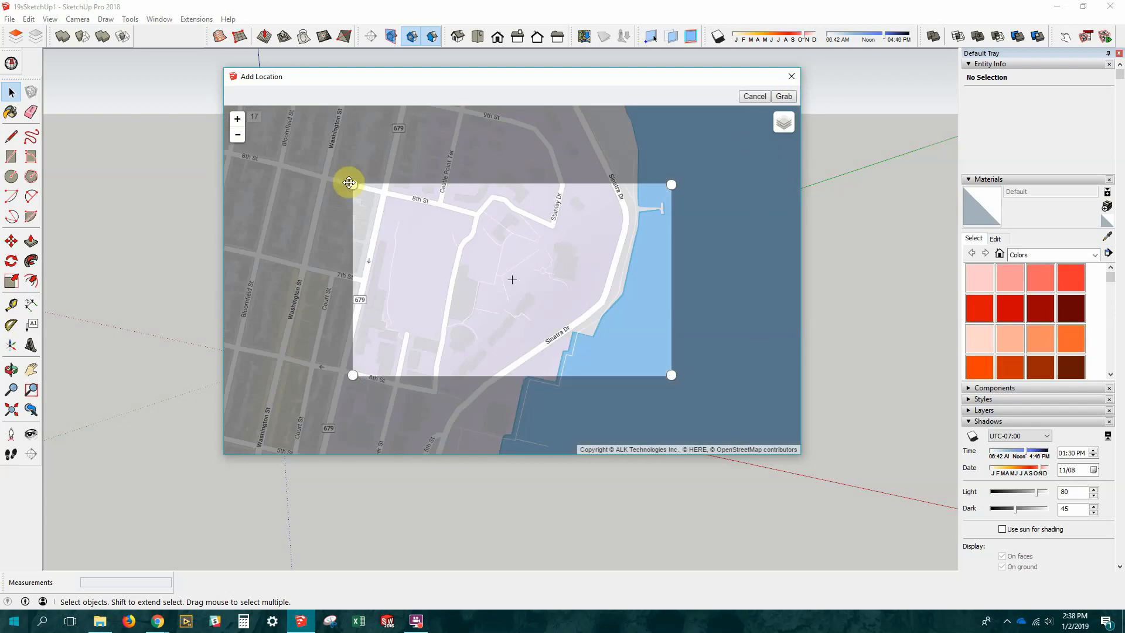
drag(352, 184, 375, 186)
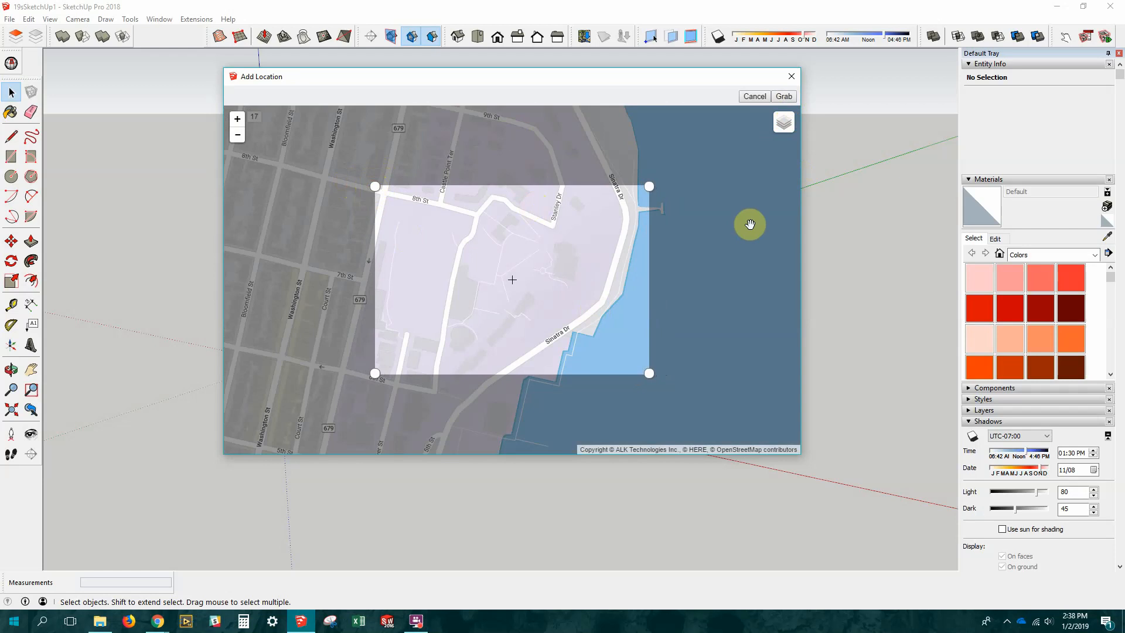
click(784, 98)
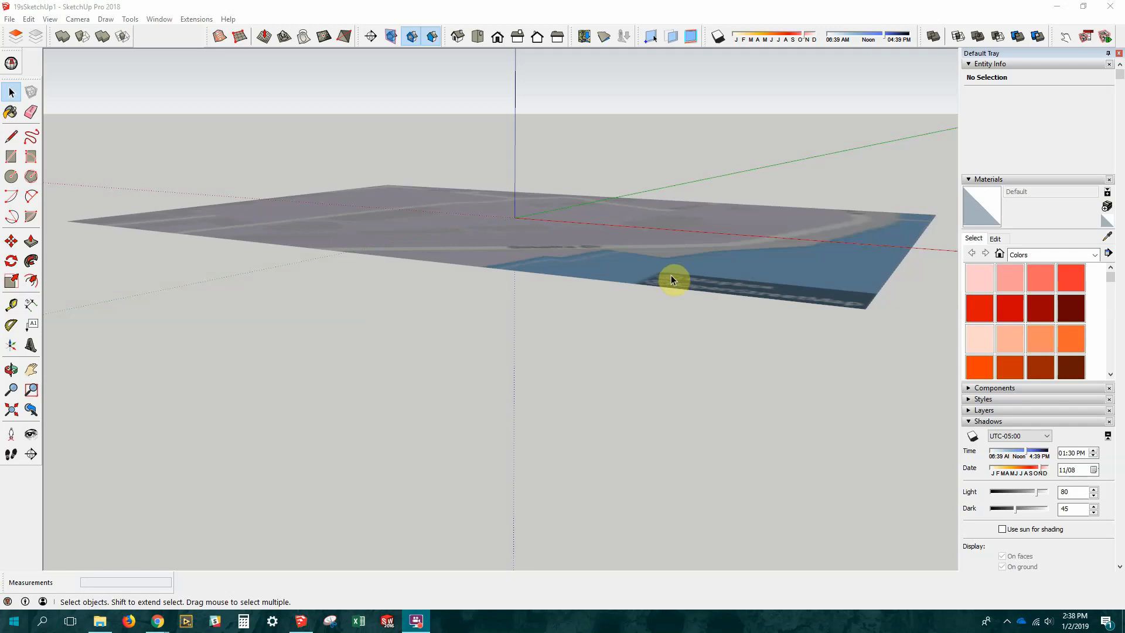
Hide the Location toolbar and show it again.
middle_drag(672, 277, 545, 333)
scroll(586, 227, up, 2)
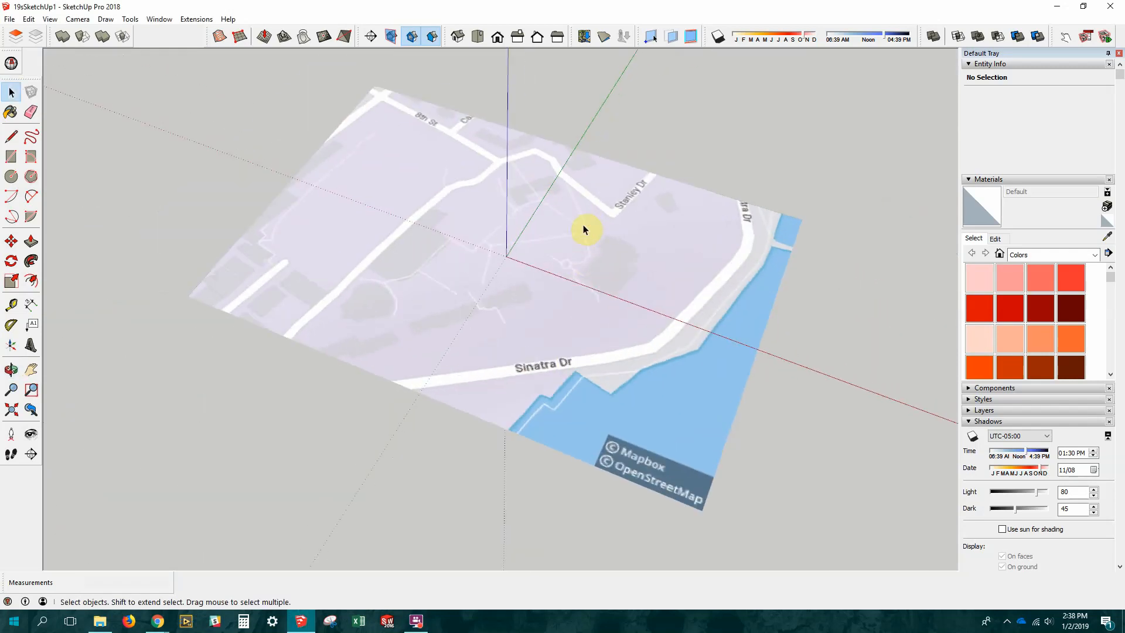
scroll(582, 224, down, 1)
middle_drag(578, 261, 597, 223)
scroll(518, 283, up, 1)
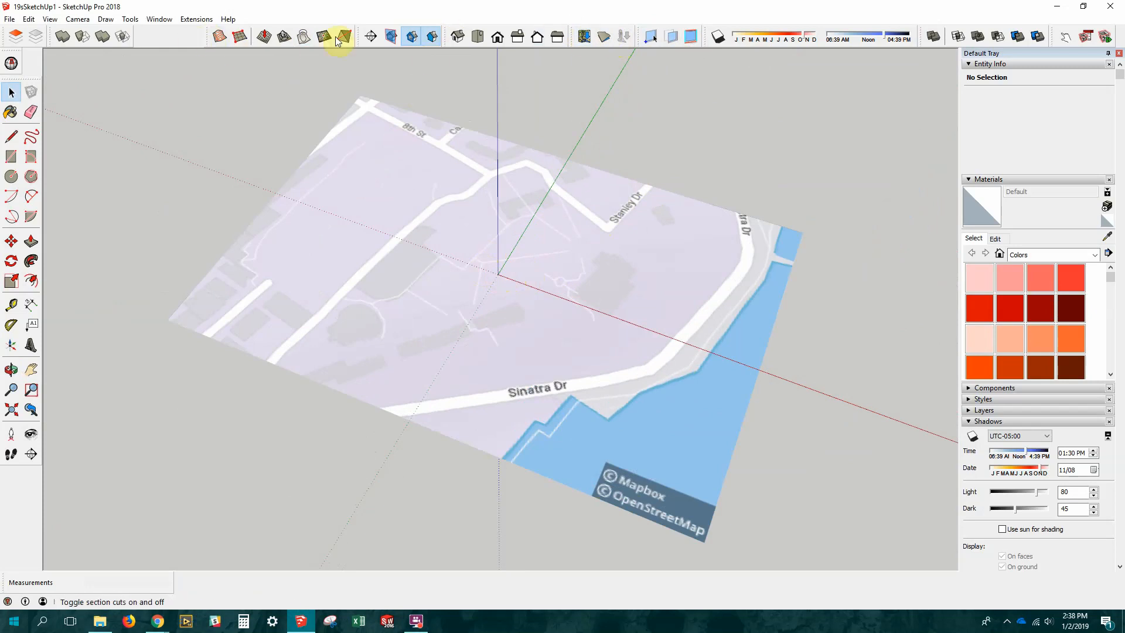
right_click(179, 40)
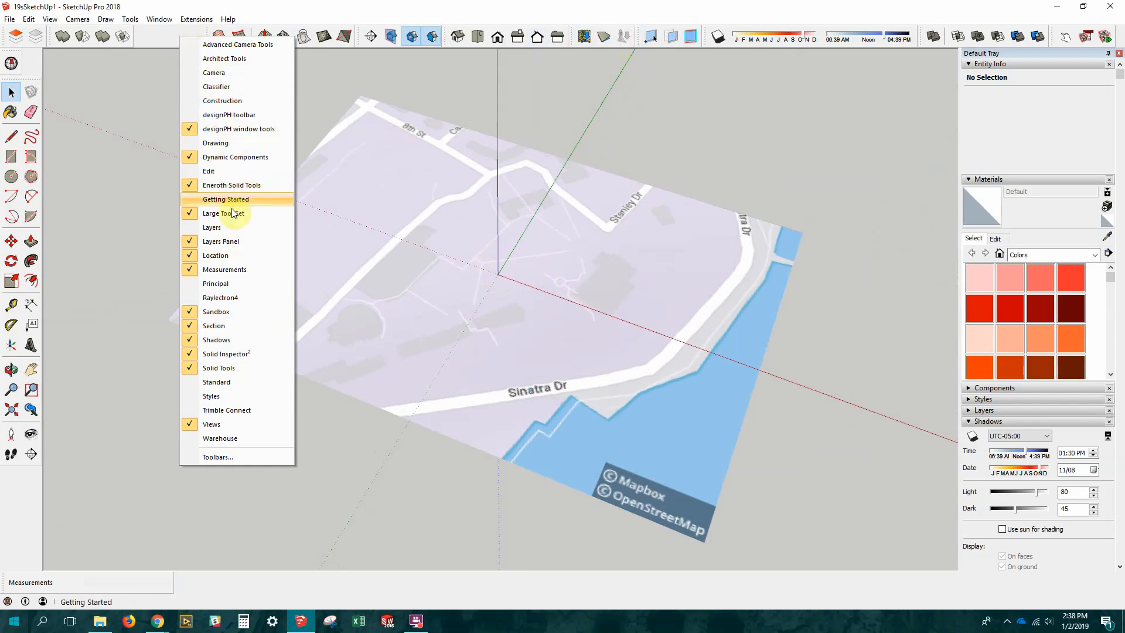
click(193, 258)
right_click(170, 46)
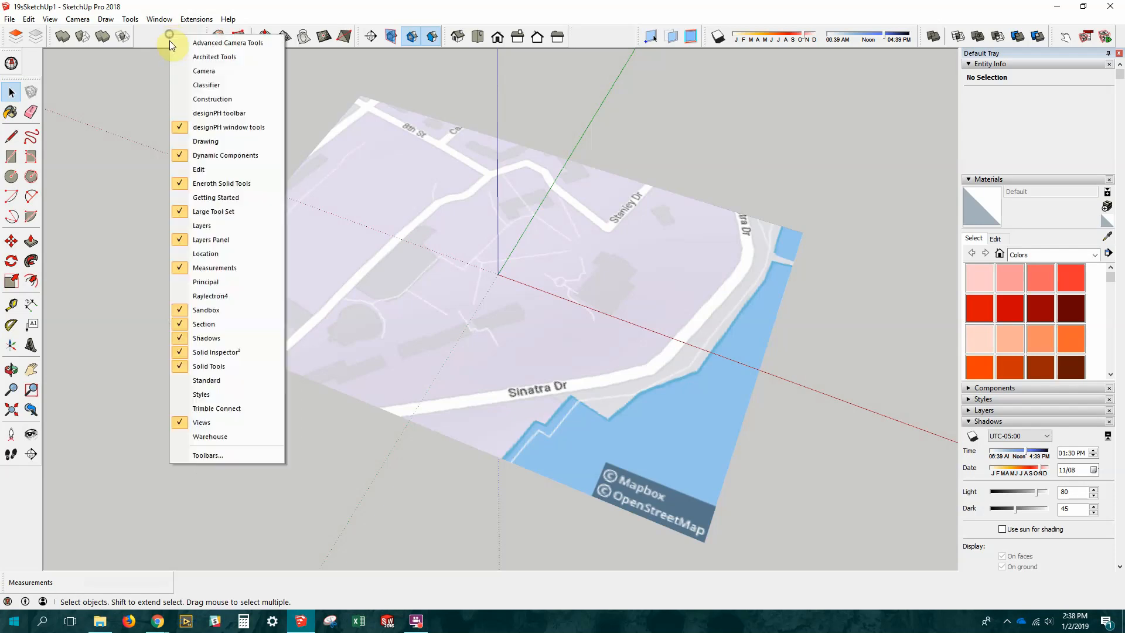
click(181, 254)
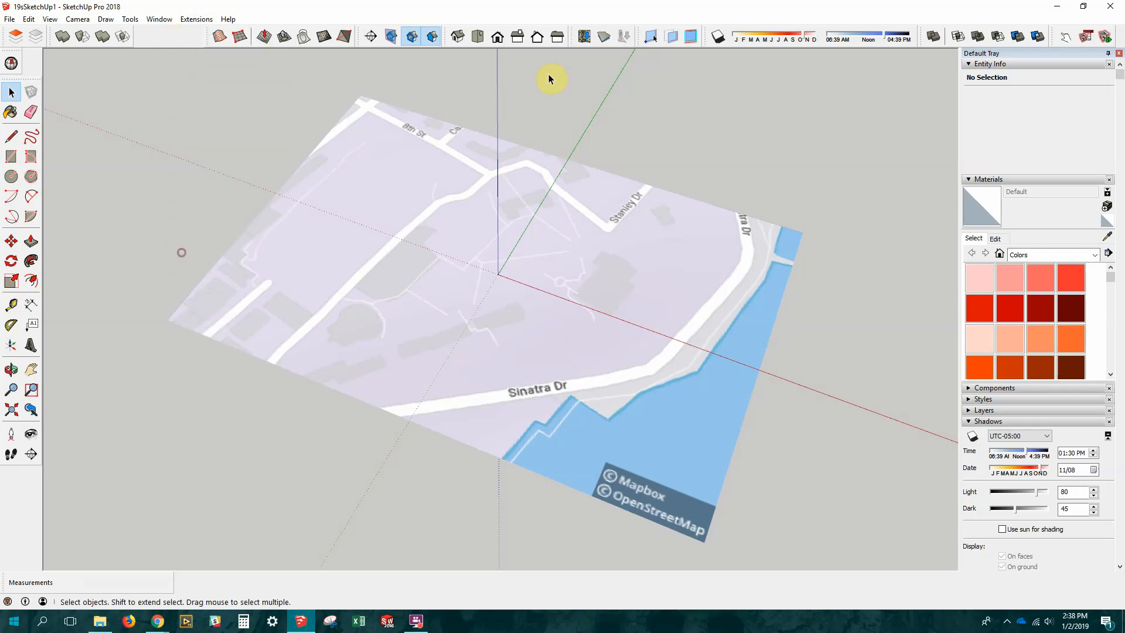
Toggle the terrain to compare the flat map with the 3D topography, leaving the terrain on.
click(603, 39)
middle_drag(610, 244, 584, 244)
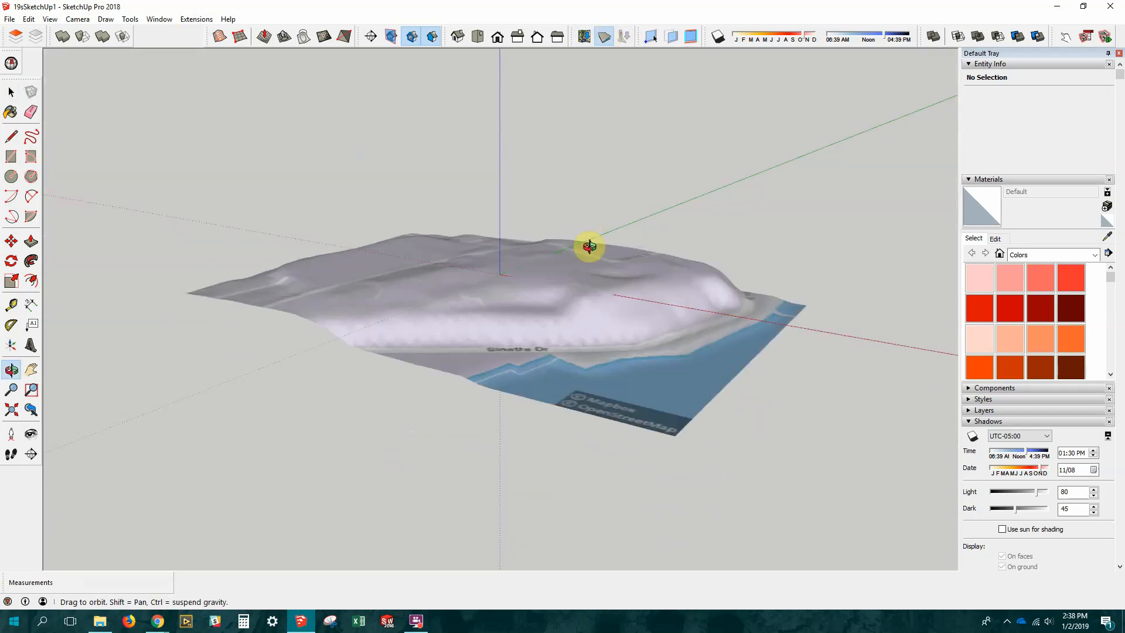
click(605, 38)
click(607, 38)
click(607, 39)
click(607, 39)
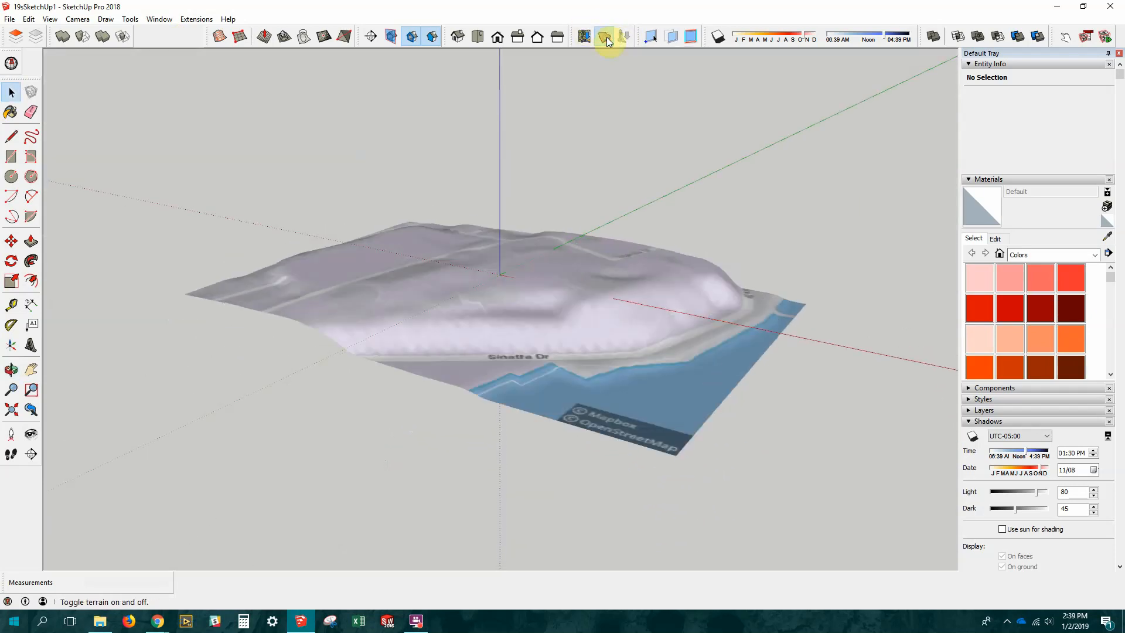
Switch the terrain off and on once more to view the flat and 3D versions of the site.
click(606, 37)
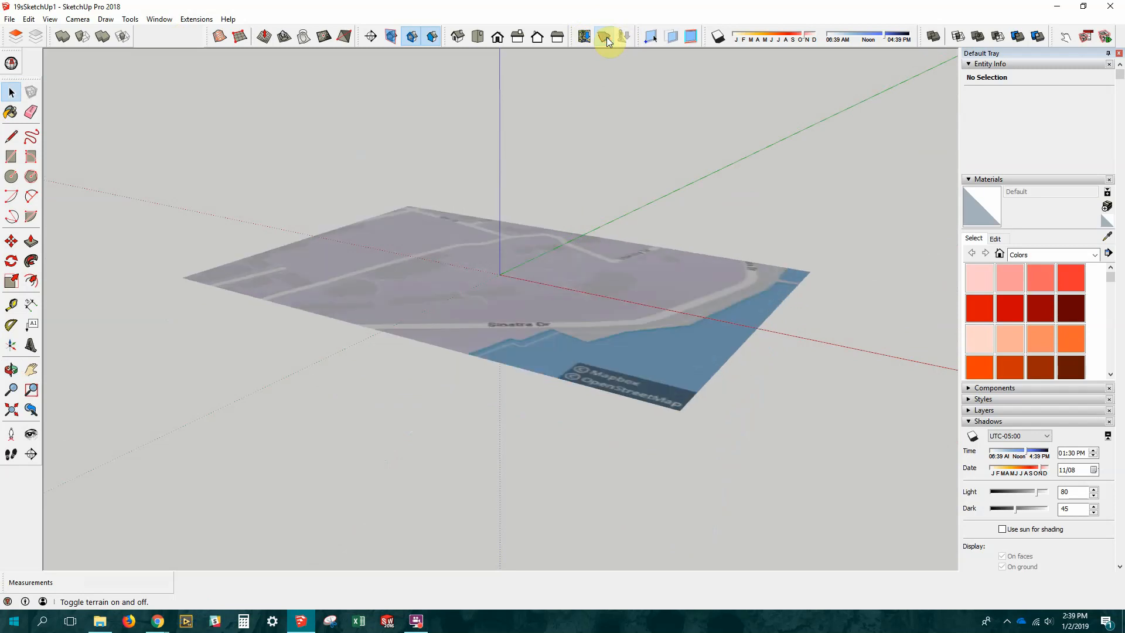
click(606, 37)
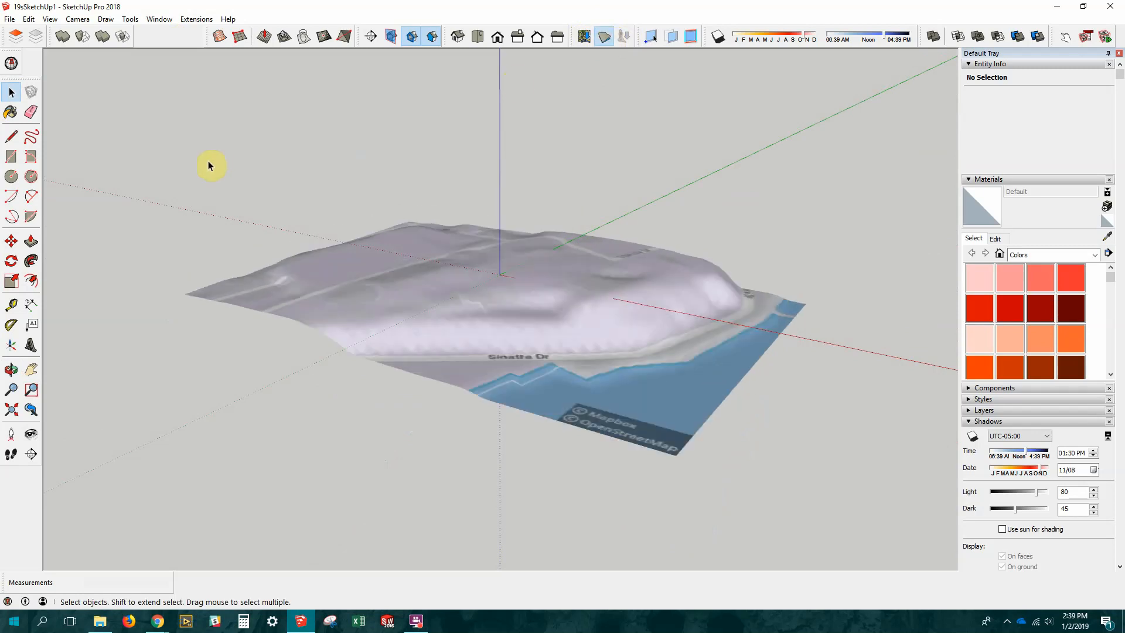
Open the Layers Panel, accept its offered repair, and close and reopen the panel.
click(15, 38)
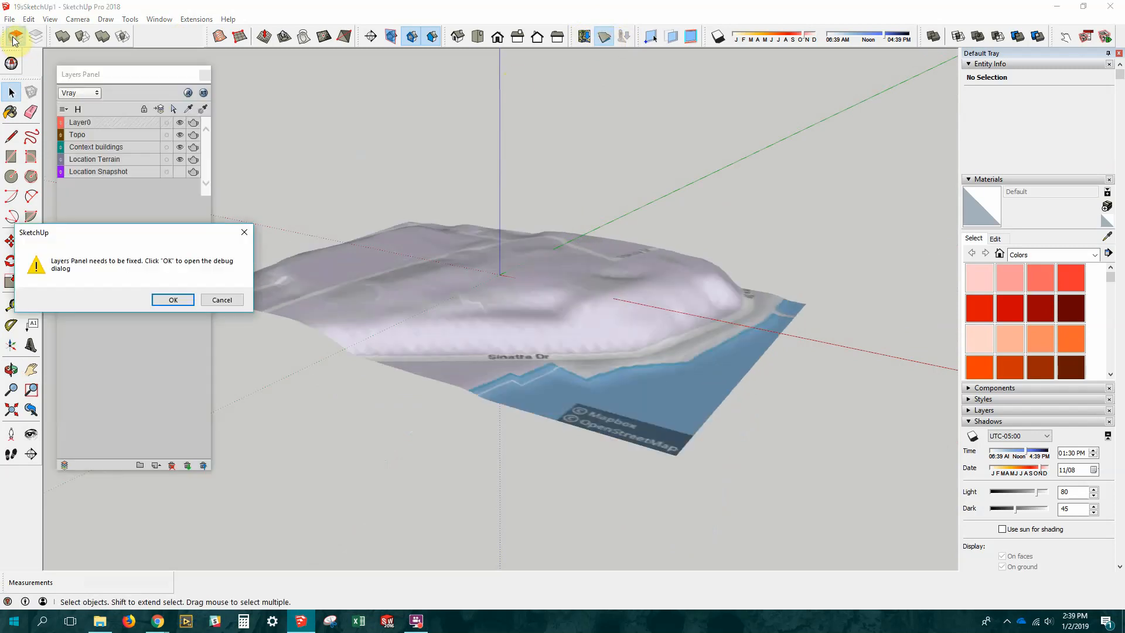
click(173, 300)
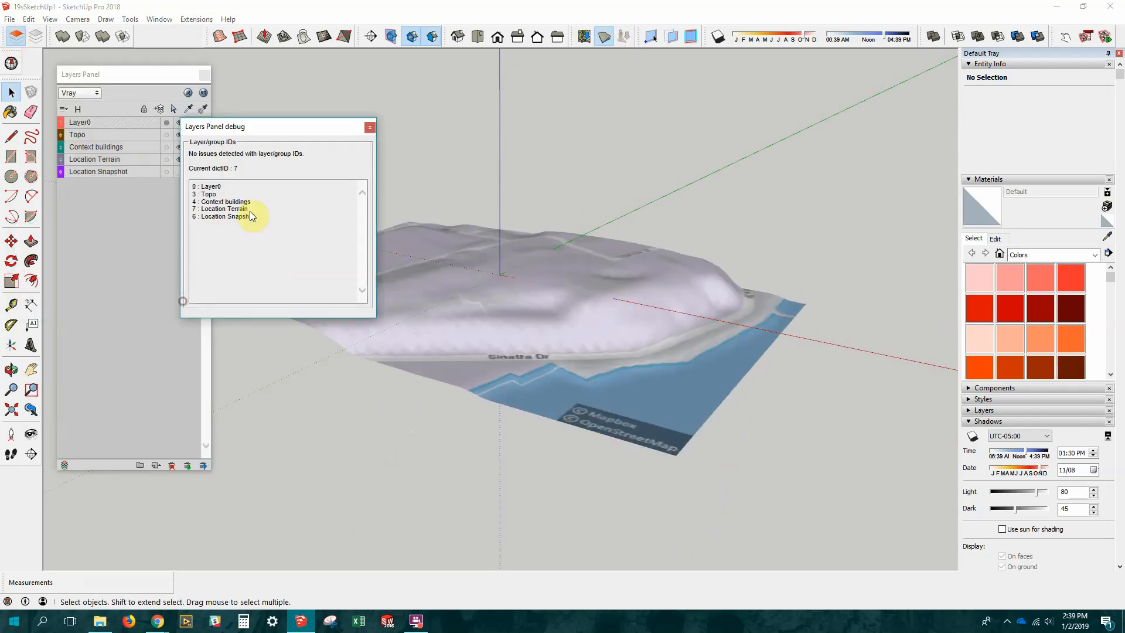
click(369, 127)
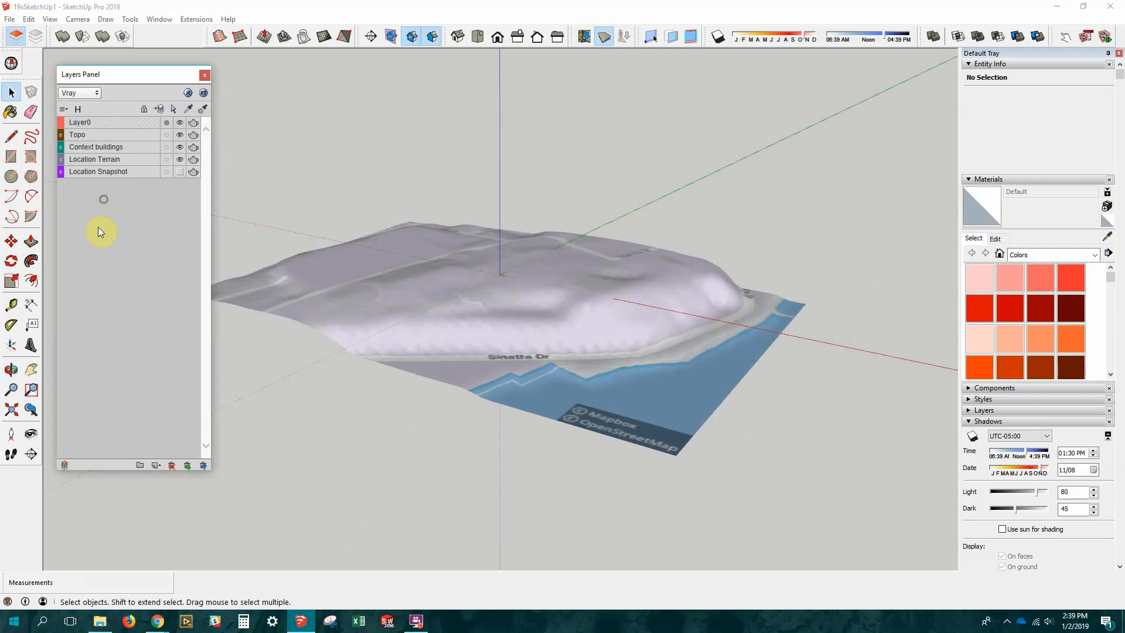
click(205, 75)
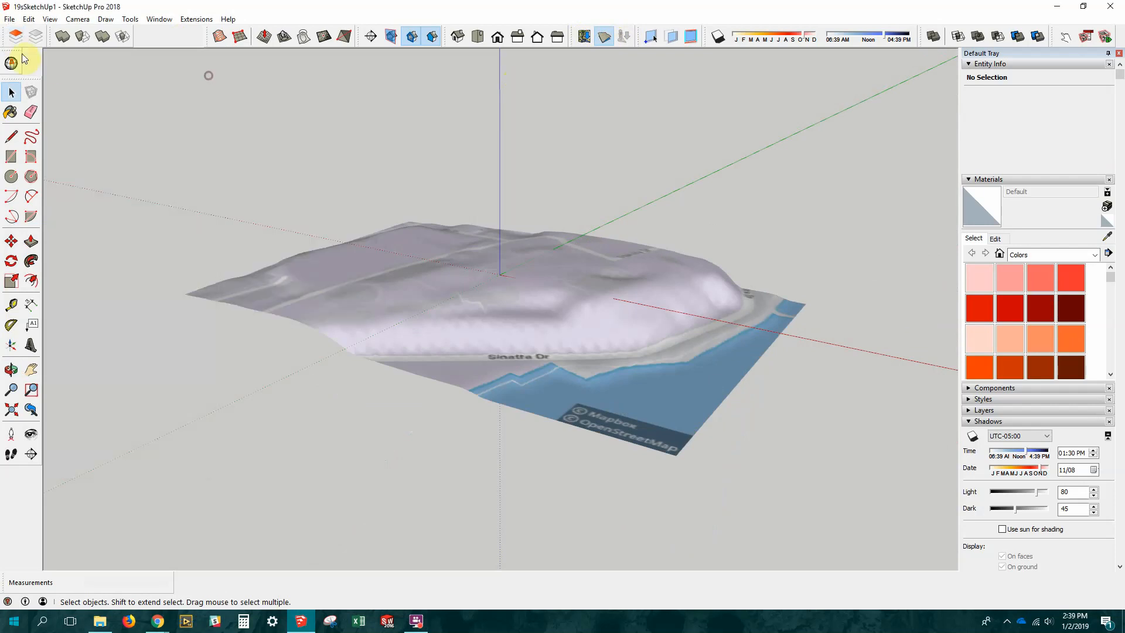
click(19, 40)
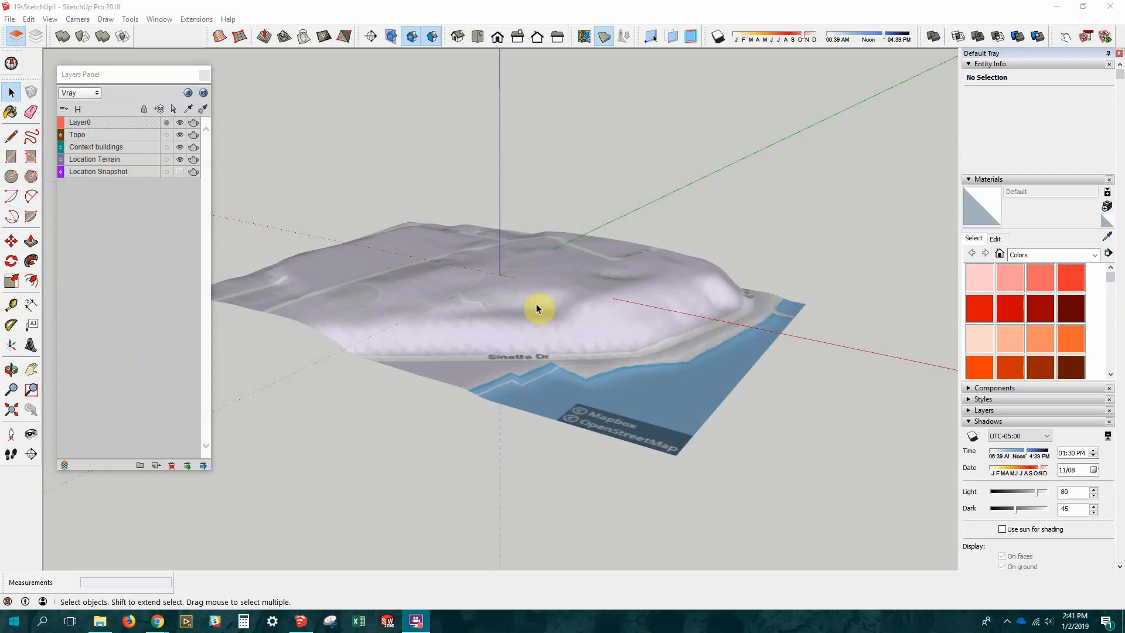
Add a layer group named Site in the Layers Panel.
mouse_move(666, 353)
middle_down()
mouse_move(665, 309)
mouse_move(645, 359)
middle_up()
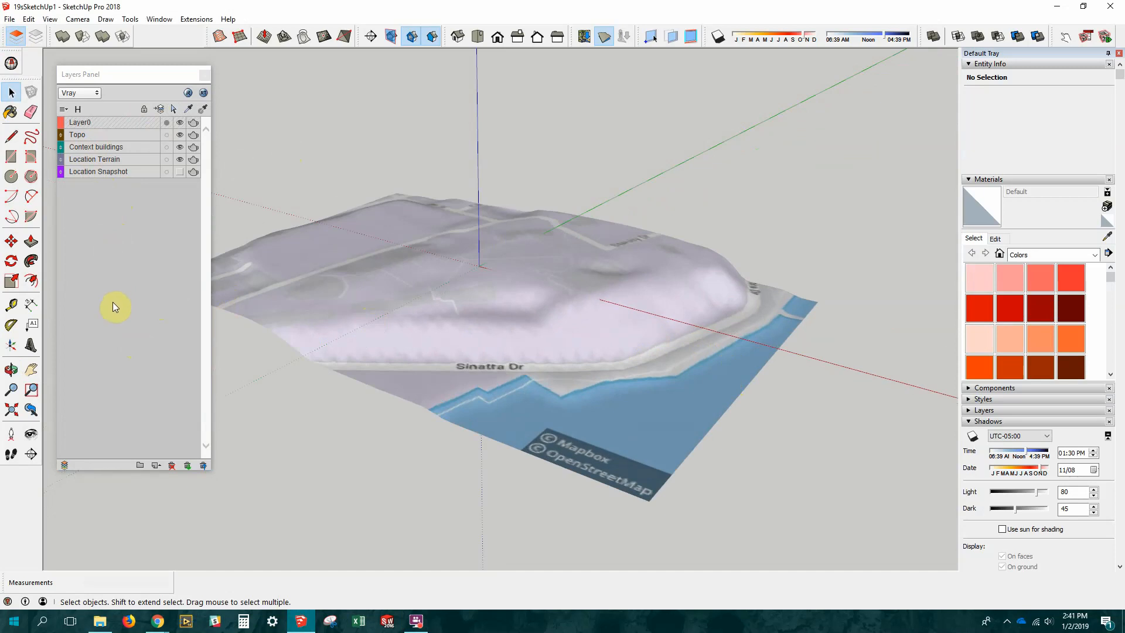
click(140, 465)
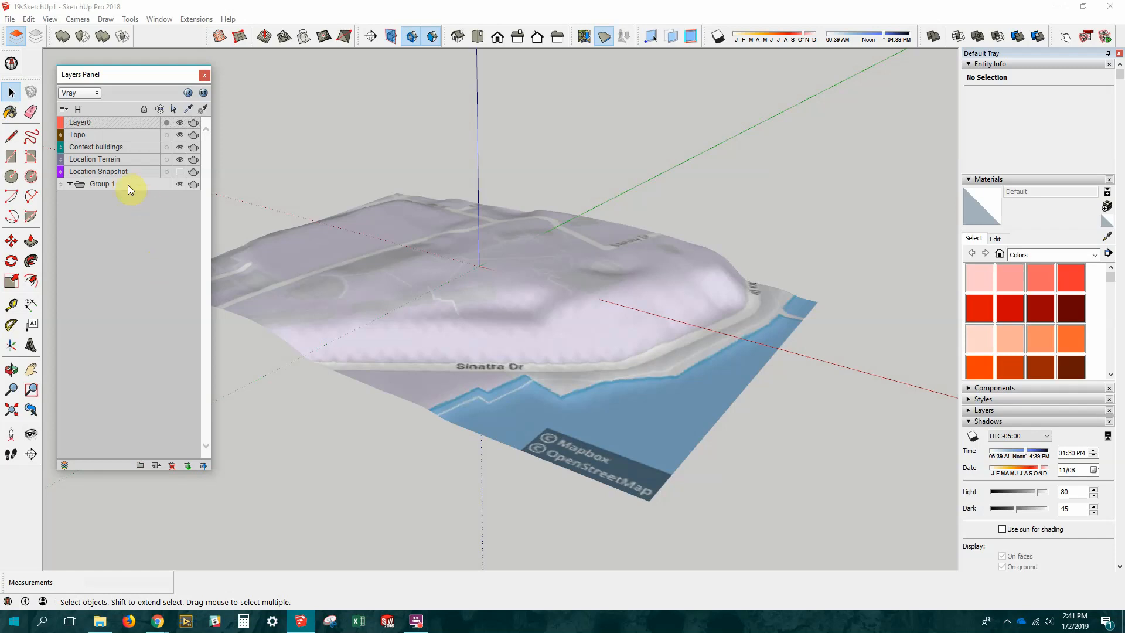
double_click(97, 185)
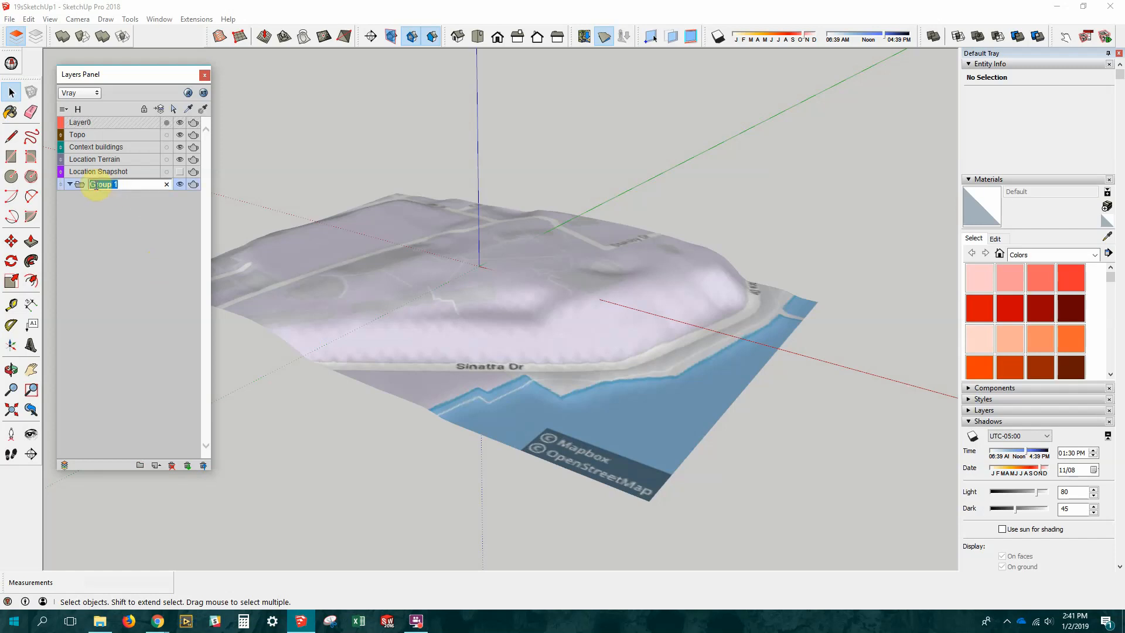
text(Site)
key(Return)
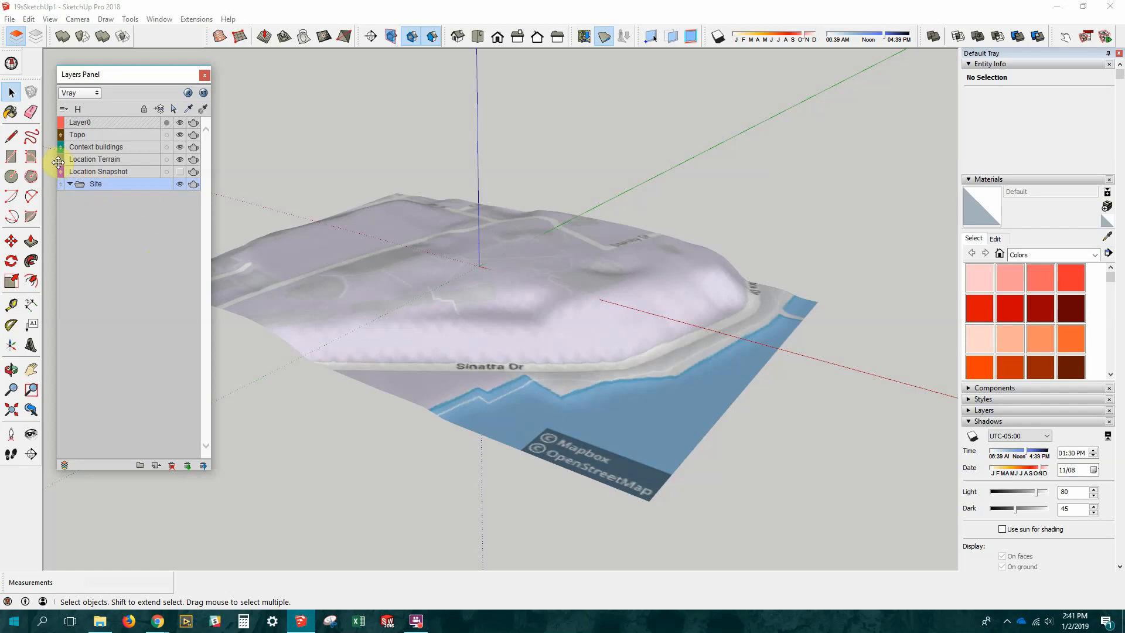
Move the Location Terrain, Location Snapshot and Context buildings layers into the Site group.
drag(61, 162, 83, 187)
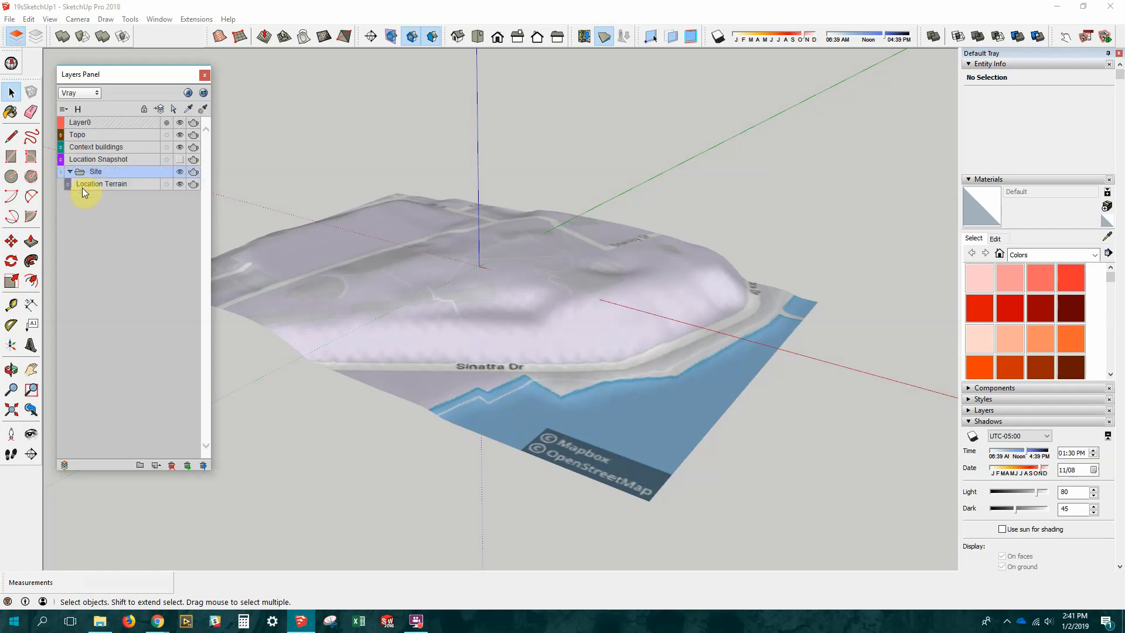
drag(59, 160, 75, 182)
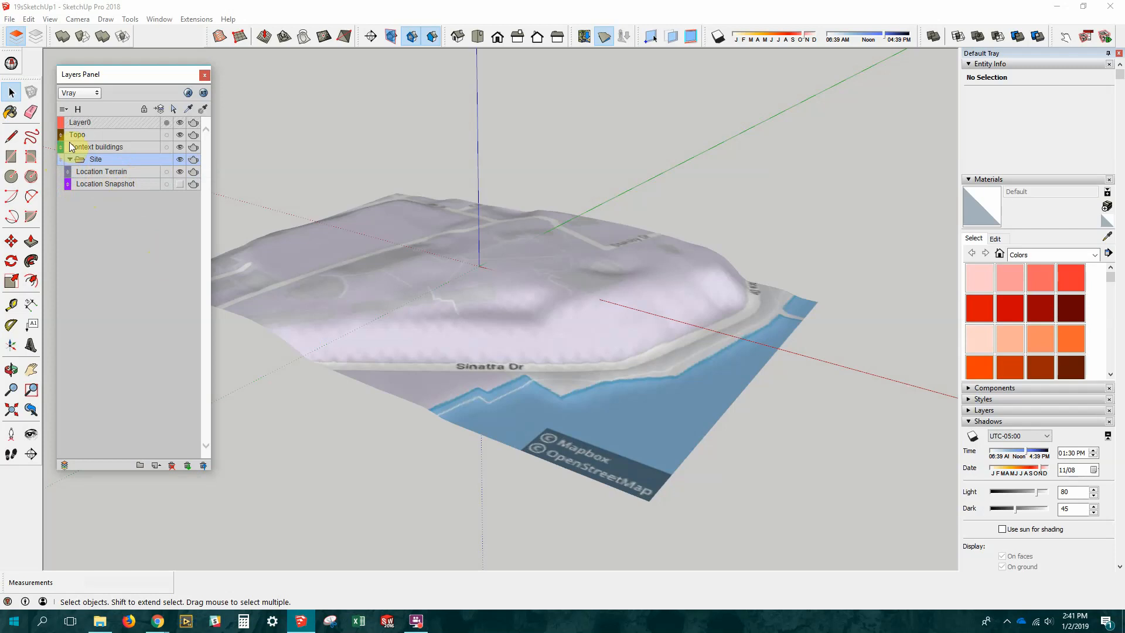
drag(64, 146, 76, 168)
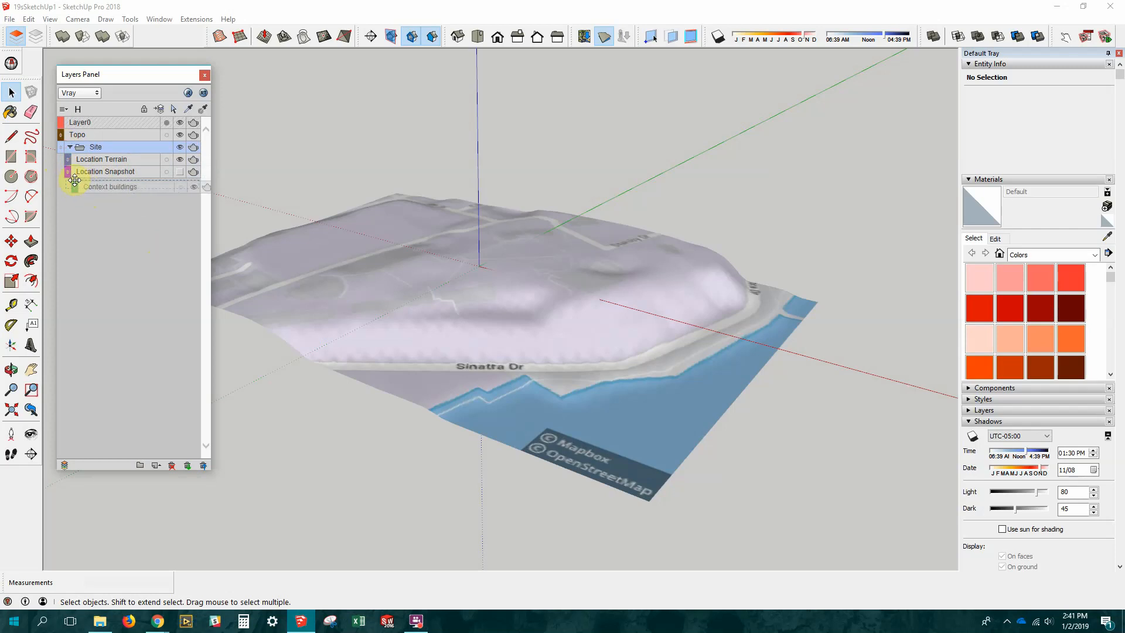
Try to delete the Topo layer together with its content.
right_click(78, 134)
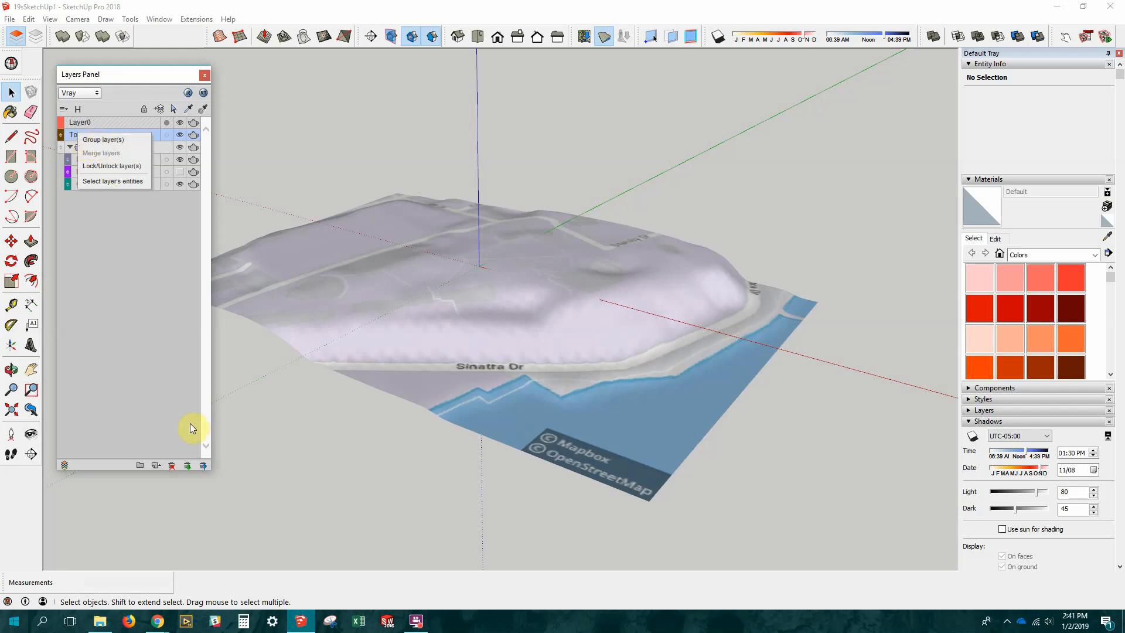
click(171, 466)
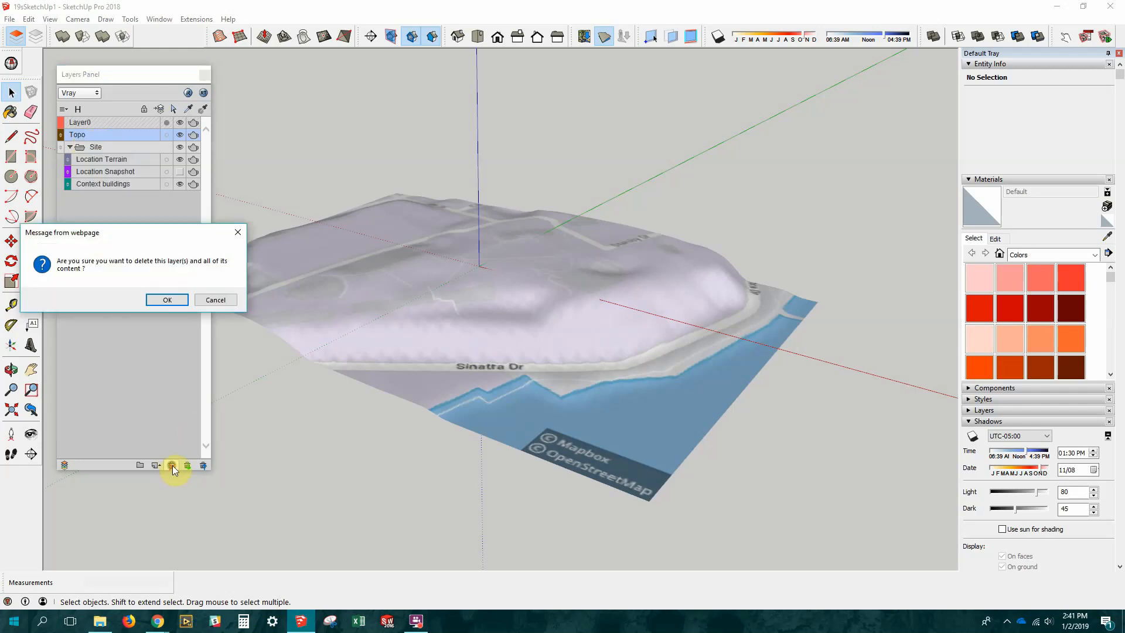
click(167, 300)
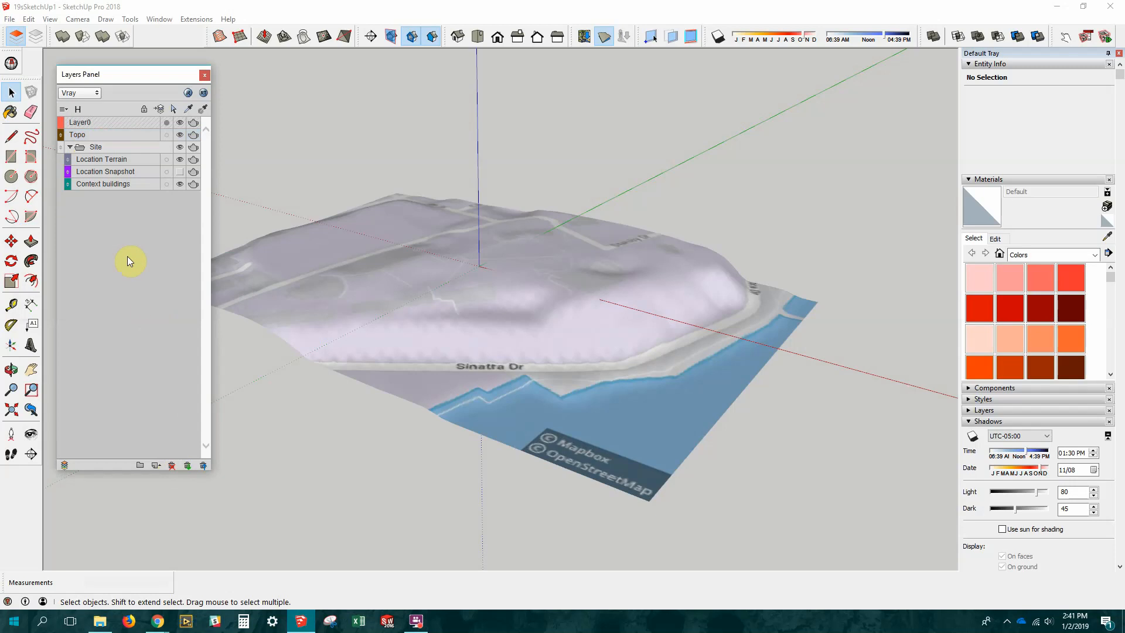
Toggle the Location Snapshot layer's visibility to compare the flat map with the terrain, leaving the snapshot hidden.
click(180, 172)
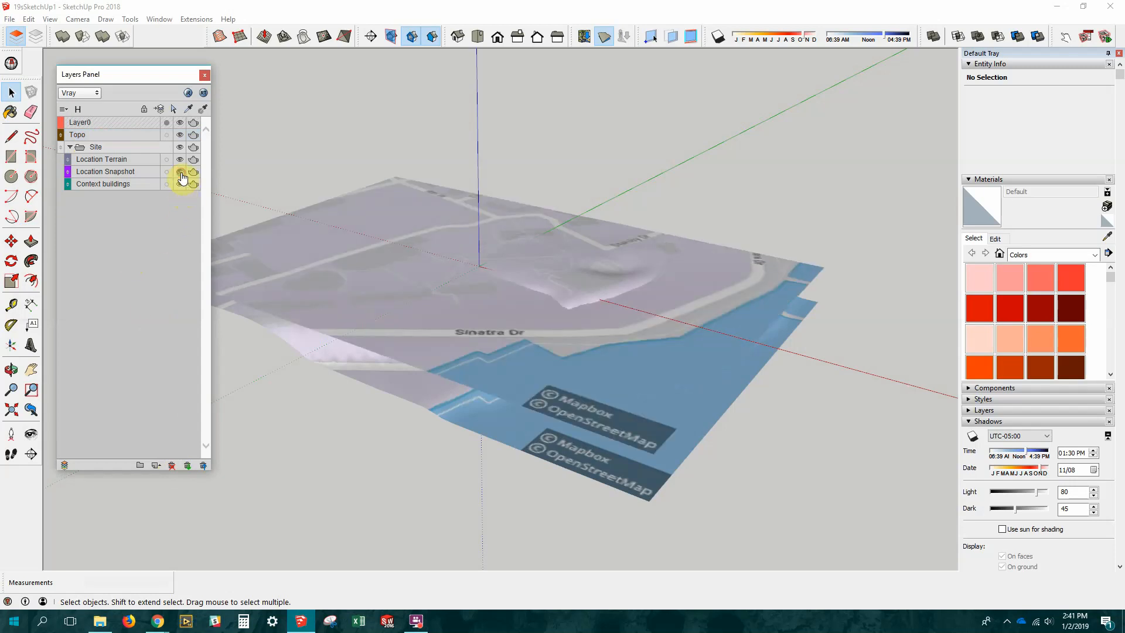
click(181, 172)
click(181, 172)
click(180, 173)
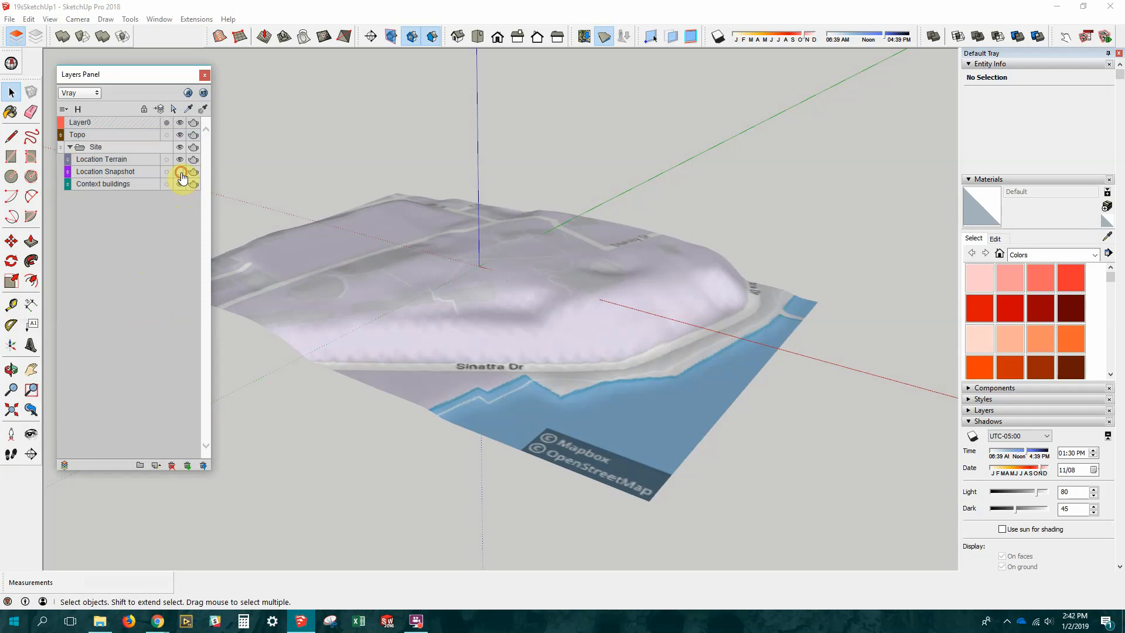
click(181, 172)
middle_drag(469, 363, 469, 305)
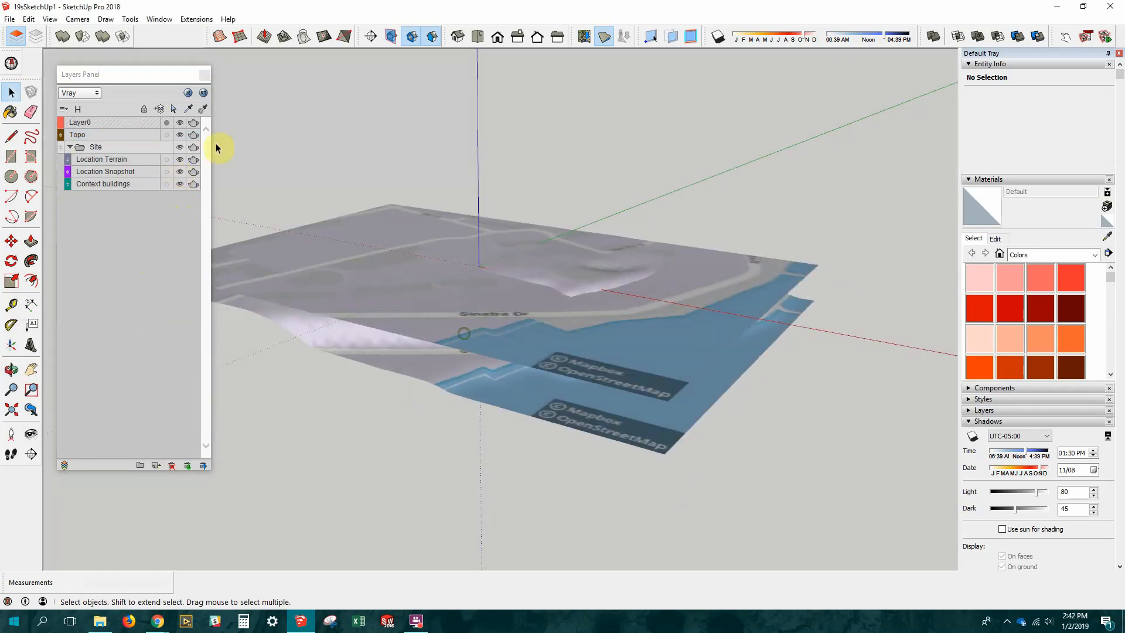
click(181, 172)
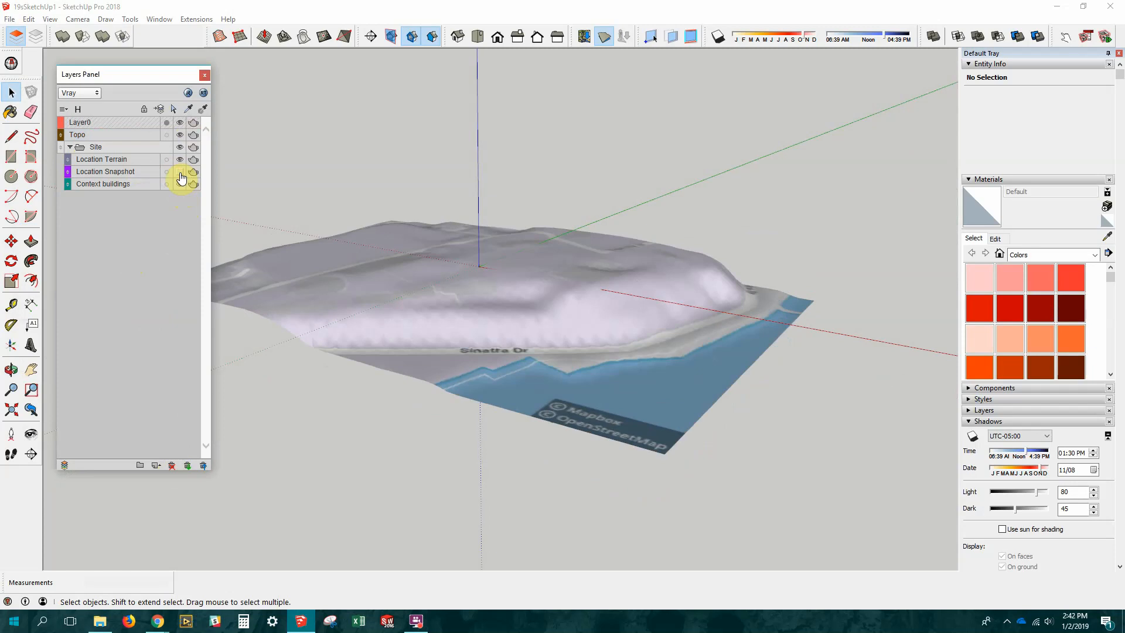
Examine the relief of the campus terrain above Sinatra Dr from several angles, keeping the Location Snapshot layer hidden.
middle_drag(409, 396, 417, 462)
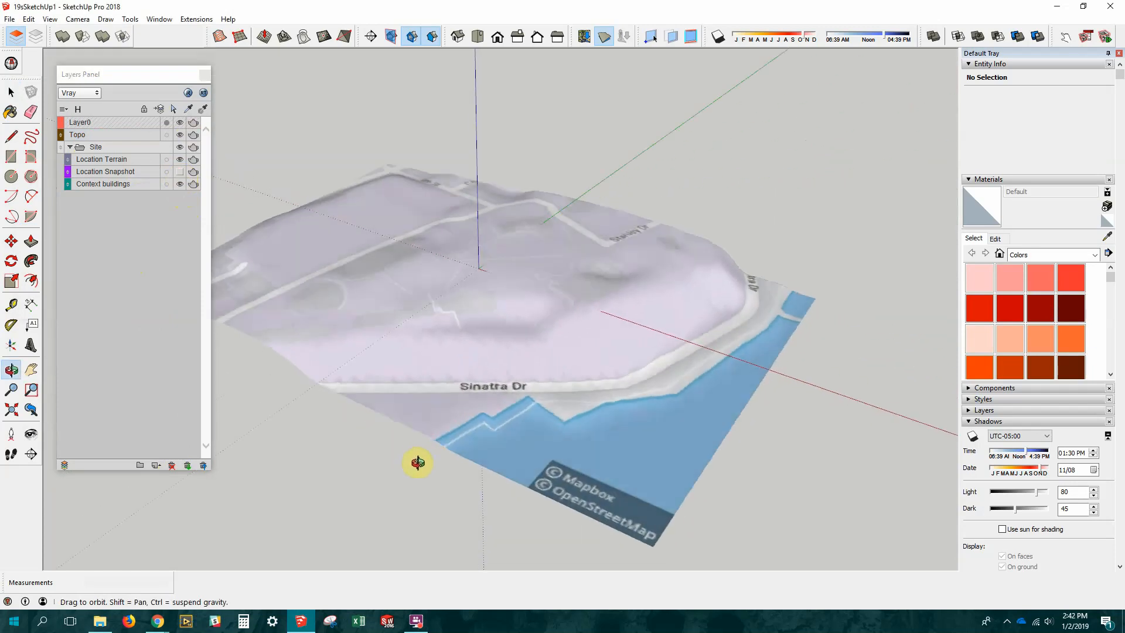
middle_drag(435, 295, 457, 317)
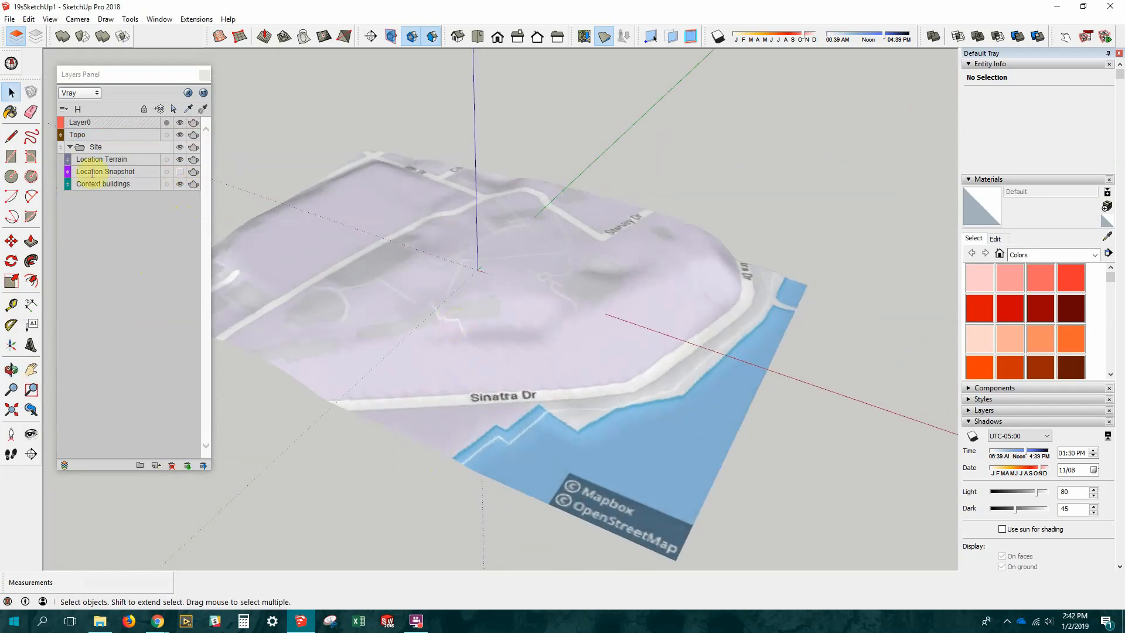
click(180, 172)
scroll(462, 267, down, 3)
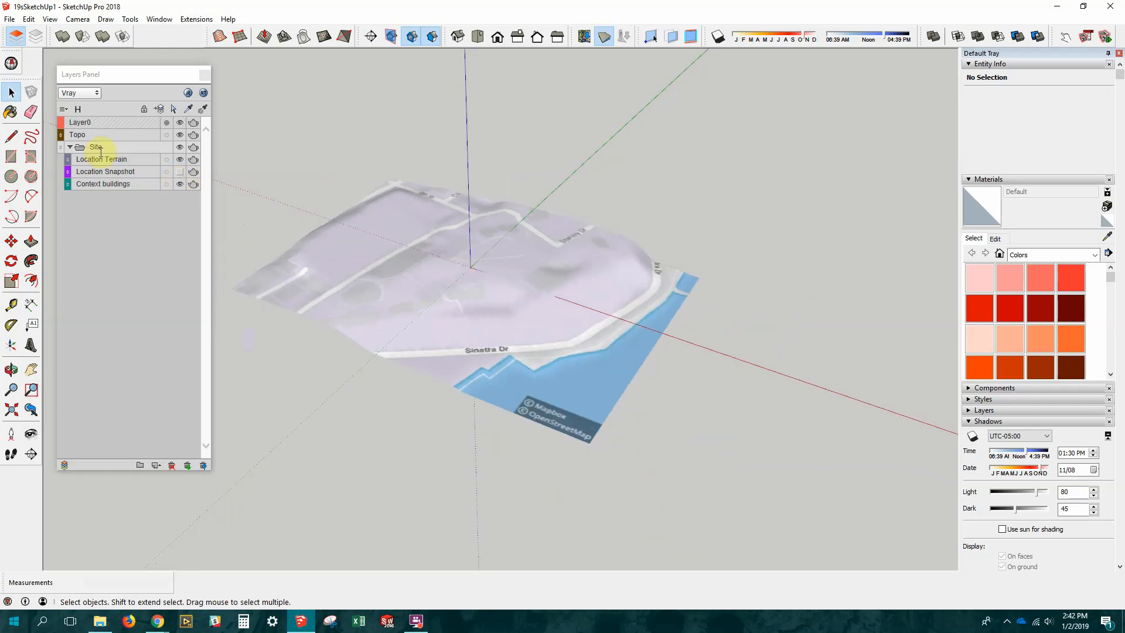
middle_drag(472, 322, 446, 262)
scroll(518, 336, up, 2)
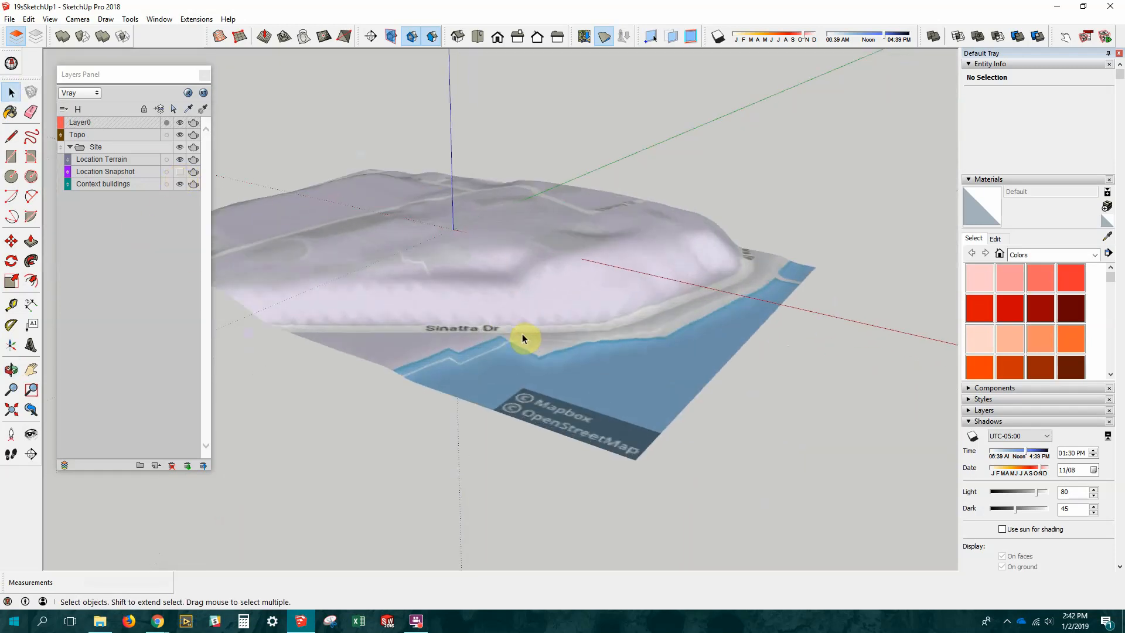
middle_drag(537, 332, 912, 322)
middle_drag(635, 271, 494, 316)
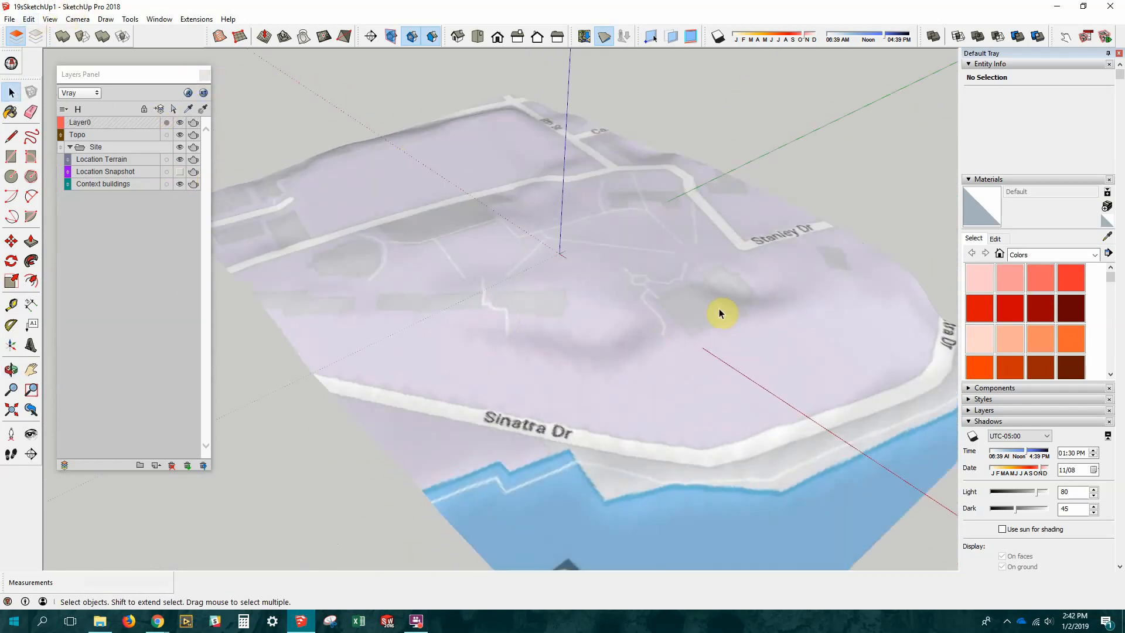
middle_drag(683, 334, 686, 330)
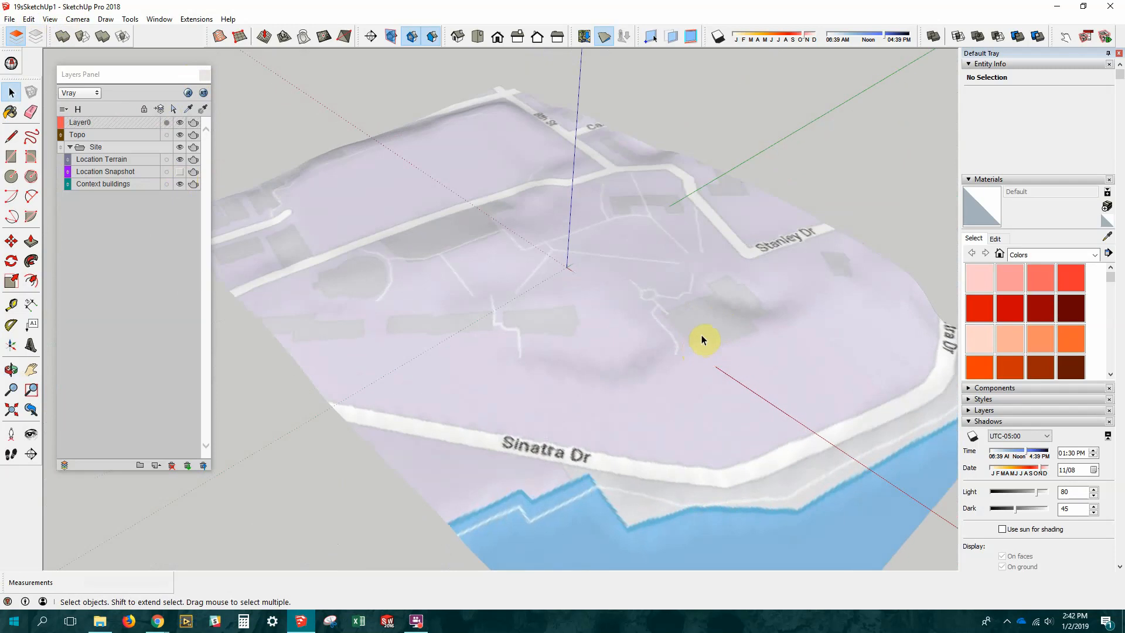
Close the Layers Panel and hide the model axes.
click(209, 77)
click(51, 21)
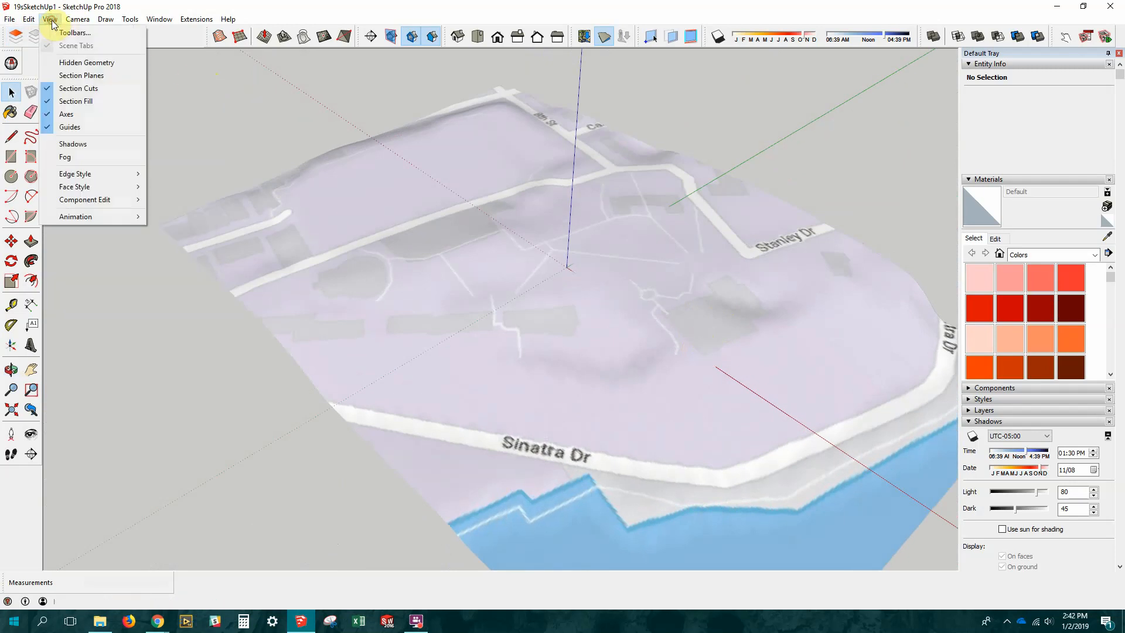
click(51, 119)
scroll(398, 191, down, 3)
middle_drag(398, 191, 527, 244)
key(space)
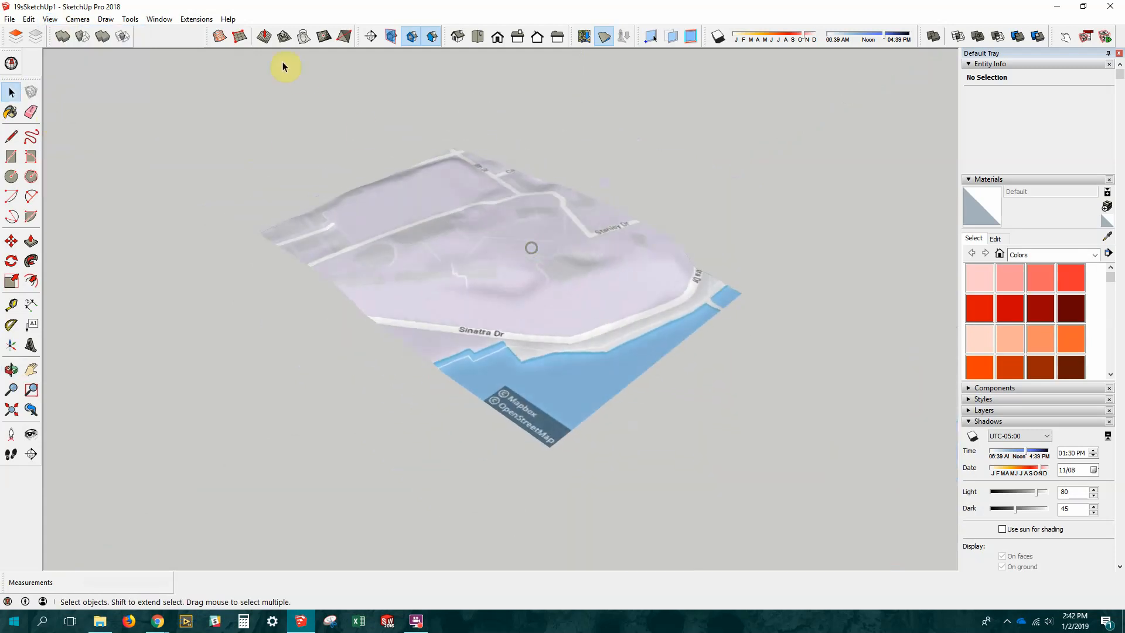
Try to run the Eneroth Terrain Volume extension with nothing selected, and dismiss its message.
click(191, 24)
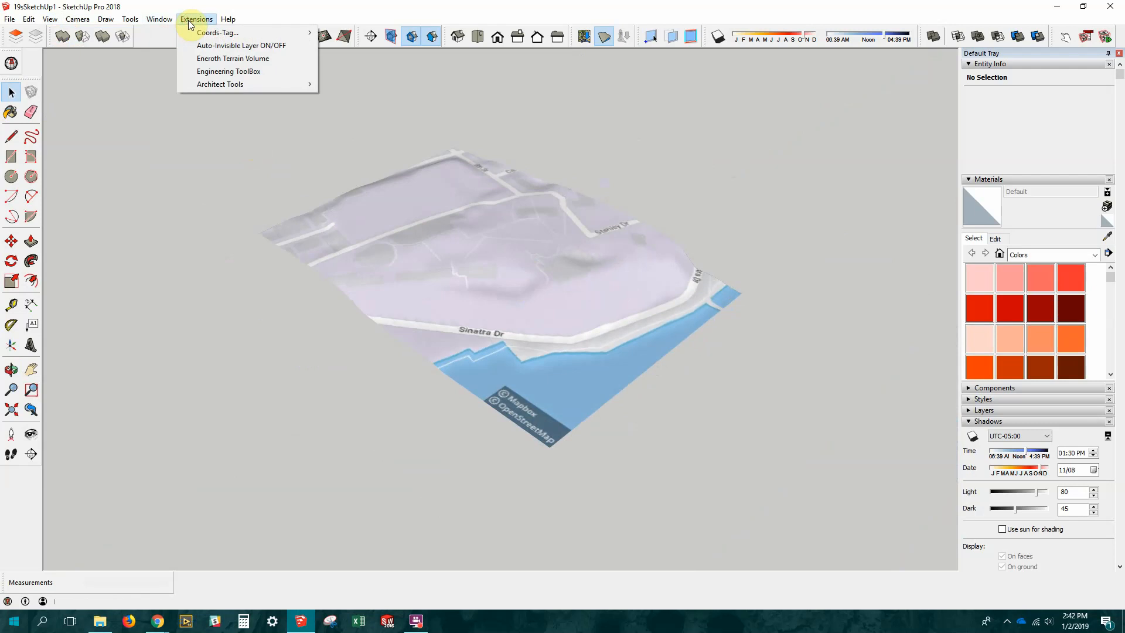
click(218, 59)
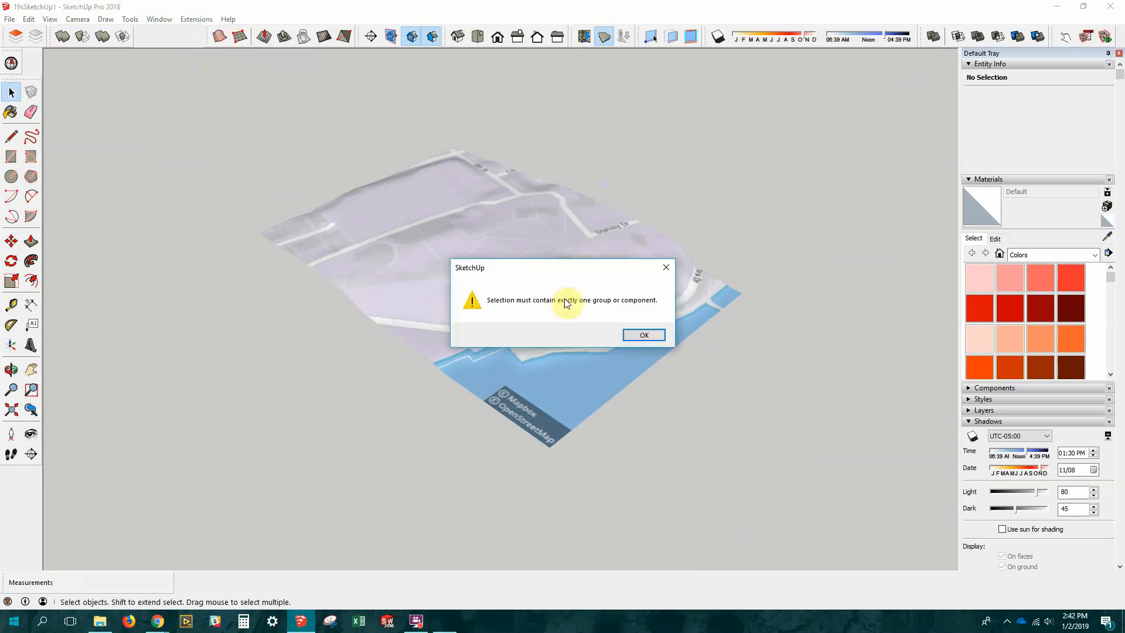
click(644, 336)
Unlock the Location Terrain group.
right_click(394, 275)
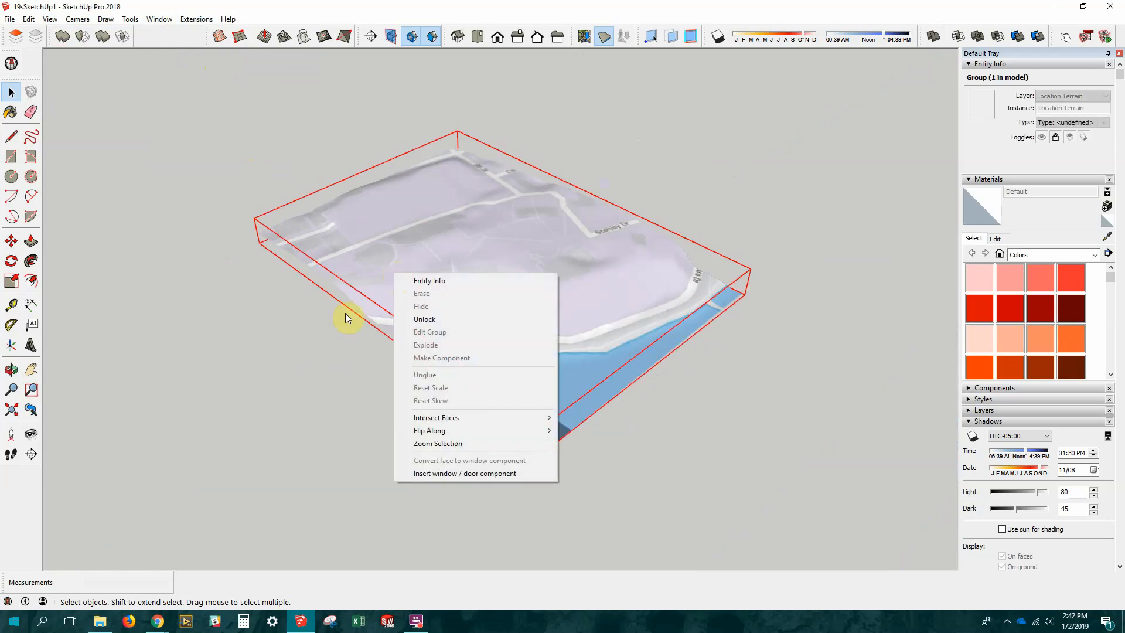
click(276, 334)
right_click(402, 245)
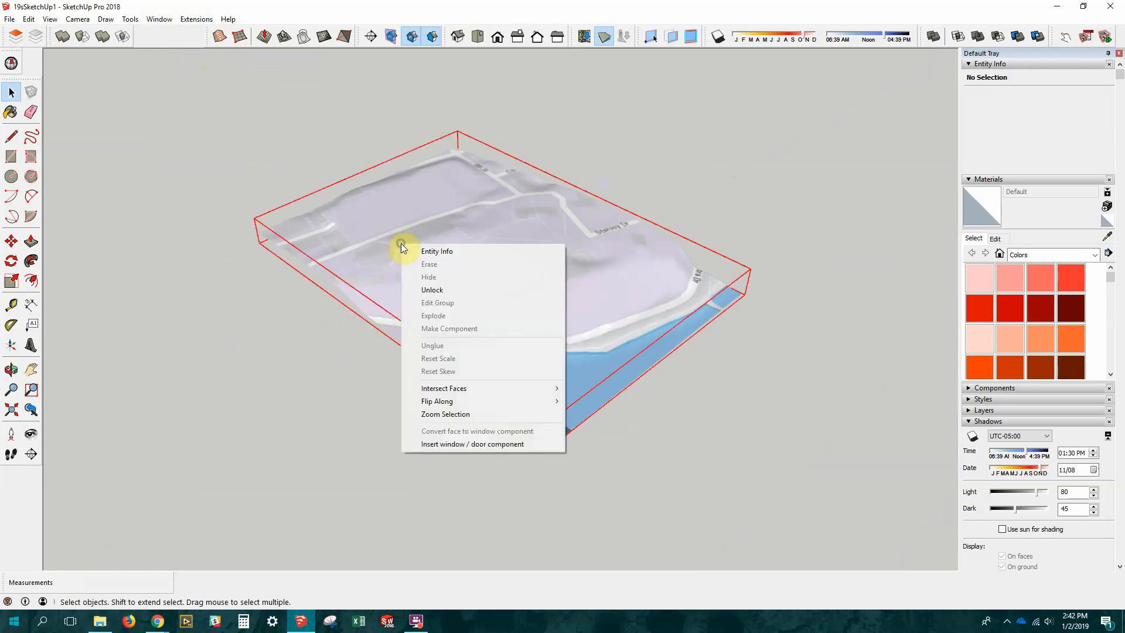
click(444, 291)
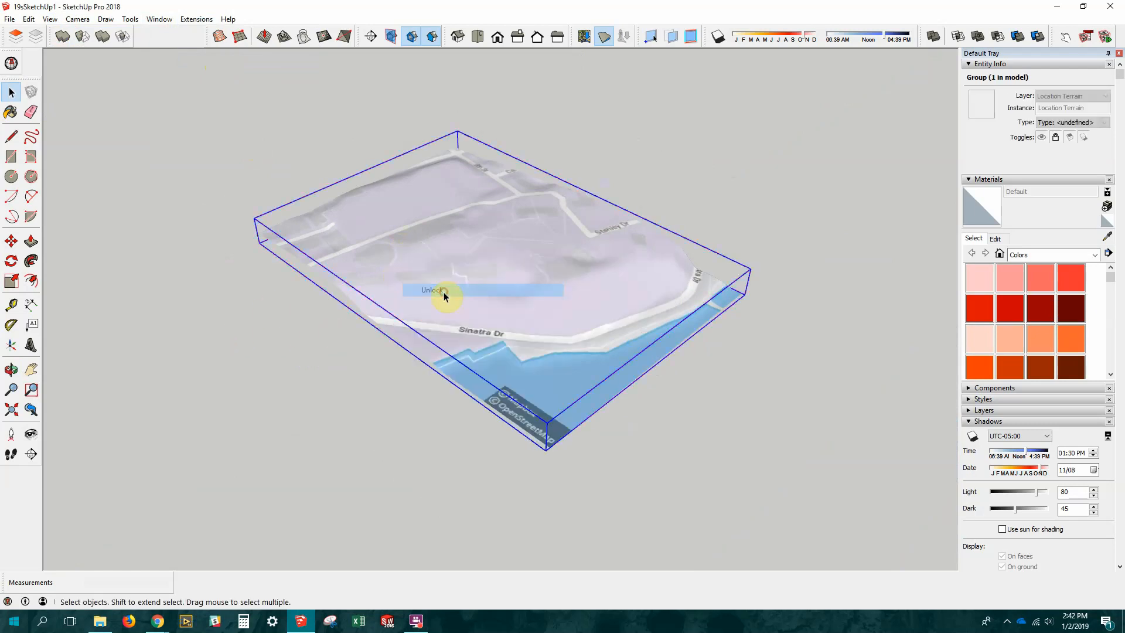
middle_drag(432, 300, 429, 301)
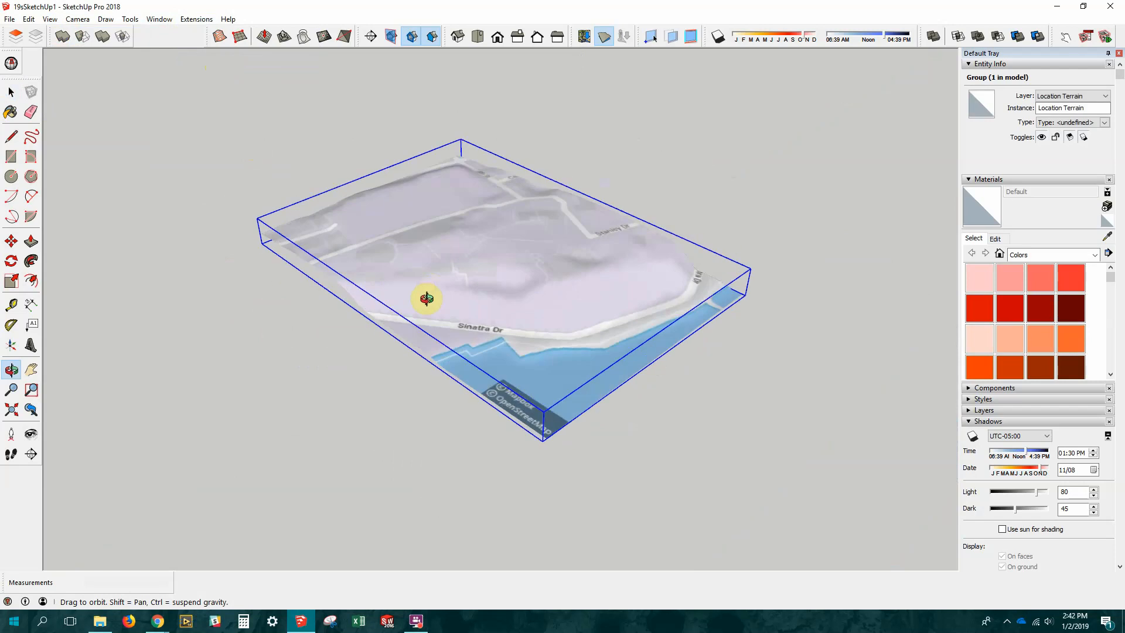
Turn the selected Location Terrain group into a solid terrain block with Eneroth Terrain Volume.
click(196, 19)
click(217, 63)
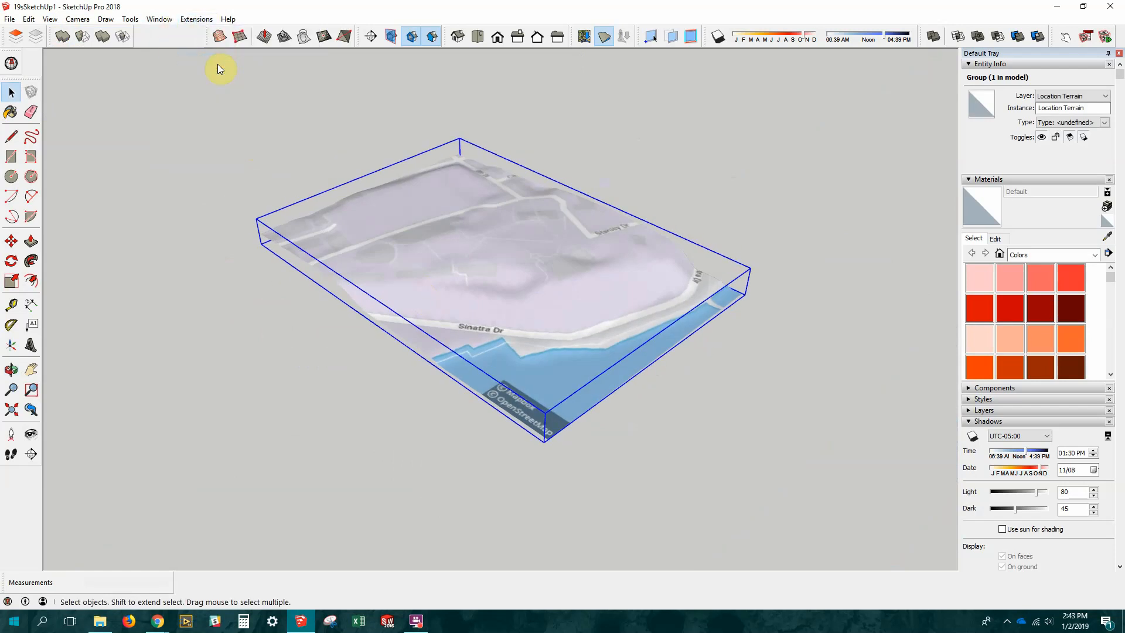
middle_drag(436, 337, 449, 334)
middle_drag(367, 385, 577, 309)
middle_drag(316, 371, 208, 434)
middle_drag(437, 323, 488, 358)
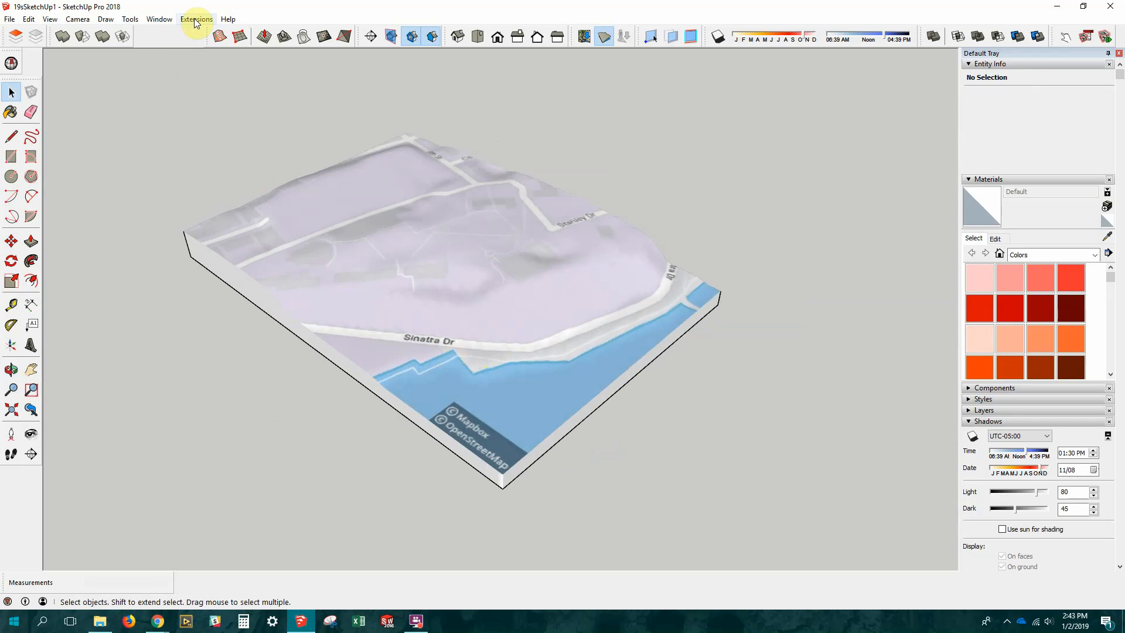
click(158, 19)
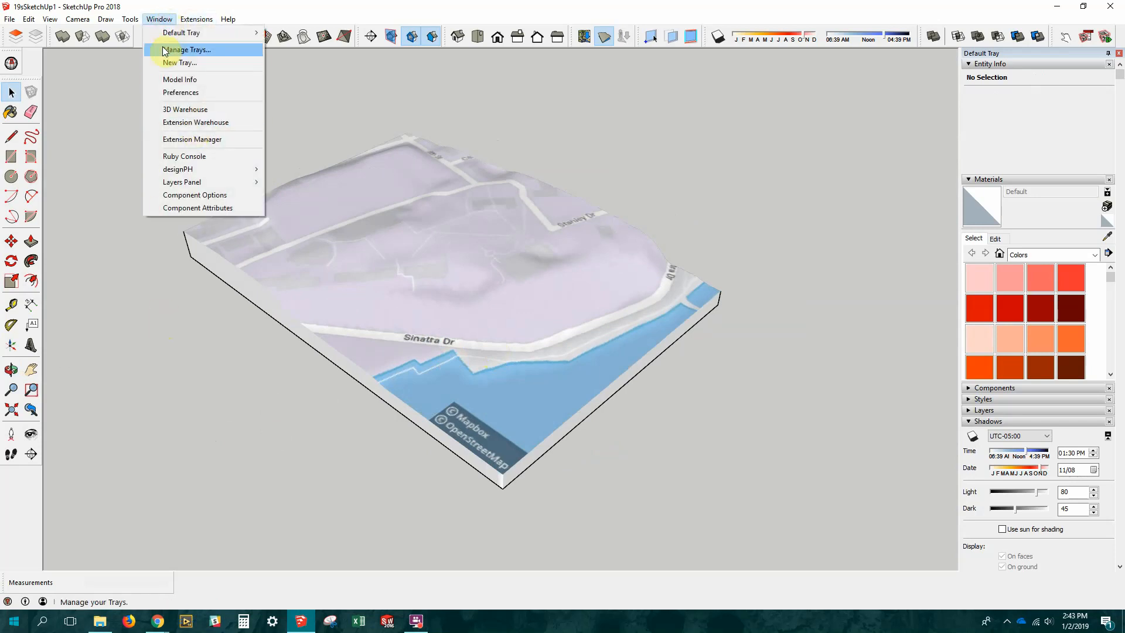
mouse_move(196, 19)
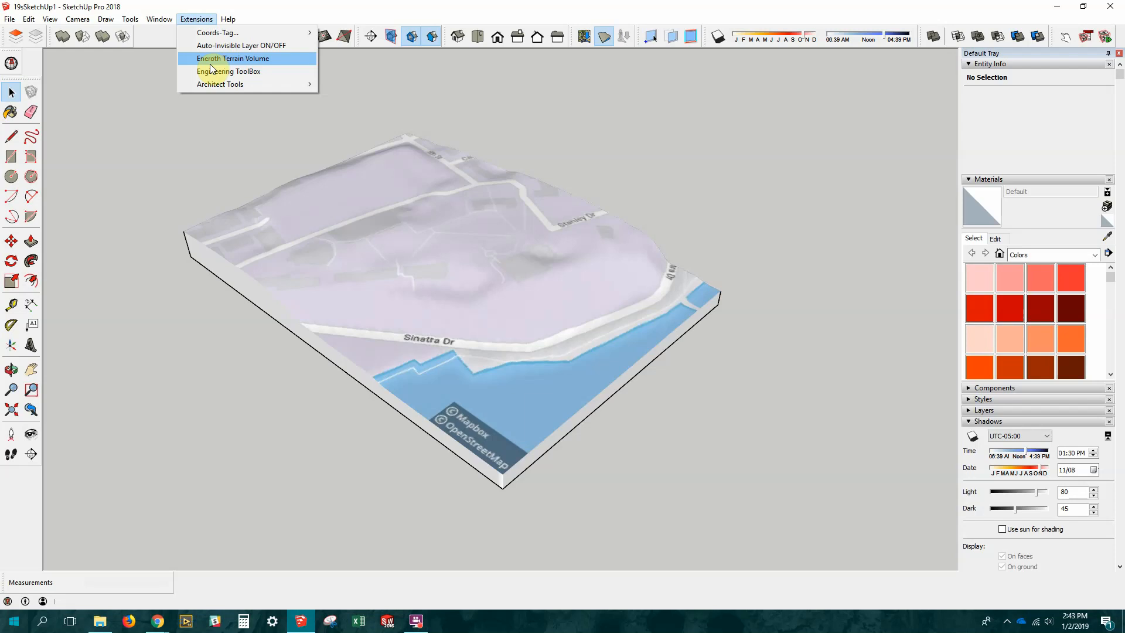
click(267, 153)
Examine the thickened terrain block around Sinatra Dr from several angles, close up and as a whole.
middle_drag(478, 341, 525, 288)
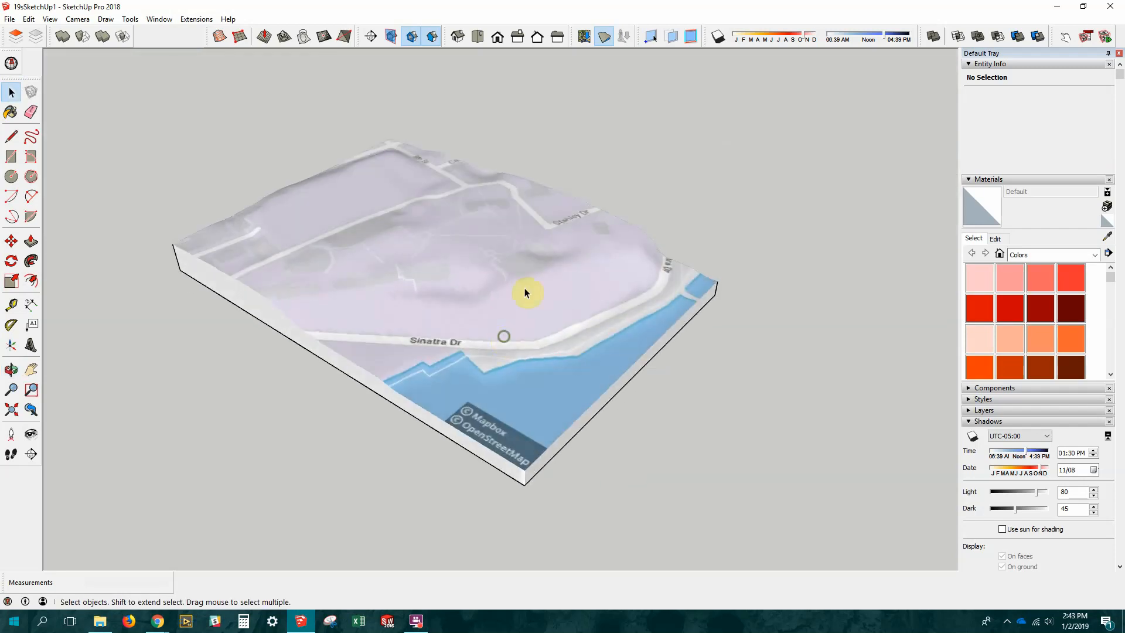
scroll(609, 244, up, 5)
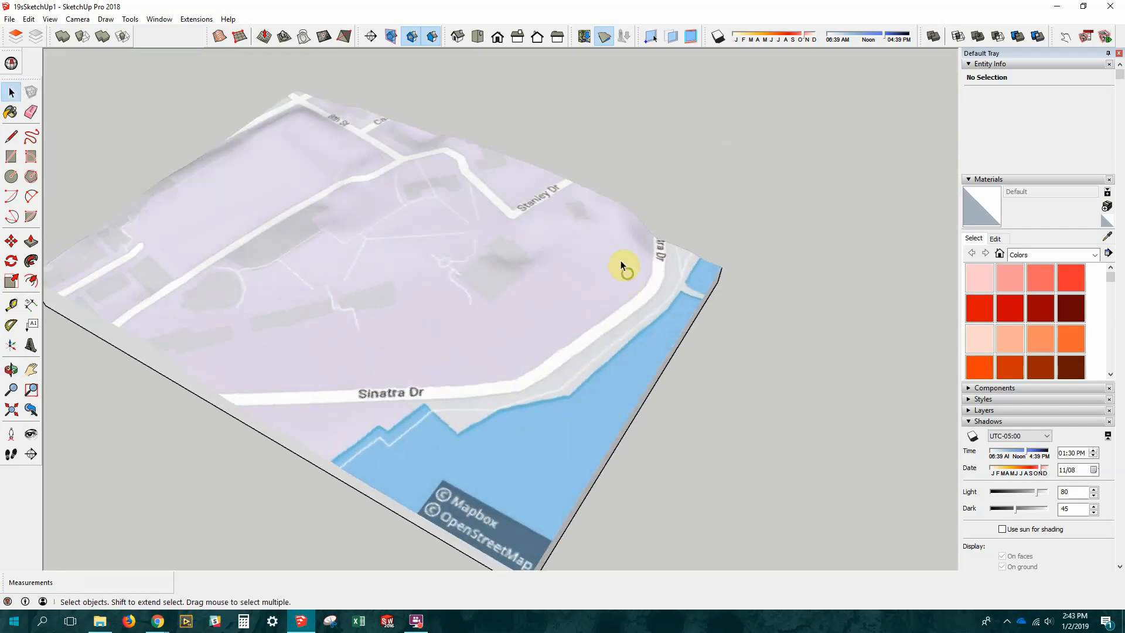
scroll(622, 266, down, 5)
middle_drag(565, 301, 531, 302)
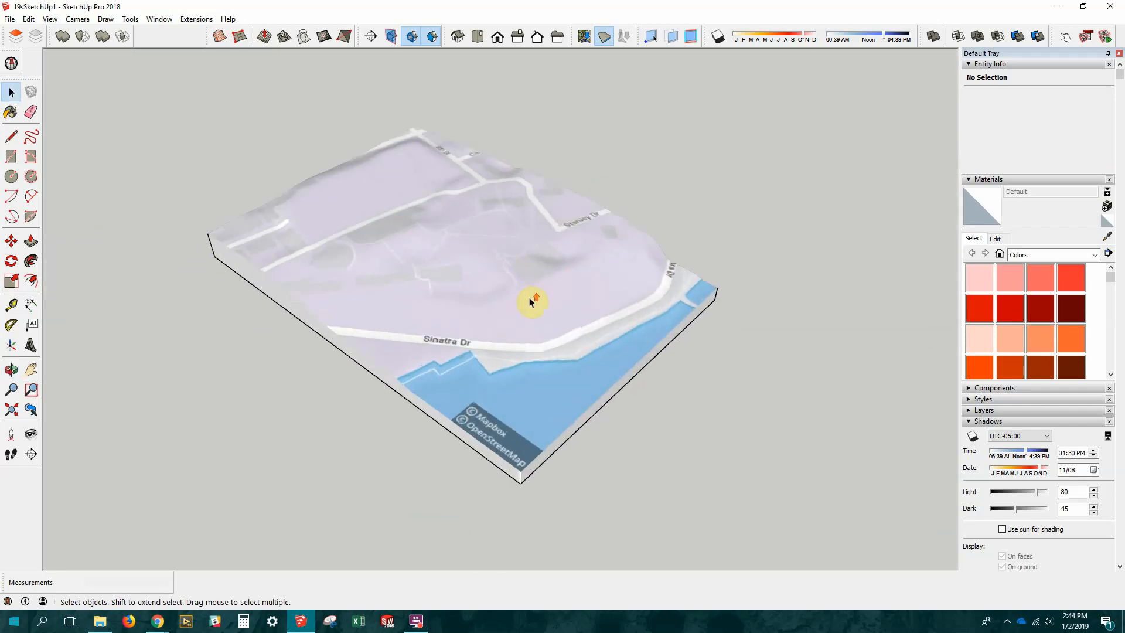
scroll(531, 302, up, 1)
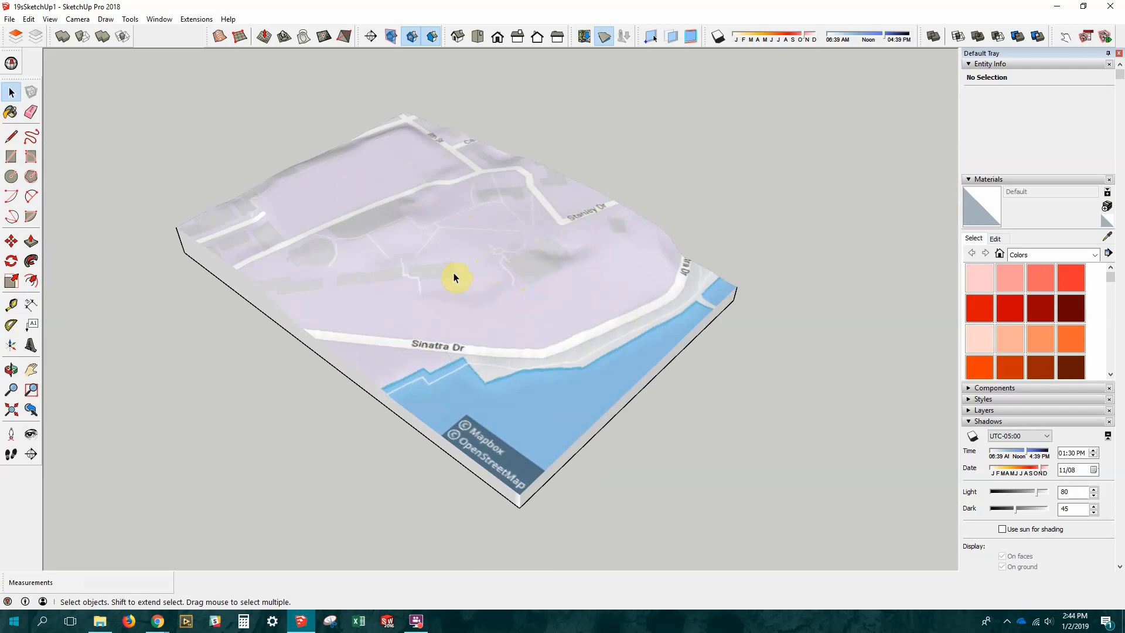
middle_drag(455, 273, 610, 234)
scroll(618, 263, up, 3)
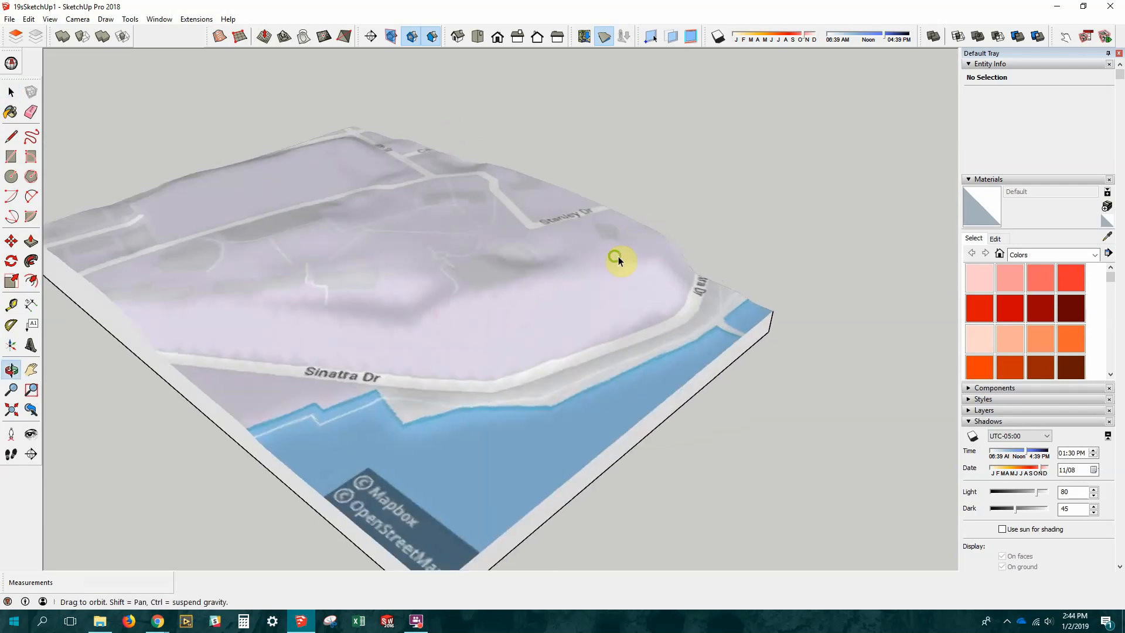
scroll(621, 273, down, 3)
middle_drag(583, 322, 605, 327)
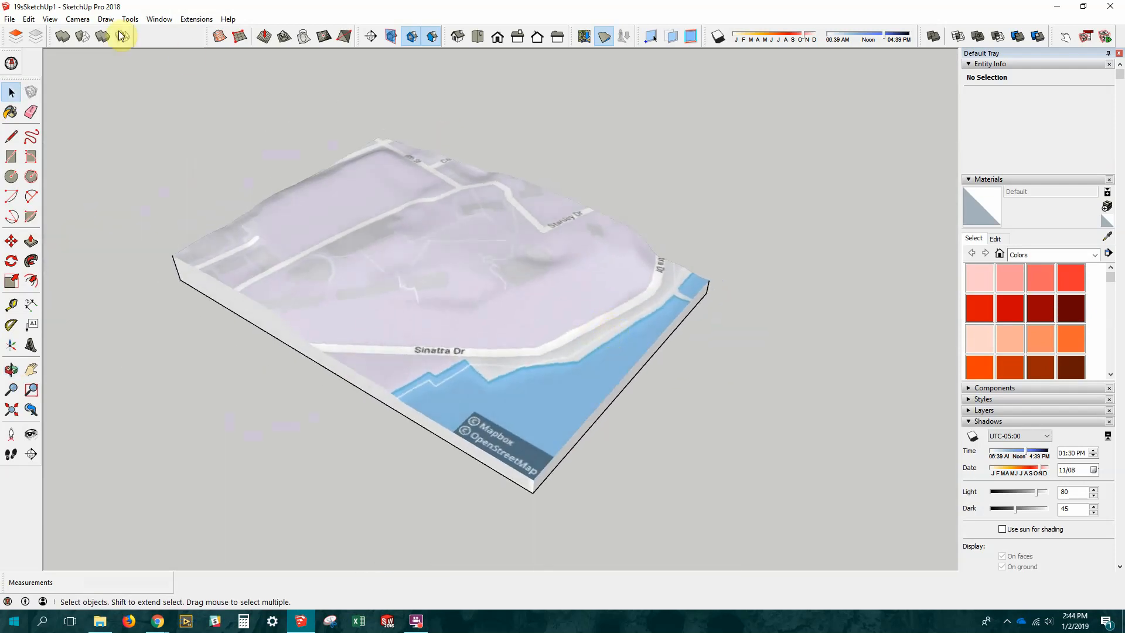
Open the Layers Panel, turn on the Location Snapshot layer and hide the Location Terrain layer.
click(20, 43)
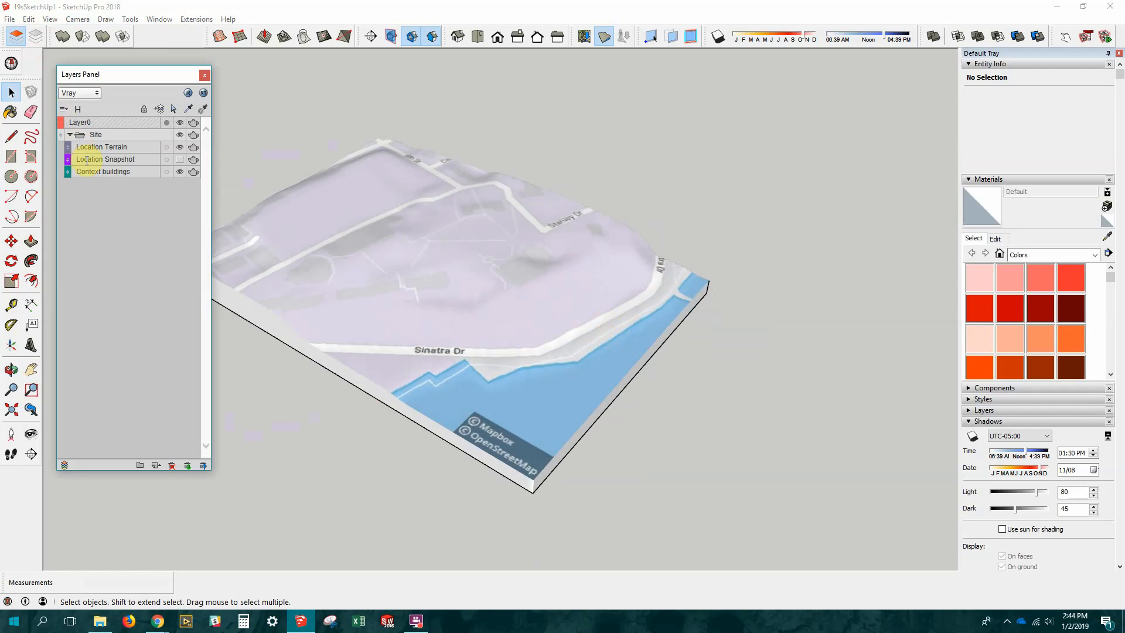
click(180, 147)
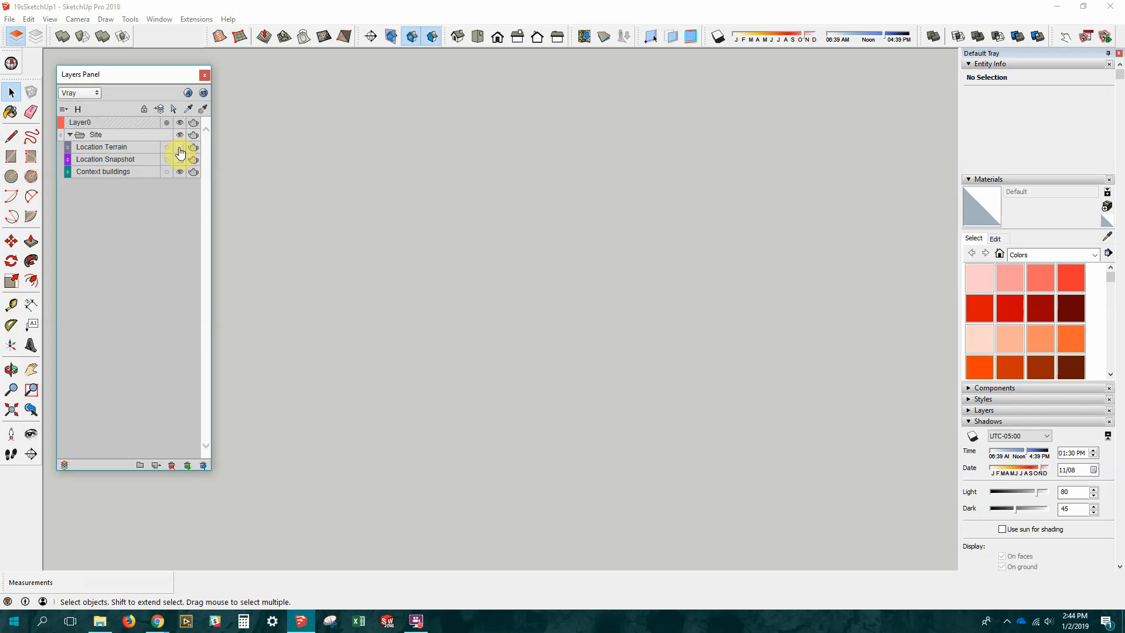
click(180, 147)
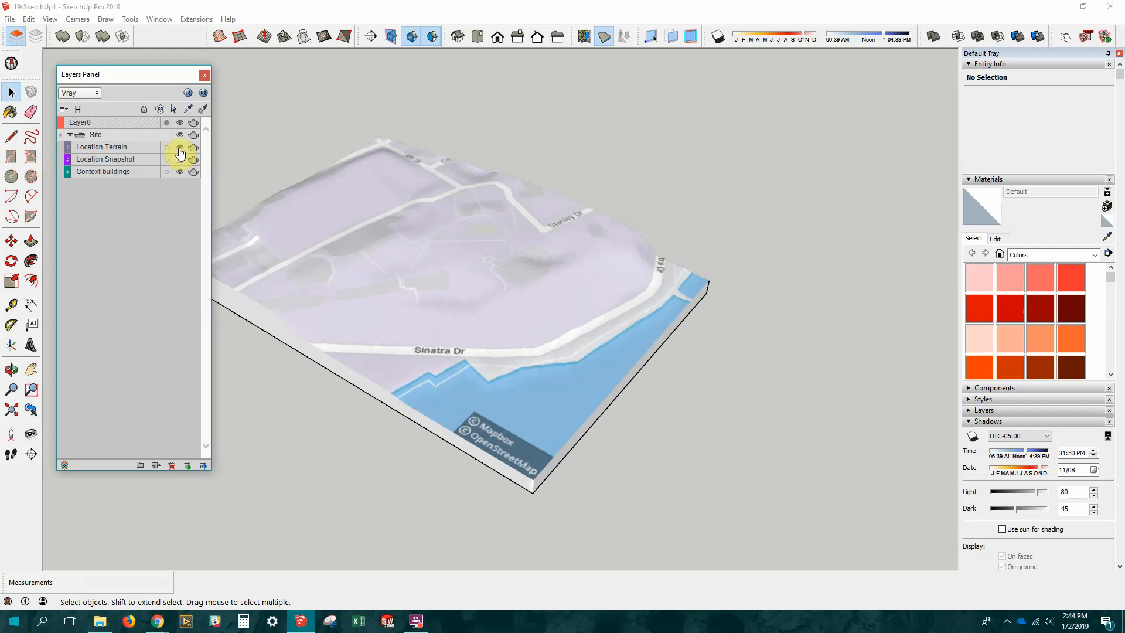
click(180, 159)
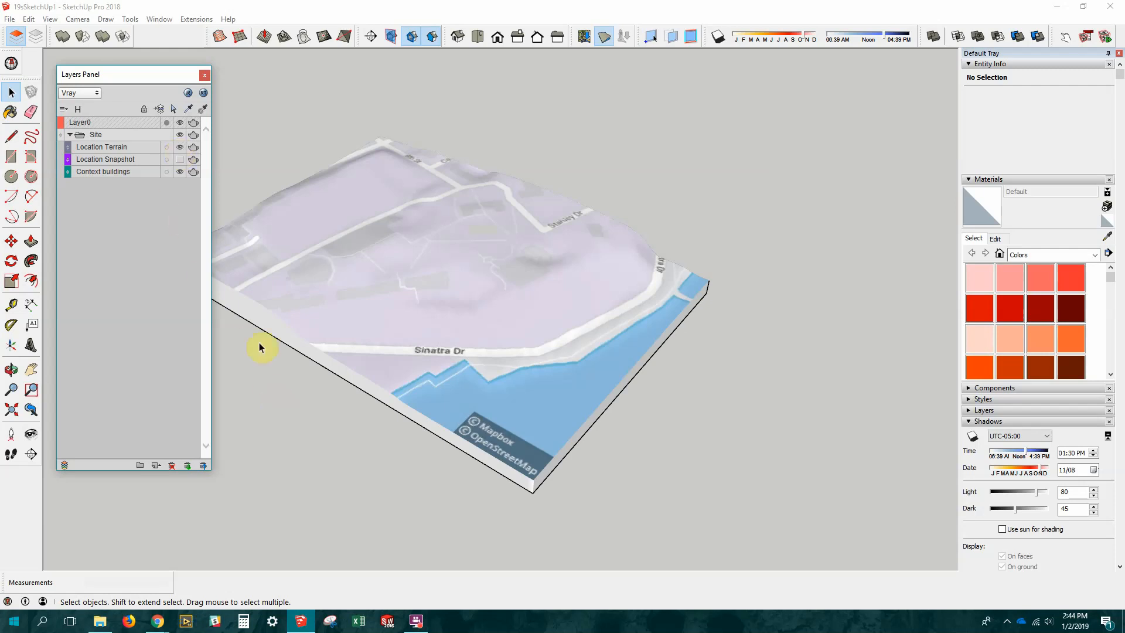
click(180, 159)
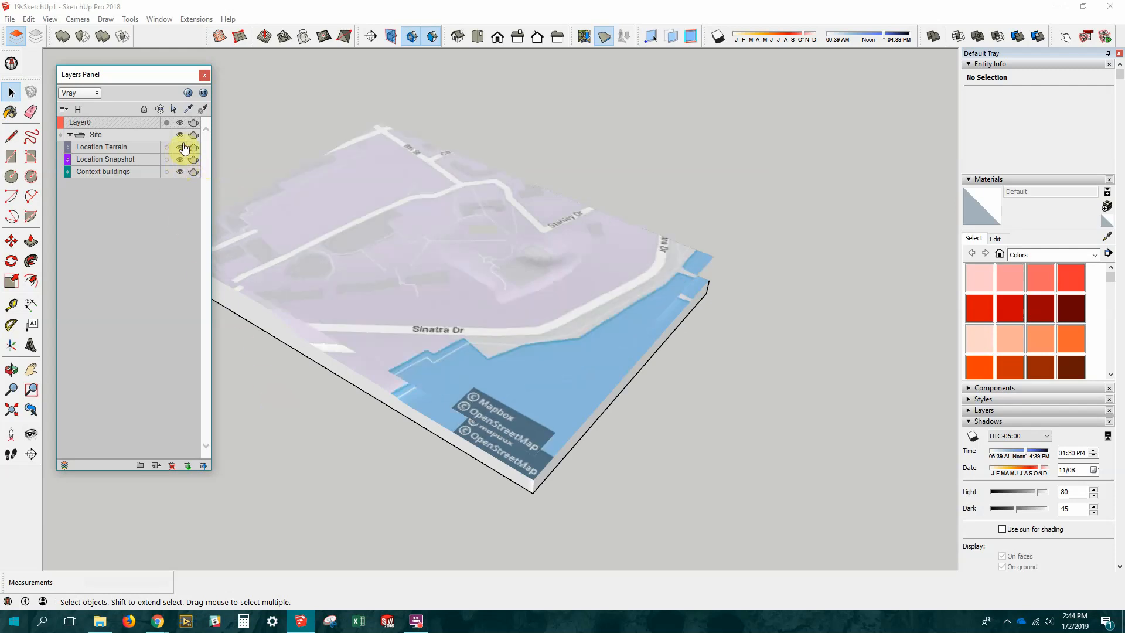
click(181, 150)
Show the flat location snapshot in parallel projection from the standard Top view.
middle_drag(375, 234, 407, 243)
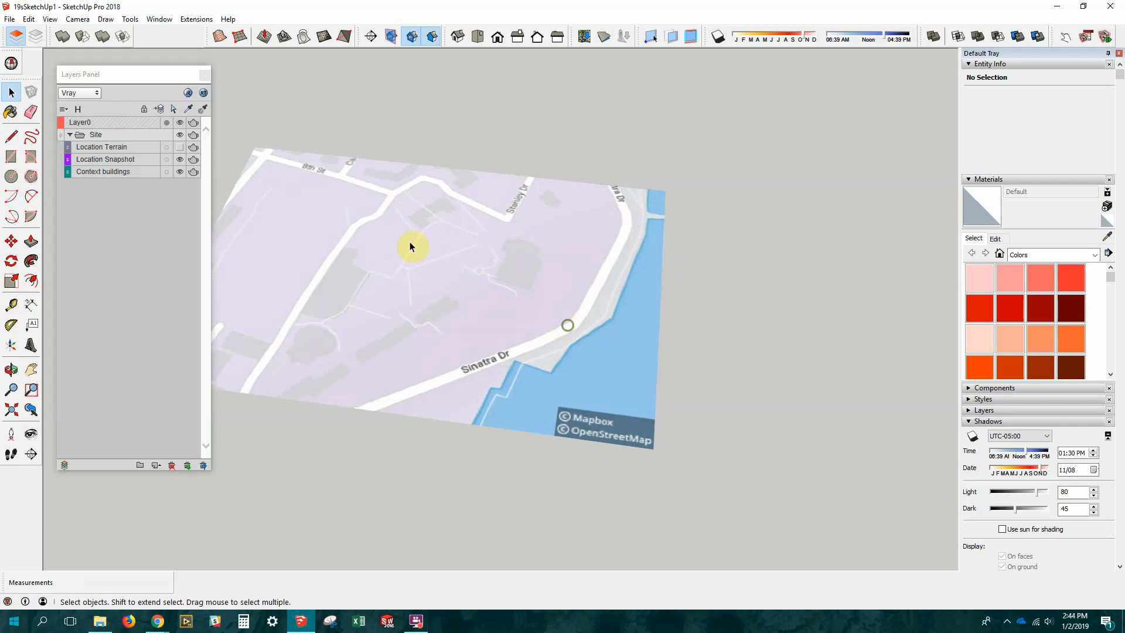
click(77, 19)
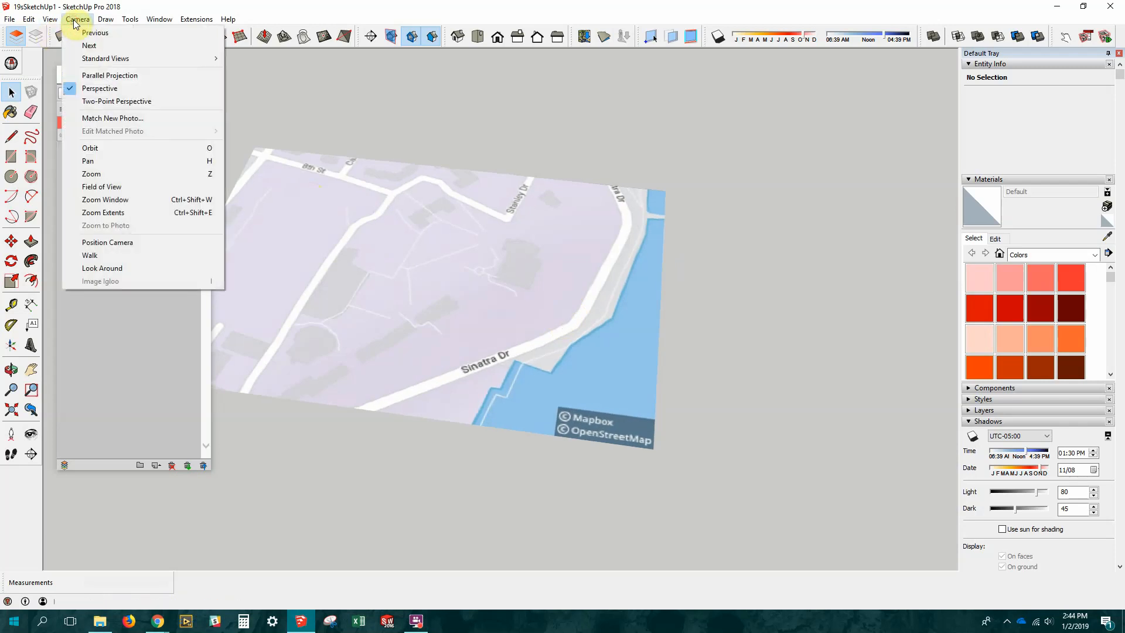
click(109, 76)
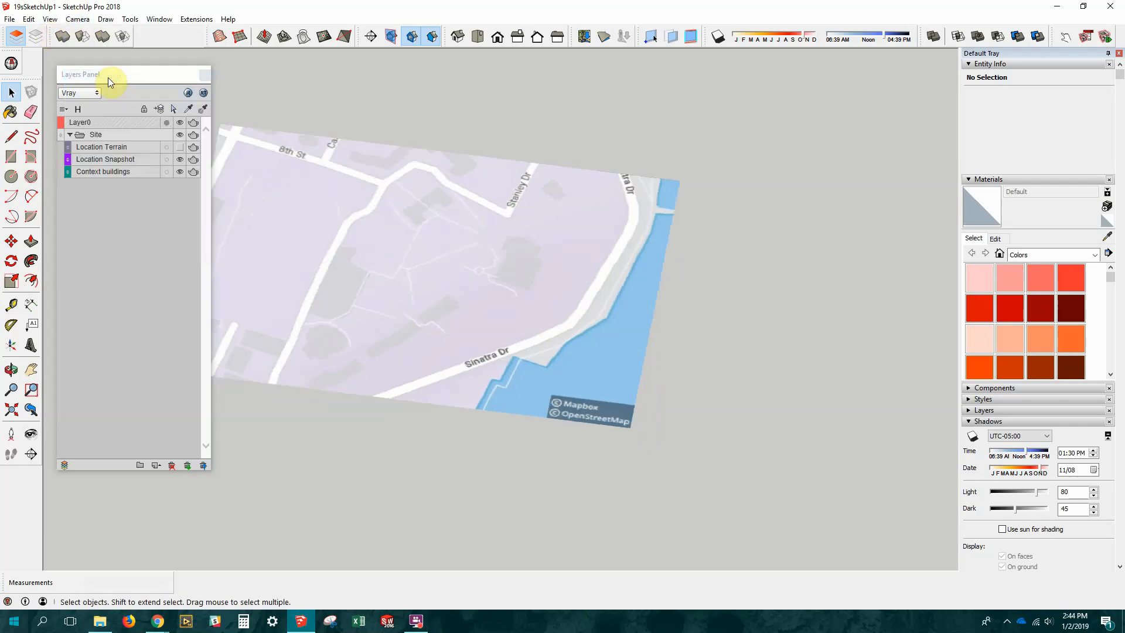
click(78, 19)
mouse_move(117, 55)
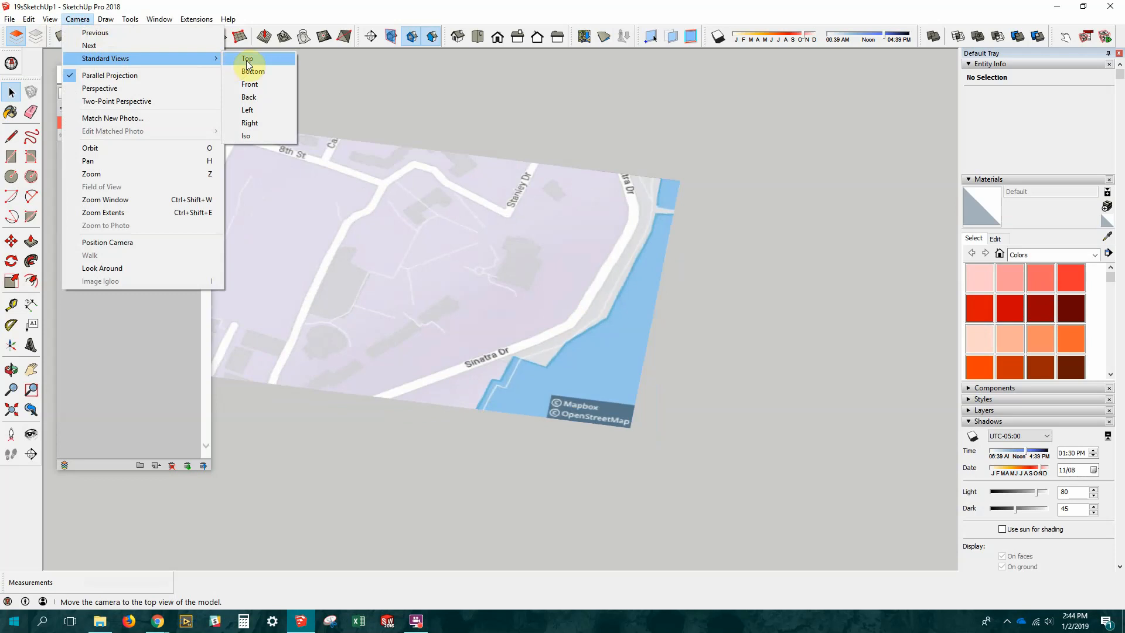
click(249, 59)
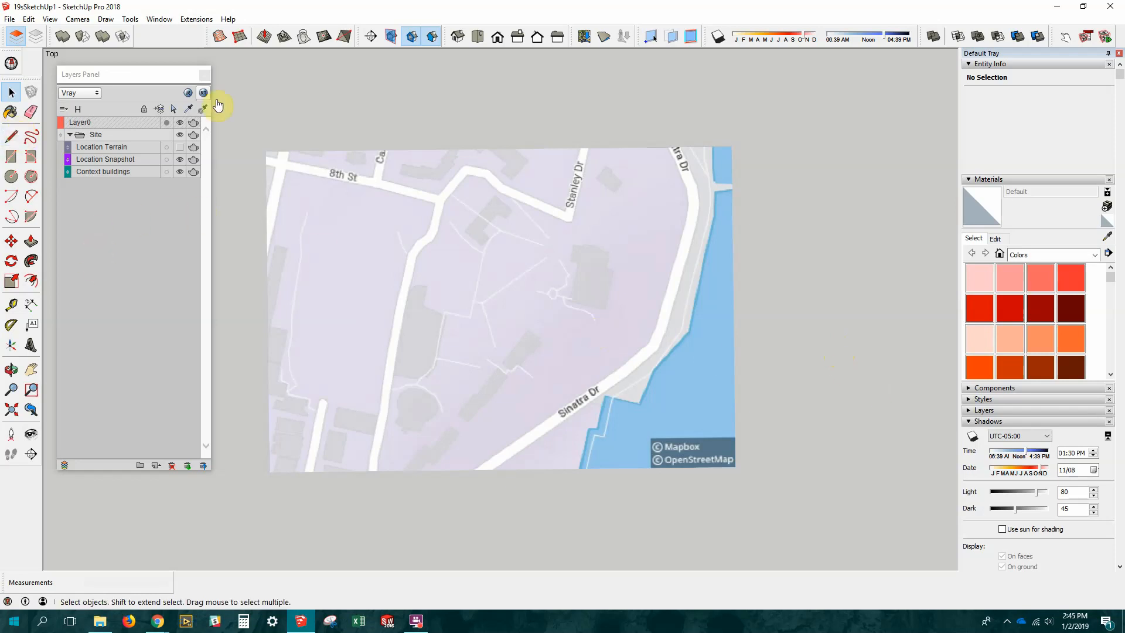
right_click(164, 42)
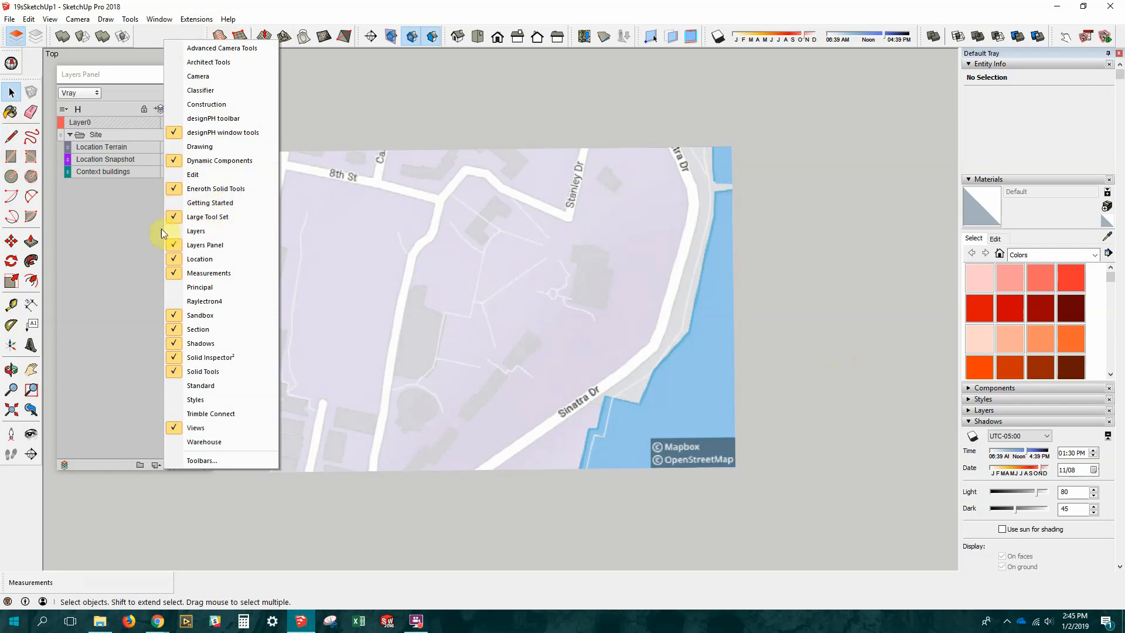
click(113, 241)
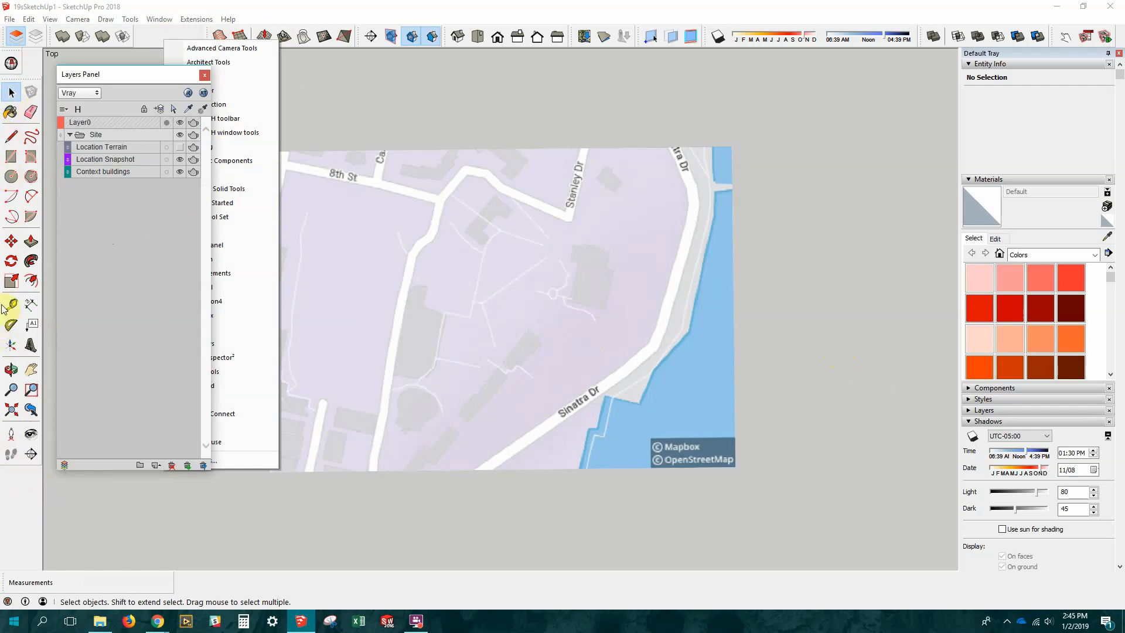
Trace the grey building footprint southwest of Stanley Dr with the Line tool as a closed eight-sided outline, longest side about 138 ft.
click(11, 138)
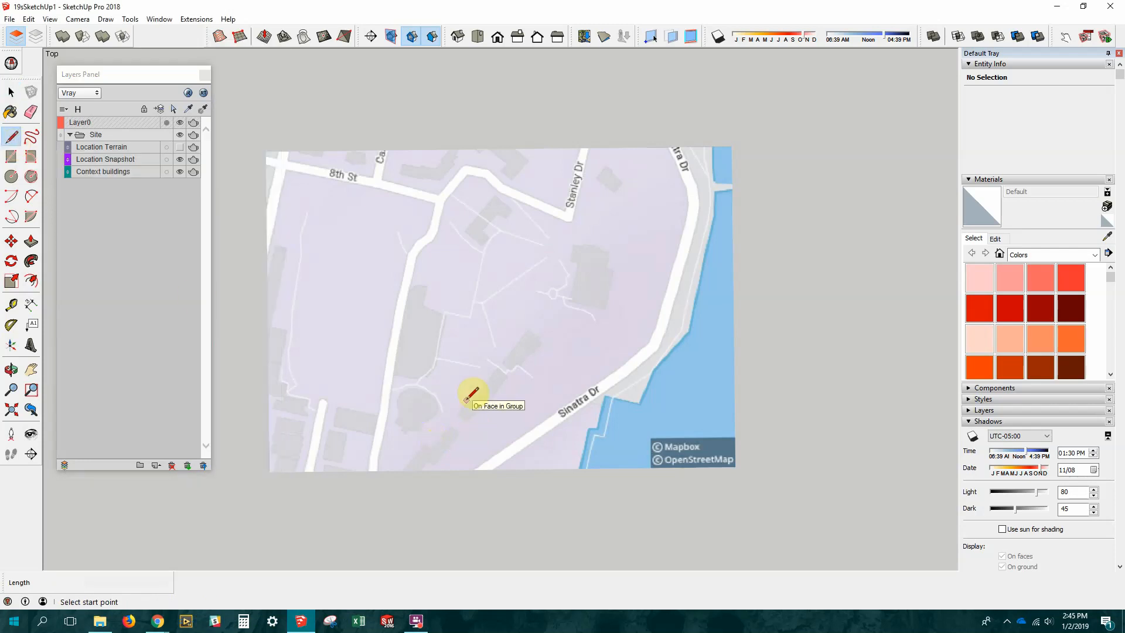
scroll(472, 398, up, 1)
scroll(432, 183, up, 2)
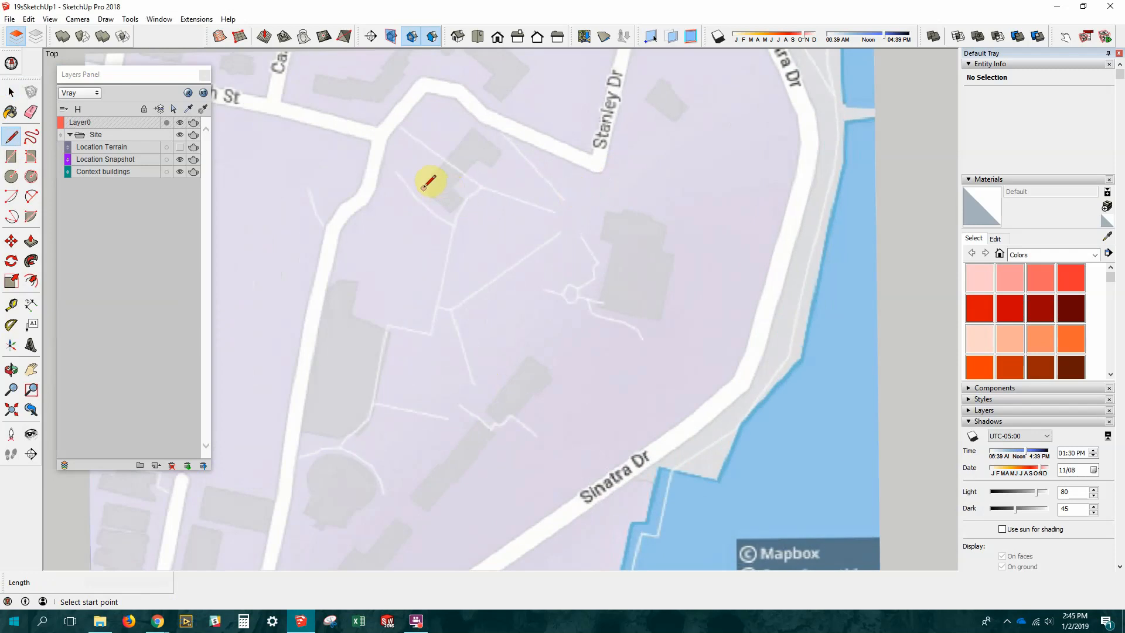
click(424, 188)
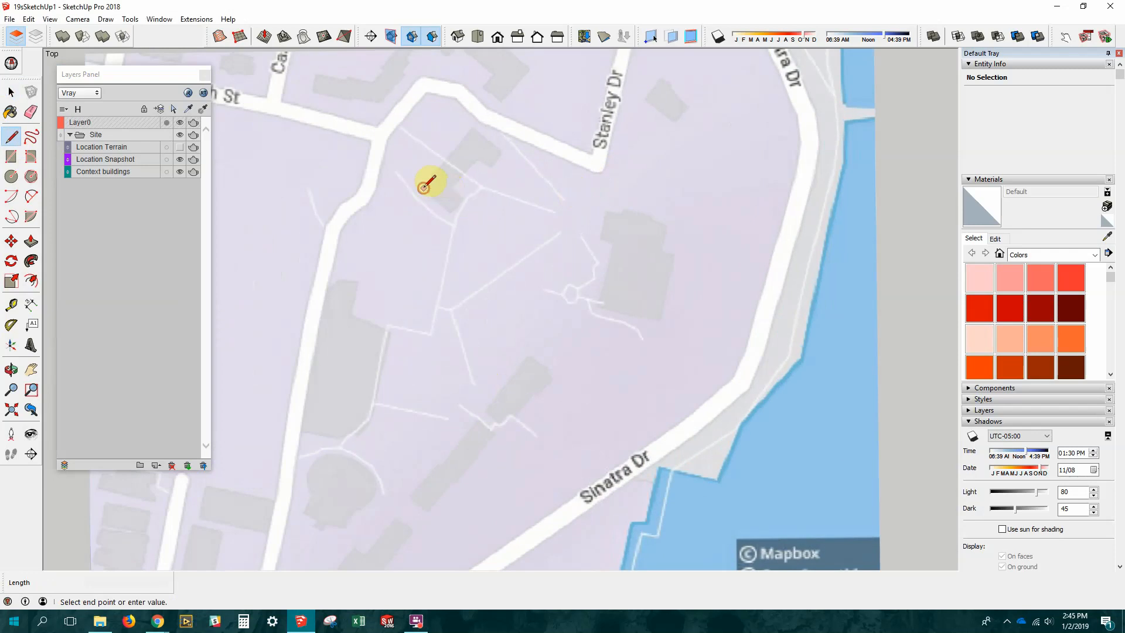
click(451, 213)
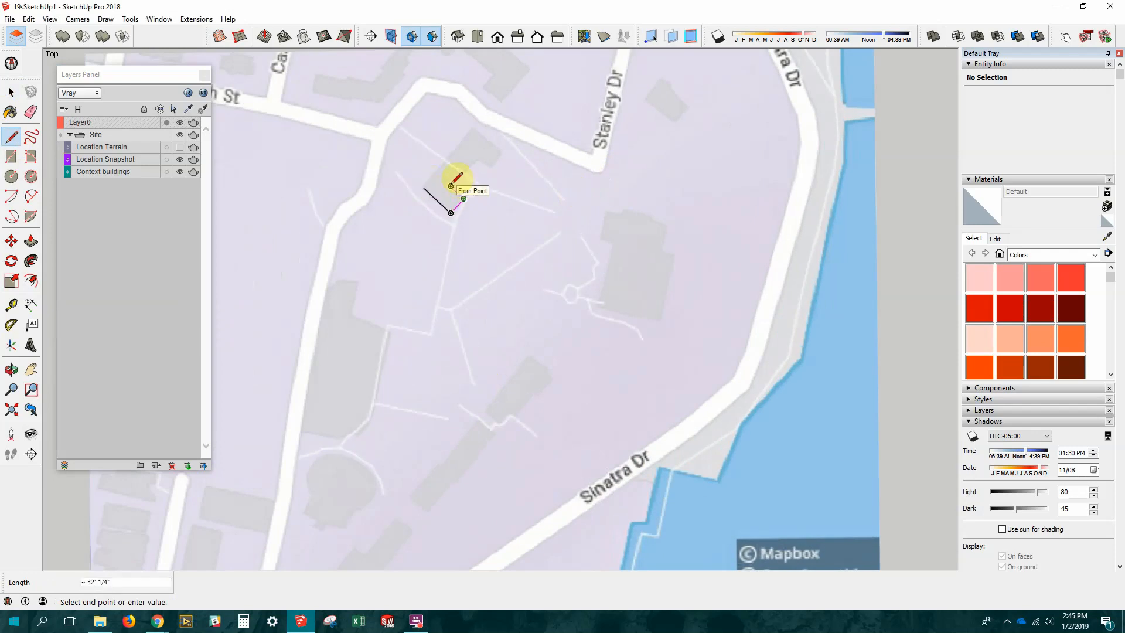
click(464, 200)
click(452, 186)
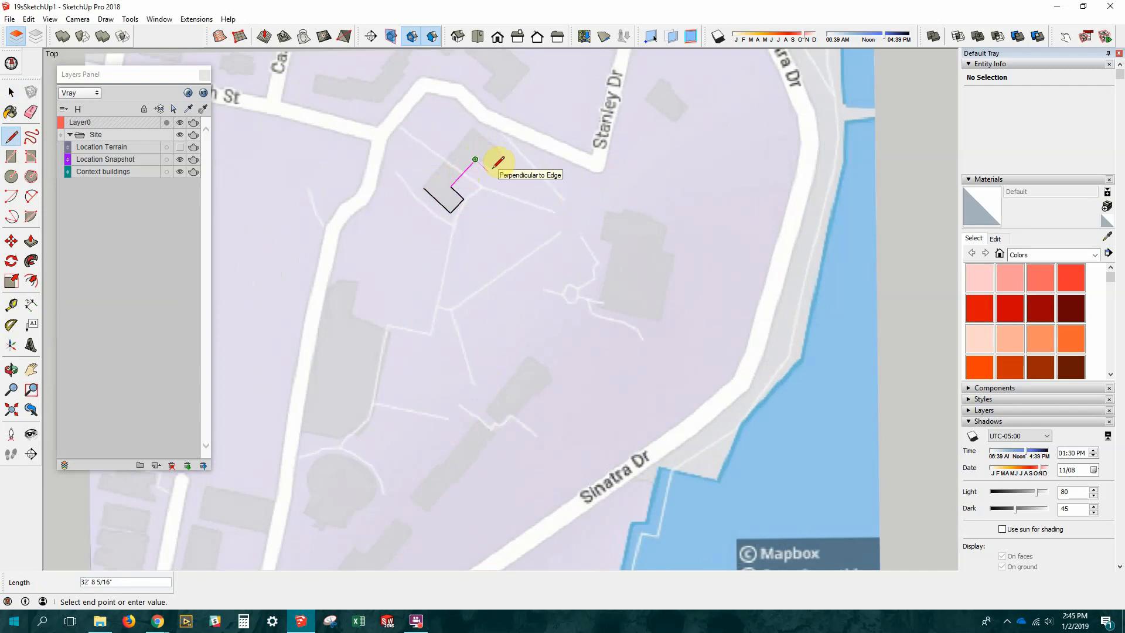
scroll(495, 164, up, 5)
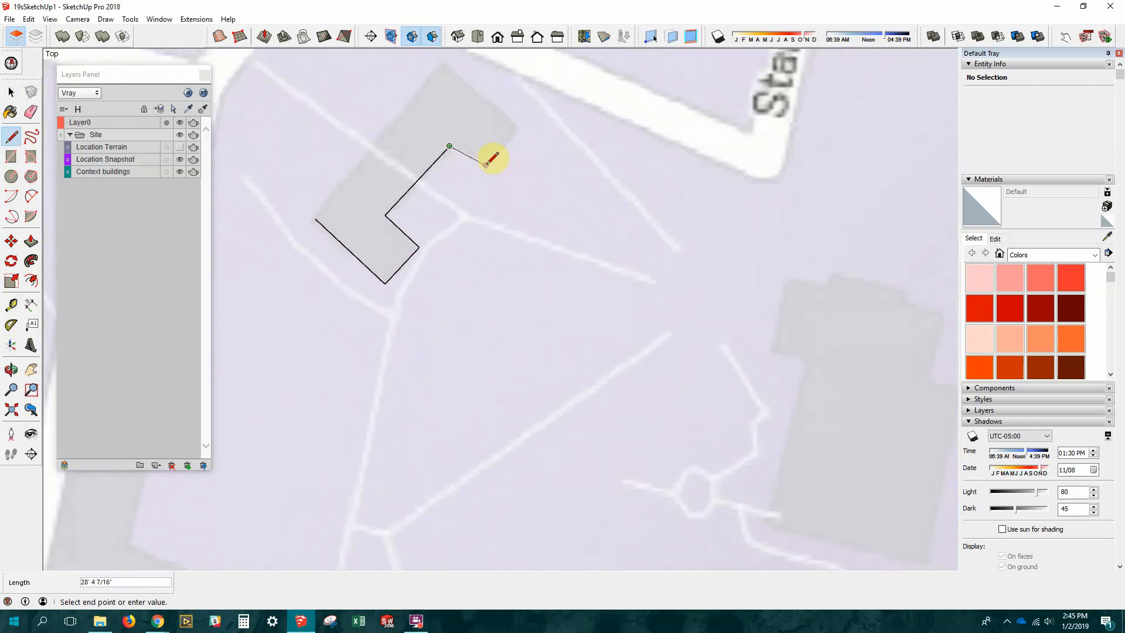
click(488, 164)
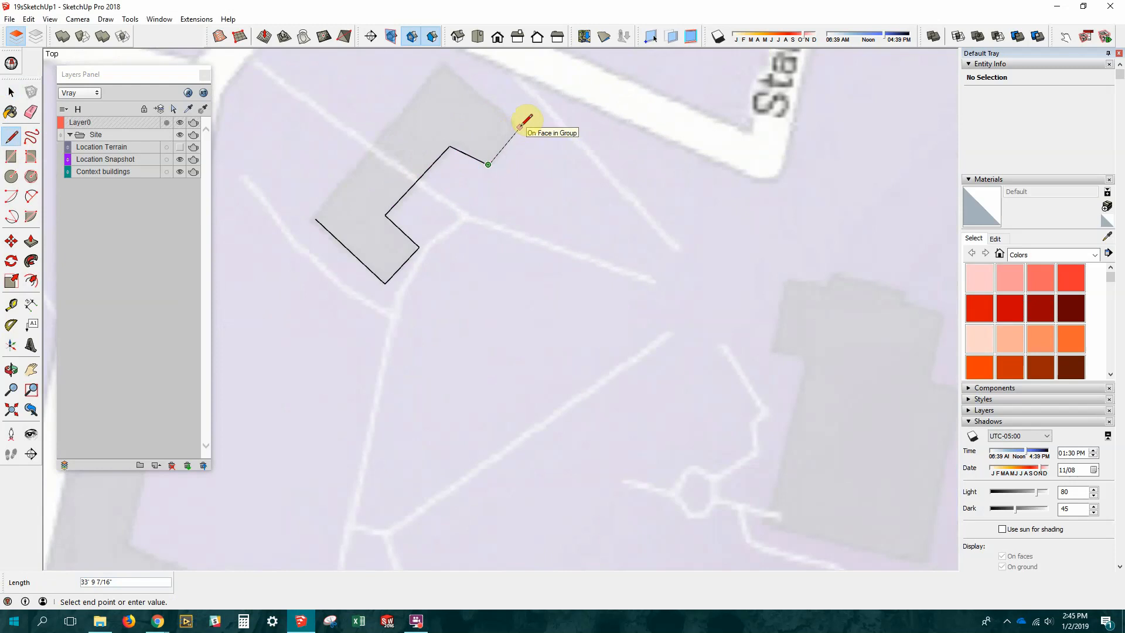
click(519, 126)
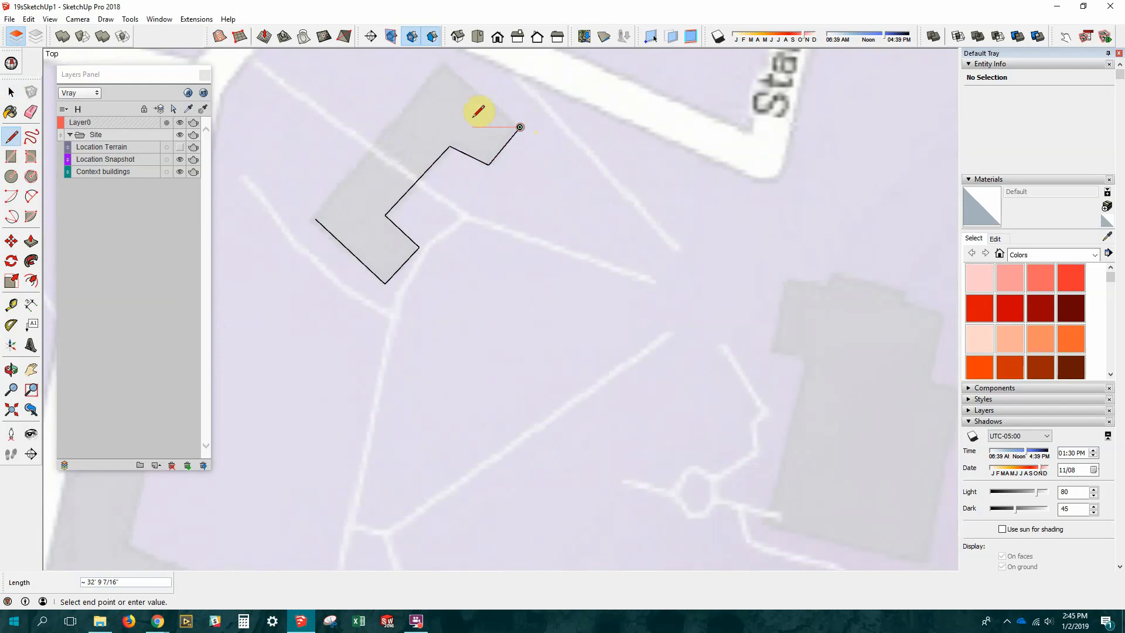
click(442, 63)
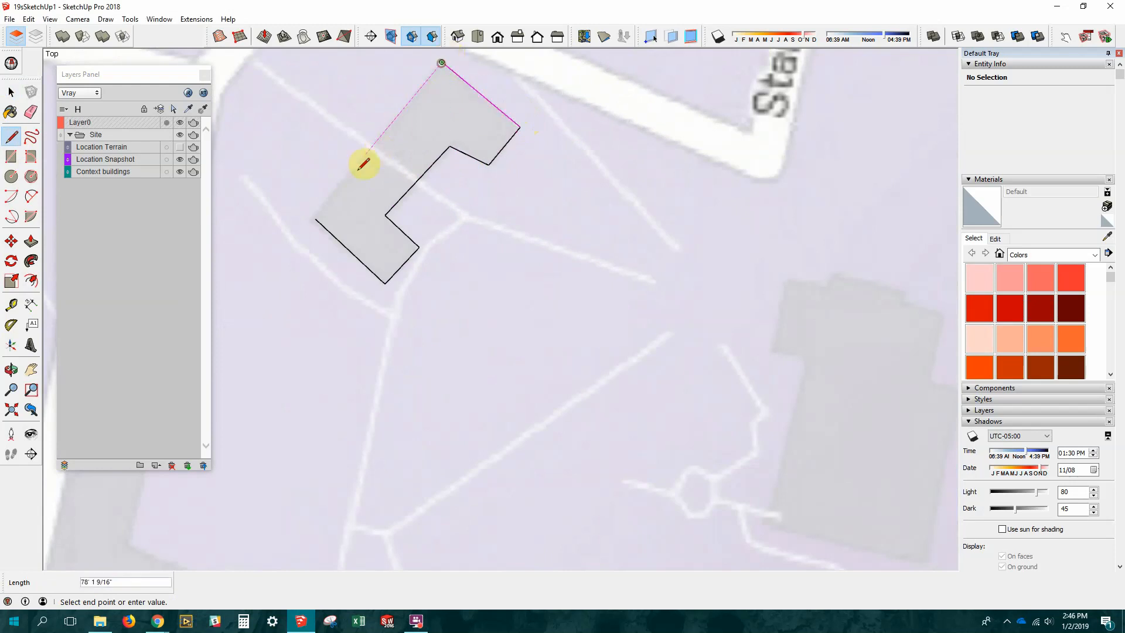
click(315, 219)
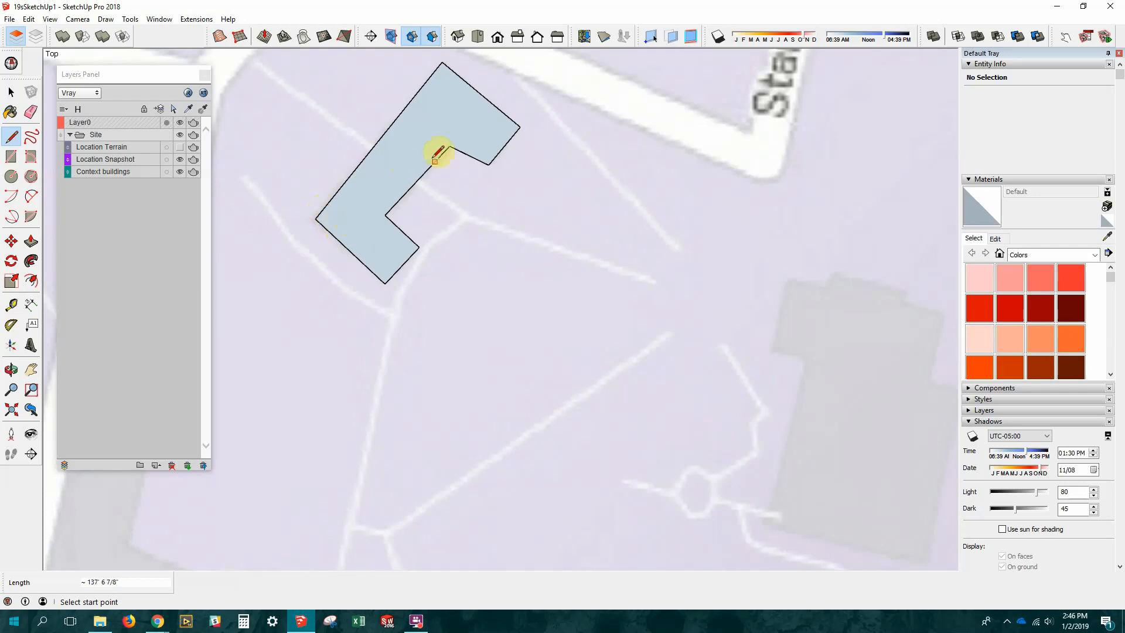
scroll(421, 189, up, 2)
scroll(413, 205, down, 4)
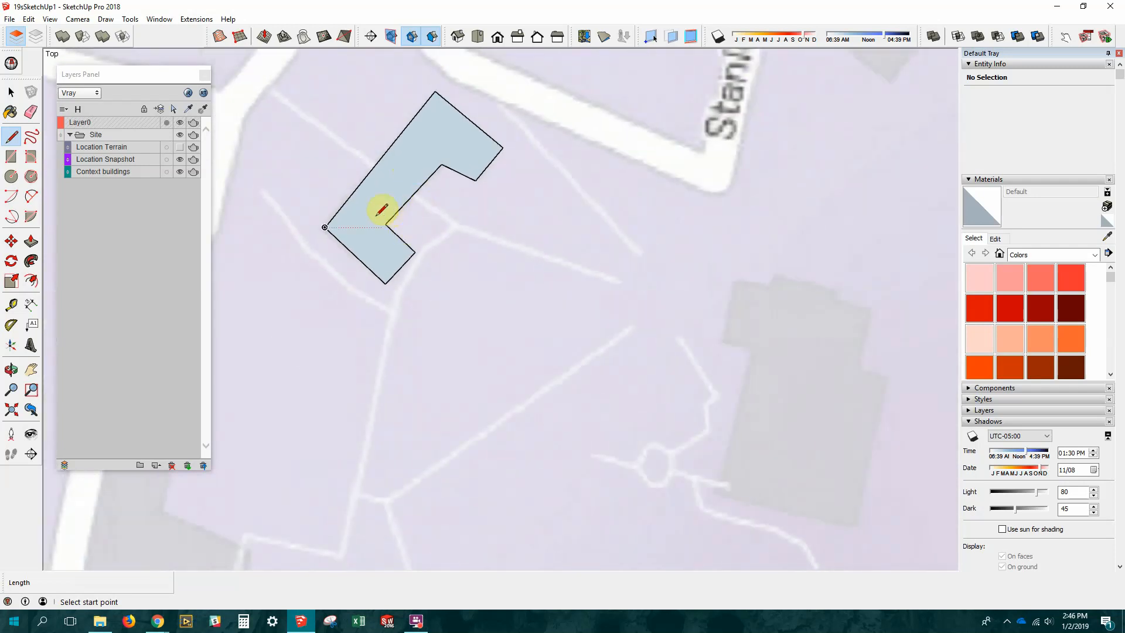
scroll(347, 173, down, 2)
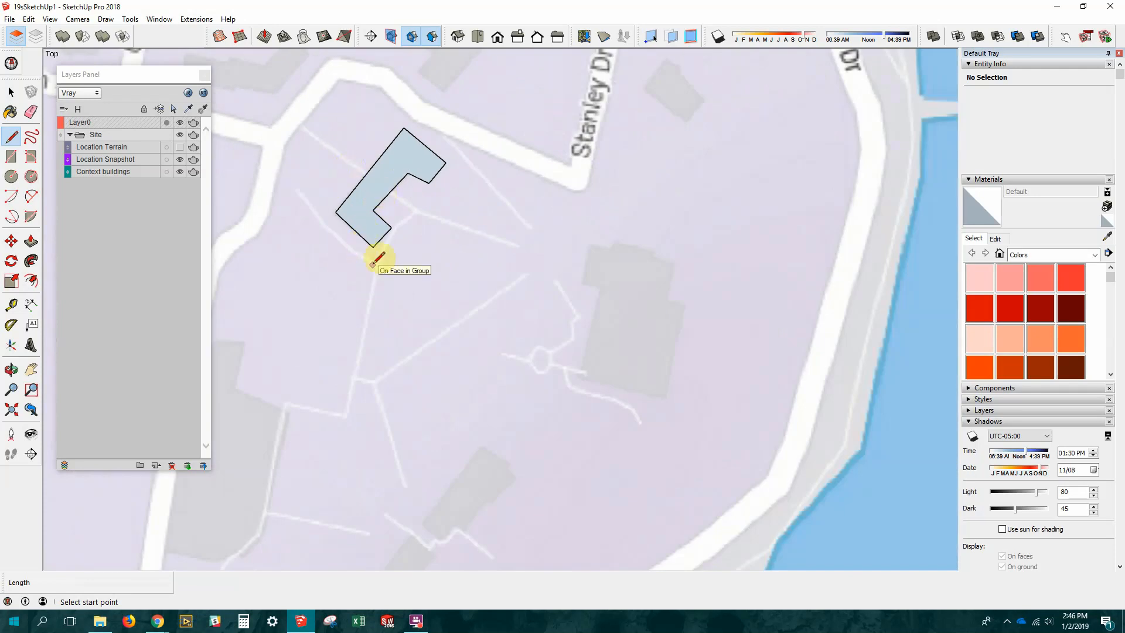
scroll(399, 193, up, 3)
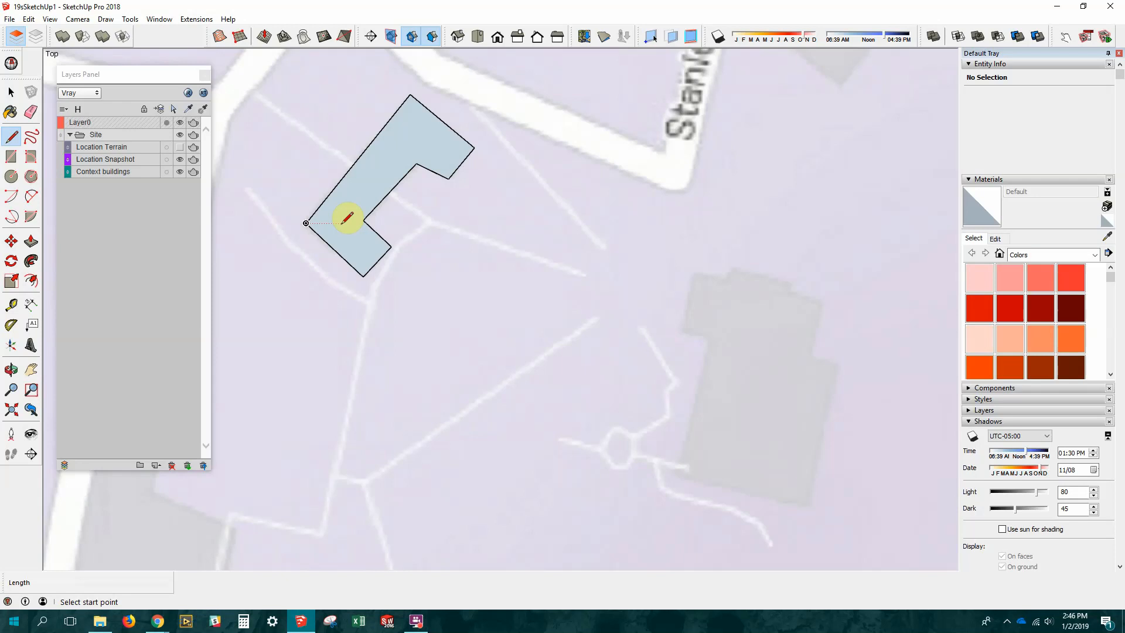
Draw a rotated rectangle about 53 ft wide over the north part of the grey building southeast of Stanley Dr.
scroll(339, 318, down, 5)
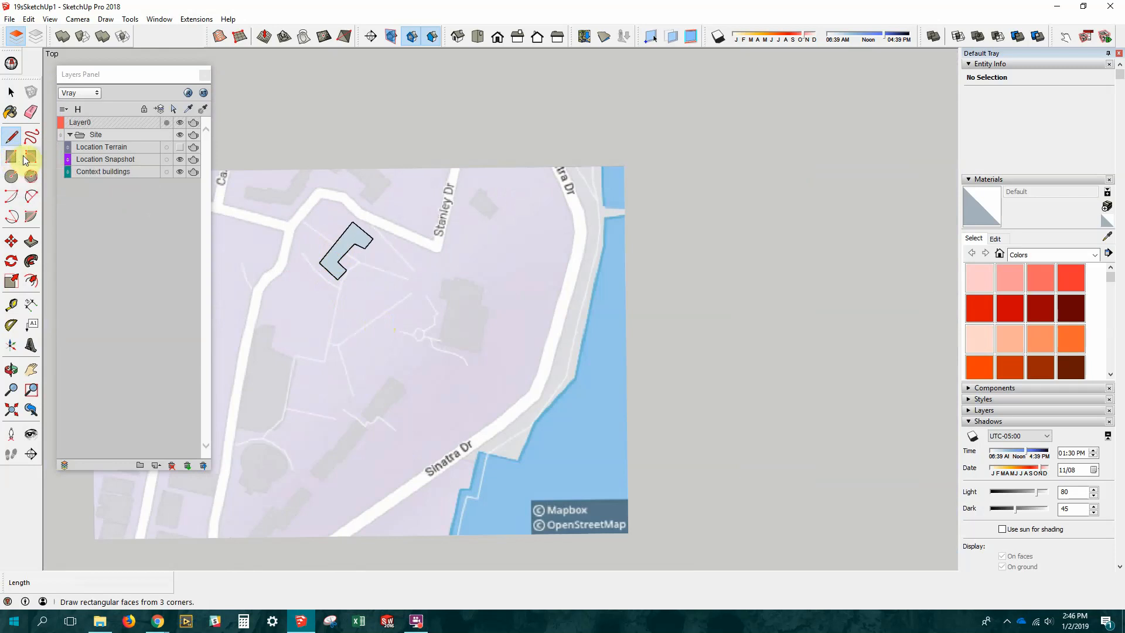
scroll(513, 326, down, 4)
scroll(501, 337, up, 1)
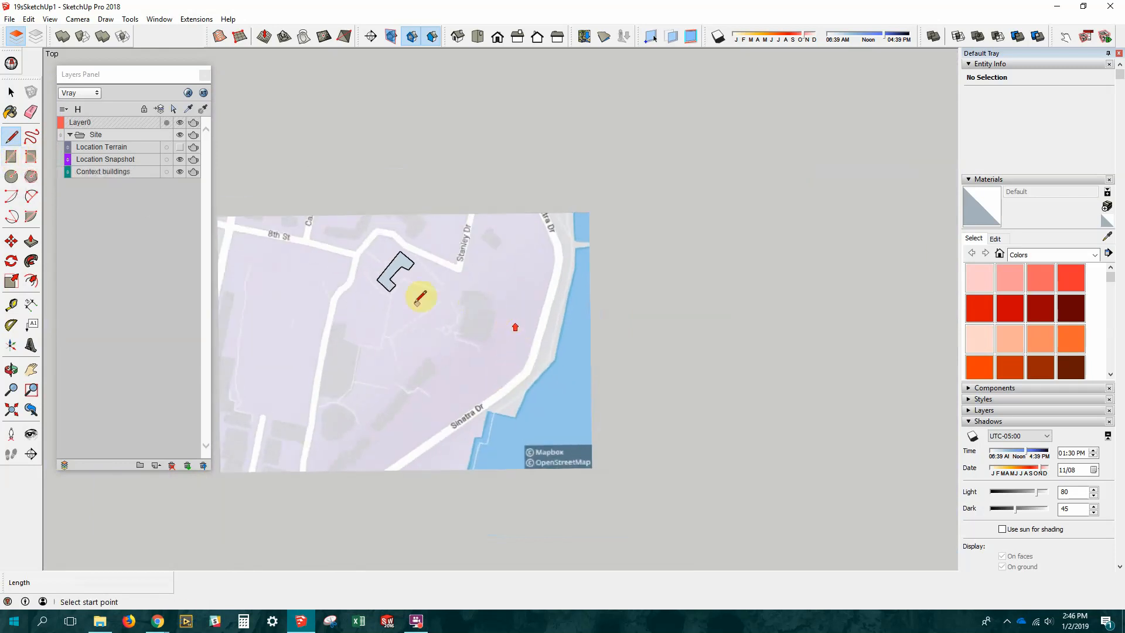
scroll(342, 307, down, 1)
scroll(463, 287, up, 3)
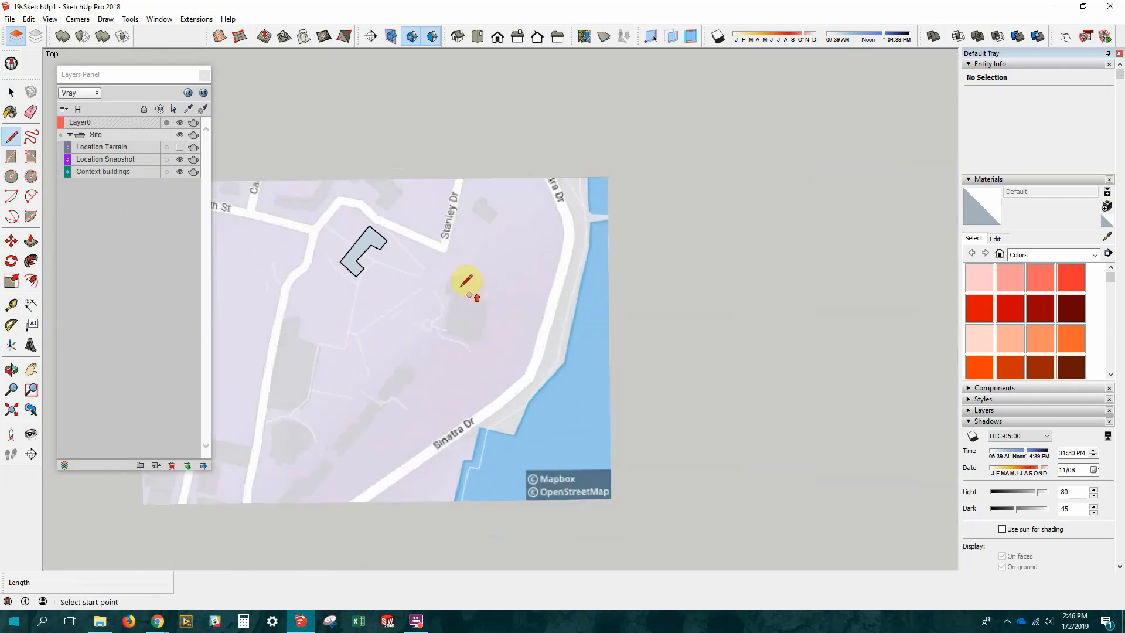
click(31, 158)
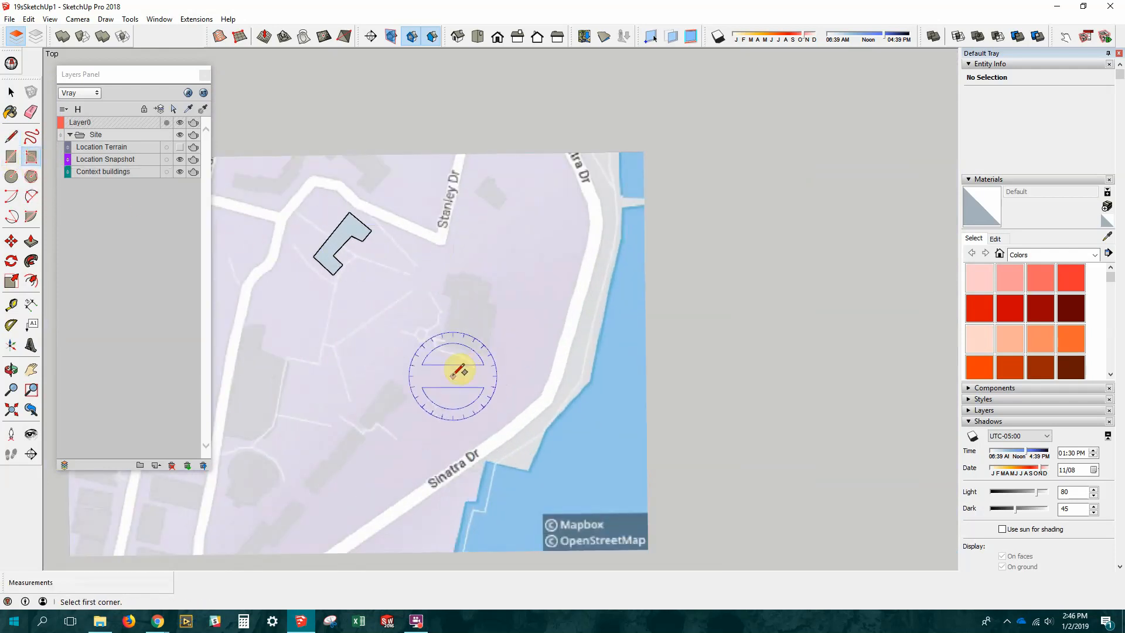
scroll(462, 382, up, 2)
scroll(474, 338, up, 1)
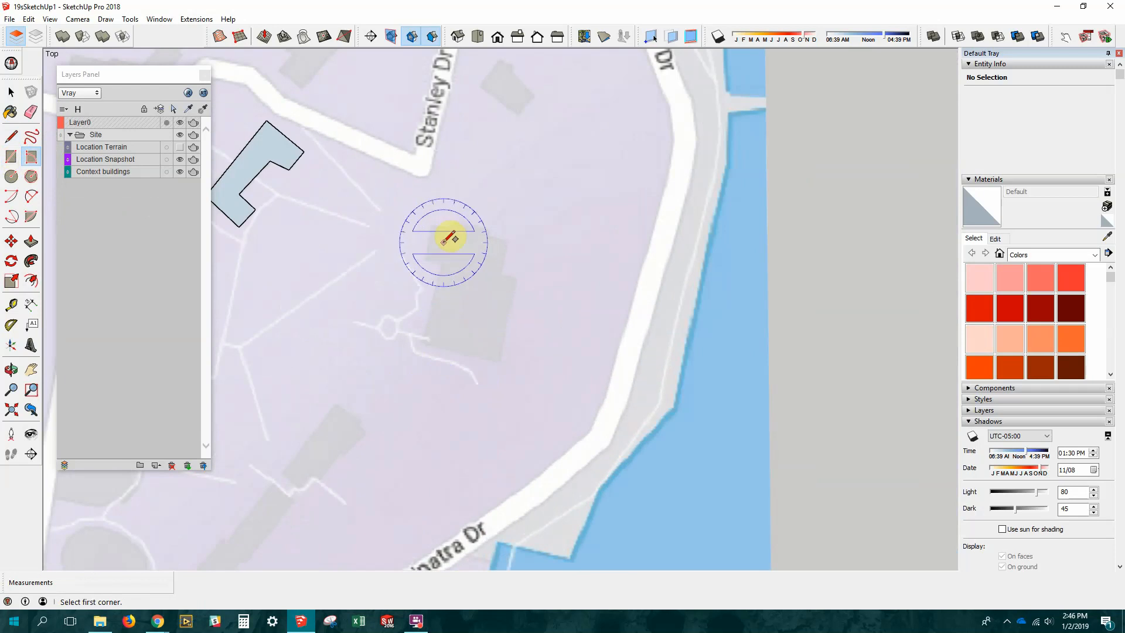
click(432, 226)
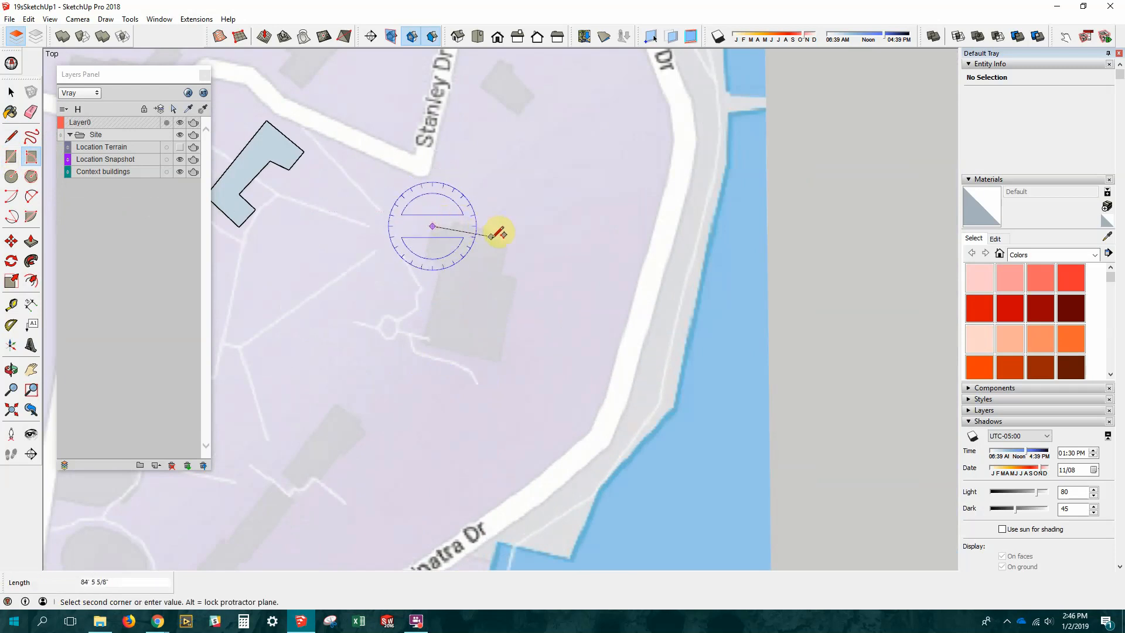
click(509, 238)
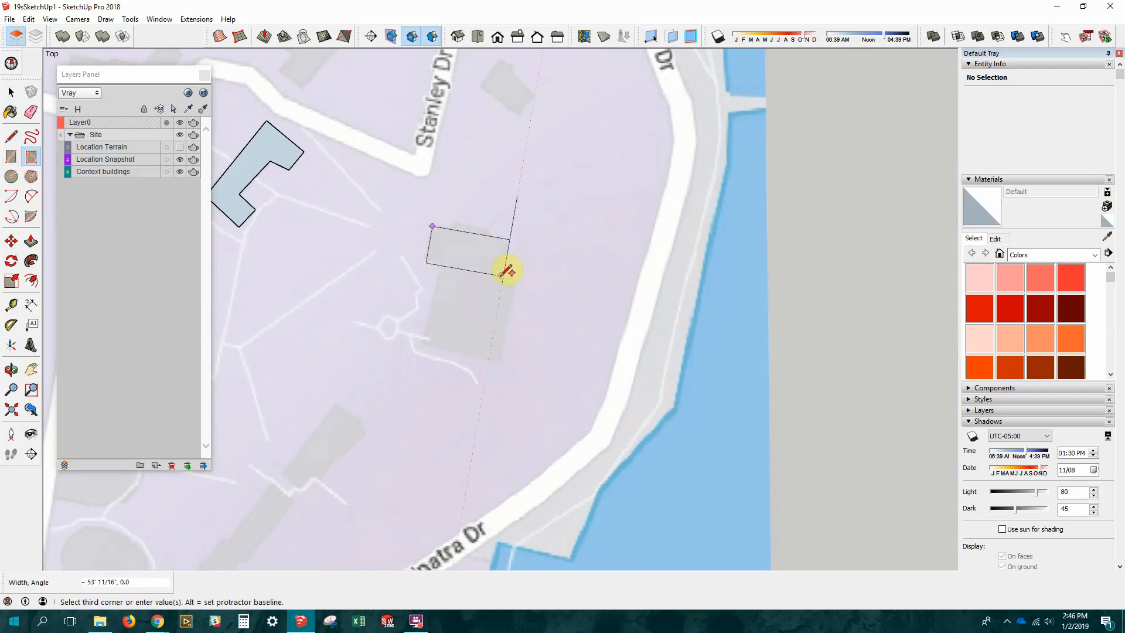
click(502, 276)
click(502, 276)
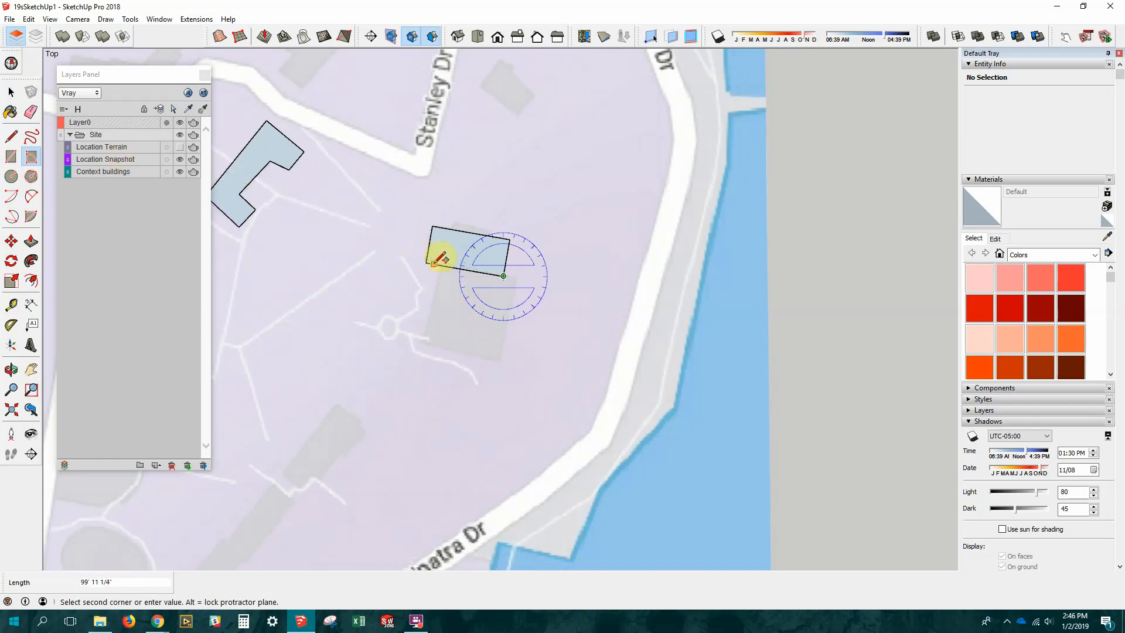
Add an adjoining rotated rectangle of about 109 by 116 ft over the south part of the same building, aligned with the first rectangle's edge.
click(37, 158)
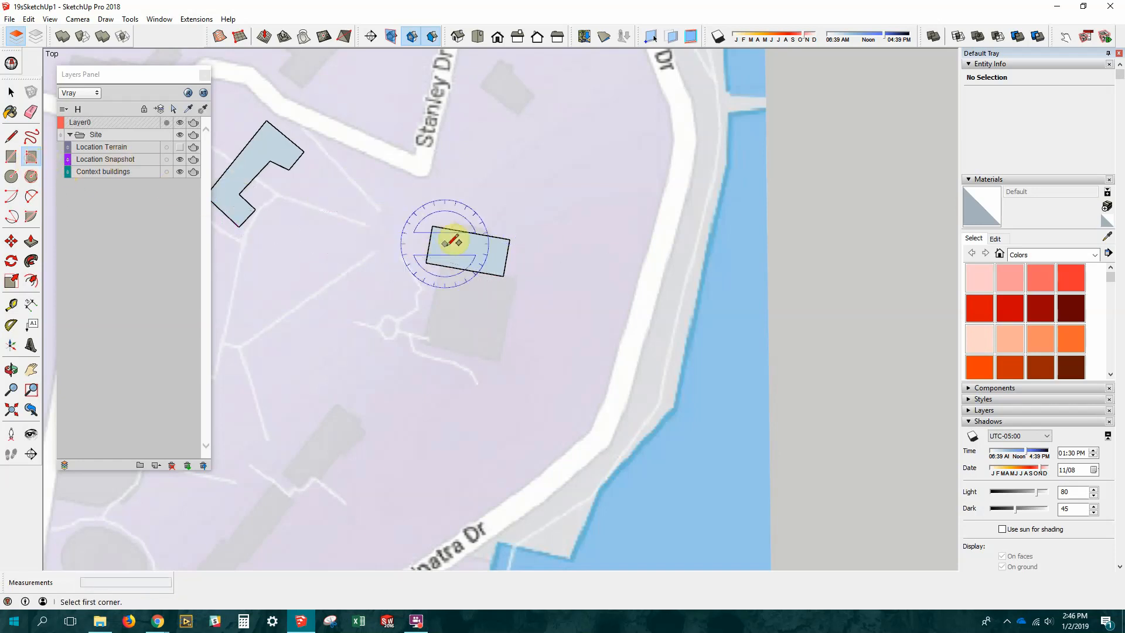
click(443, 265)
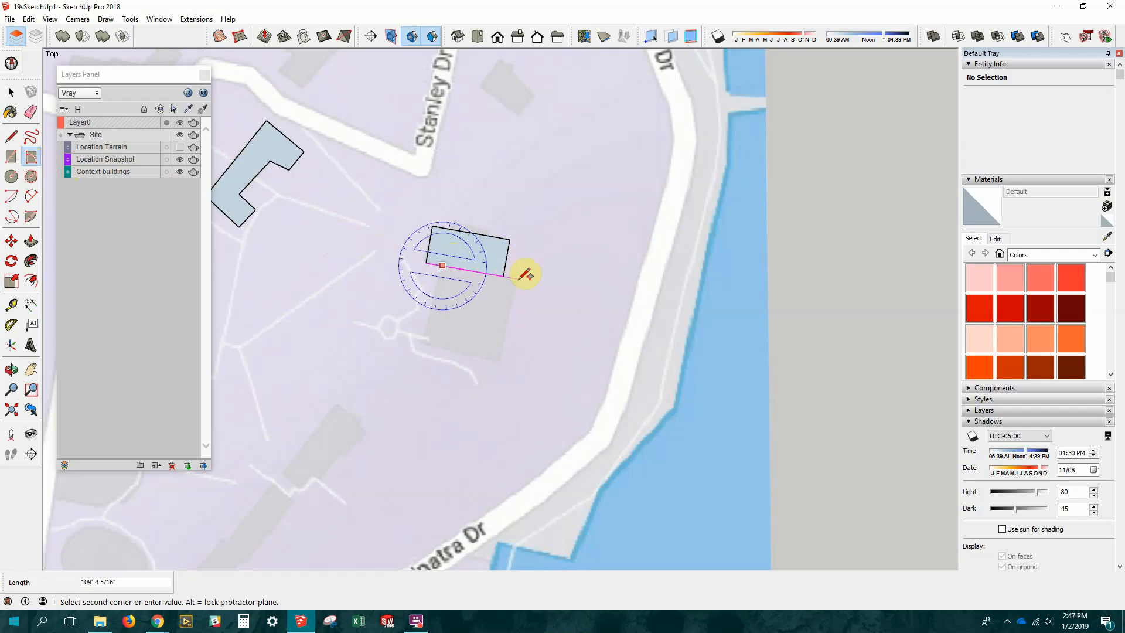
click(518, 278)
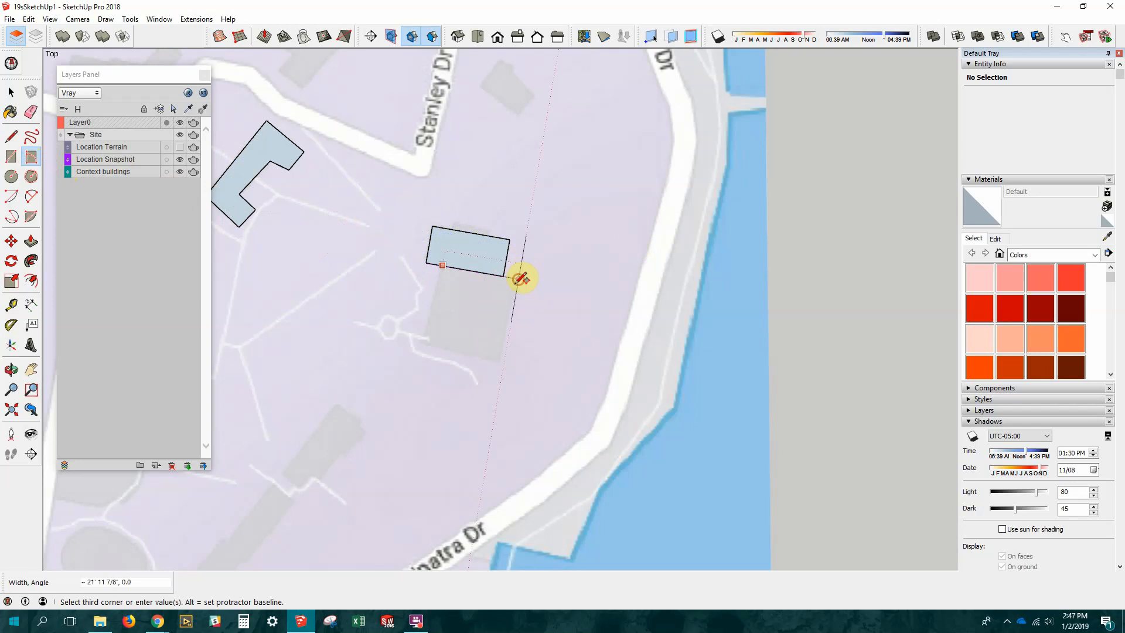
click(504, 360)
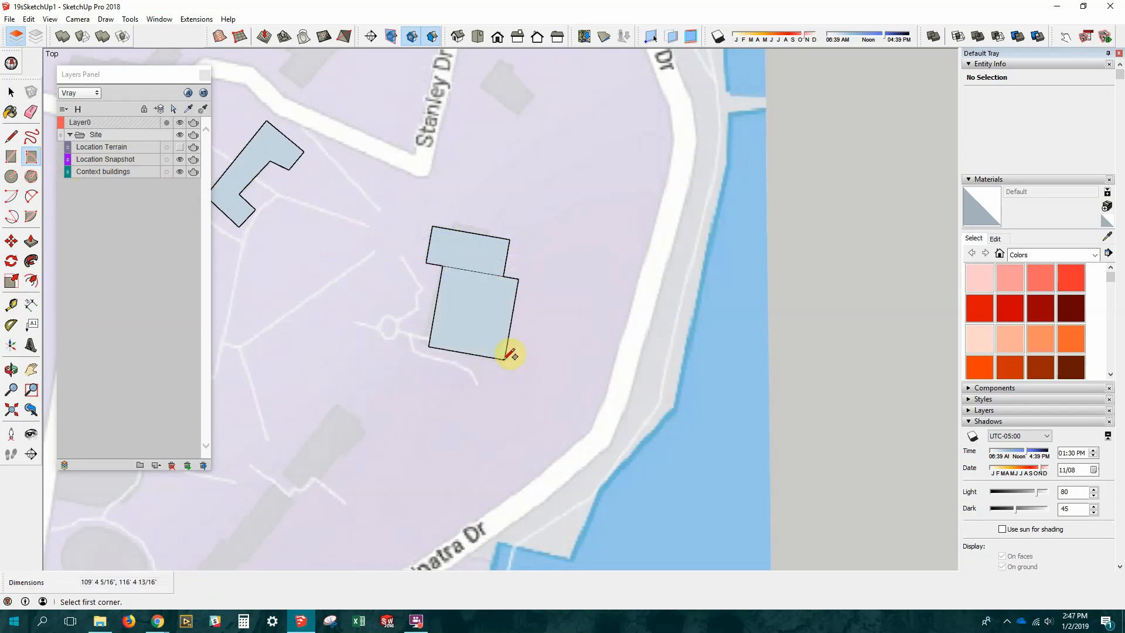
click(10, 94)
Trace the slanted grey building northwest of Sinatra Dr with the Line tool as a closed eight-sided outline, longest side about 126 ft.
scroll(512, 301, down, 5)
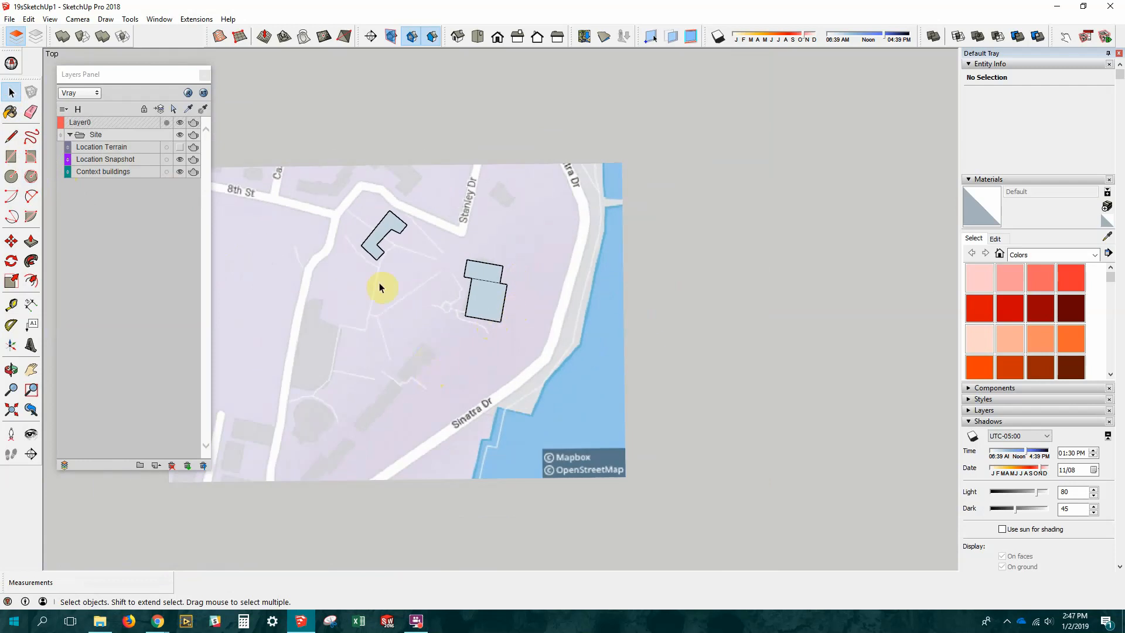
scroll(410, 381, up, 4)
key(r)
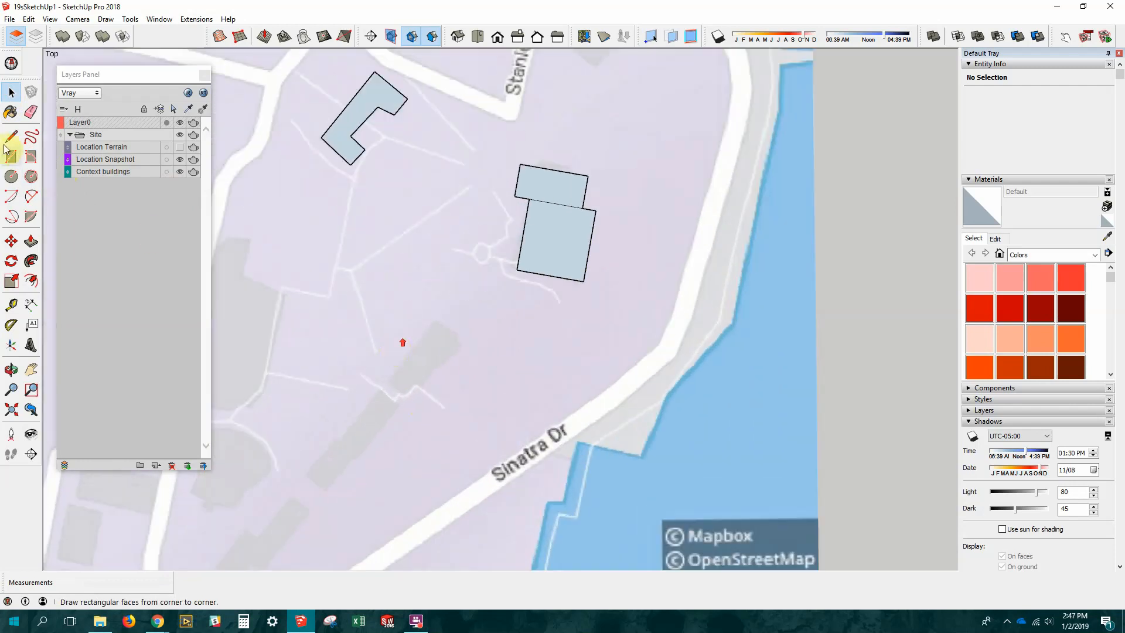
key(l)
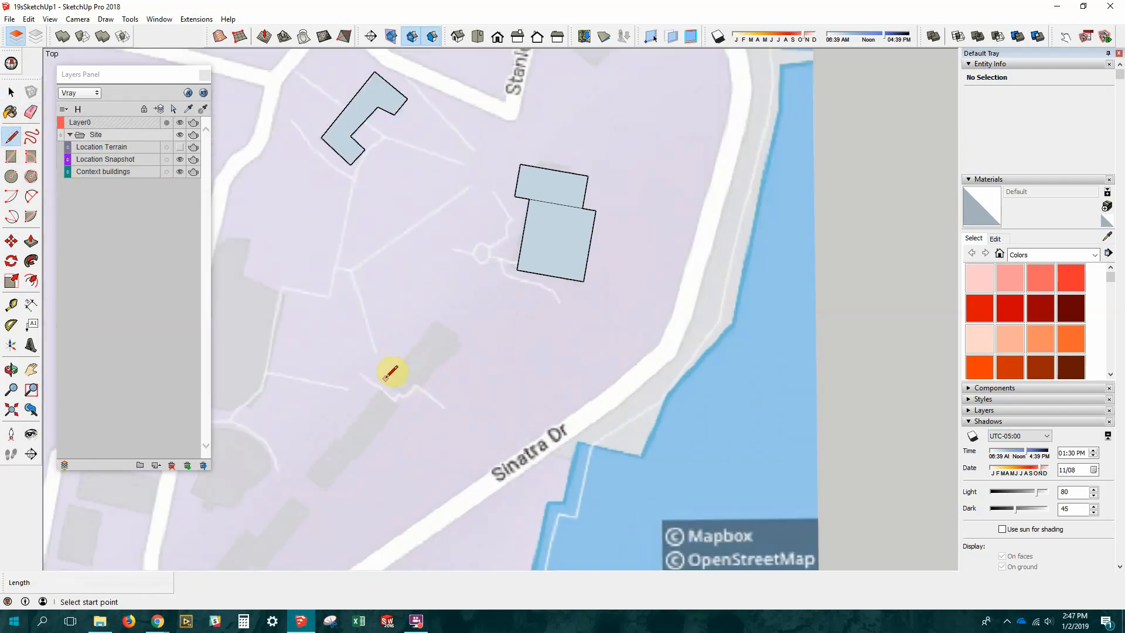
click(386, 380)
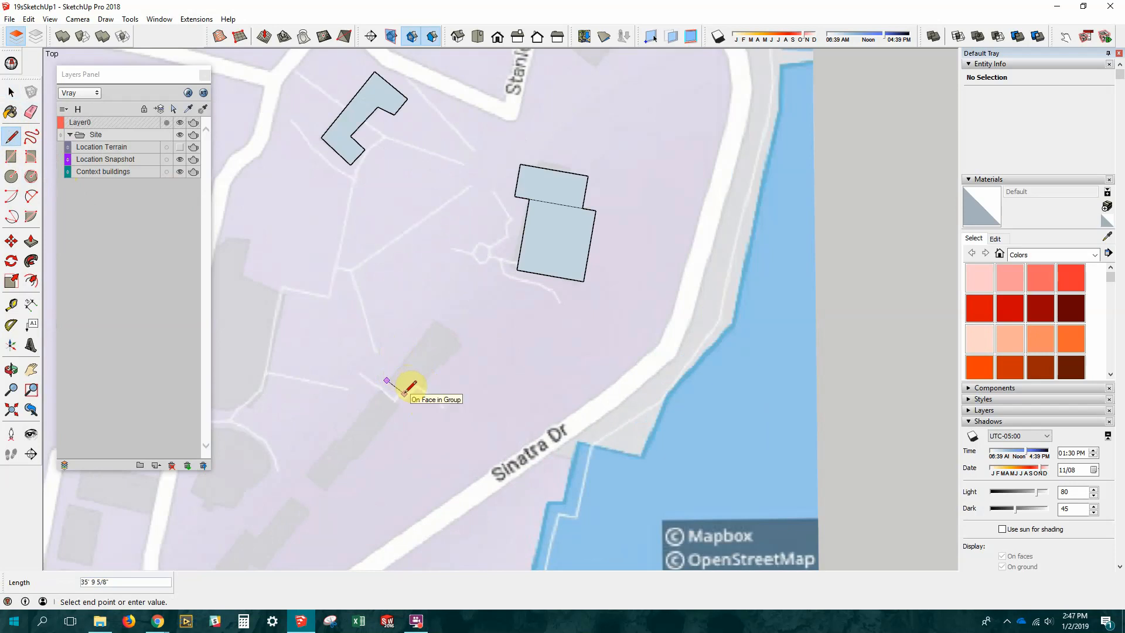
click(404, 394)
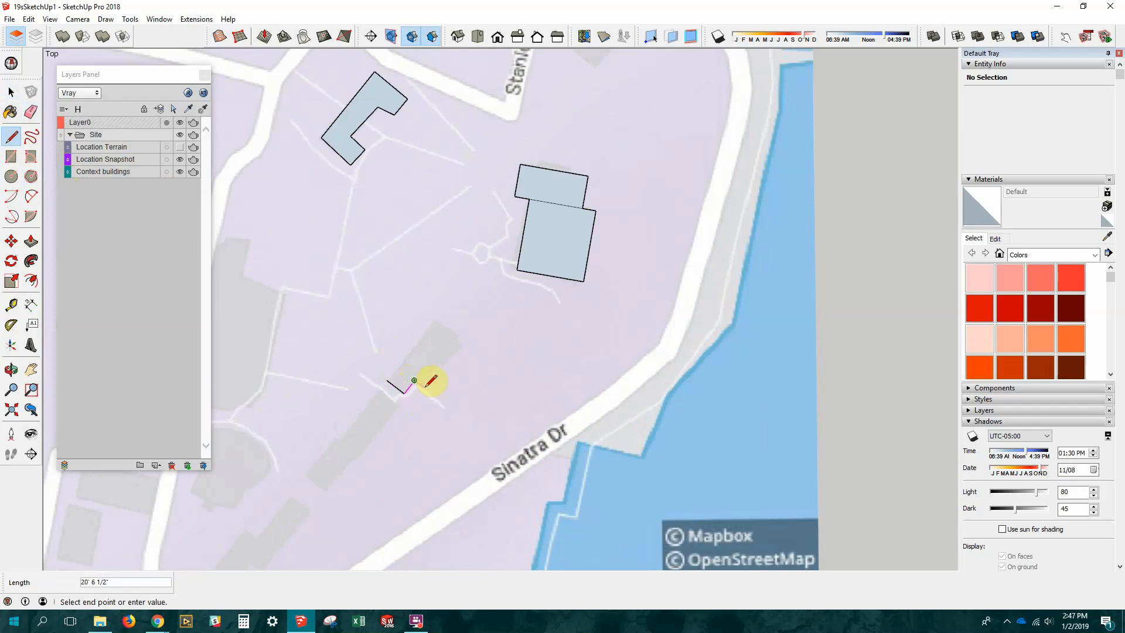
click(415, 381)
scroll(467, 341, up, 3)
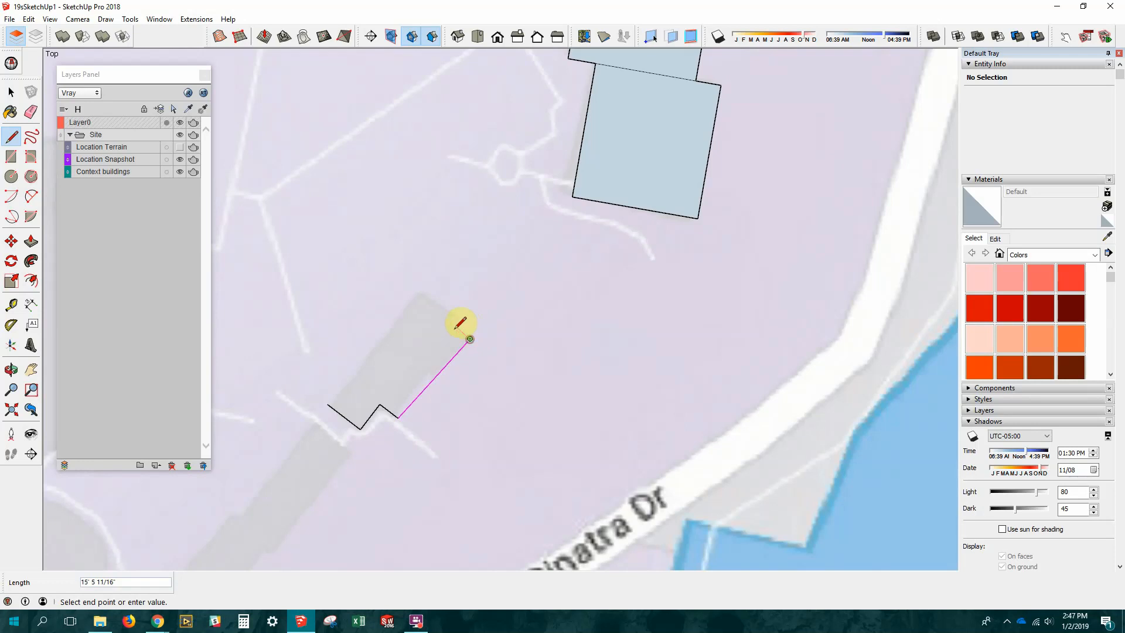
click(469, 339)
click(457, 327)
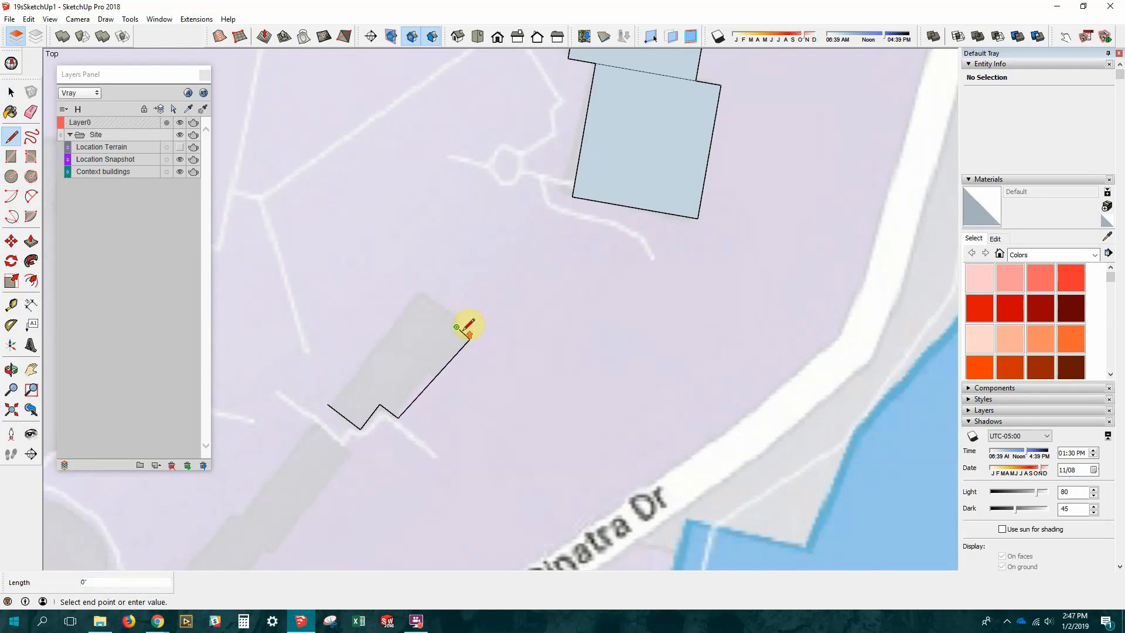
scroll(458, 328, up, 2)
click(467, 309)
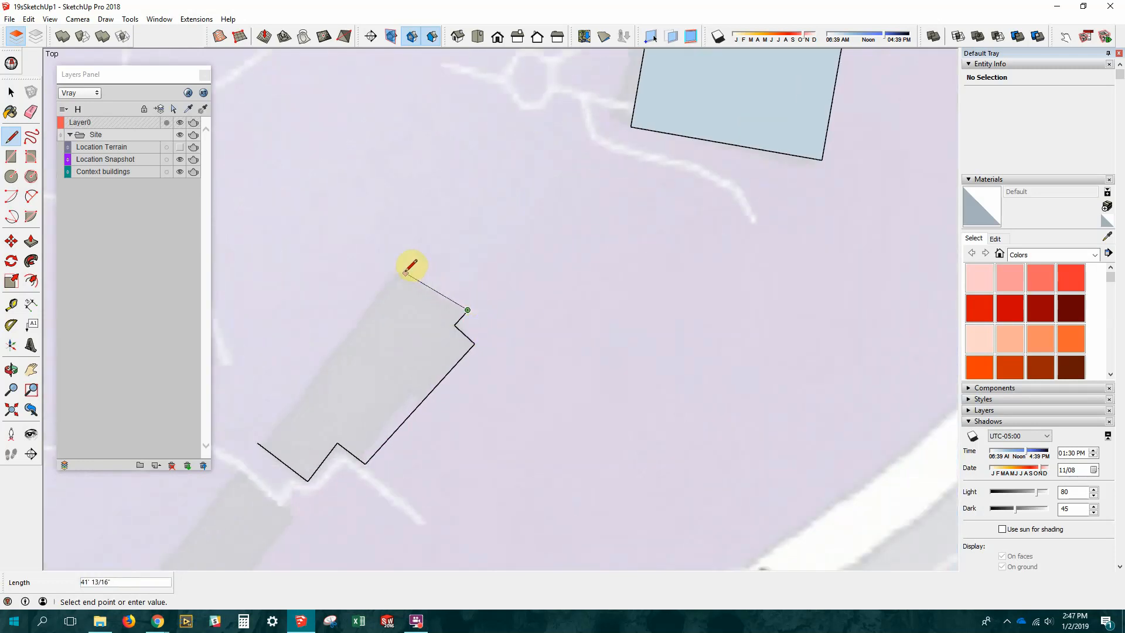
click(398, 269)
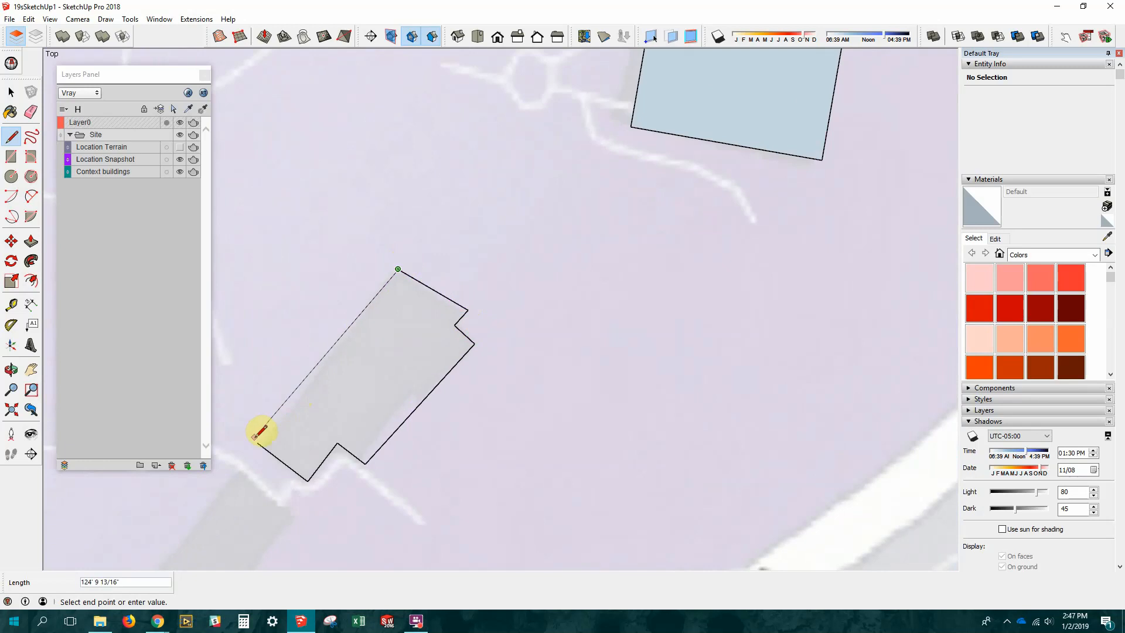
click(259, 441)
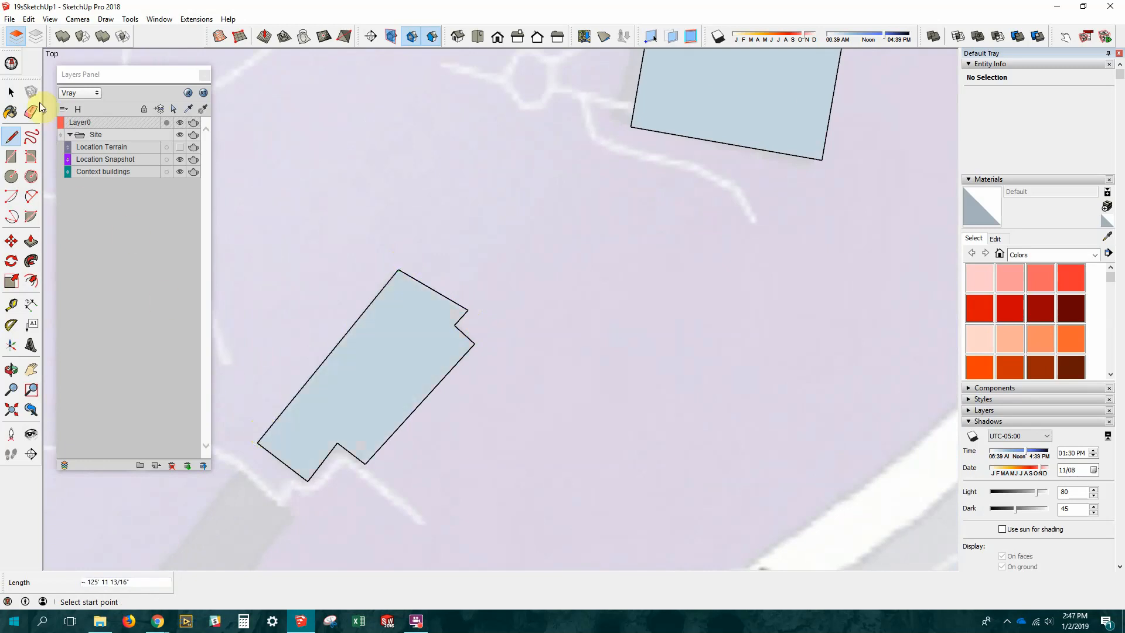
click(11, 92)
View the traced footprints in 3D and hide the Location Snapshot layer.
scroll(540, 347, down, 4)
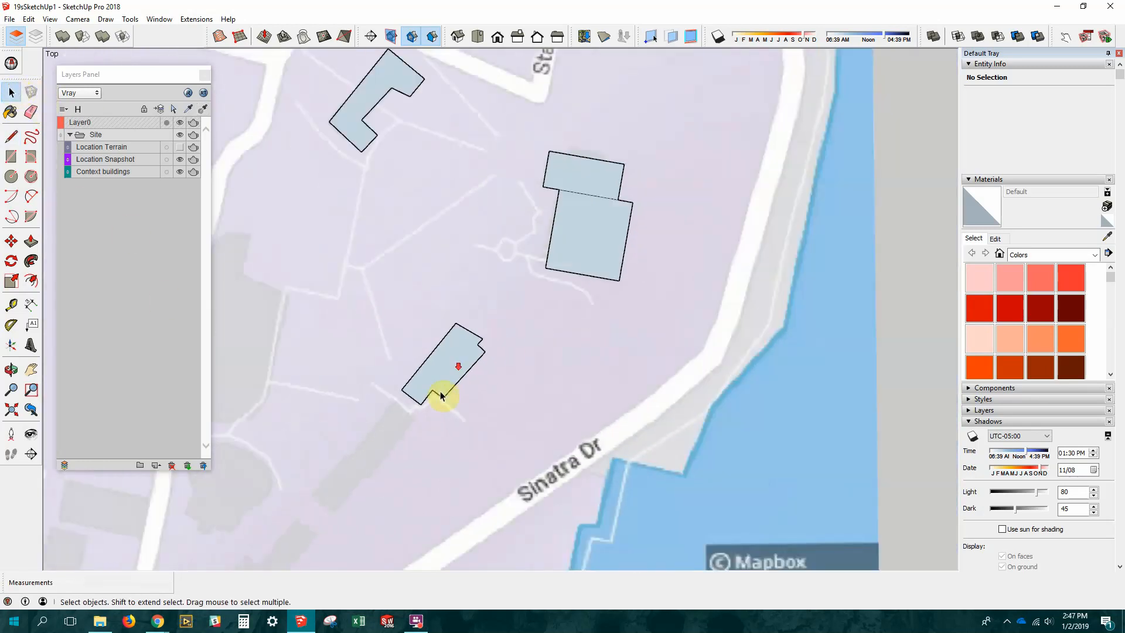
scroll(440, 395, down, 4)
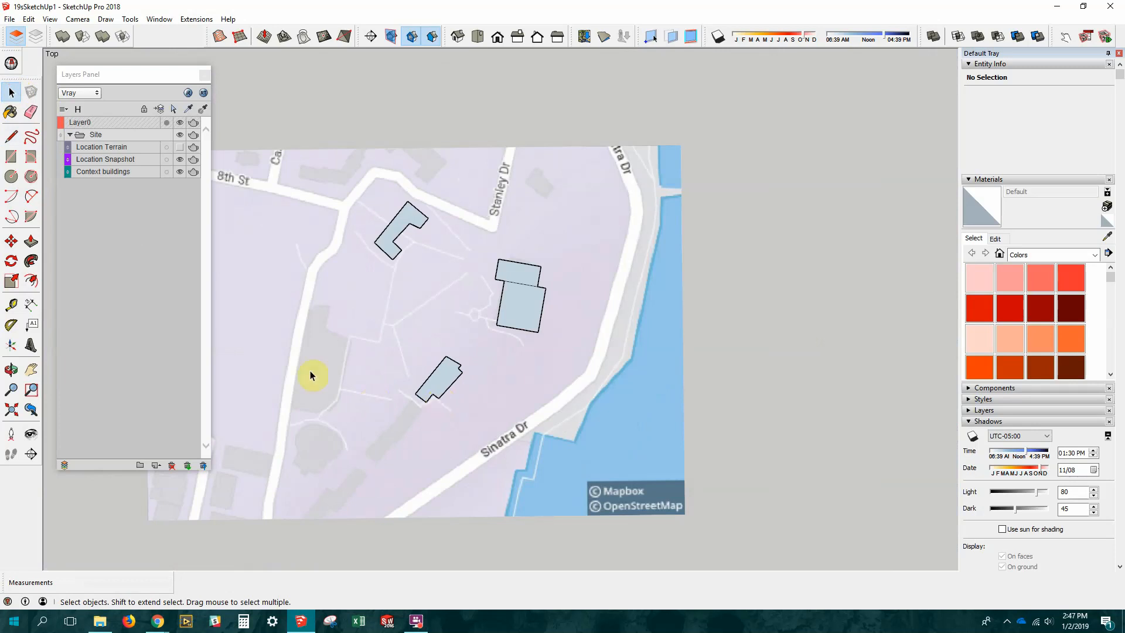
middle_drag(477, 469, 516, 398)
click(180, 159)
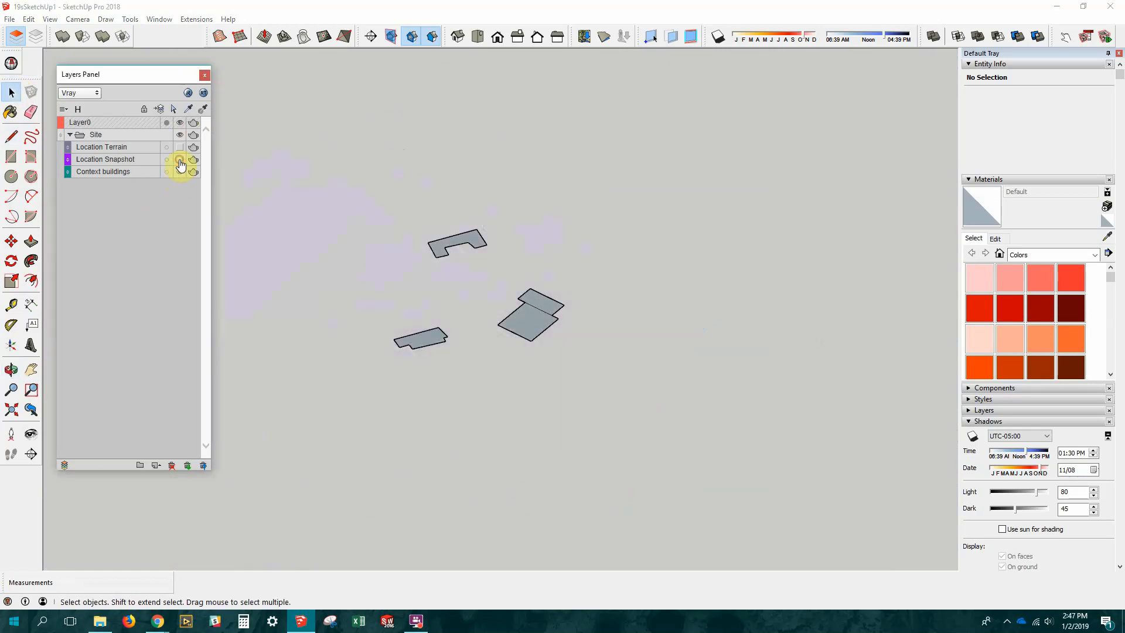
Examine the three traced building footprints from an oblique angle, both together and close up on the C-shaped one.
middle_drag(527, 319, 542, 286)
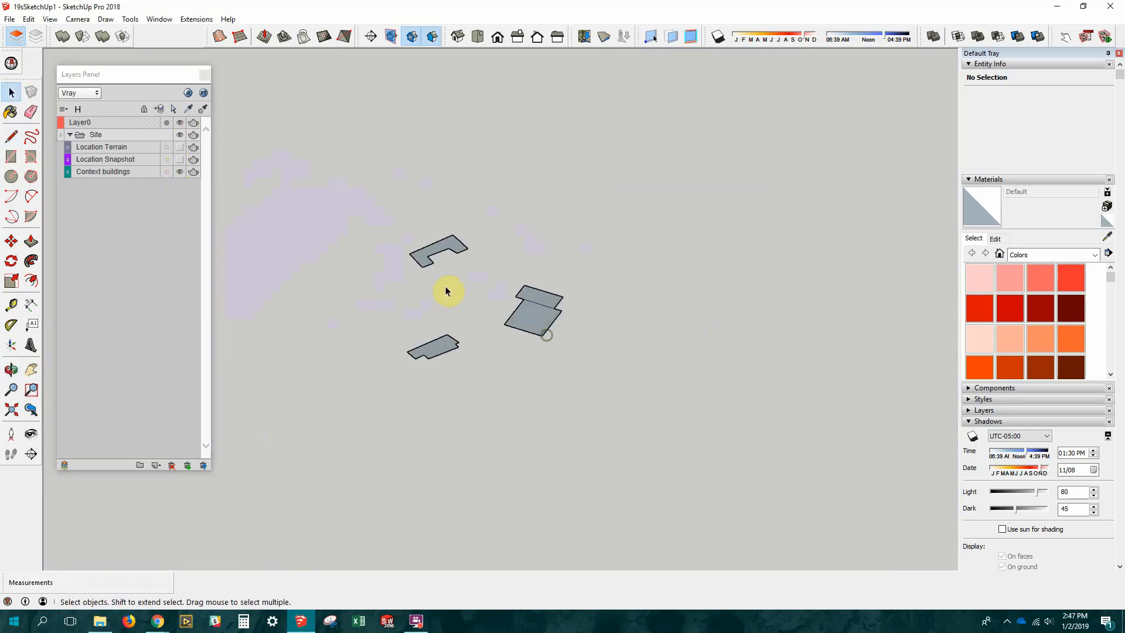
scroll(416, 244, up, 5)
middle_drag(463, 323, 547, 346)
scroll(546, 328, down, 3)
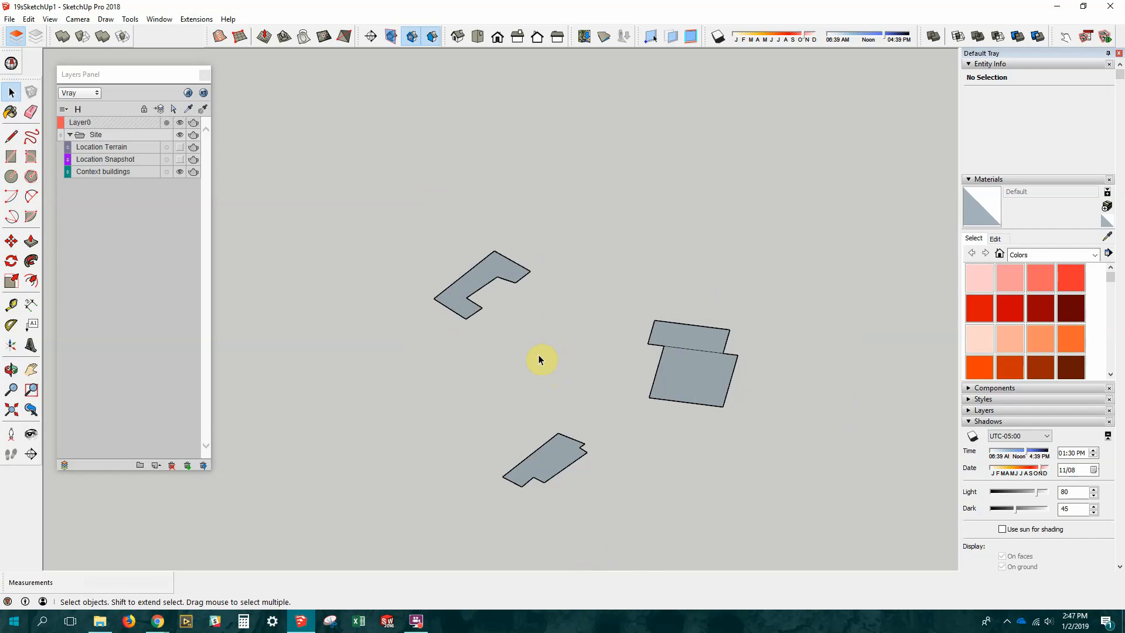
middle_drag(535, 352, 535, 392)
scroll(471, 291, up, 2)
scroll(470, 290, down, 2)
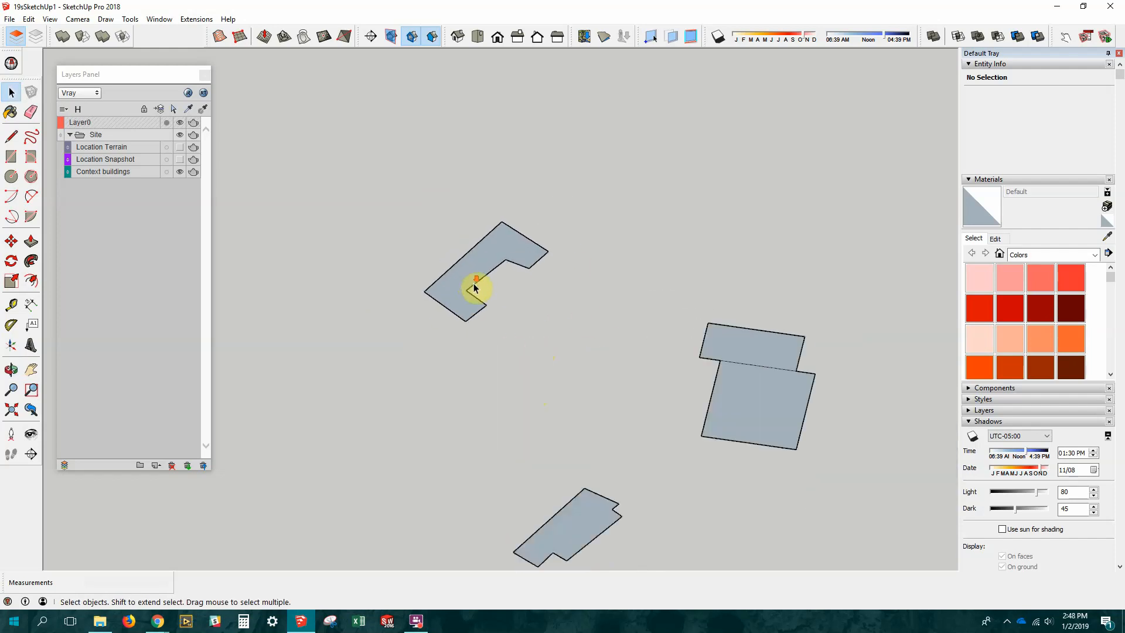
scroll(472, 288, up, 5)
scroll(475, 286, down, 3)
scroll(474, 285, up, 5)
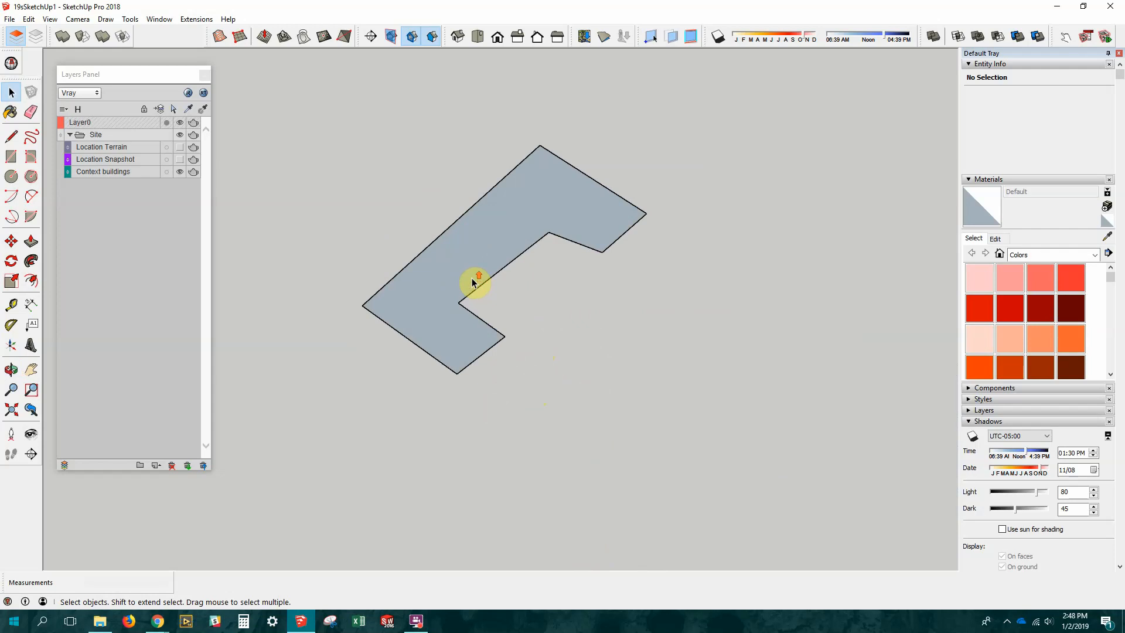
scroll(473, 282, down, 3)
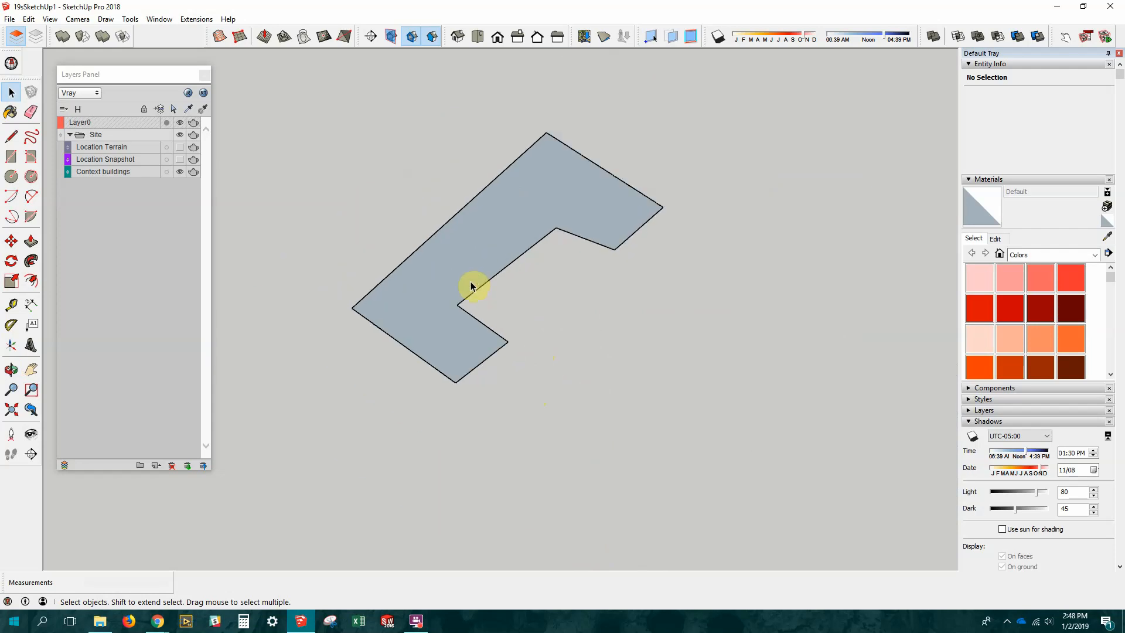
scroll(474, 308, down, 4)
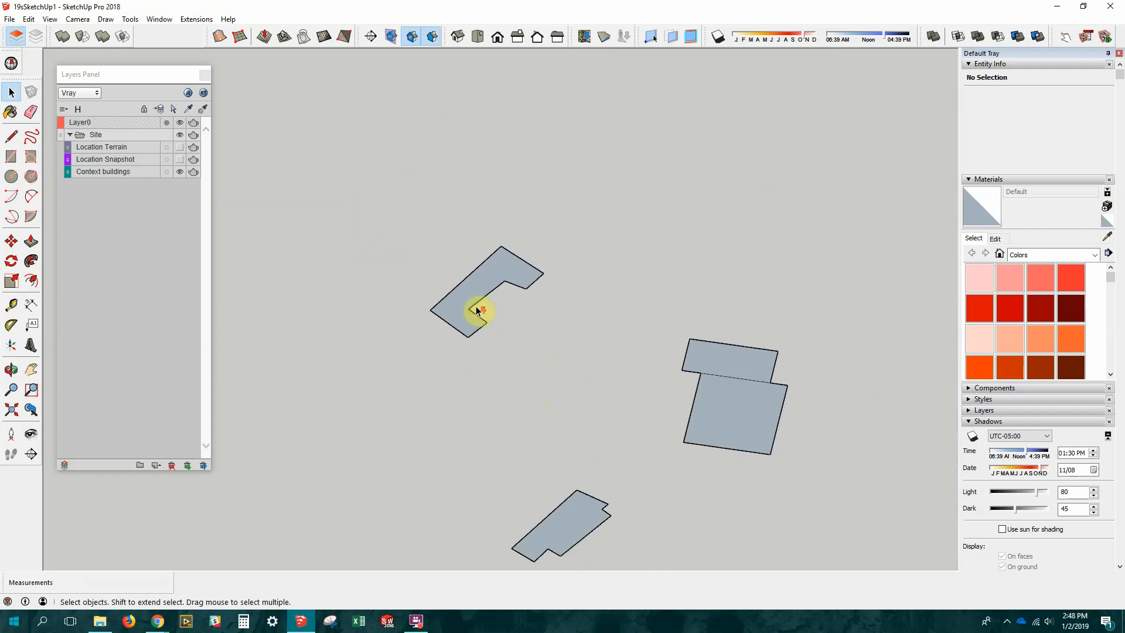
scroll(472, 322, up, 1)
scroll(467, 334, up, 3)
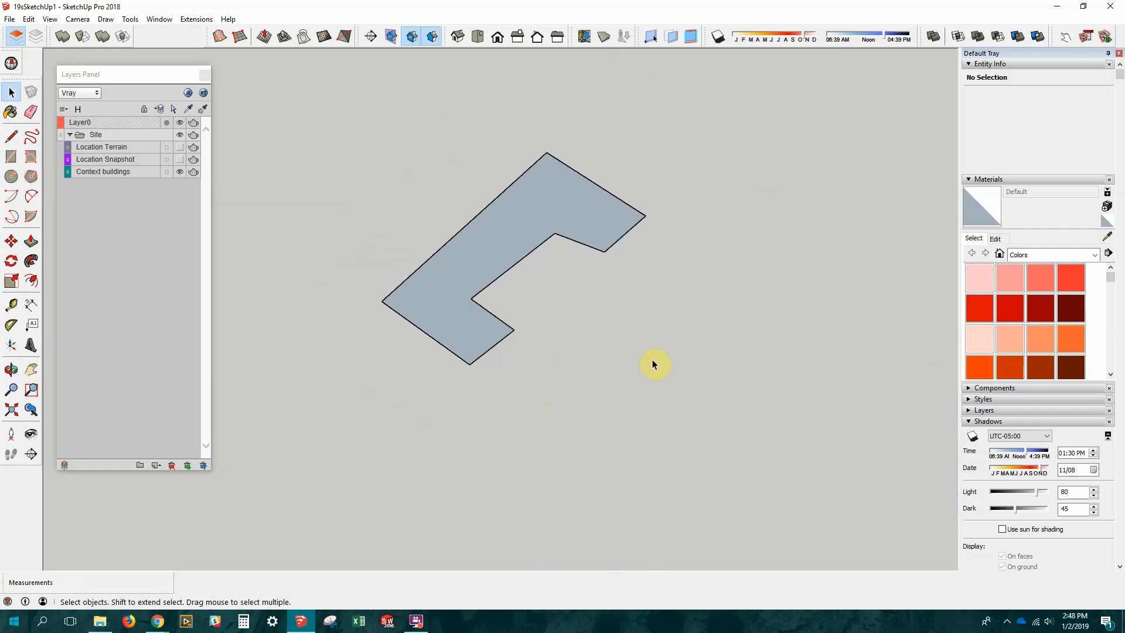
Select the whole C-shaped building footprint with its edges and make it a group.
middle_drag(652, 365, 698, 447)
drag(698, 447, 361, 137)
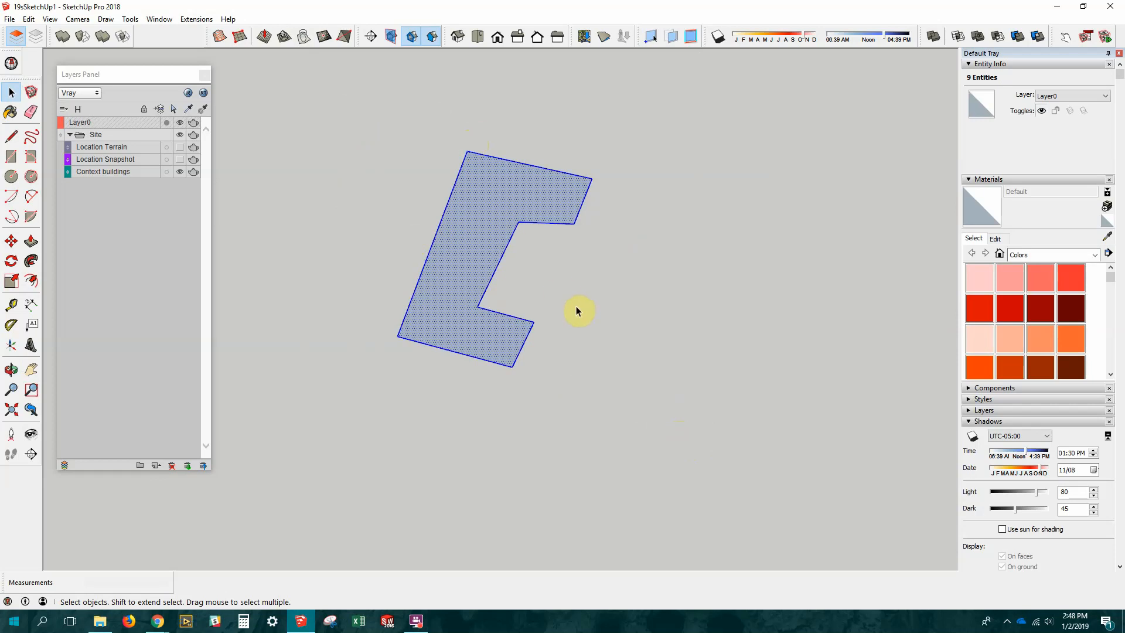
right_click(480, 257)
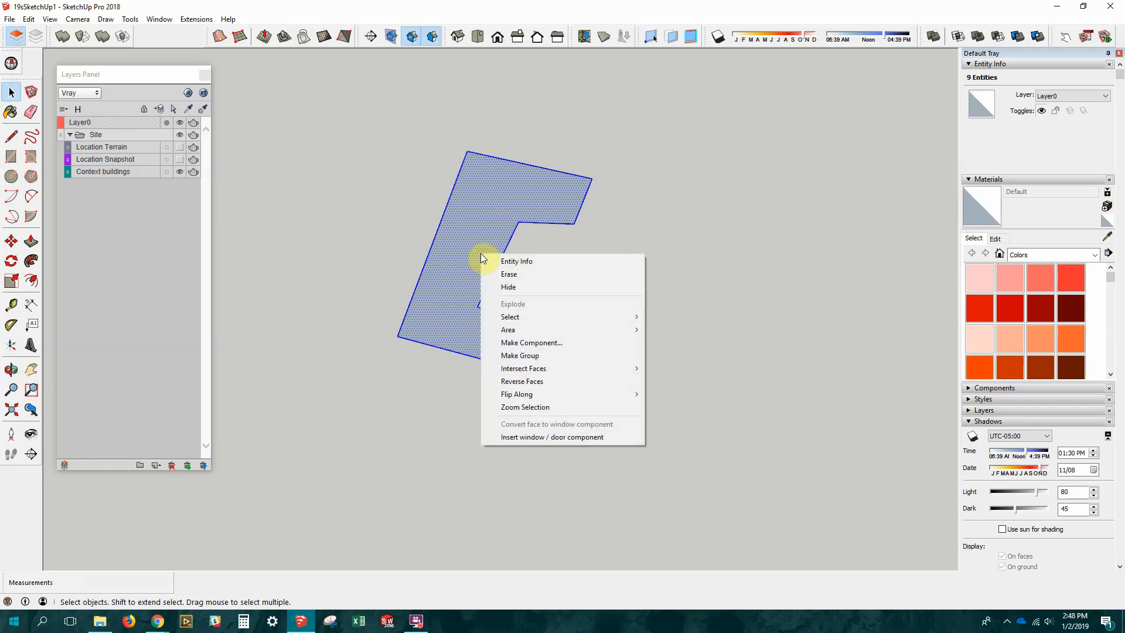
click(527, 355)
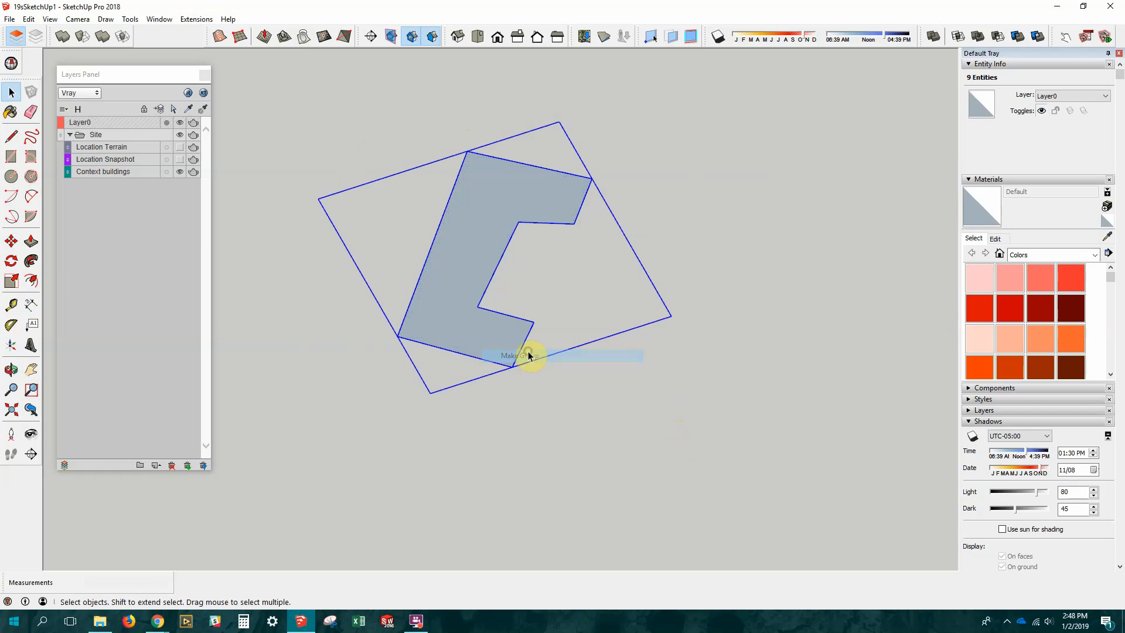
Open the C-shaped footprint's group for editing and extrude its face upward 40'.
middle_drag(614, 421, 463, 357)
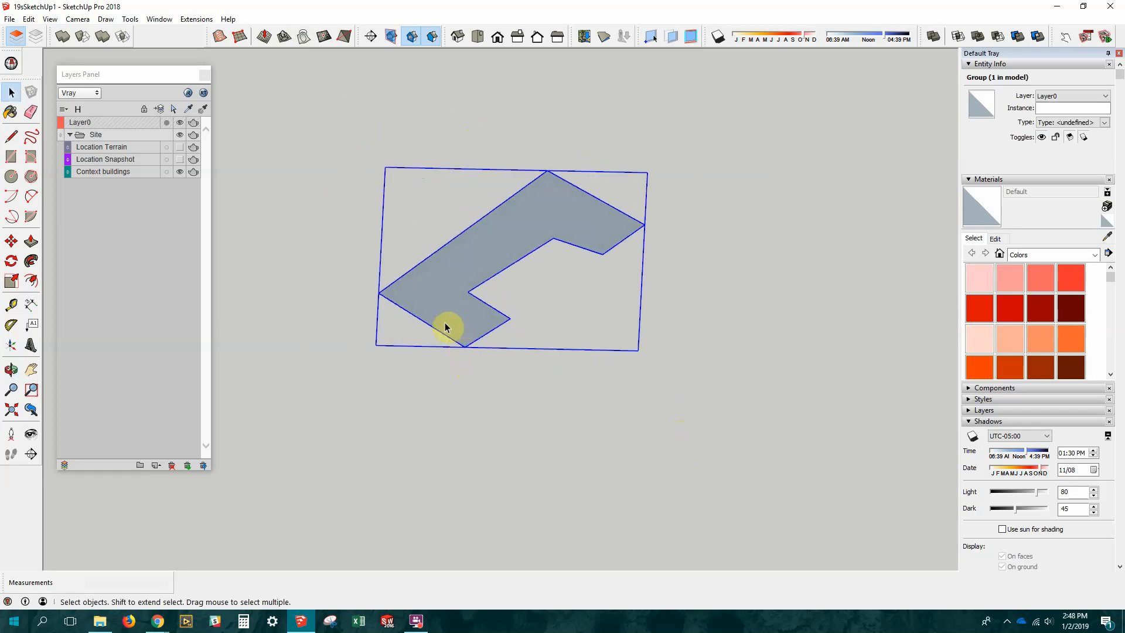
middle_drag(462, 346, 503, 370)
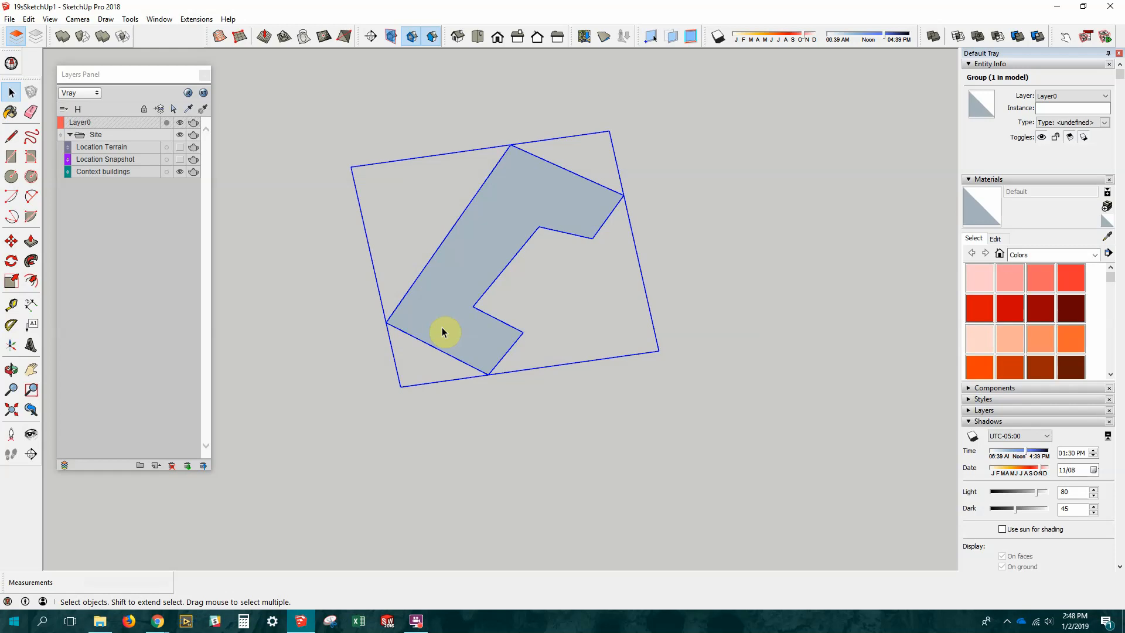
click(500, 445)
click(463, 345)
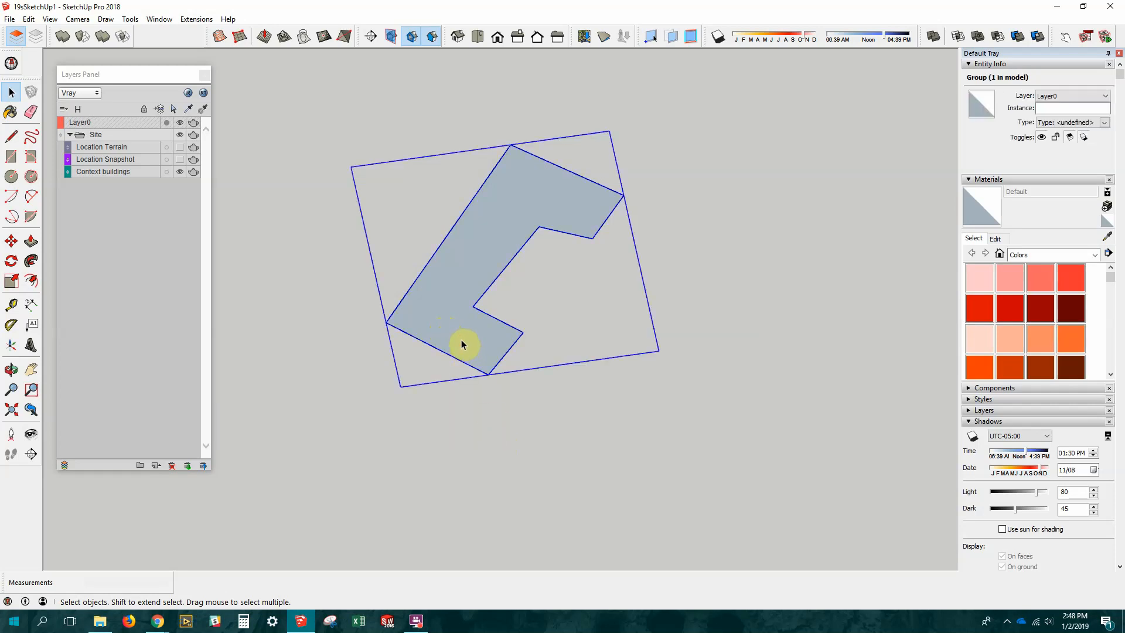
double_click(462, 343)
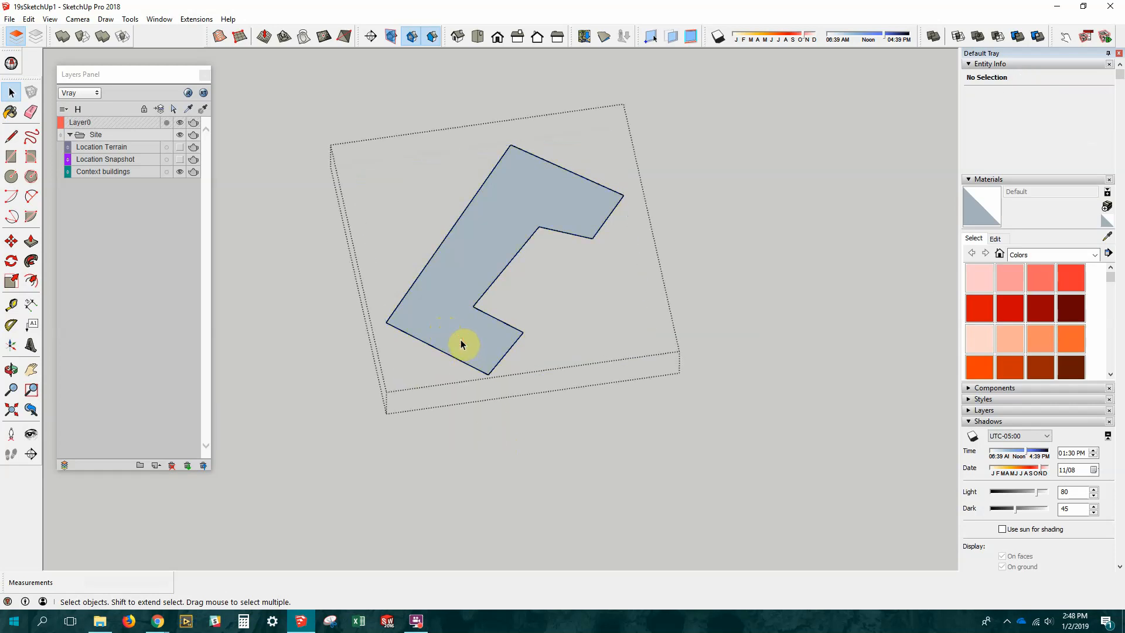
key(p)
click(460, 345)
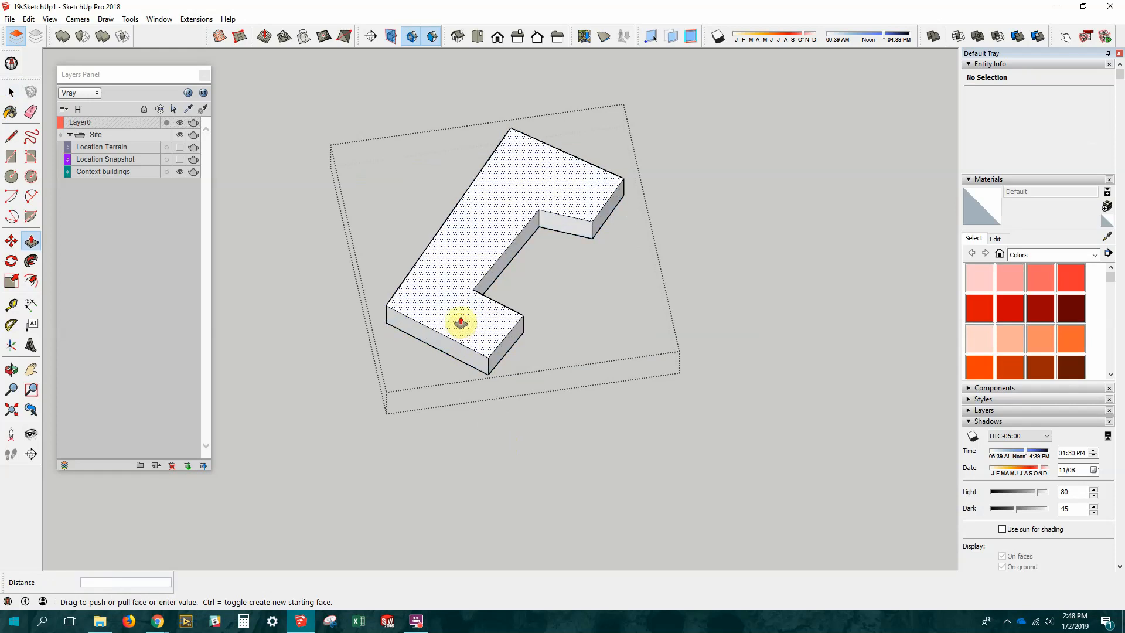
click(463, 296)
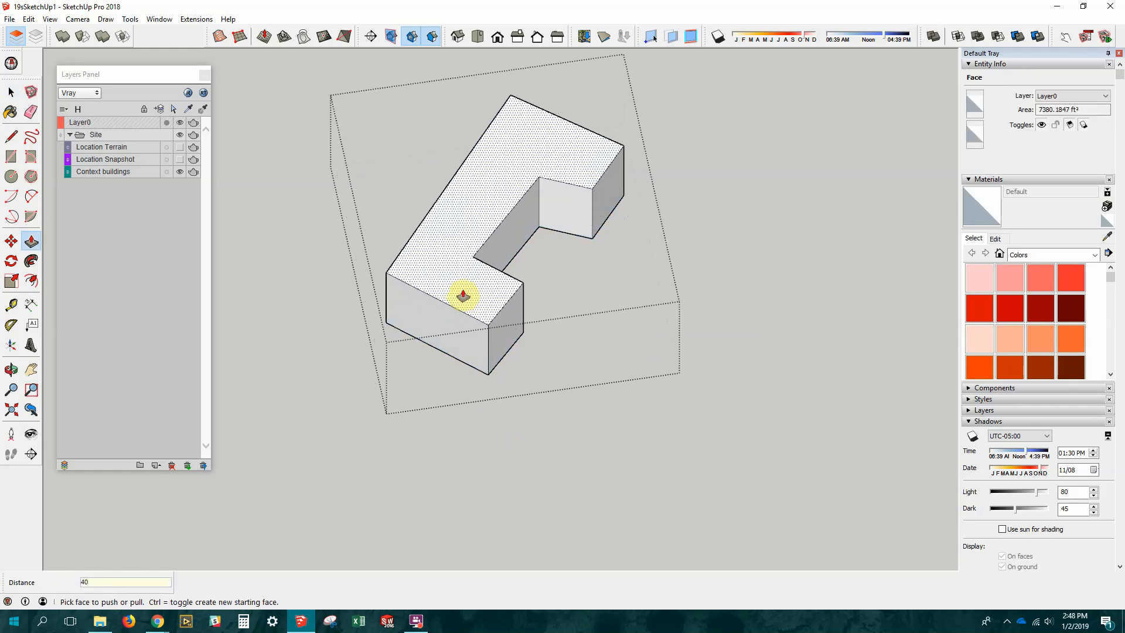
click(463, 295)
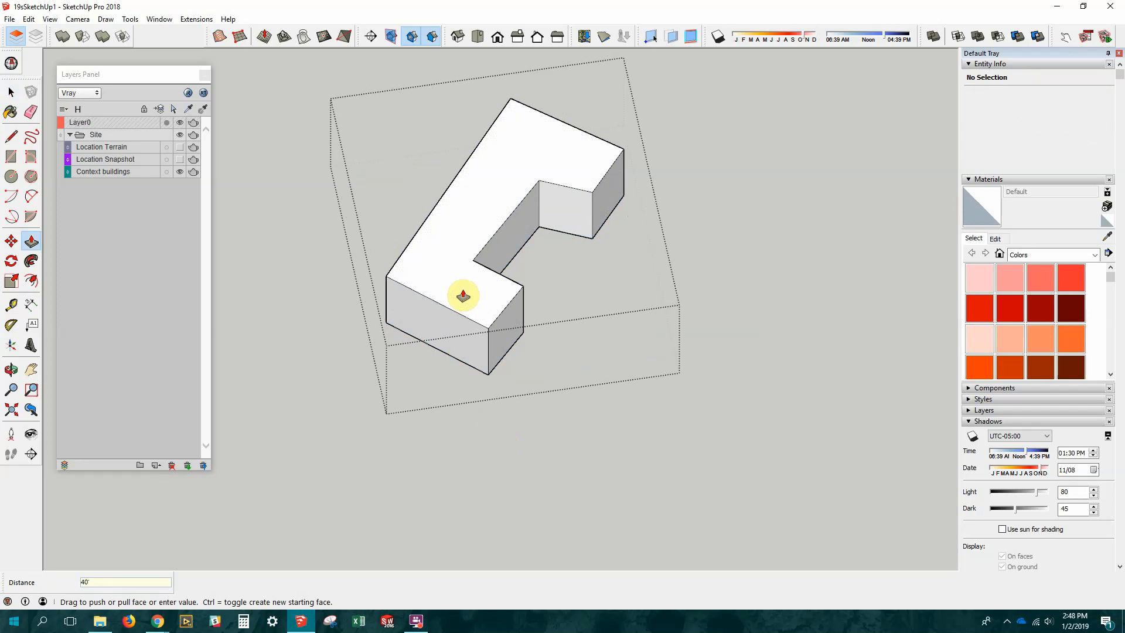
click(10, 92)
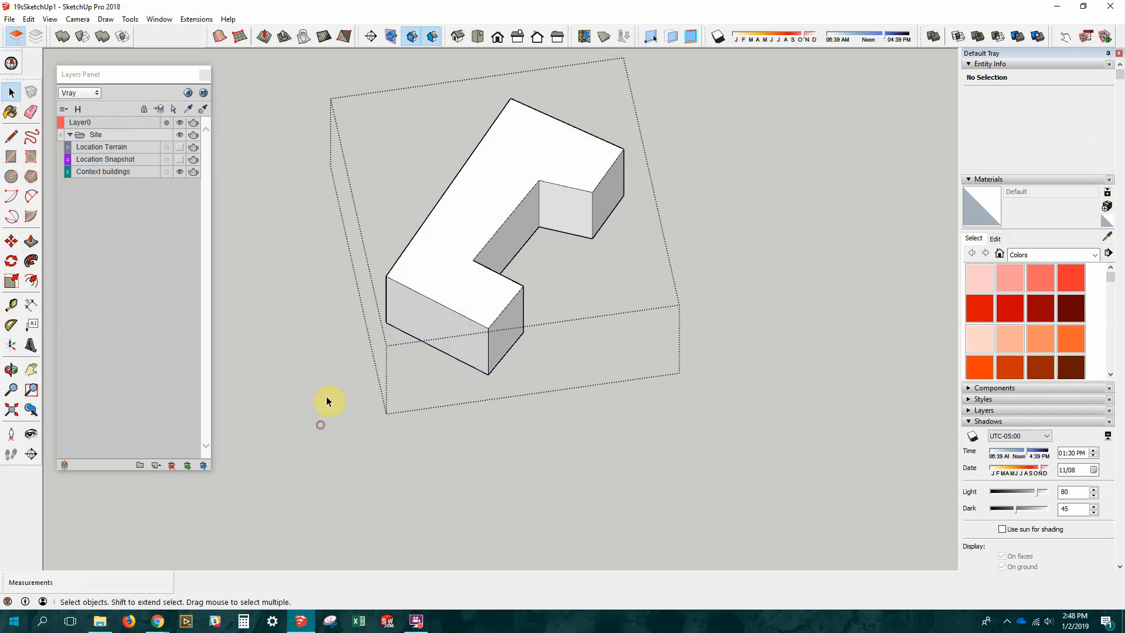
Draw a rectangle about 13' by 23' on the C-shaped building's end wall, outside its group and starting at the wall's base.
scroll(335, 375, down, 4)
middle_drag(344, 281, 504, 278)
click(378, 323)
scroll(382, 326, up, 3)
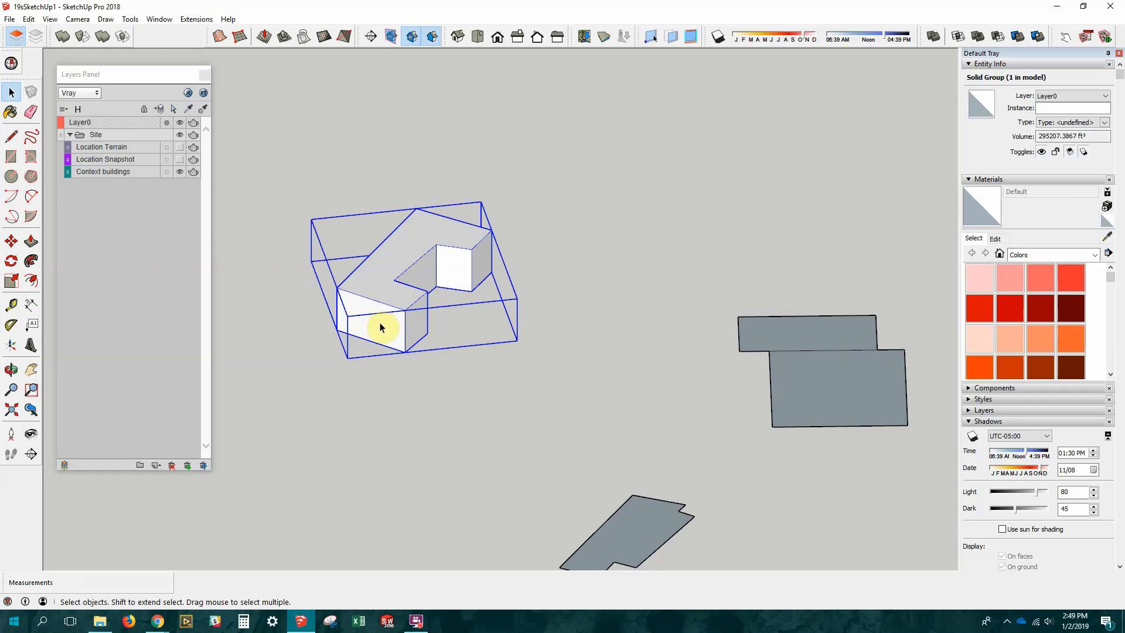
scroll(381, 327, up, 2)
click(11, 157)
scroll(293, 287, up, 2)
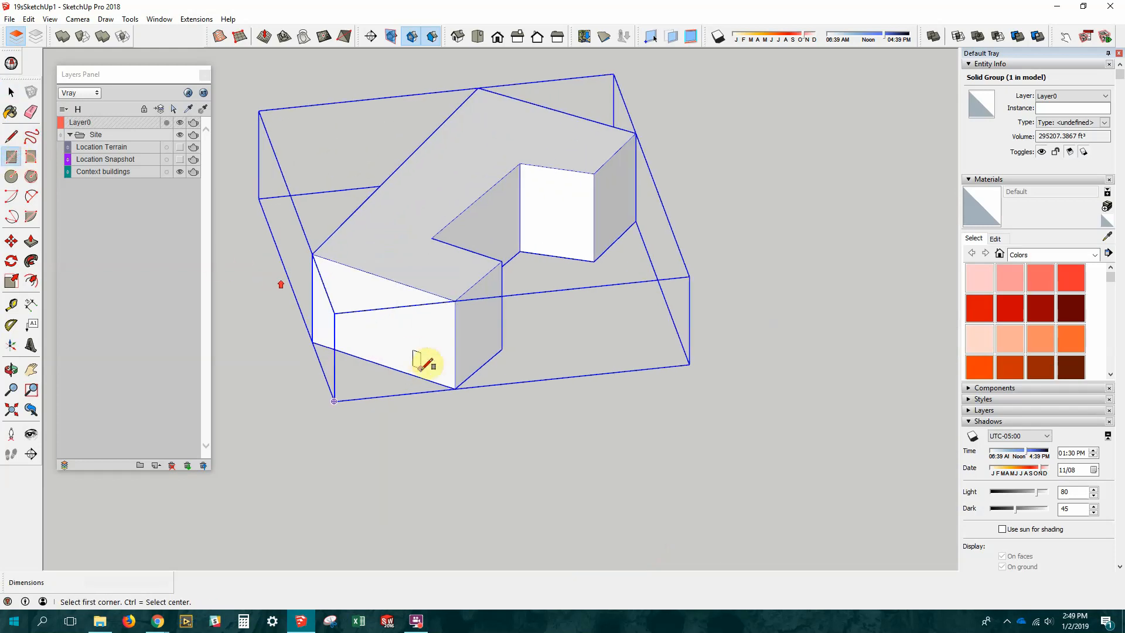
scroll(421, 368, up, 2)
click(397, 372)
click(429, 324)
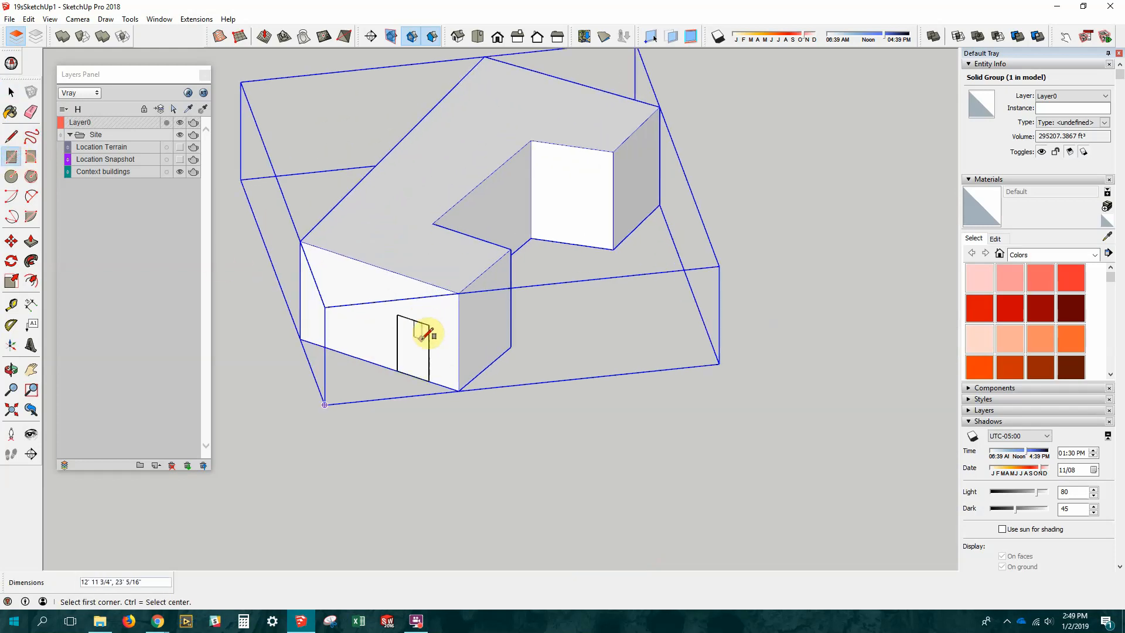
Extrude the new rectangle outward from the end wall by about 20'.
key(p)
drag(402, 359, 383, 392)
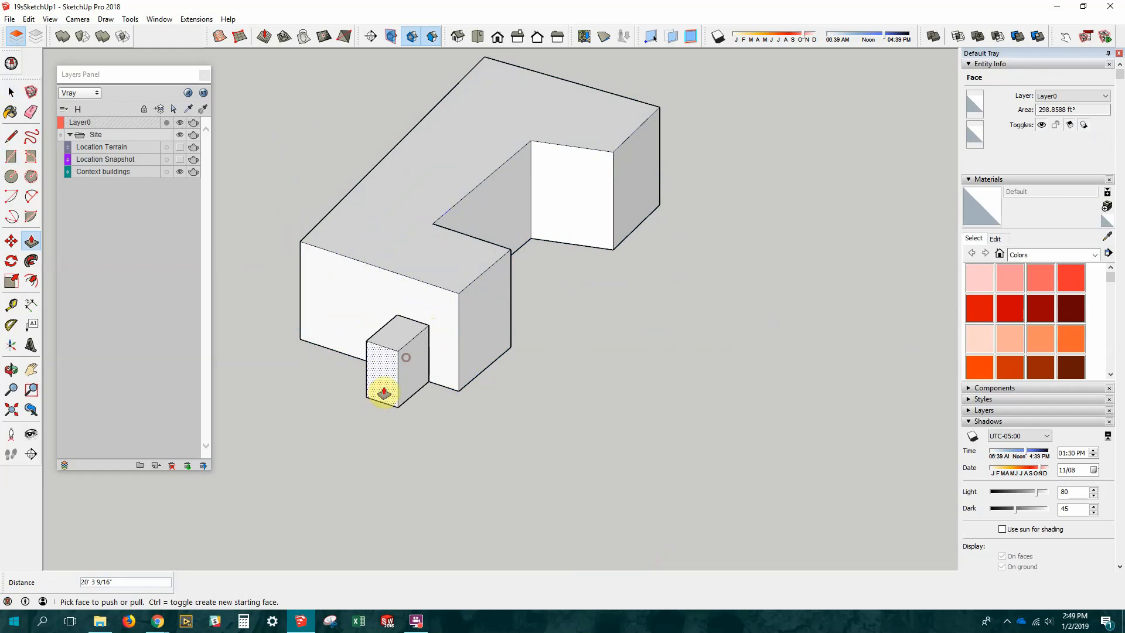
click(11, 92)
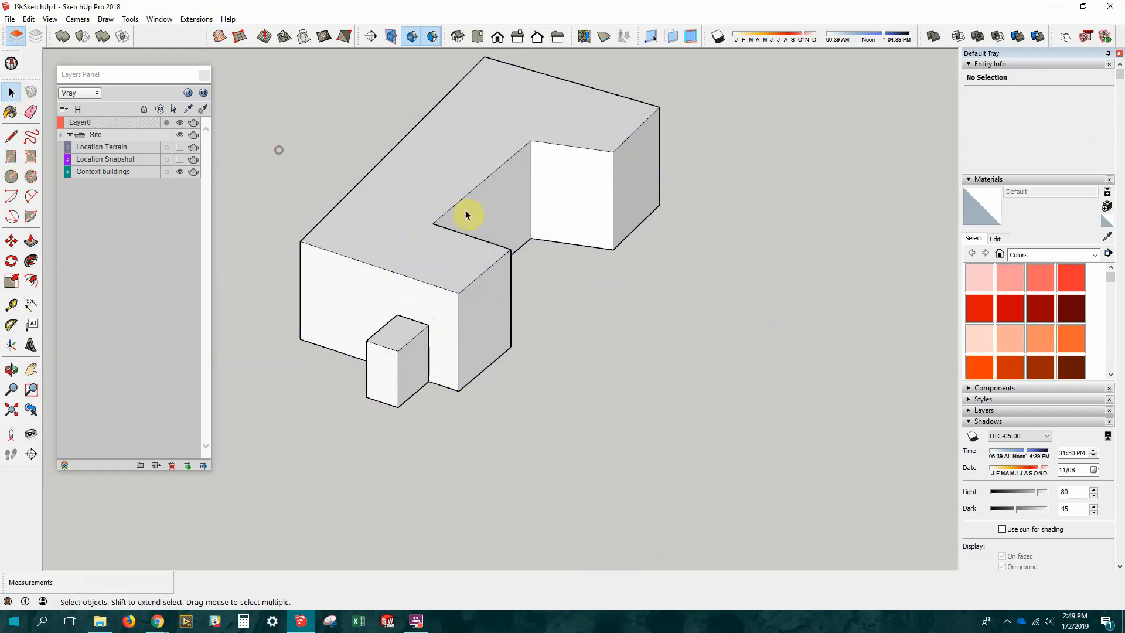
Hide the C-shaped building group and view the extruded box on its own.
click(453, 253)
right_click(453, 252)
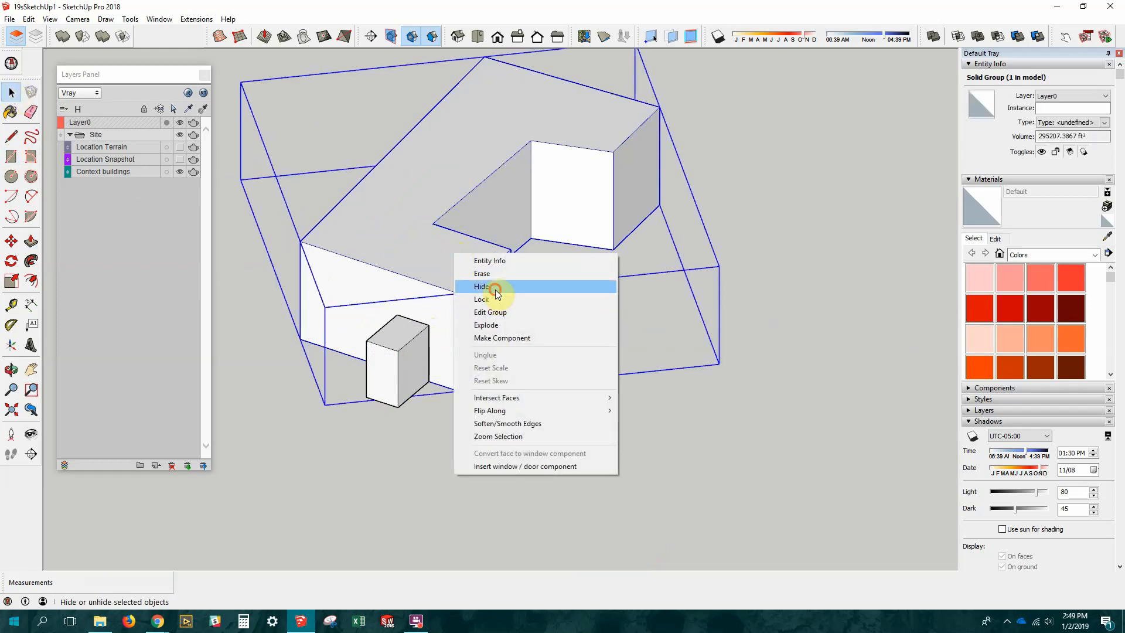
click(494, 290)
middle_drag(635, 326, 495, 440)
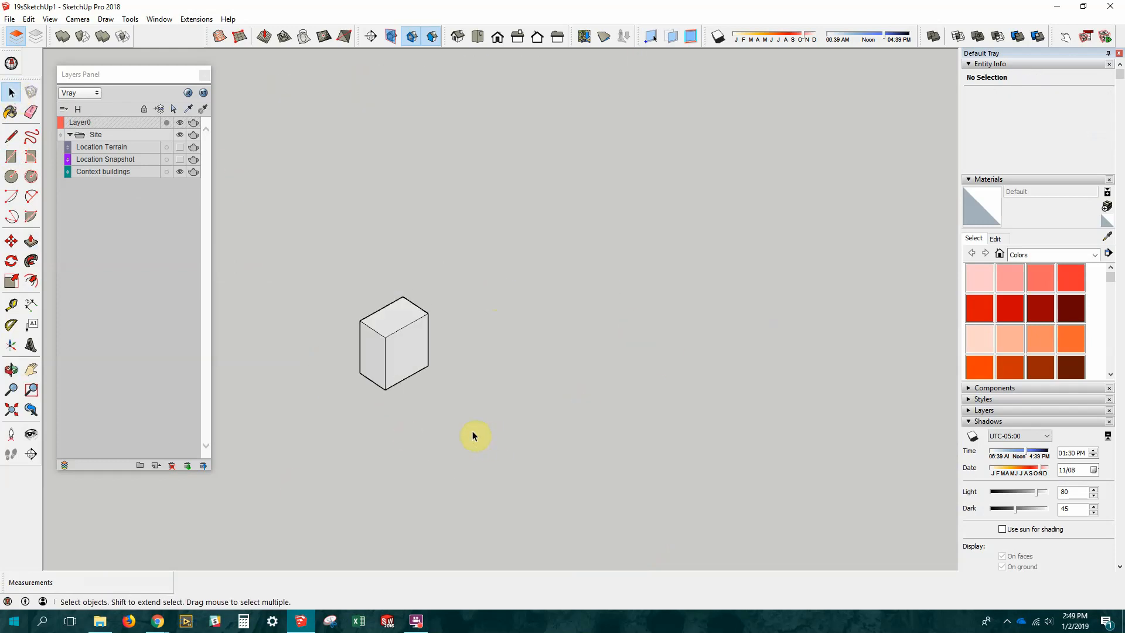
Undo the hiding of the building, the box extrusion and the rectangle on the end wall.
key(ctrl+z)
key(ctrl+z)
key(ctrl+z)
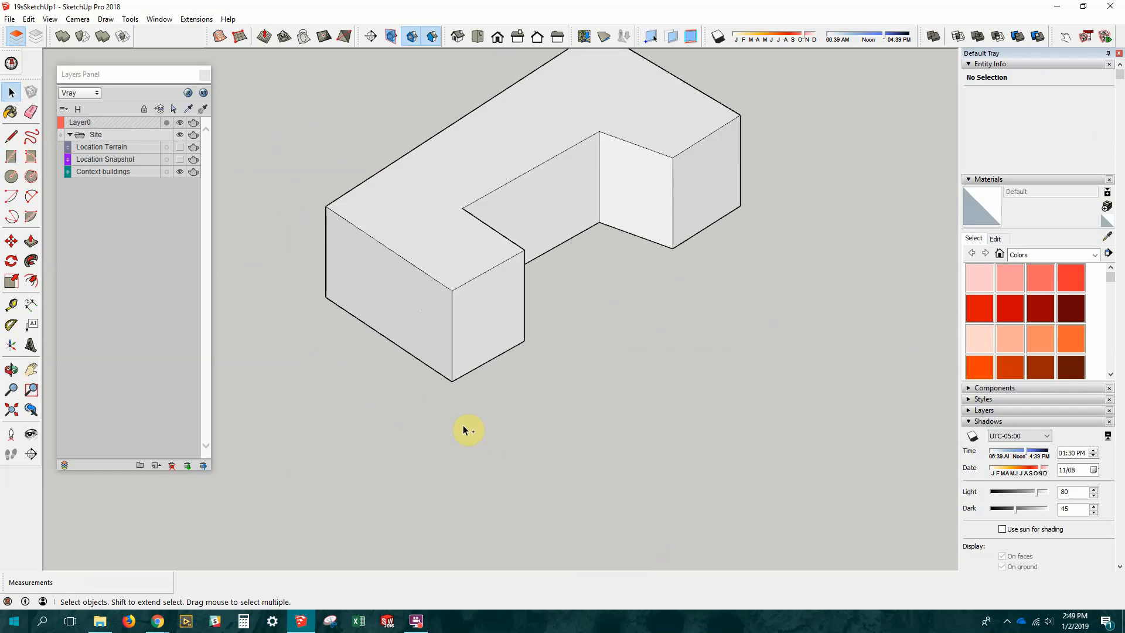
middle_drag(463, 430, 522, 443)
scroll(522, 443, down, 3)
scroll(472, 315, up, 3)
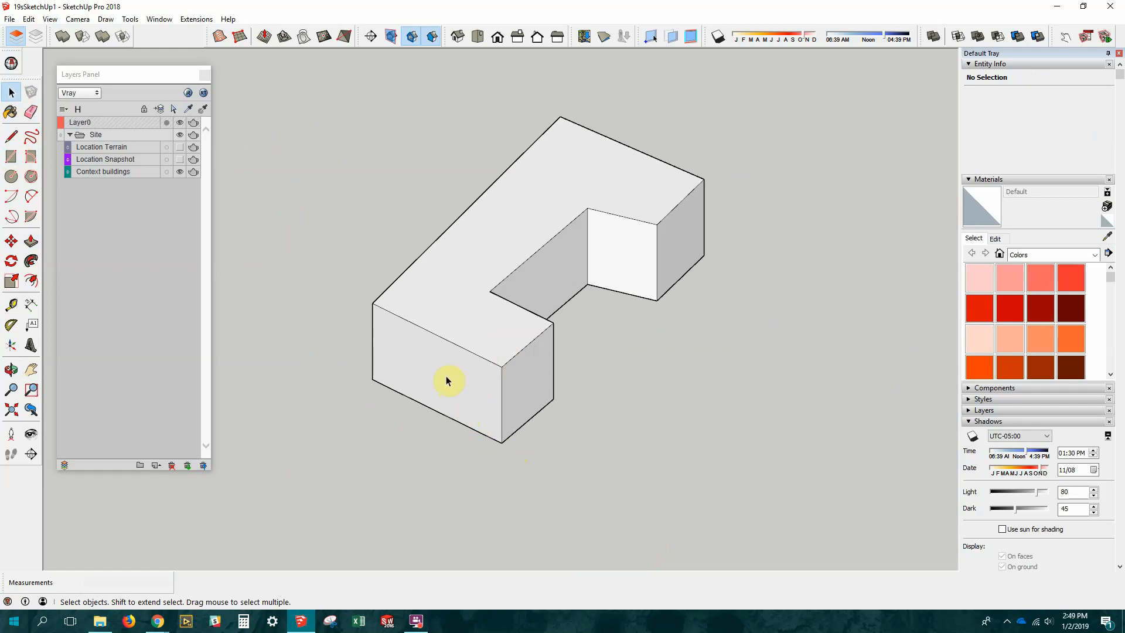
Select both adjoining faces of the two-part building footprint with their edges and make them a group.
scroll(449, 381, down, 8)
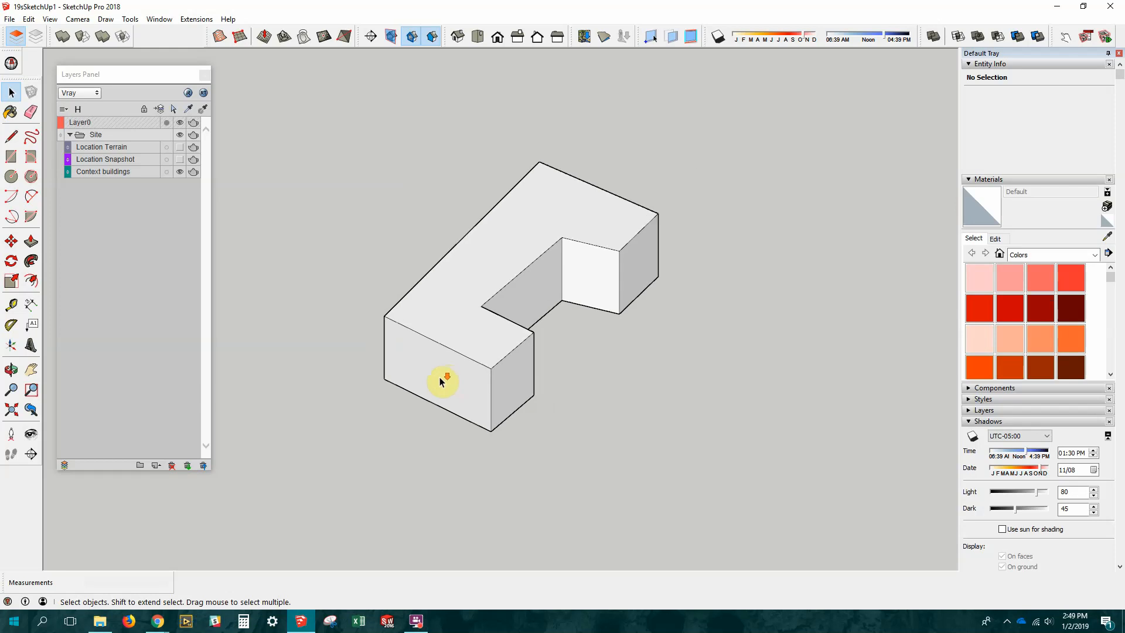
middle_drag(465, 360, 636, 457)
drag(698, 483, 598, 389)
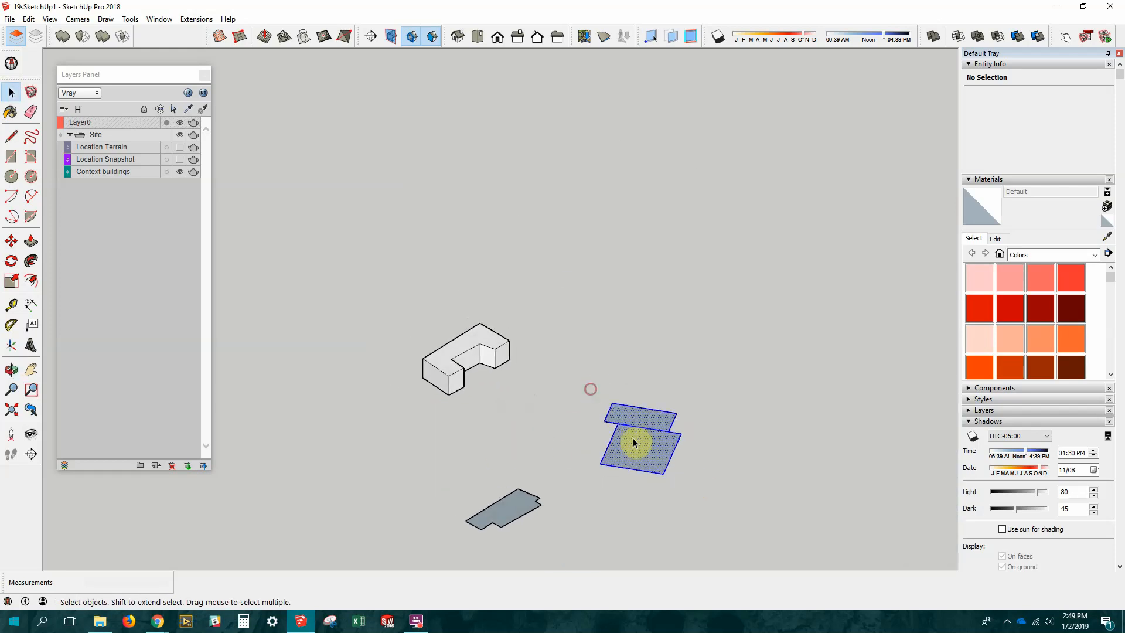
right_click(627, 446)
click(678, 338)
scroll(645, 460, up, 2)
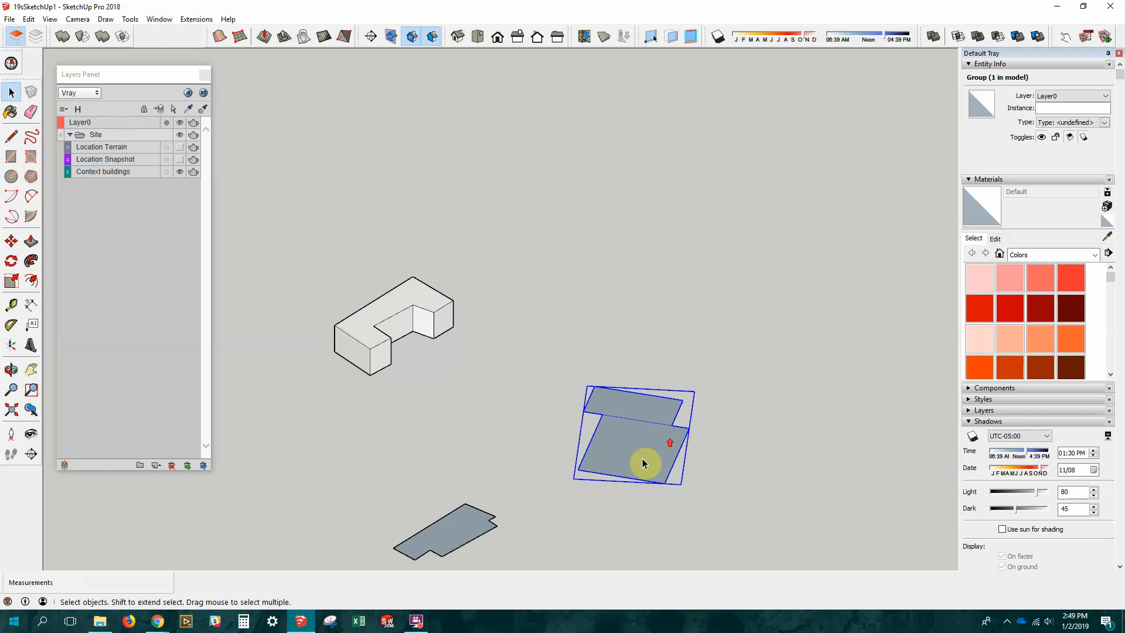
Open the two-part footprint's group and extrude its narrower face upward 150'.
double_click(651, 405)
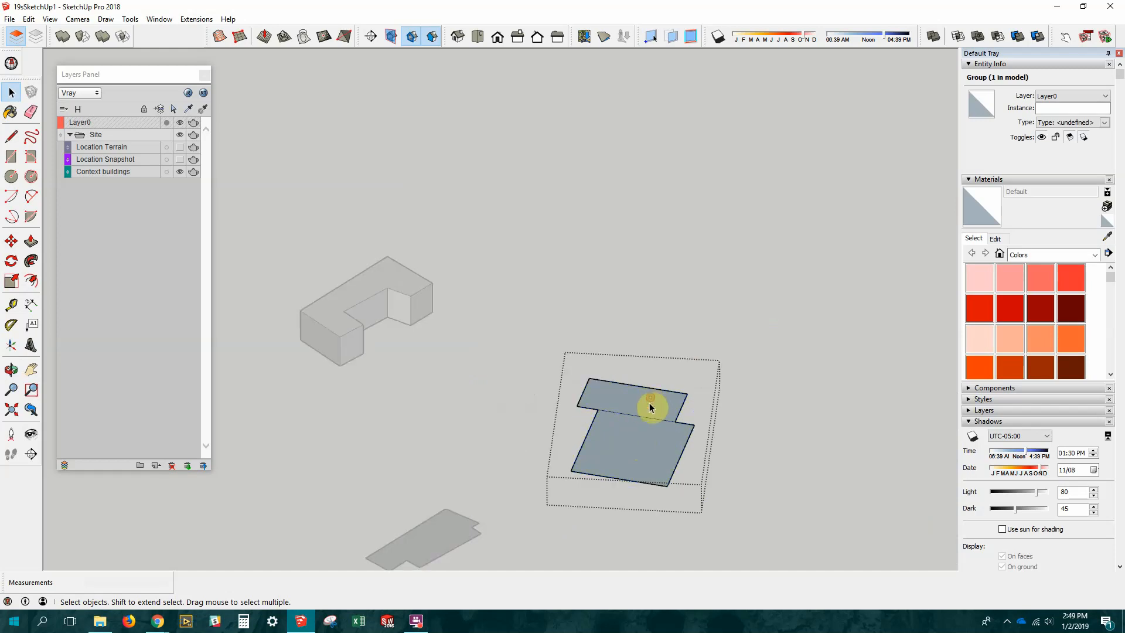
click(649, 408)
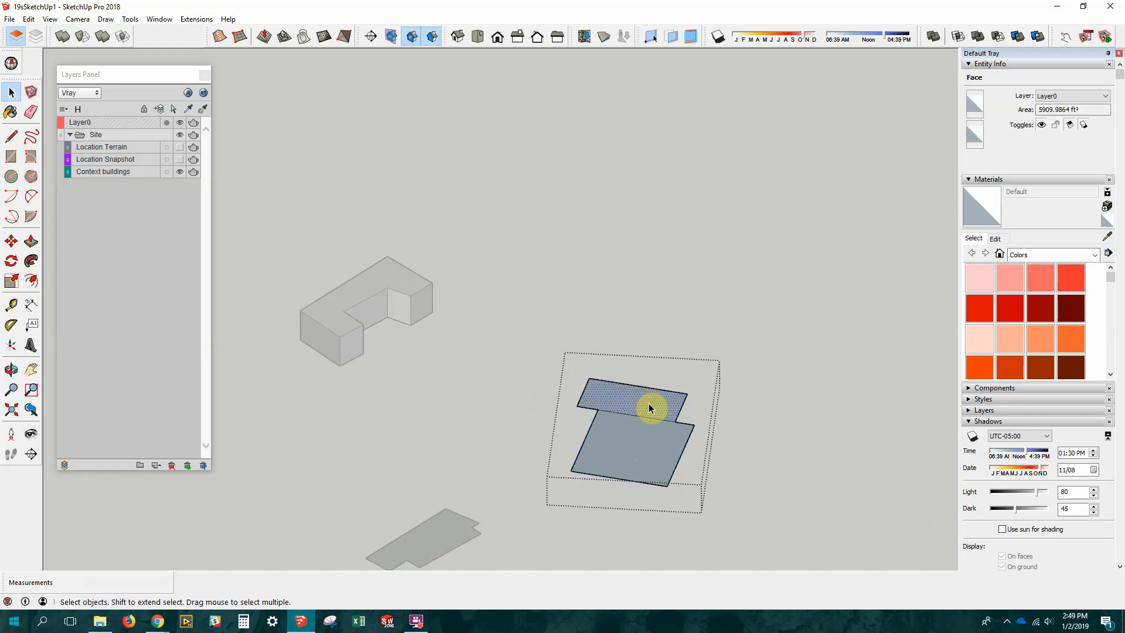
key(p)
drag(649, 407, 649, 335)
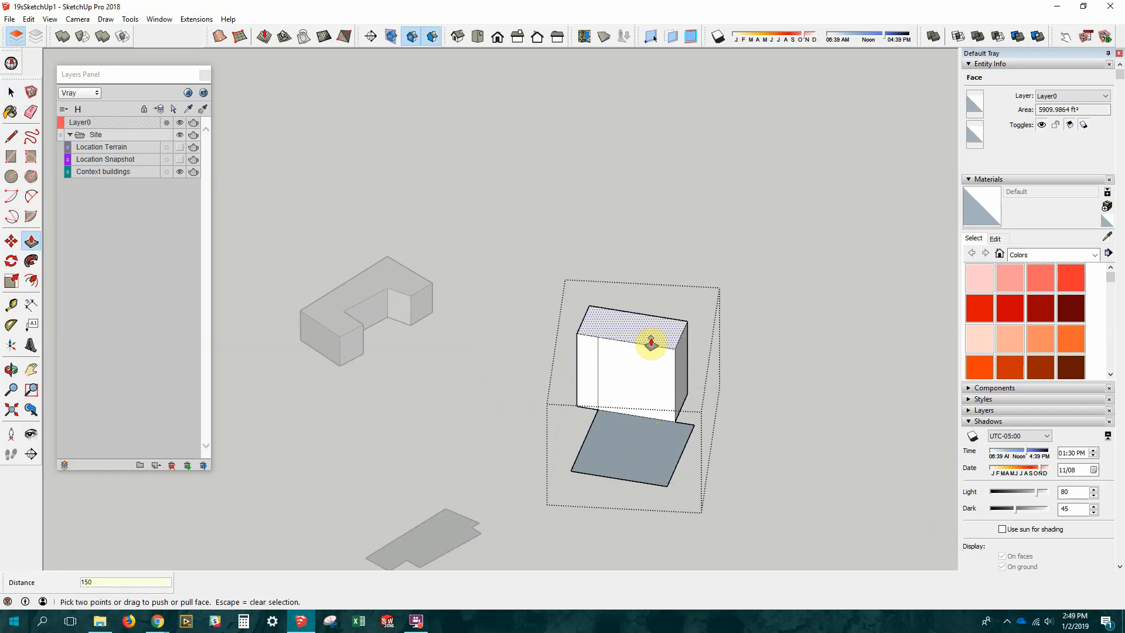
double_click(651, 342)
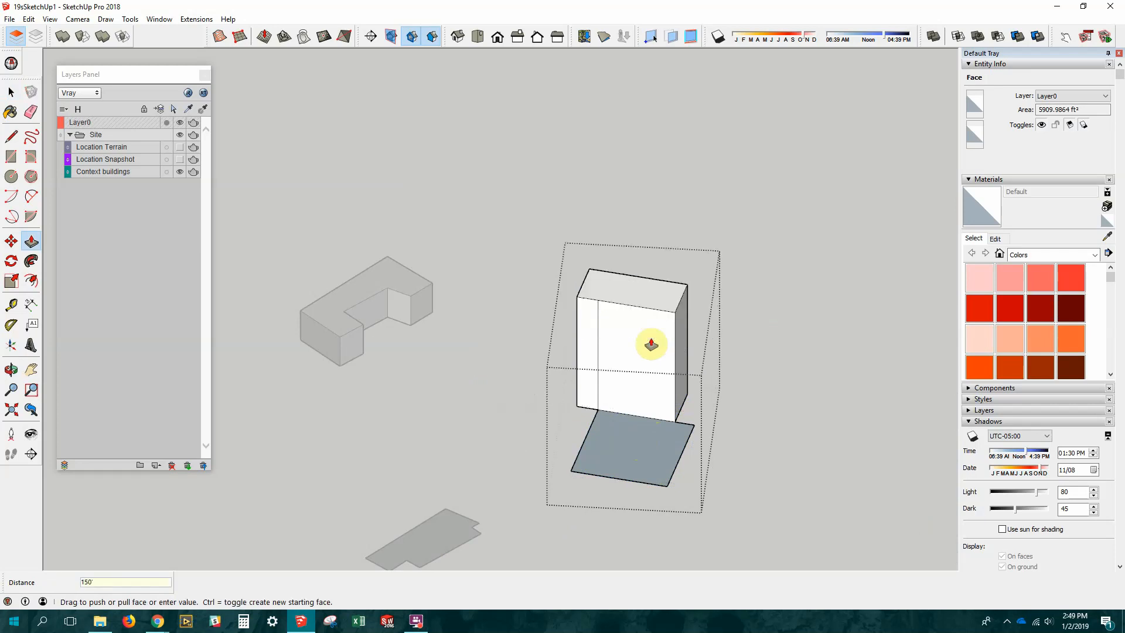
Extrude the larger adjoining face upward 40' and close the group.
click(626, 445)
click(631, 410)
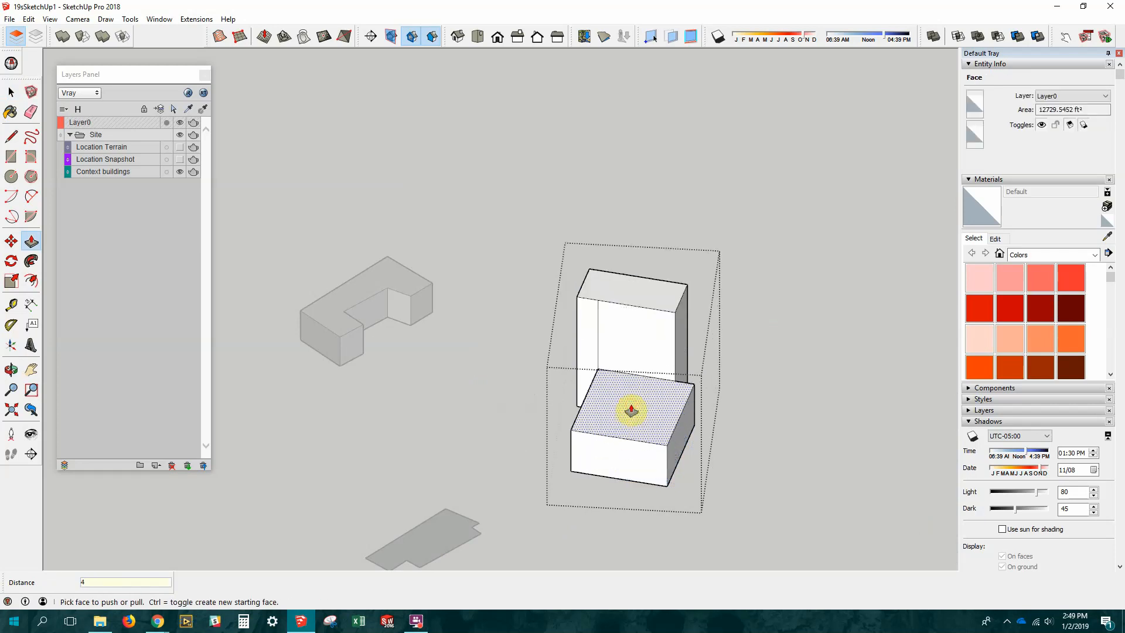
text(40')
key(Return)
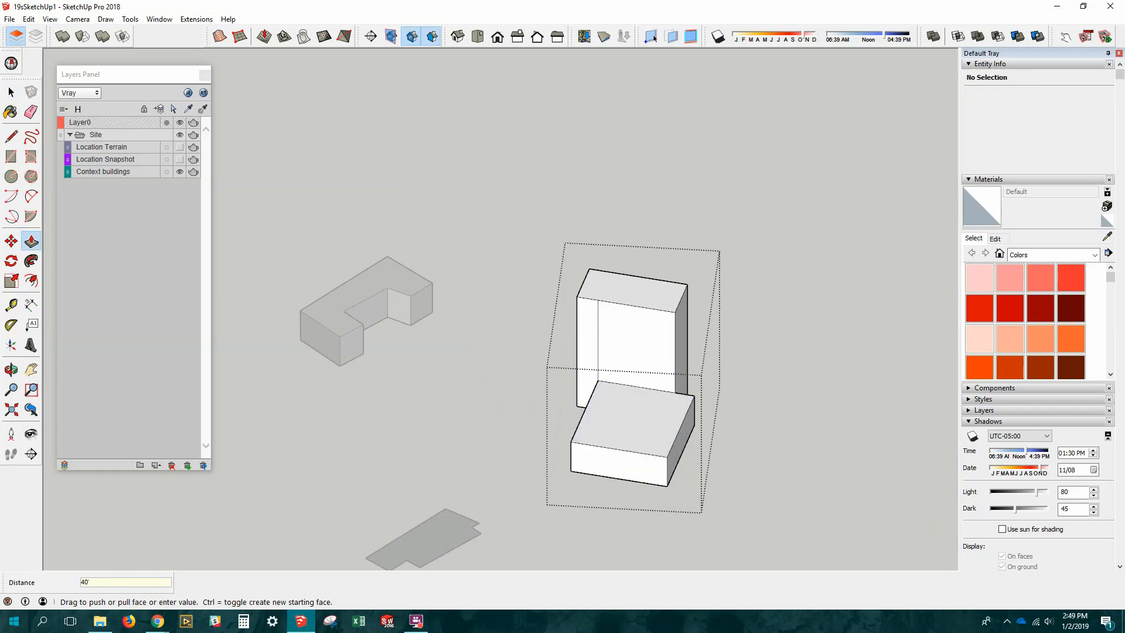
key(space)
click(549, 206)
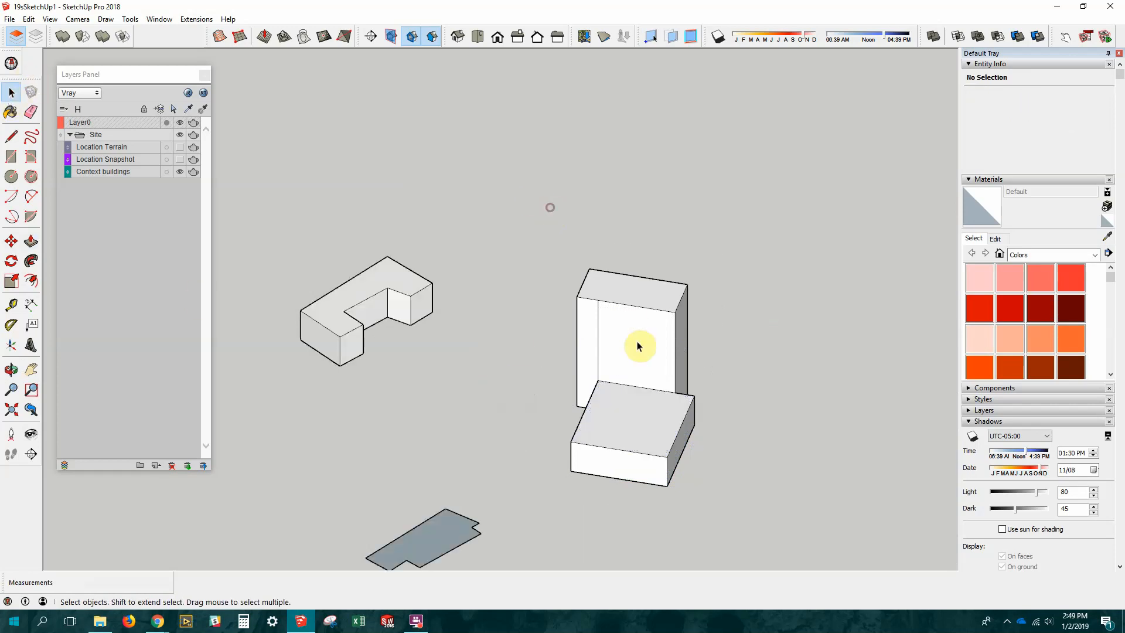
Reopen the two-part building's group and inspect the separate faces on the tall block's wall above the low block.
click(599, 332)
double_click(599, 332)
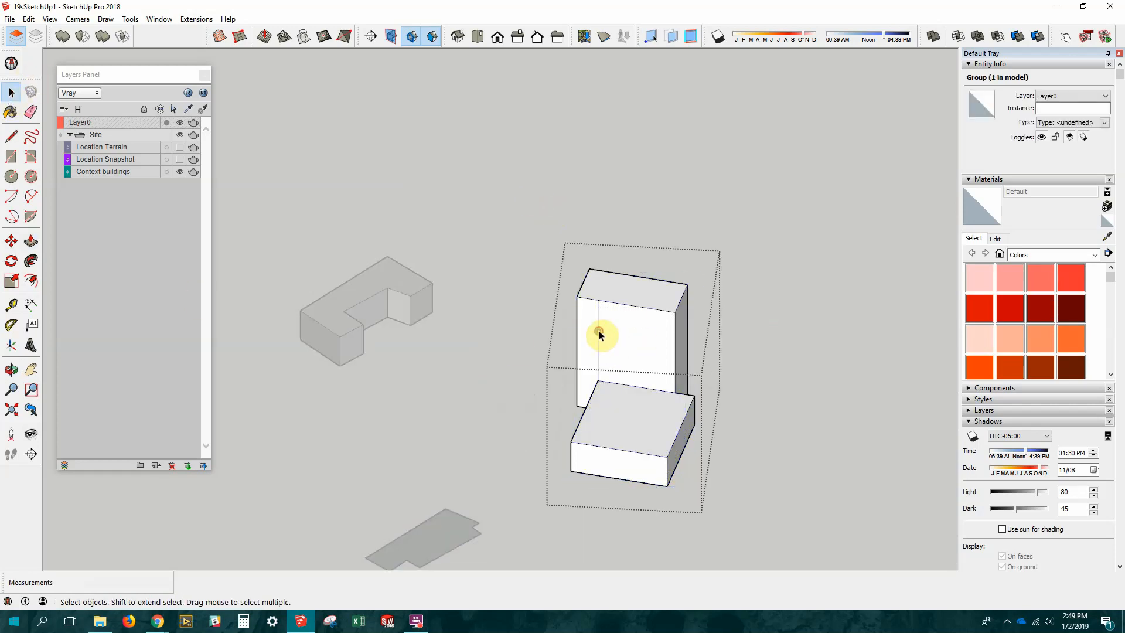
triple_click(599, 333)
click(622, 333)
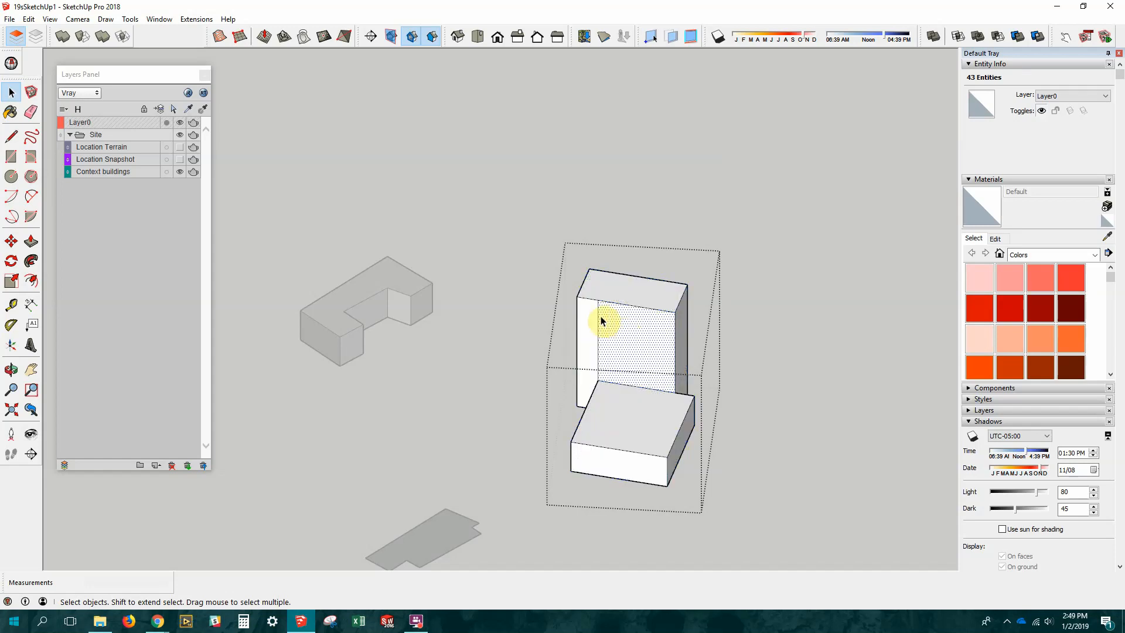
scroll(601, 323, up, 3)
click(585, 320)
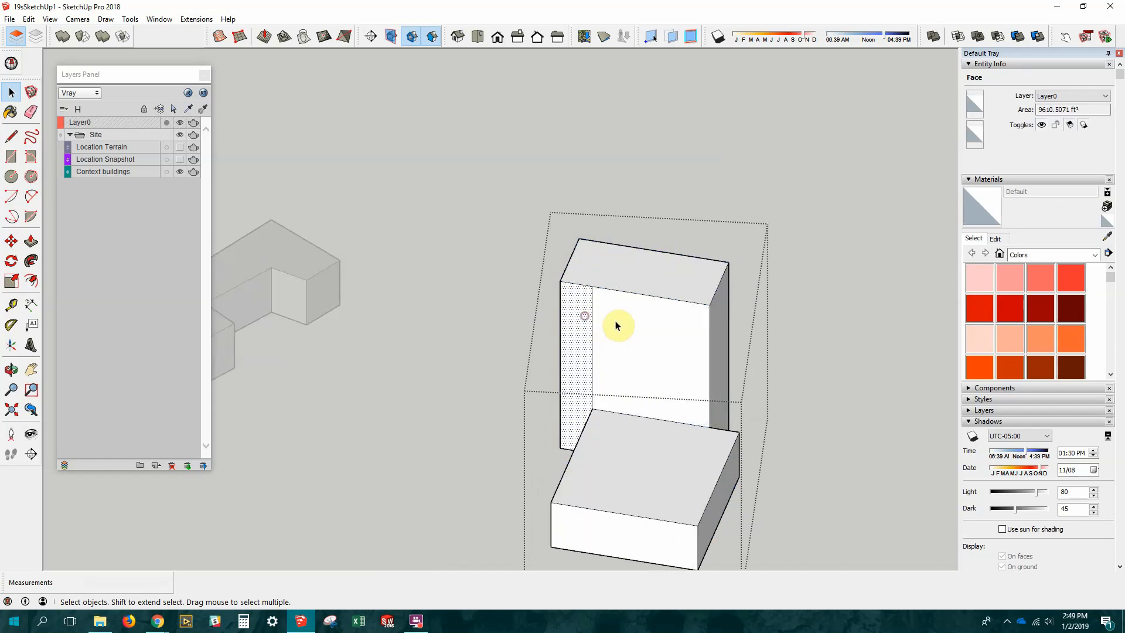
click(622, 323)
middle_drag(618, 445, 612, 446)
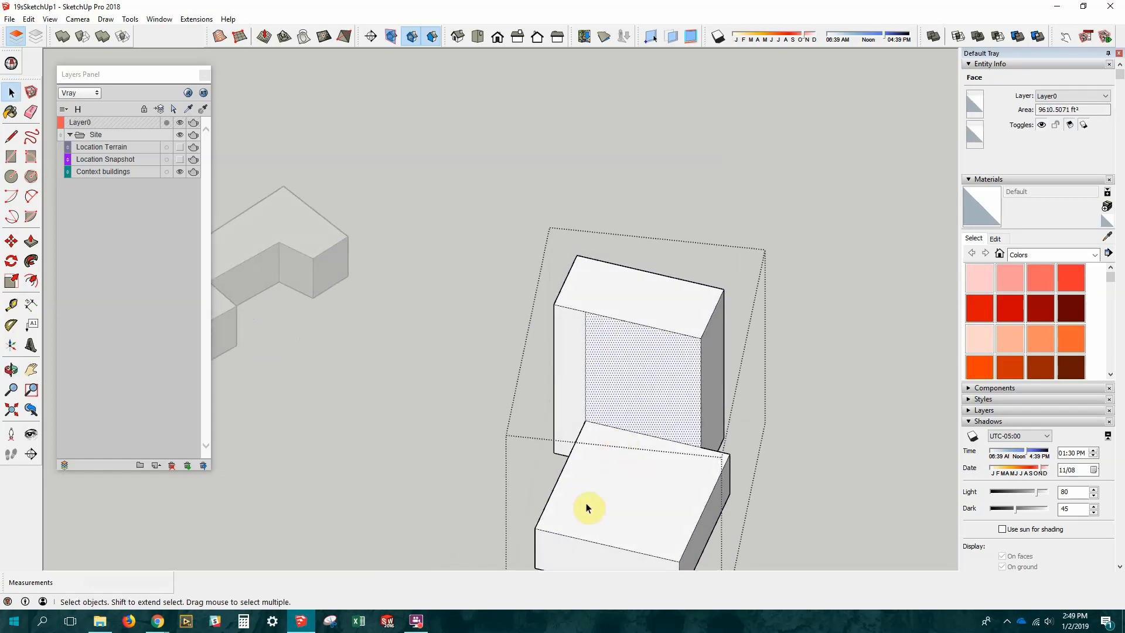
Delete the vertical edge splitting the tall block's wall above the low block and close the two-part building's group.
click(576, 382)
click(607, 387)
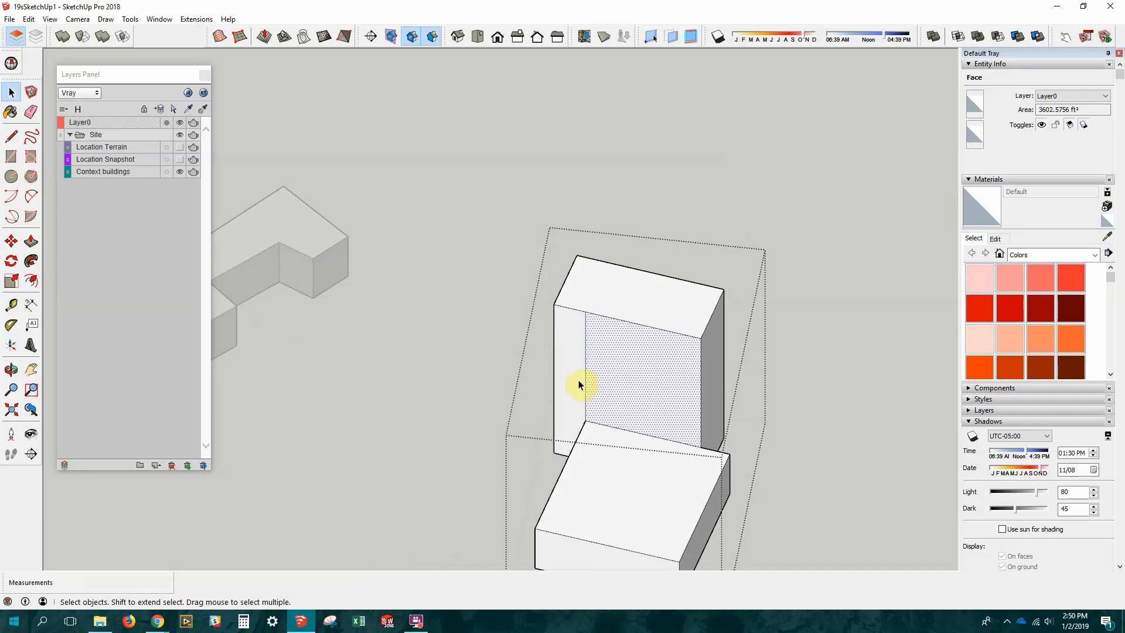
click(578, 382)
click(607, 371)
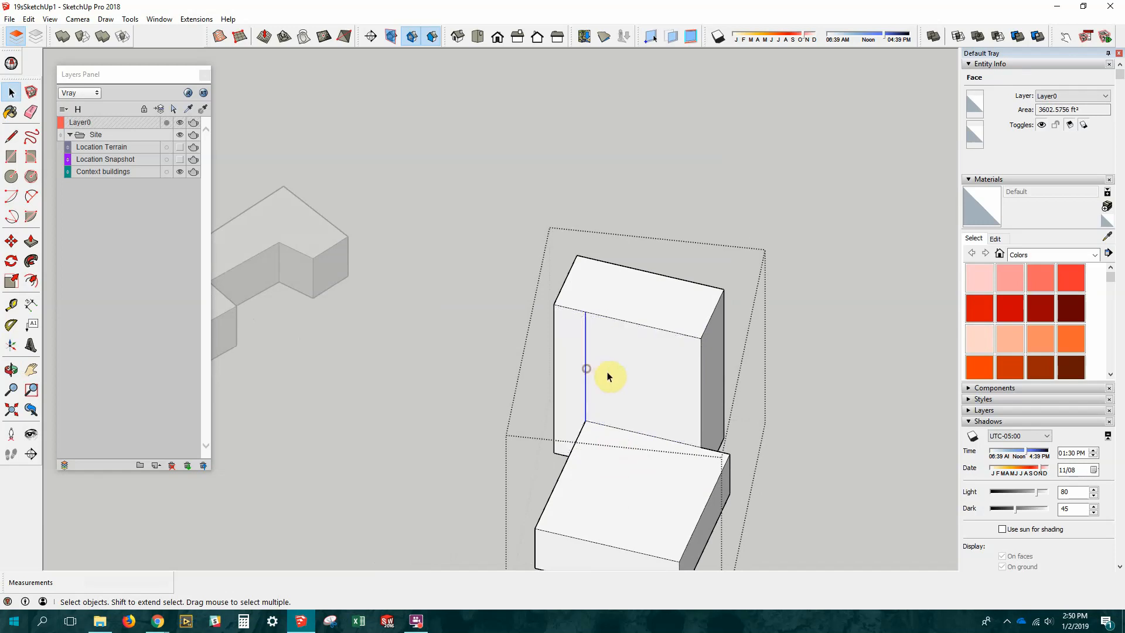
click(575, 377)
scroll(594, 356, up, 1)
scroll(592, 357, up, 1)
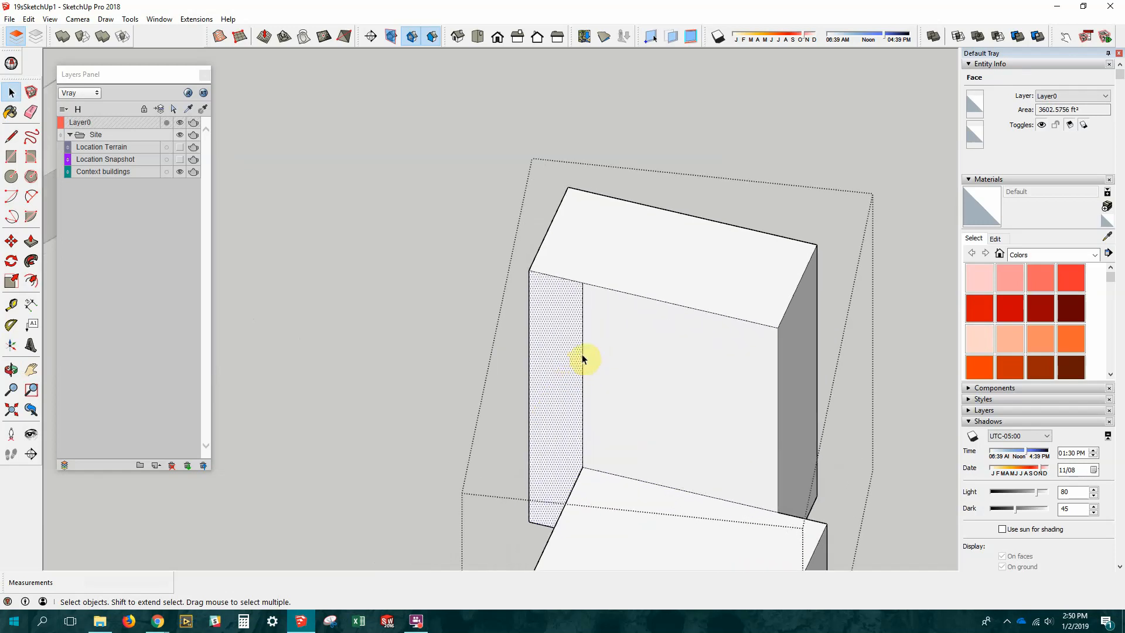
click(583, 355)
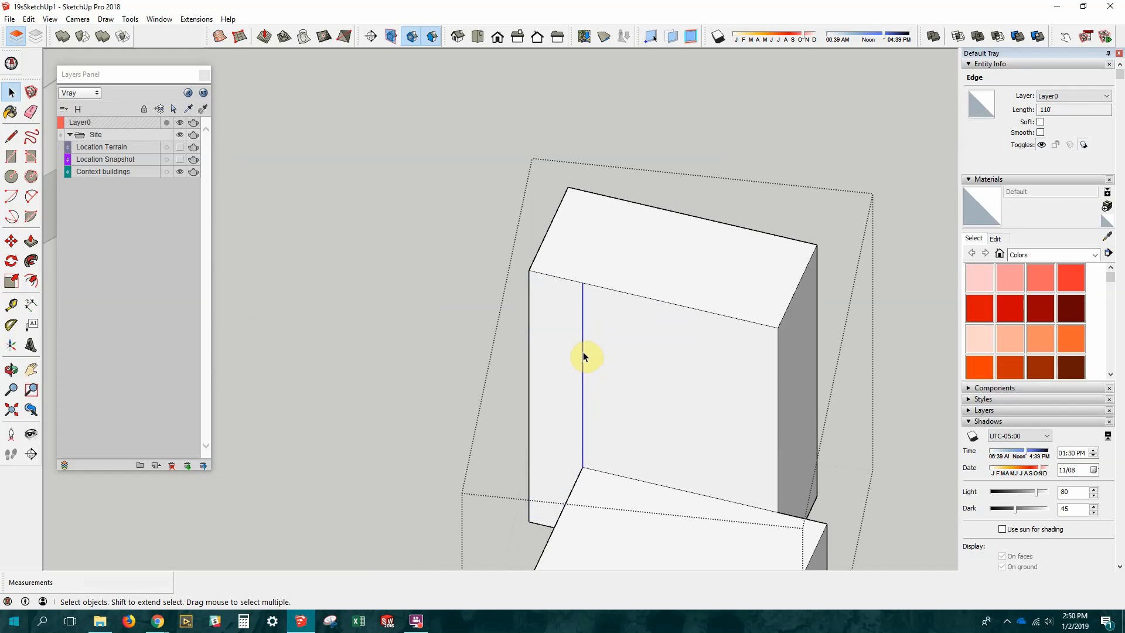
key(Delete)
scroll(591, 328, down, 4)
middle_drag(581, 461, 565, 192)
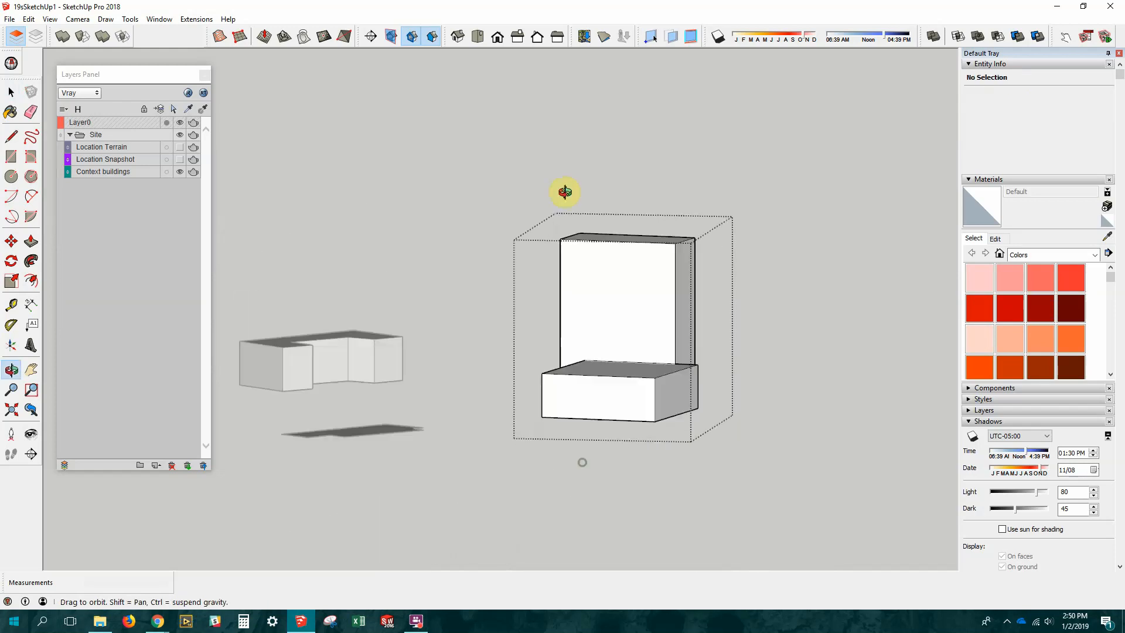
middle_drag(578, 401, 638, 550)
middle_drag(626, 482, 506, 444)
scroll(478, 406, down, 4)
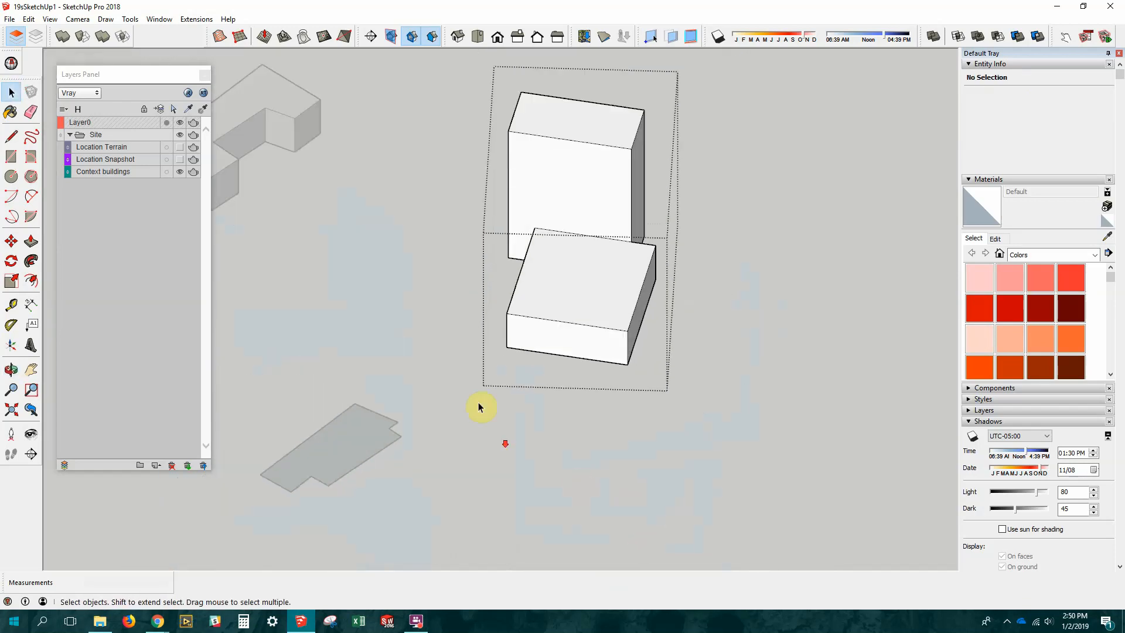
click(413, 312)
Extrude the remaining ungrouped stepped footprint upward 25'.
middle_drag(505, 350, 432, 359)
middle_drag(258, 440, 488, 514)
drag(350, 413, 351, 413)
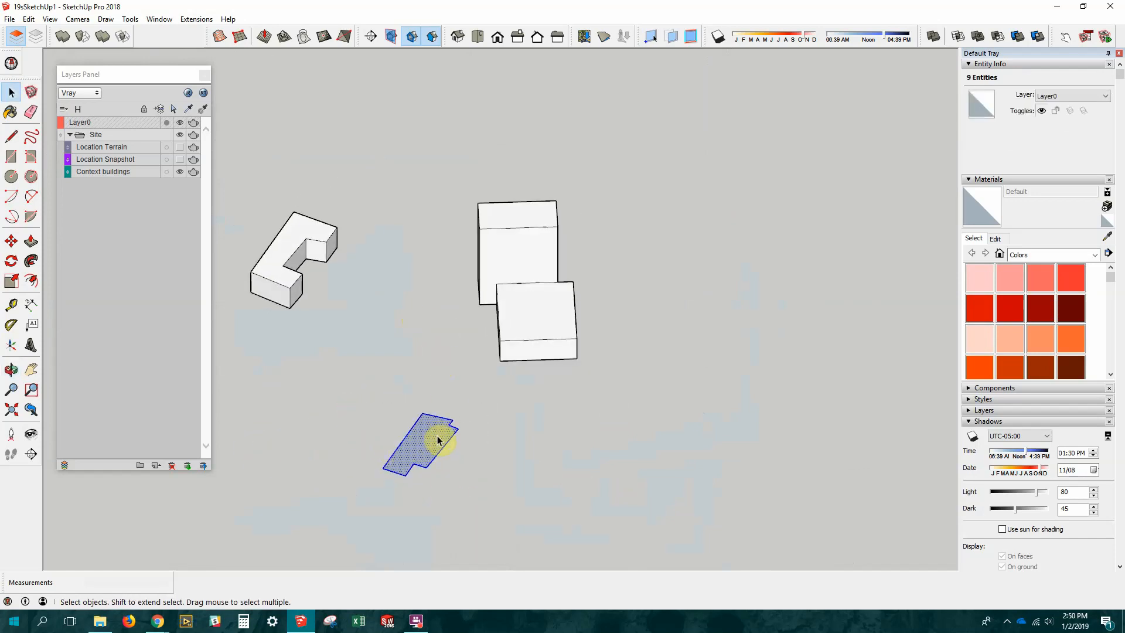
key(p)
drag(432, 449, 429, 436)
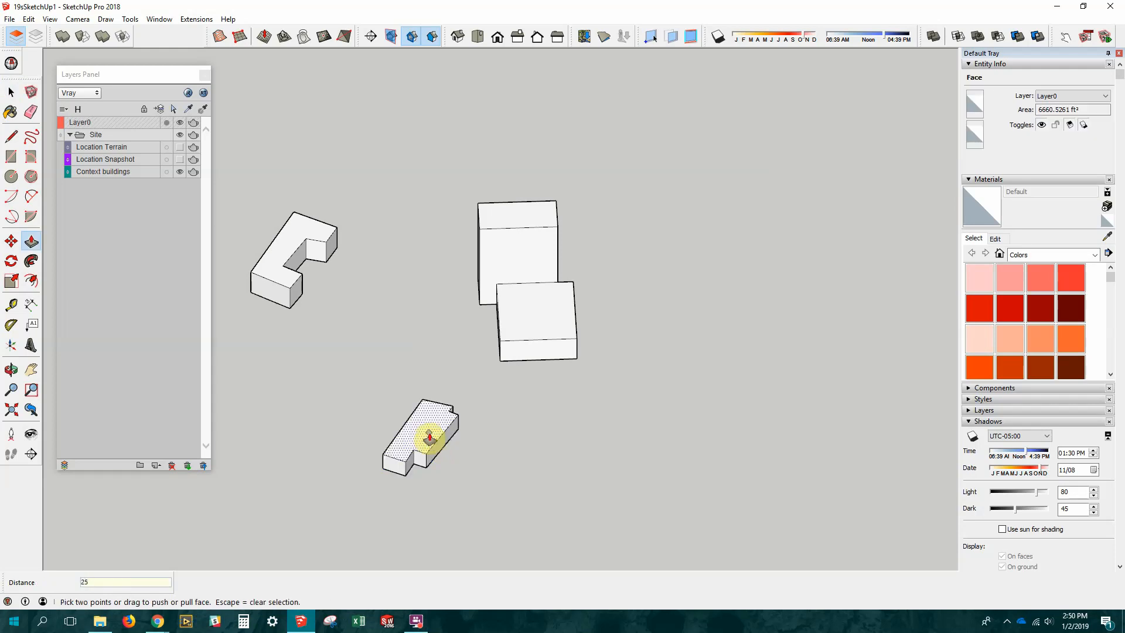
key(Return)
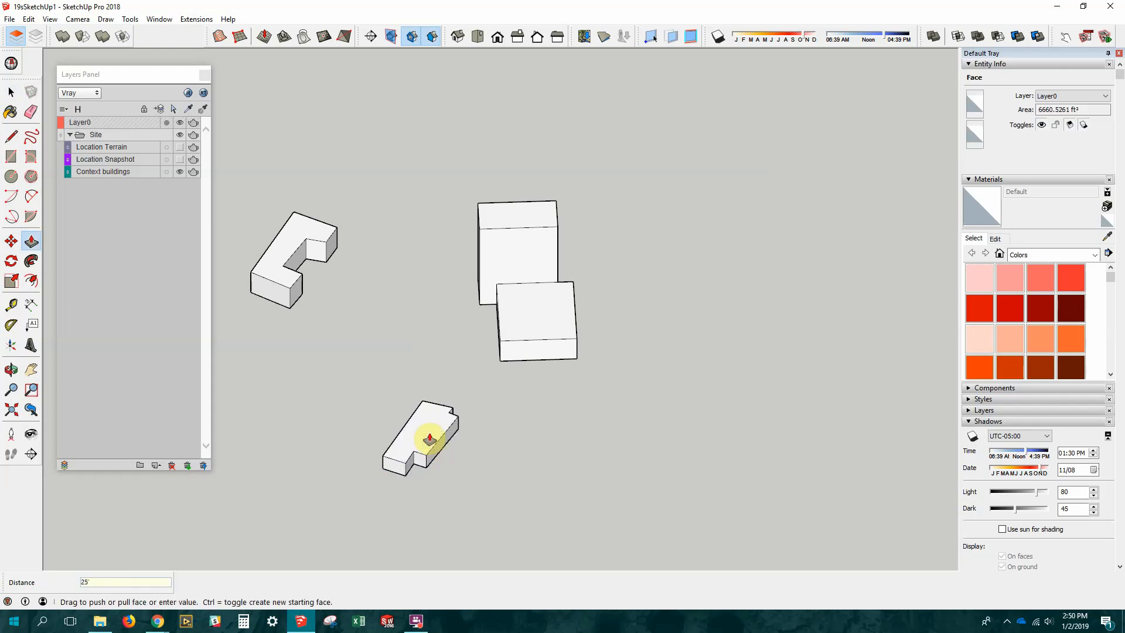
Inspect the separate loose faces of the newly extruded stepped building mass.
click(10, 92)
click(431, 432)
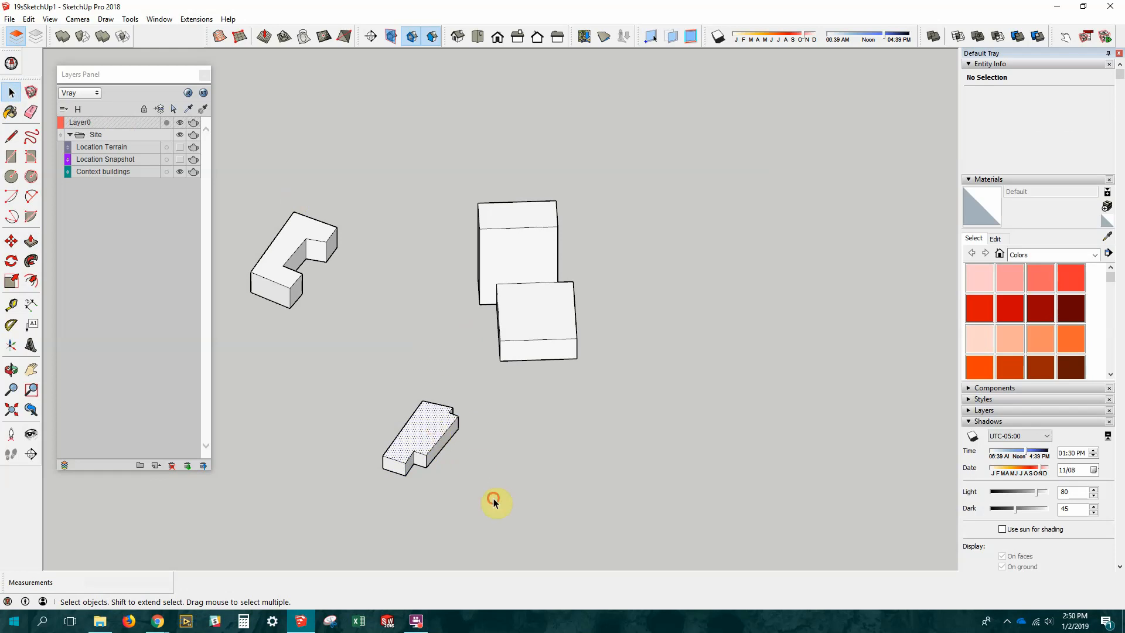
click(494, 499)
drag(487, 522, 389, 409)
click(499, 488)
scroll(475, 483, up, 3)
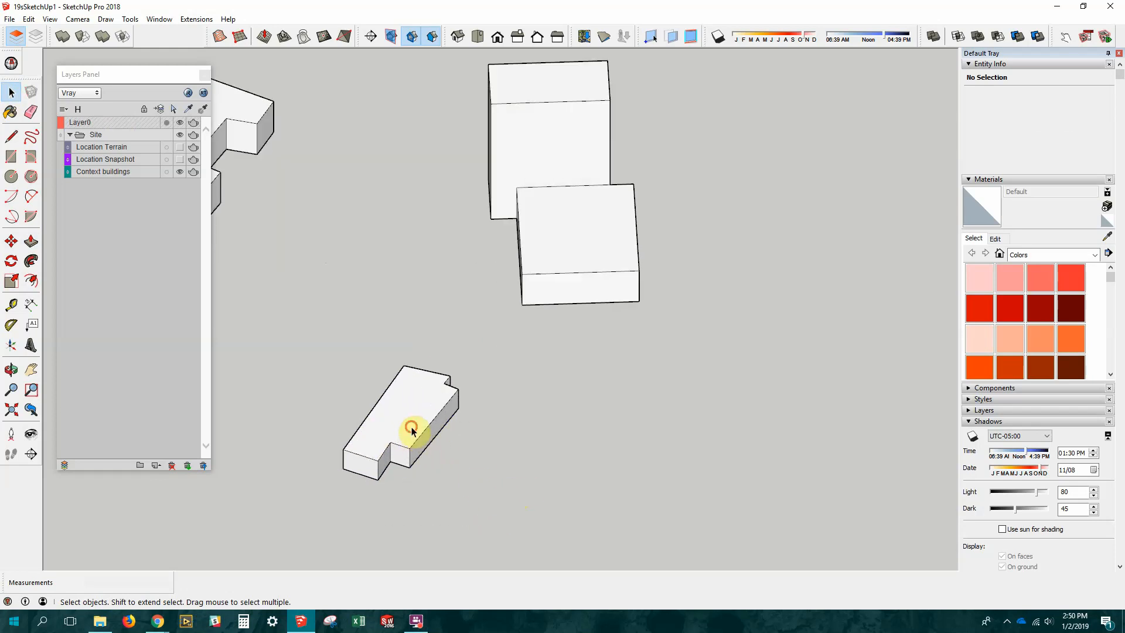
click(412, 431)
click(371, 468)
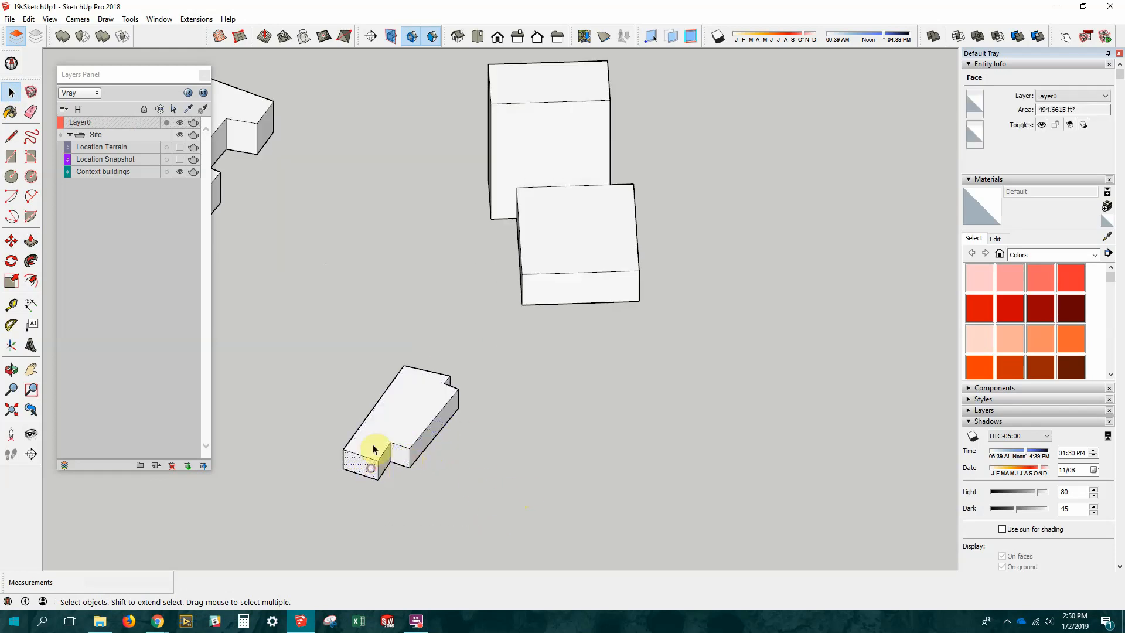
click(376, 440)
middle_drag(461, 433, 426, 459)
click(450, 472)
scroll(470, 473, down, 2)
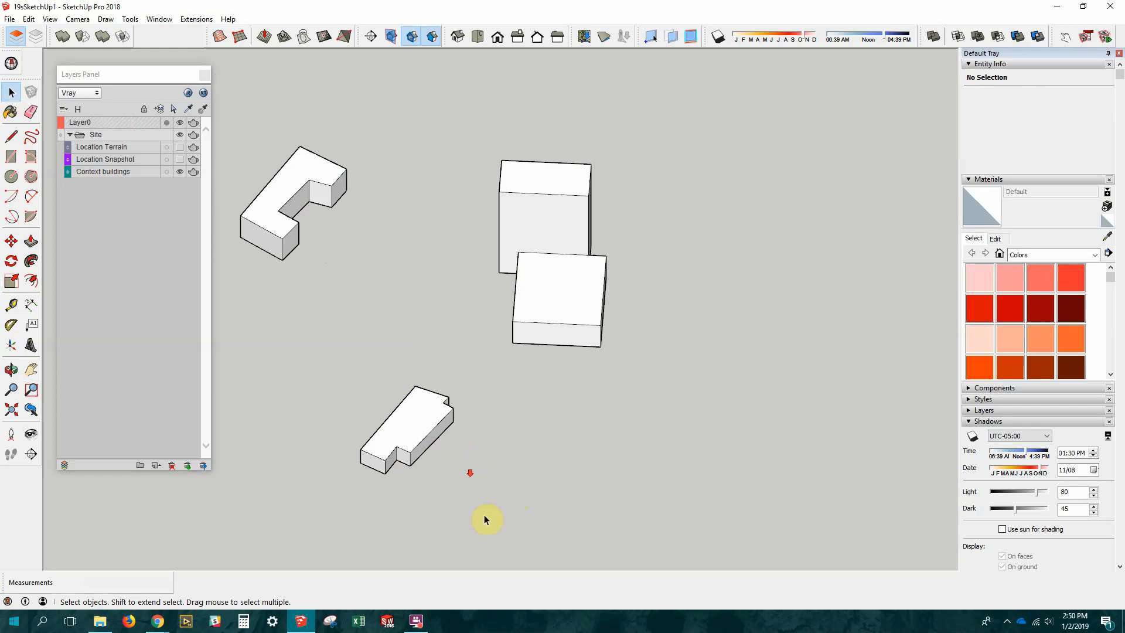
Select all faces and edges of the loose stepped building mass and make them a group.
drag(486, 520, 342, 376)
right_click(399, 418)
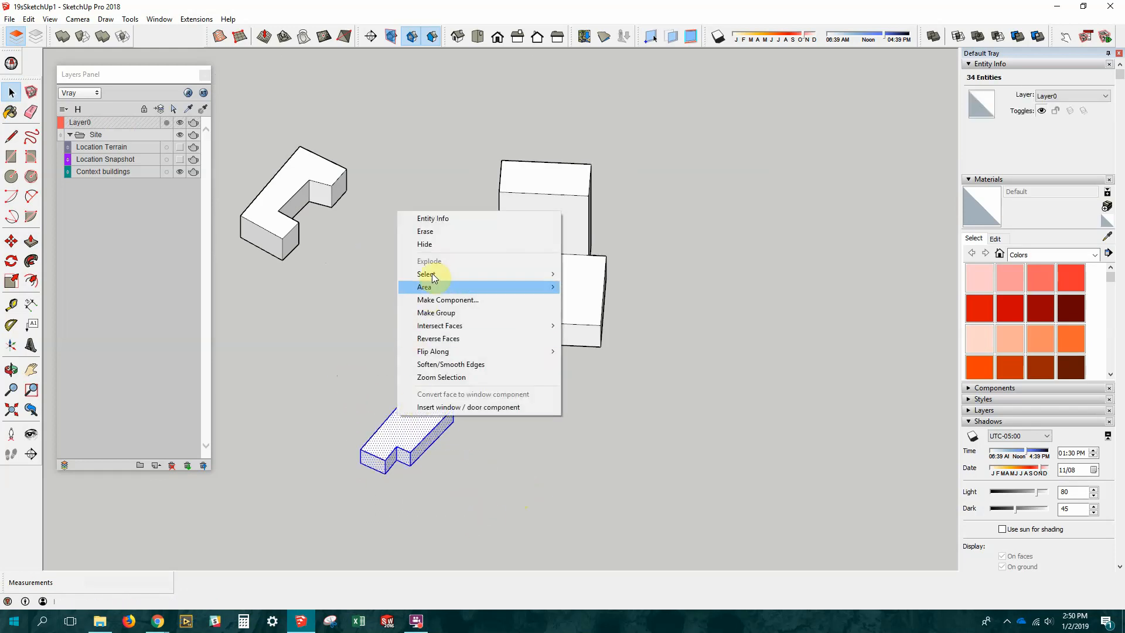
click(433, 314)
click(366, 392)
scroll(559, 459, down, 2)
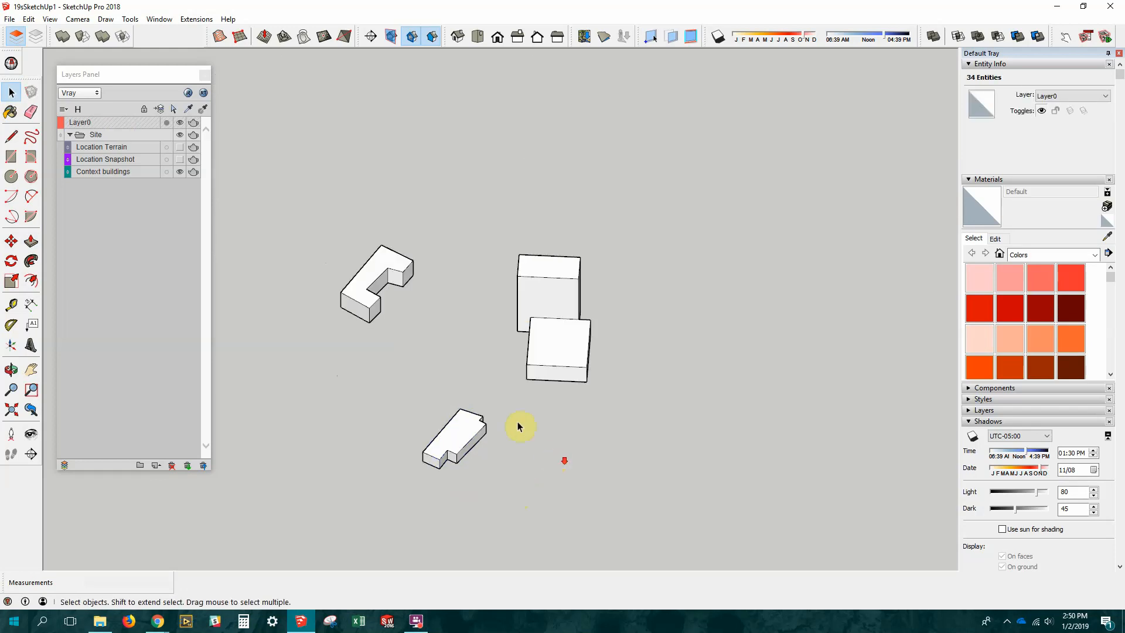
scroll(517, 427, down, 2)
middle_drag(500, 411, 527, 404)
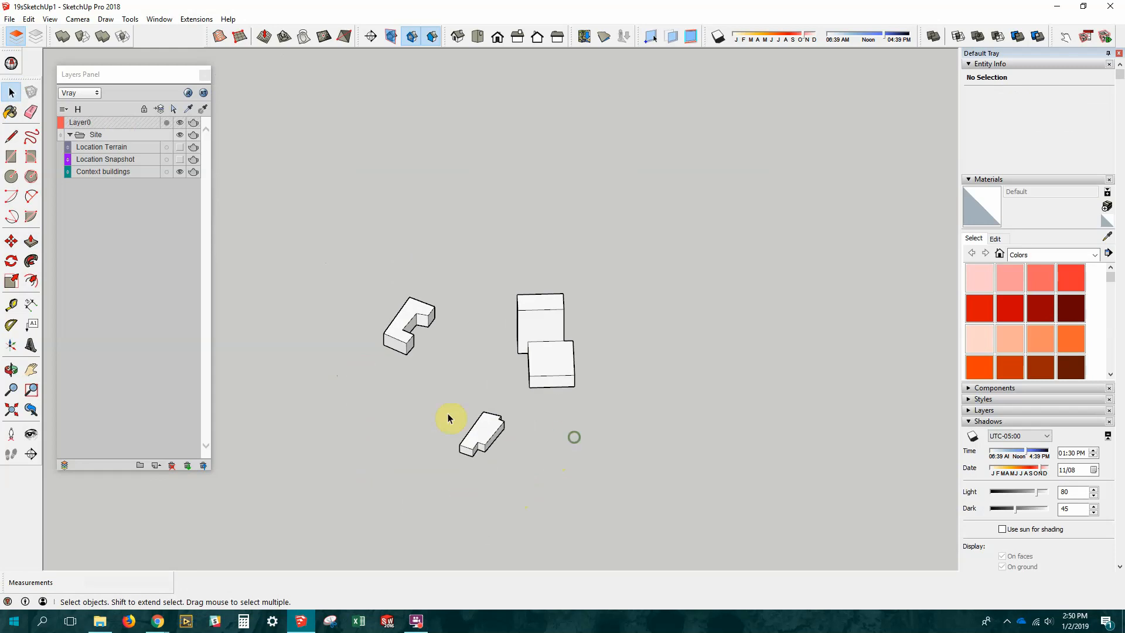
Select all three building groups and assign them to the Context buildings layer.
key(ctrl+a)
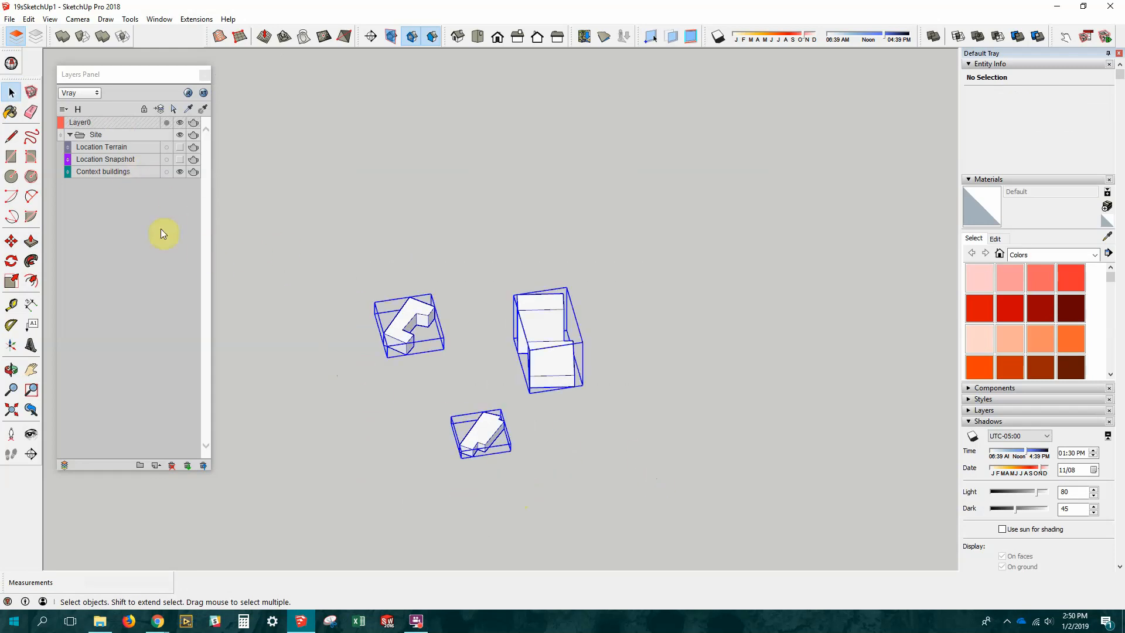
click(108, 172)
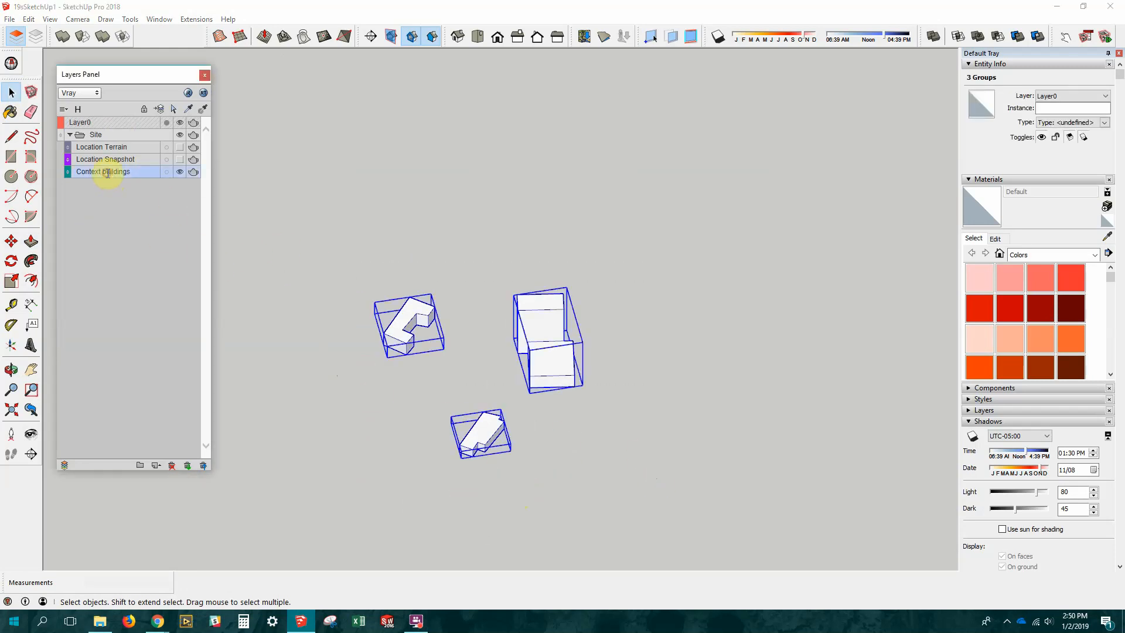
click(160, 110)
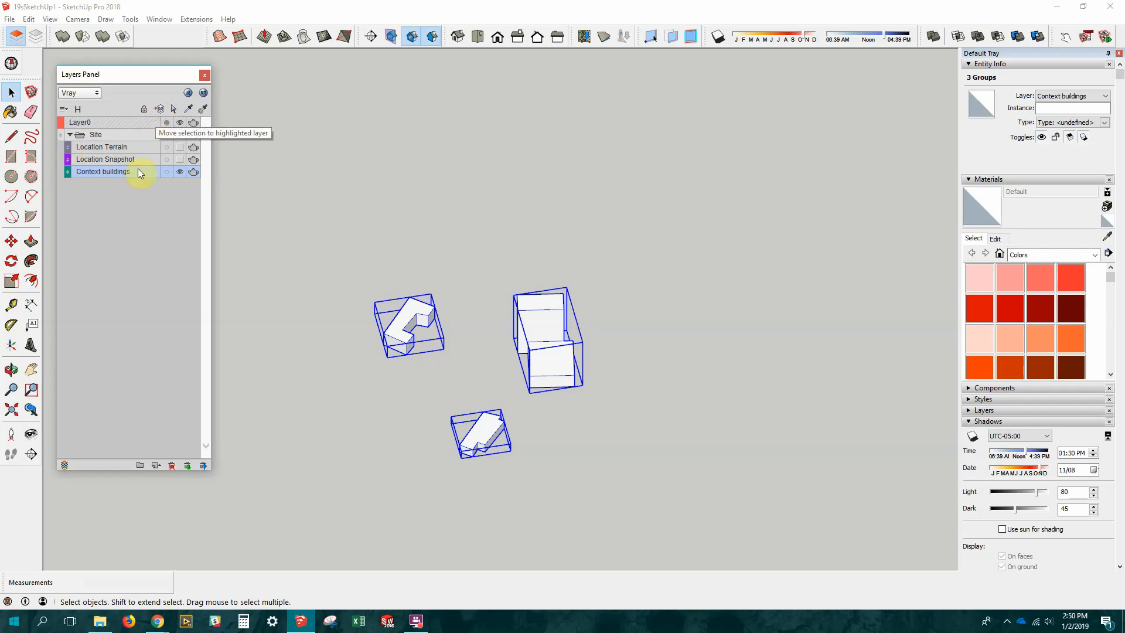
Check the groups' layer assignment by hiding and showing the Context buildings layer.
click(180, 172)
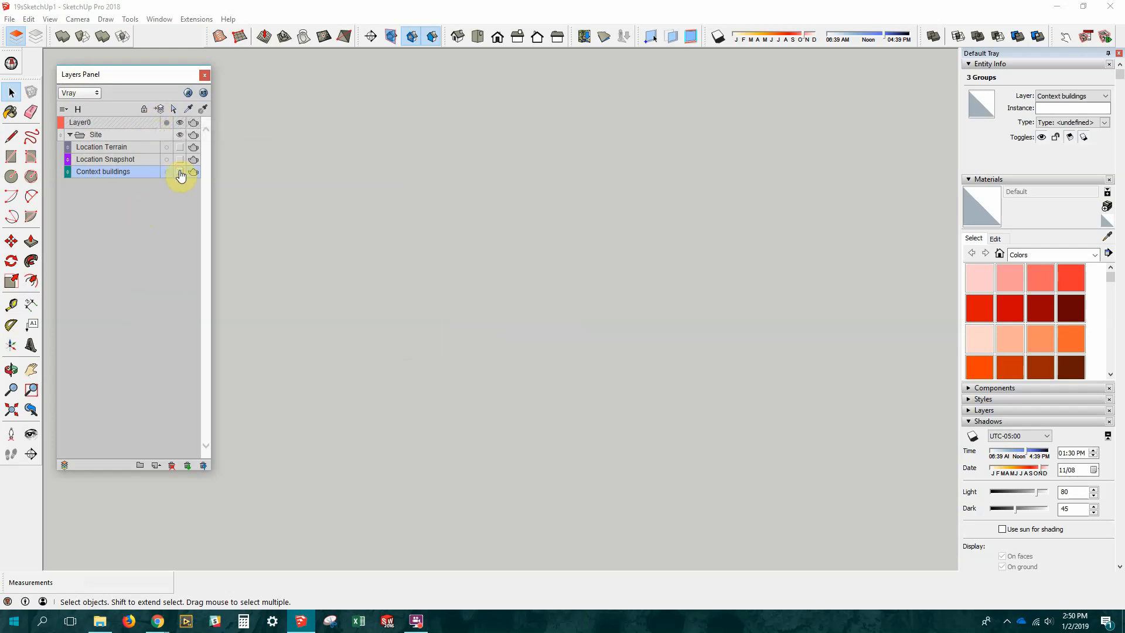
click(180, 172)
click(180, 172)
click(180, 172)
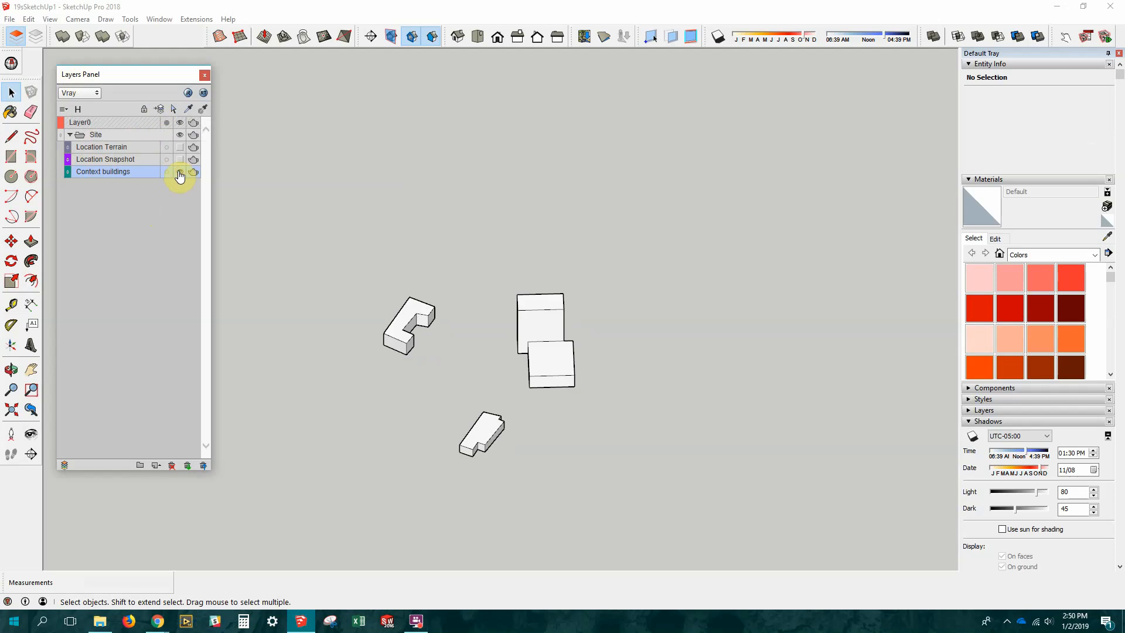
click(307, 292)
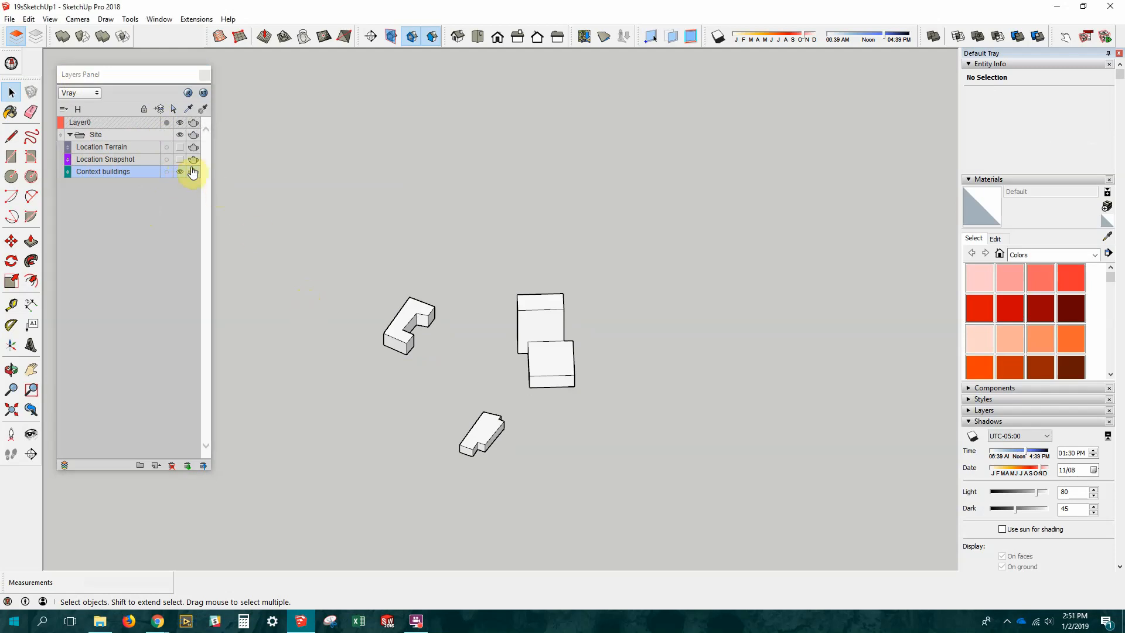
Show the Location Terrain layer beneath the buildings and switch the camera from parallel projection to Perspective.
click(180, 147)
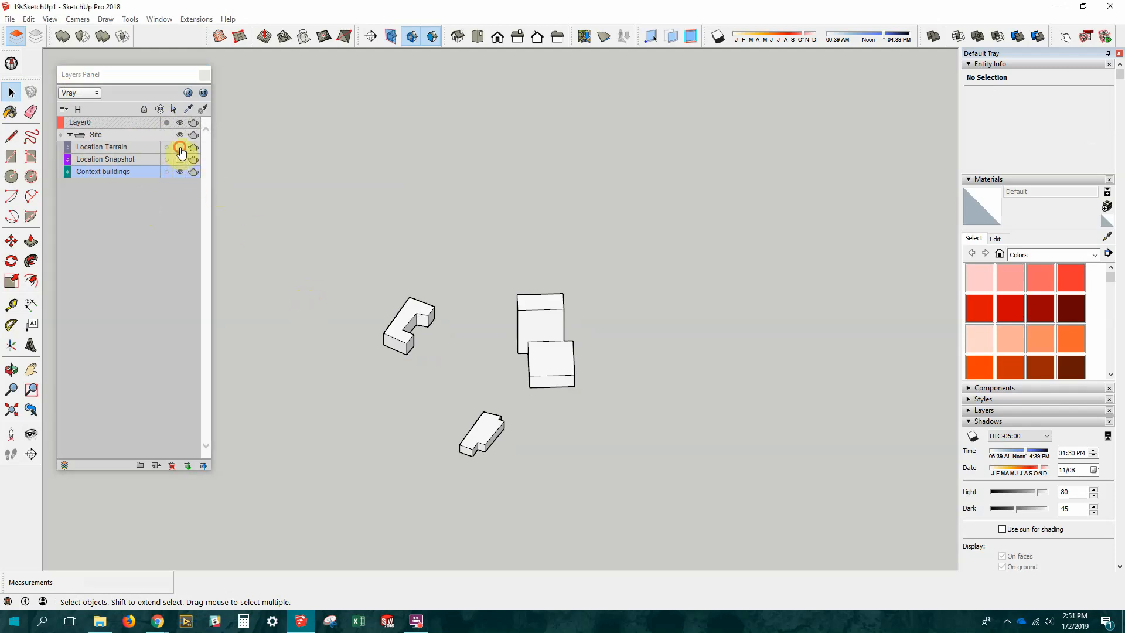
middle_drag(372, 434, 328, 296)
drag(327, 296, 292, 464)
middle_drag(293, 464, 289, 472)
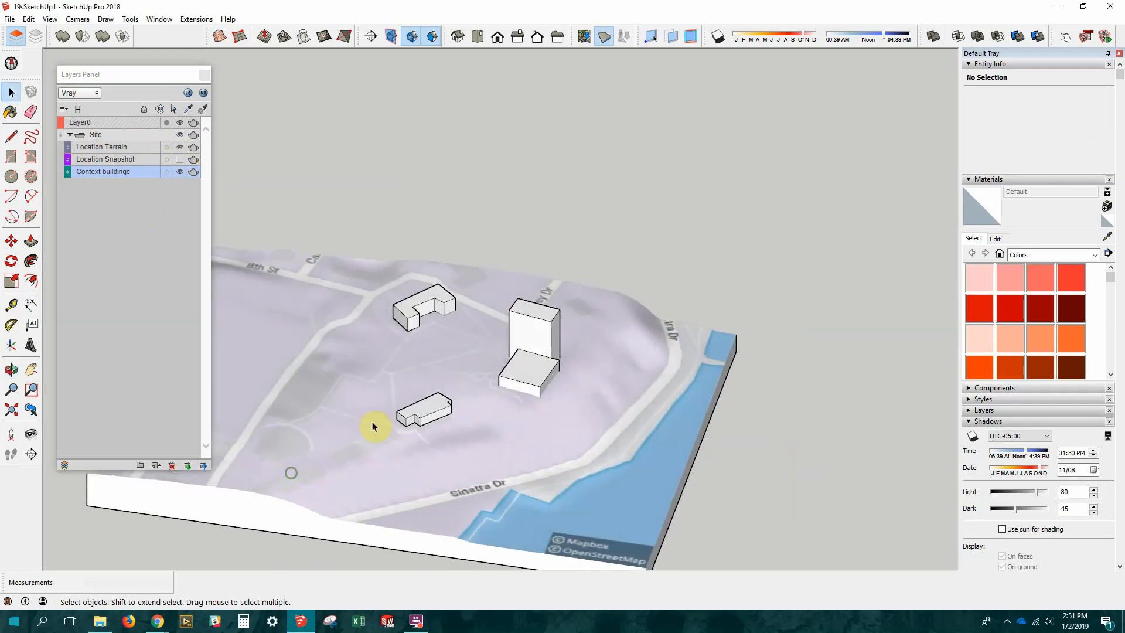
scroll(410, 426, down, 2)
middle_drag(412, 428, 445, 494)
middle_drag(396, 403, 246, 201)
click(75, 21)
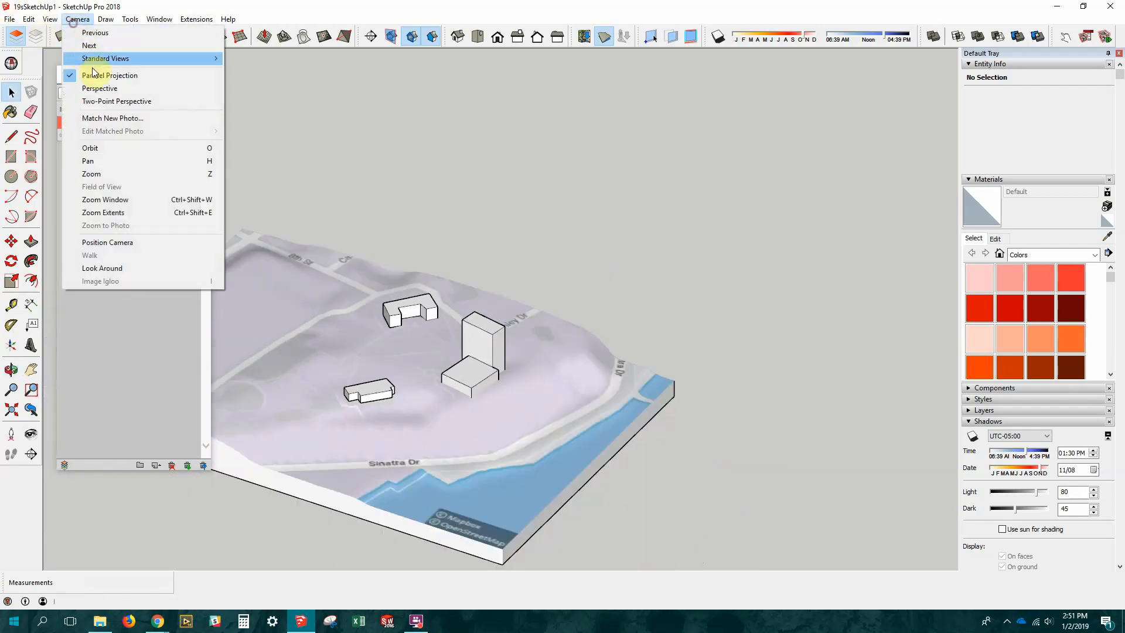
click(95, 86)
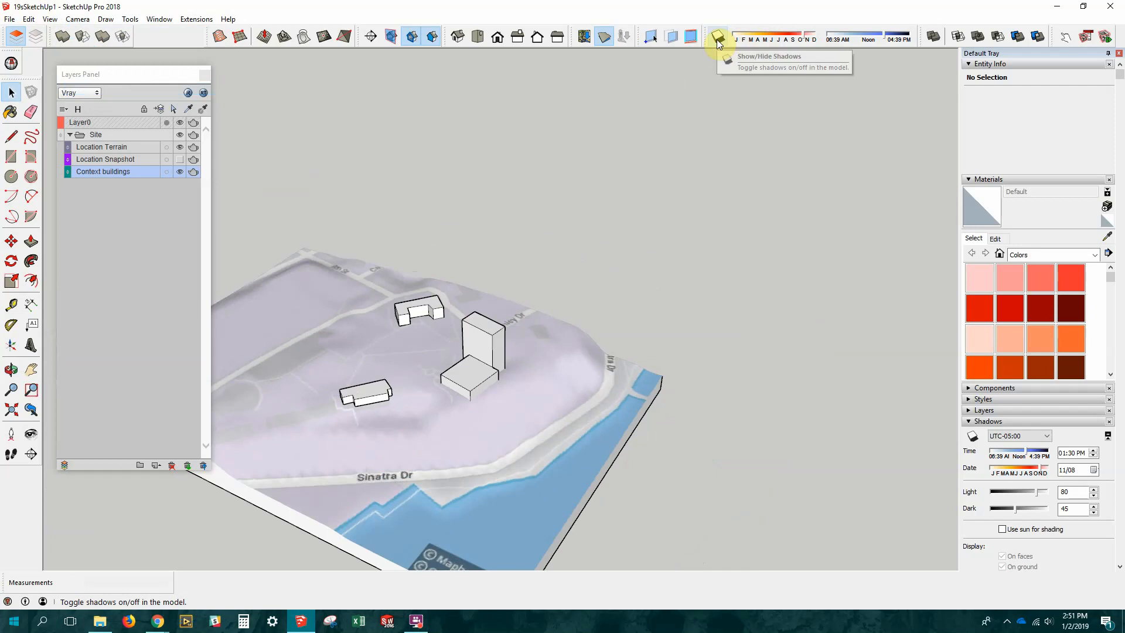
Turn on shadows in the model and set the sun to 11/09 at 12:51 PM.
right_click(146, 33)
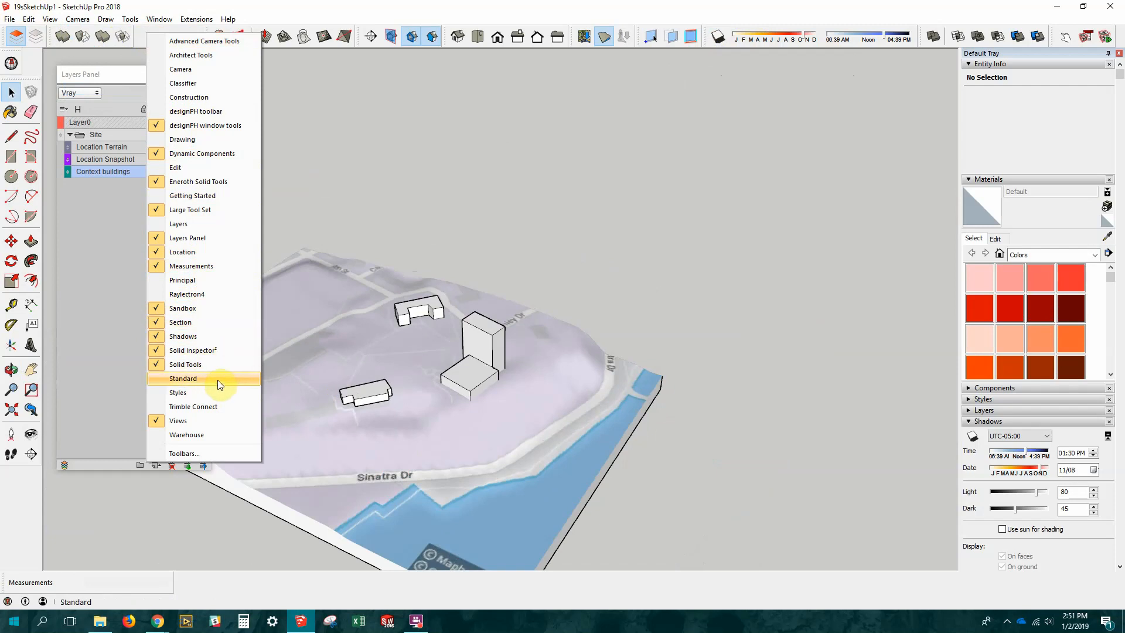
click(717, 37)
middle_drag(684, 150, 701, 234)
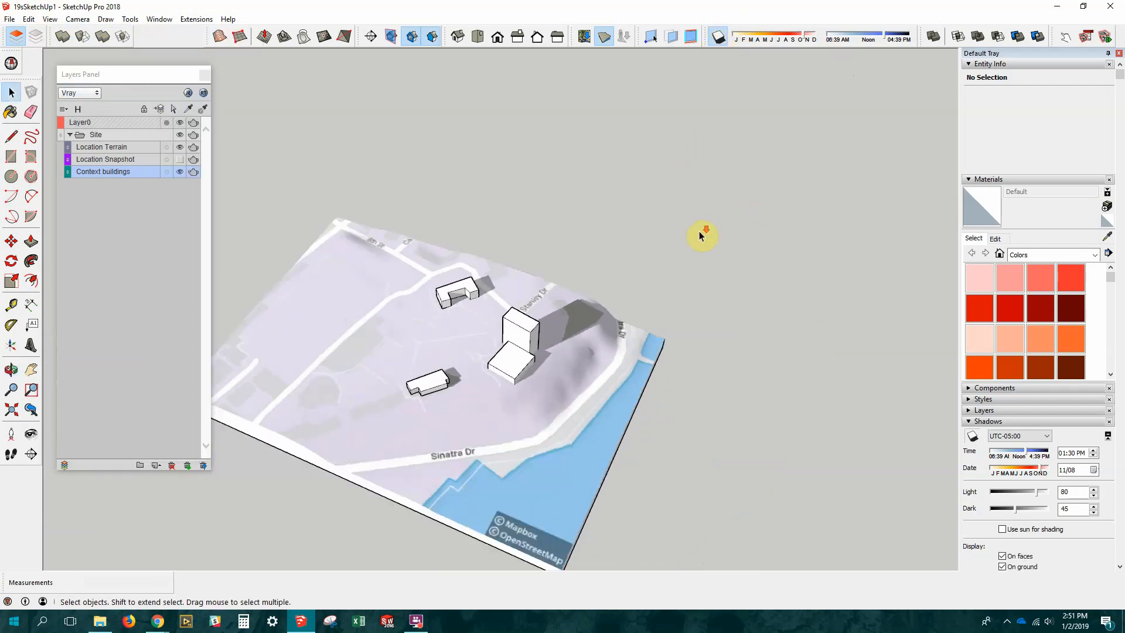
scroll(702, 233, down, 1)
scroll(502, 370, up, 1)
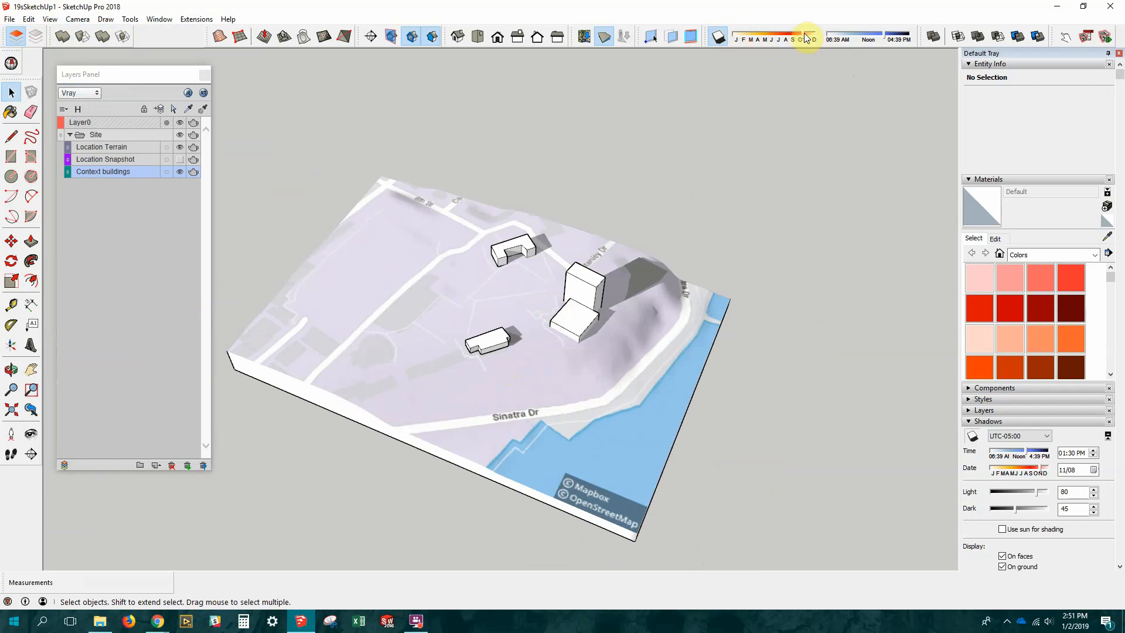
drag(807, 37, 880, 36)
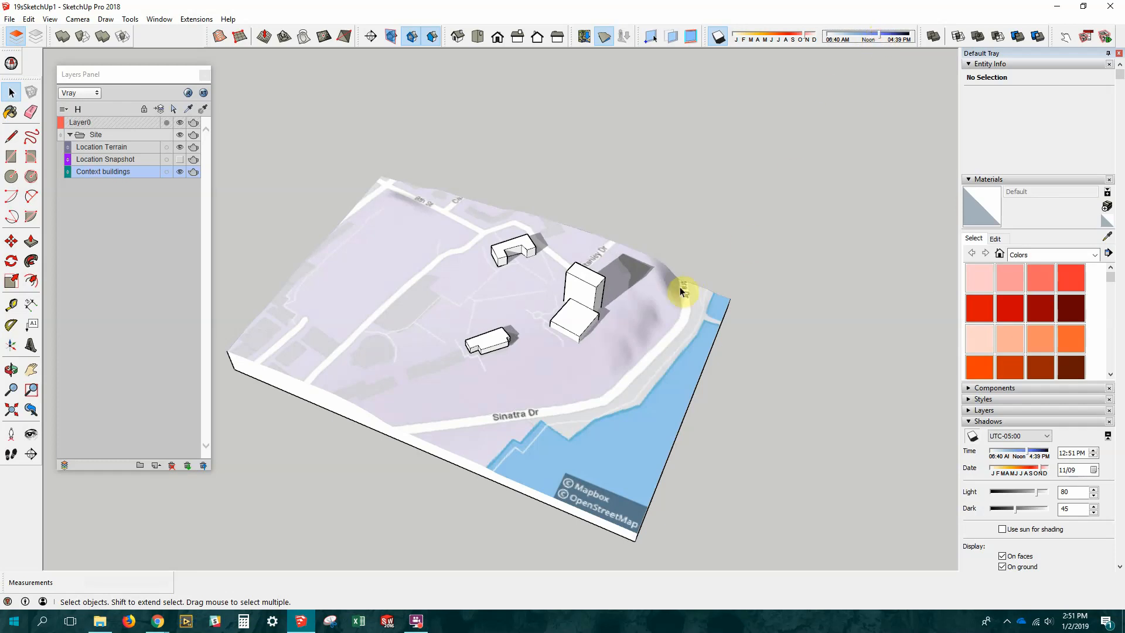
Examine from a low angle how the building masses and their shadows sit on the terrain.
middle_drag(638, 317, 568, 248)
scroll(630, 337, up, 4)
scroll(472, 311, down, 5)
middle_drag(477, 311, 540, 382)
key(space)
middle_drag(480, 359, 550, 287)
scroll(549, 285, up, 4)
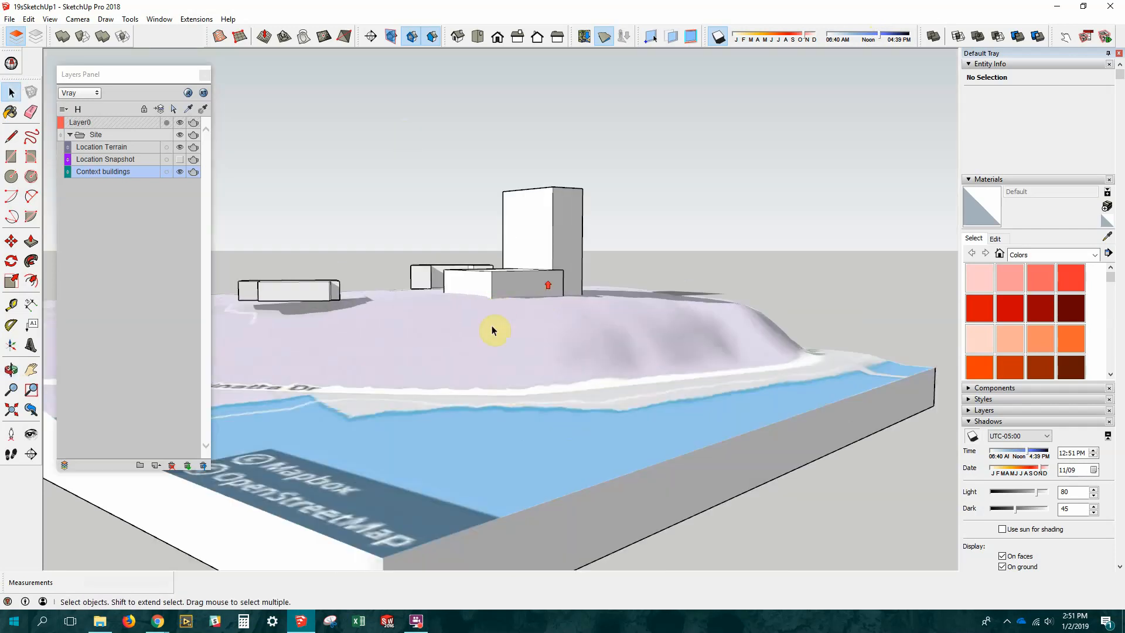
middle_drag(493, 326, 466, 330)
Briefly show the Location Snapshot layer to compare the flat map with the terrain, and hide it again.
click(179, 159)
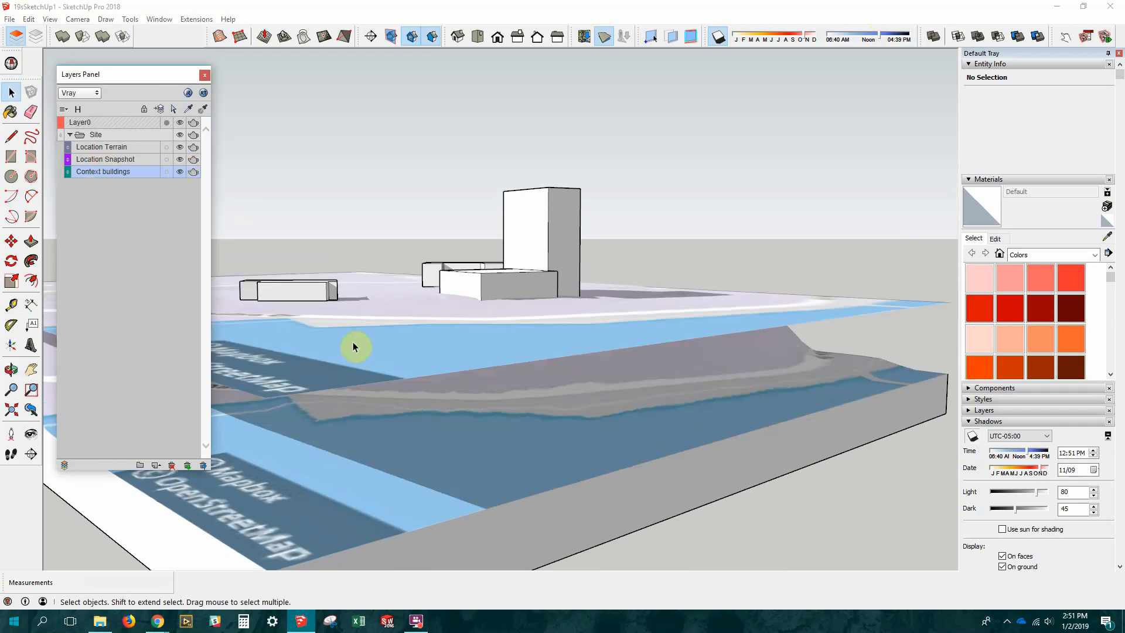
middle_drag(353, 346, 418, 420)
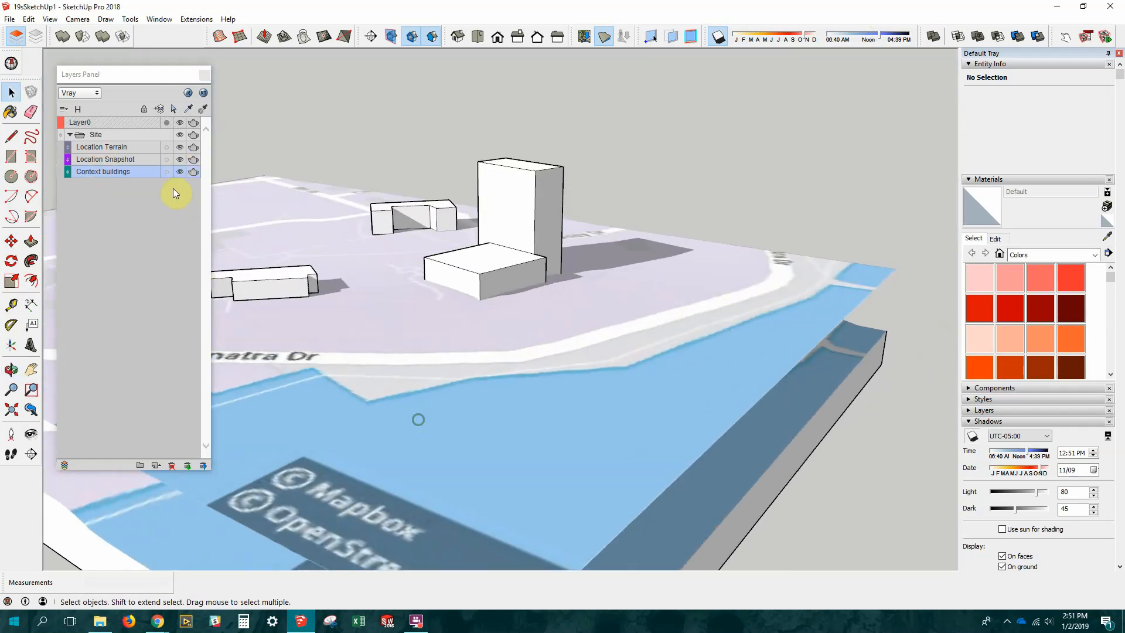
click(179, 159)
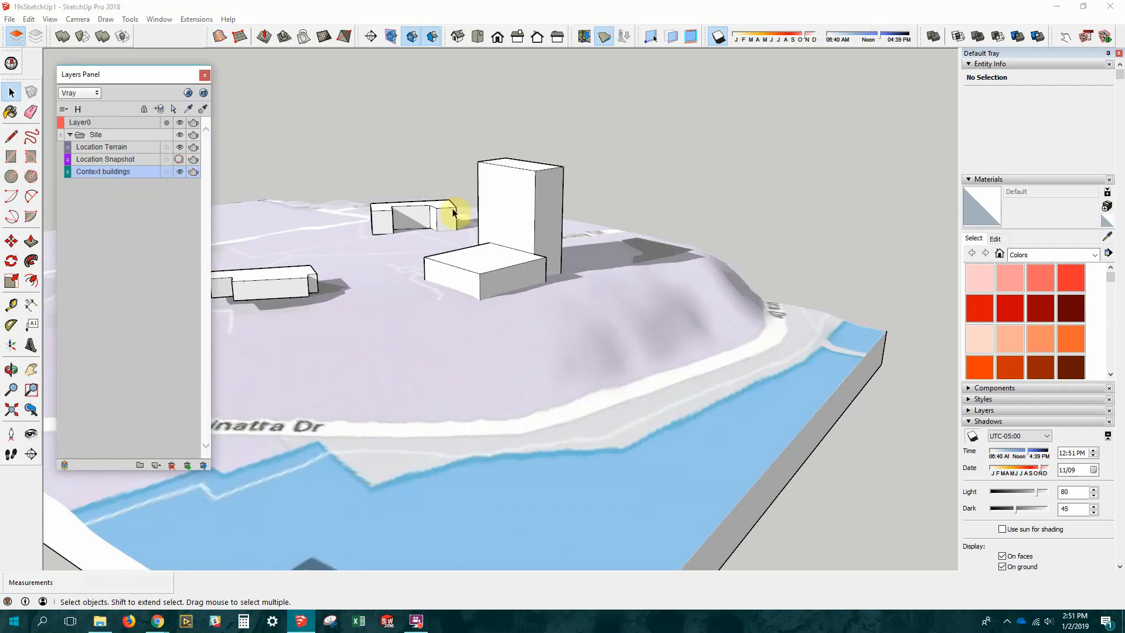
scroll(454, 214, down, 3)
middle_drag(457, 217, 496, 322)
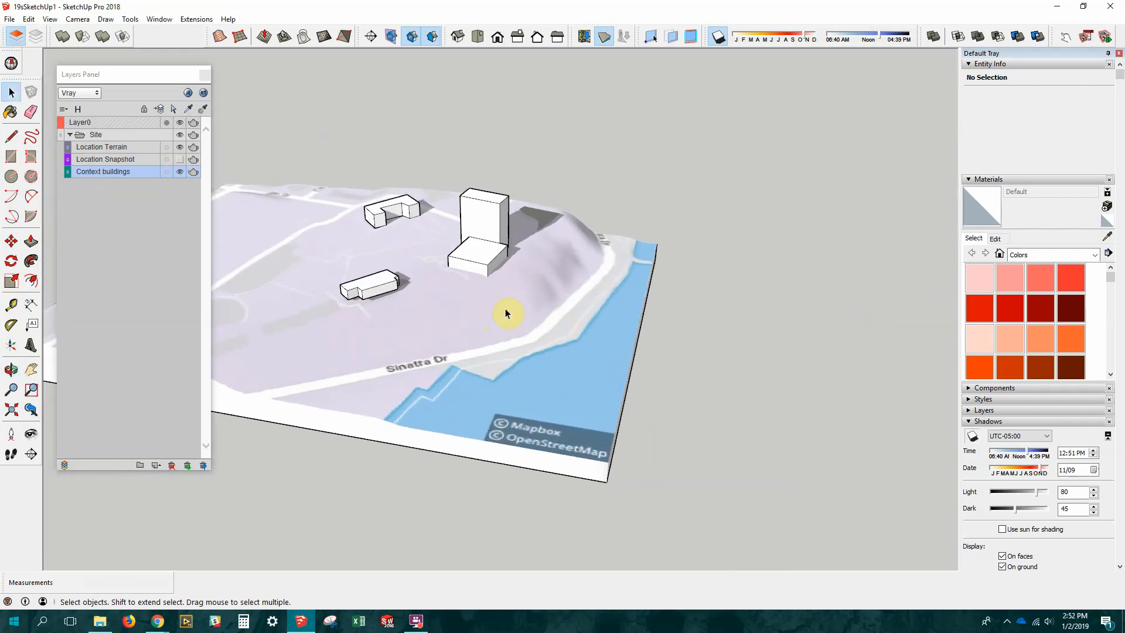
Move the tower building group straight up about 45' 7" along the blue axis so it floats above the terrain.
scroll(420, 253, up, 3)
middle_drag(402, 318, 525, 262)
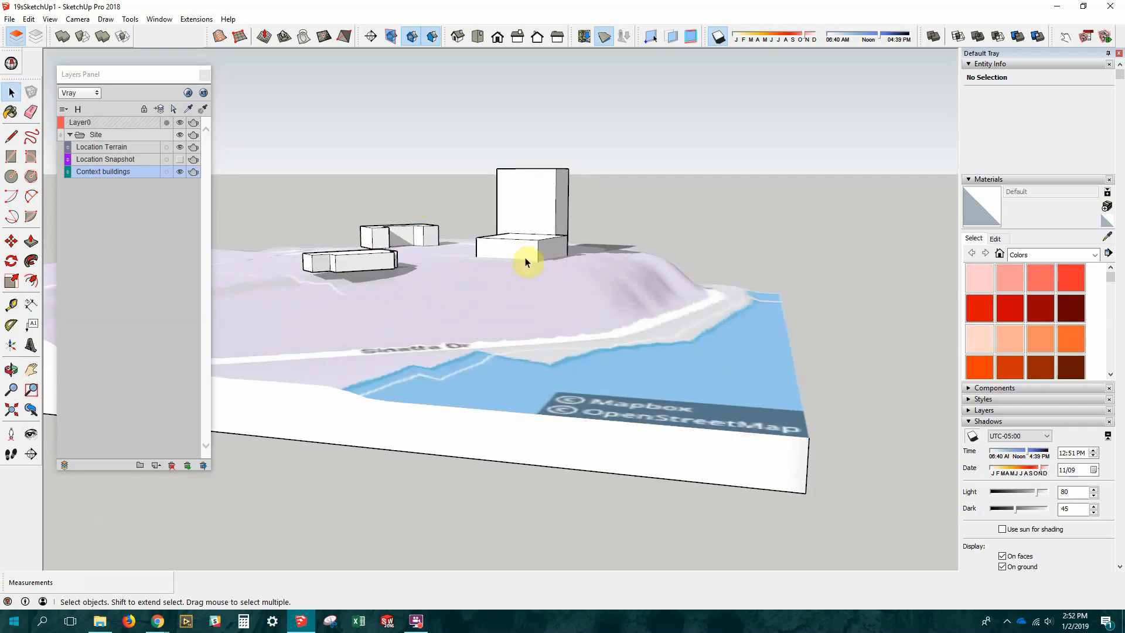
click(523, 253)
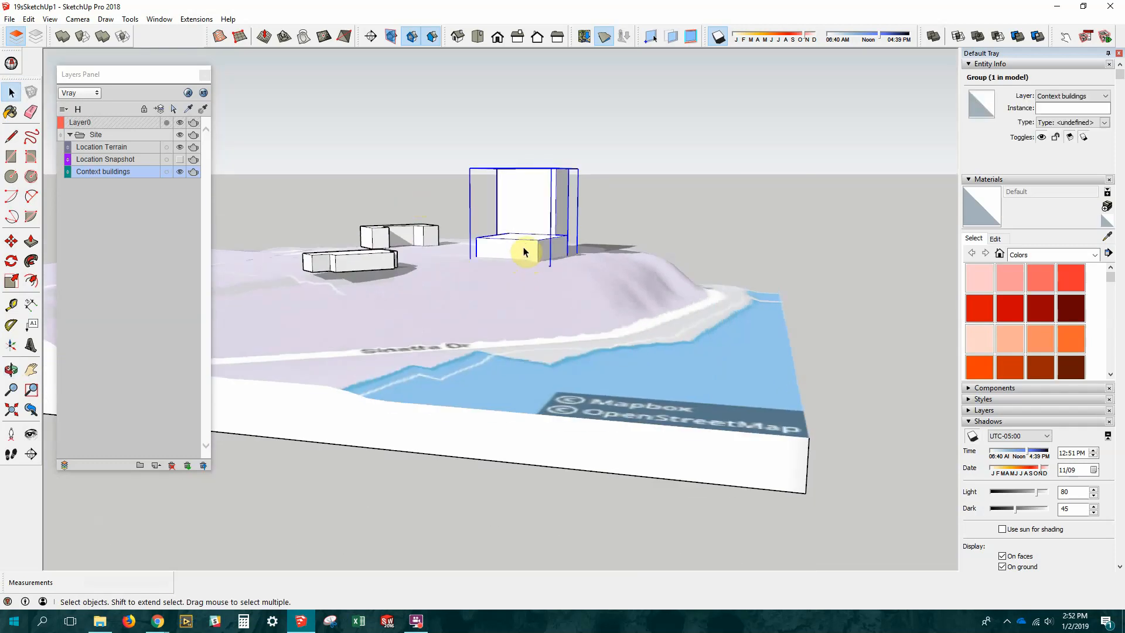
key(m)
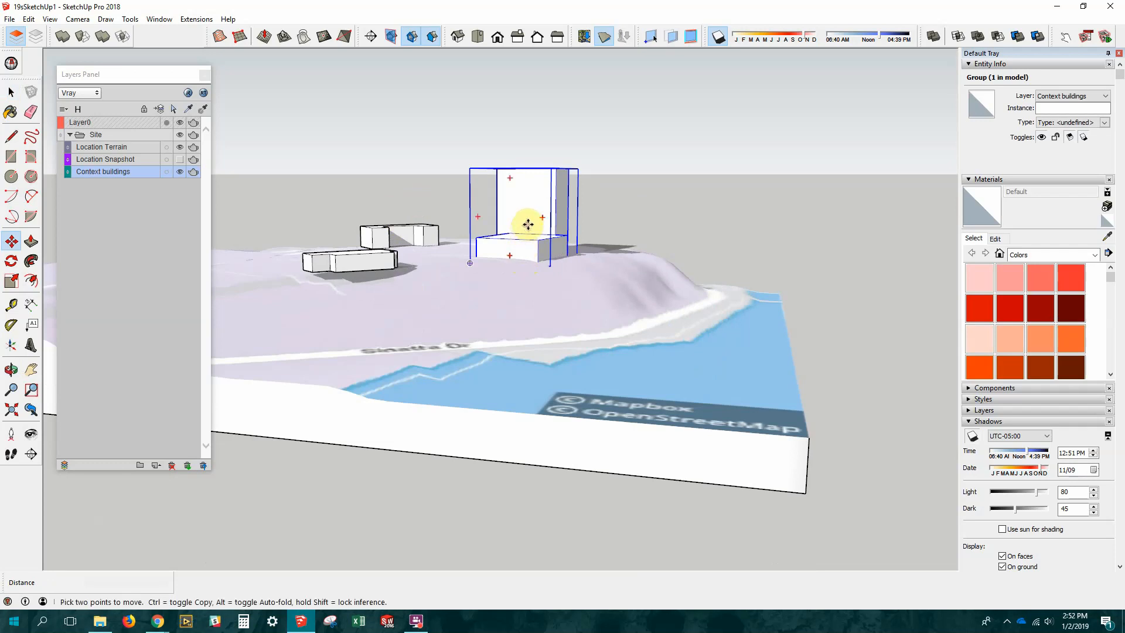
click(527, 225)
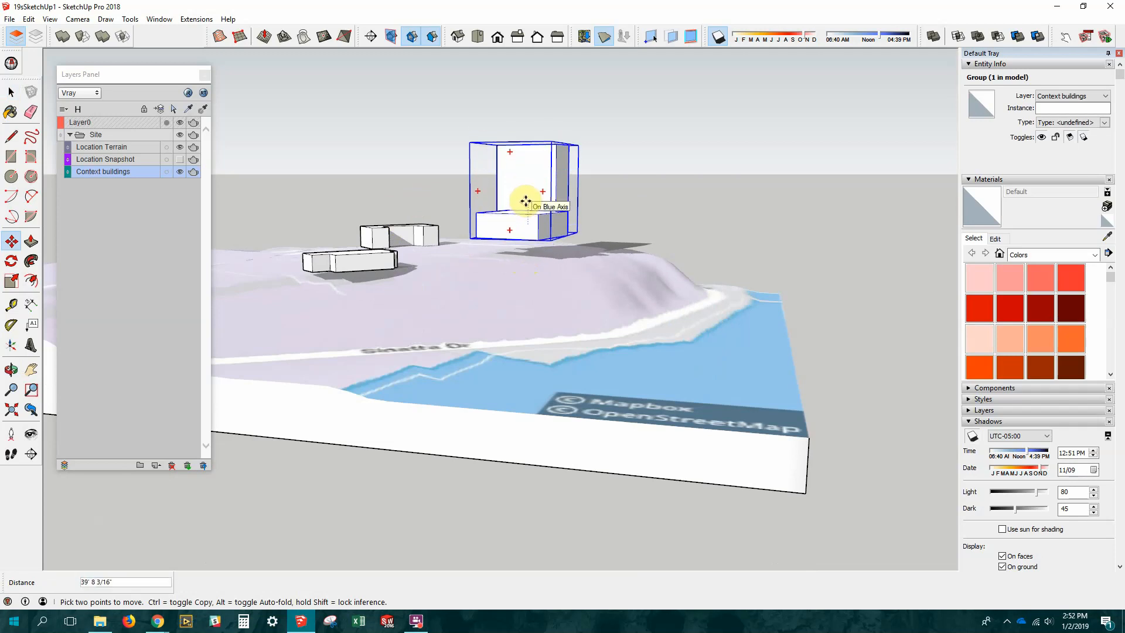
click(529, 197)
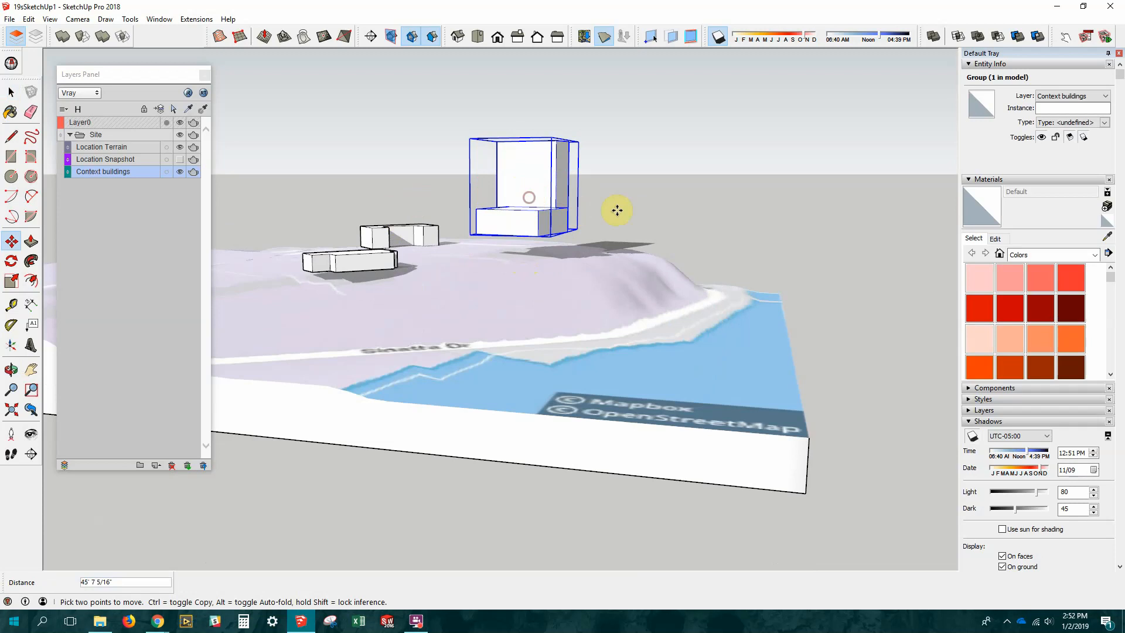
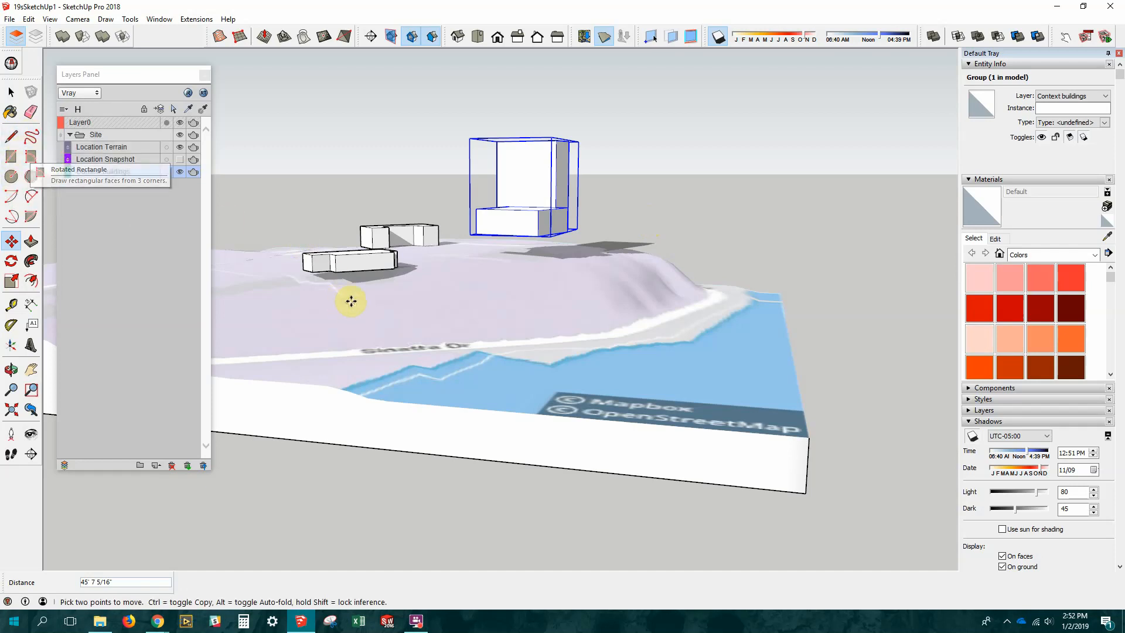
Raise the U-shaped building group vertically so it also floats clear of the terrain, and clear the selection.
scroll(459, 309, up, 4)
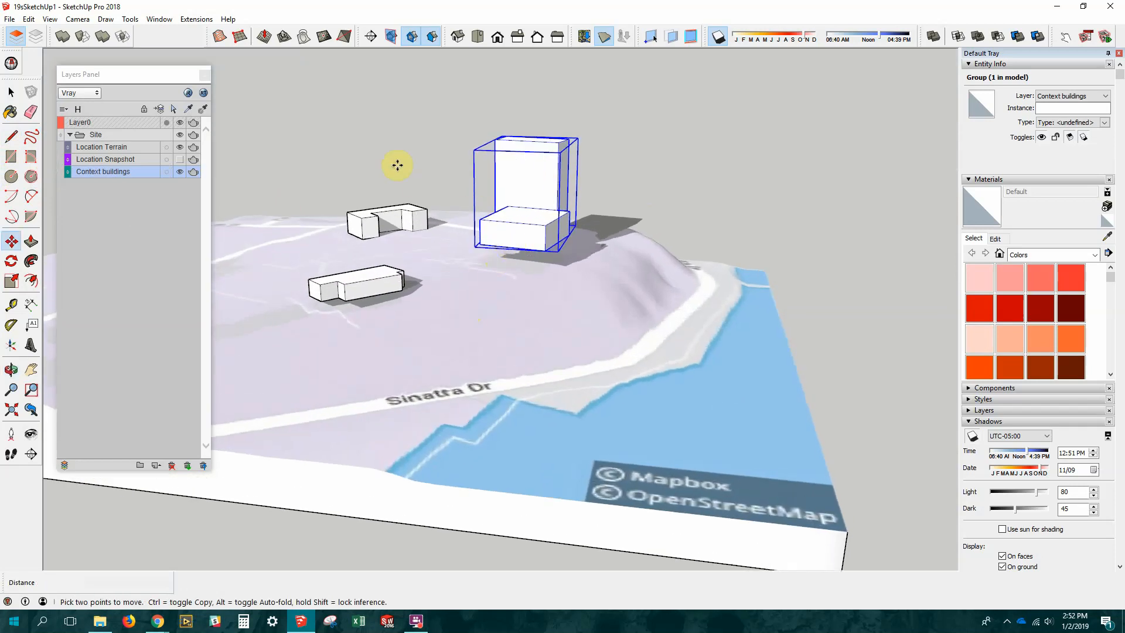
middle_drag(544, 231, 523, 293)
click(12, 92)
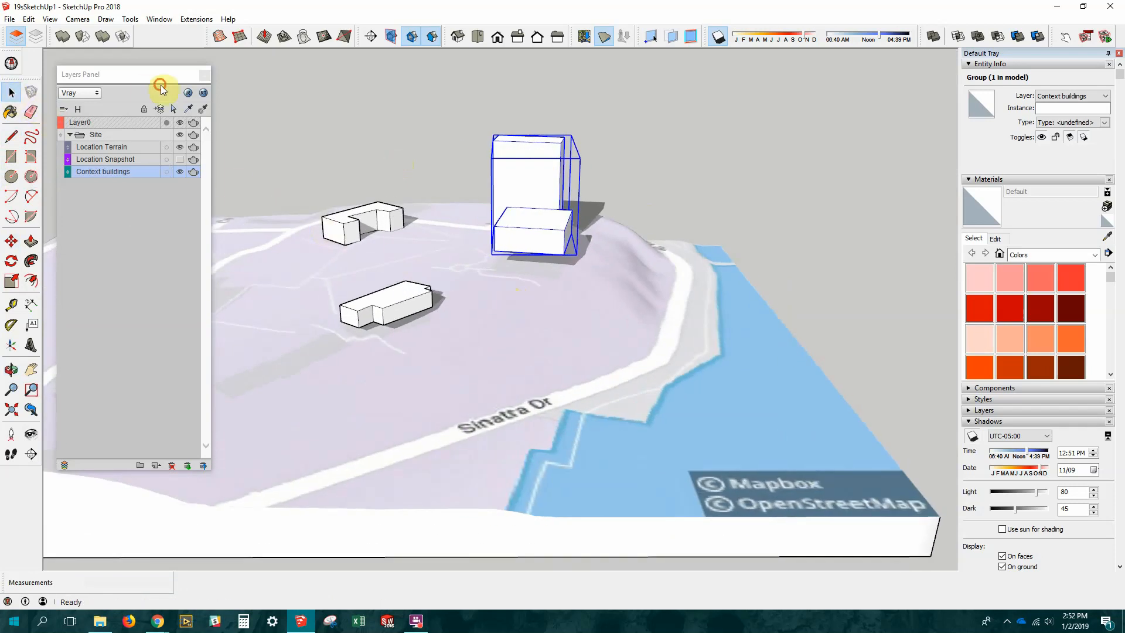
click(339, 236)
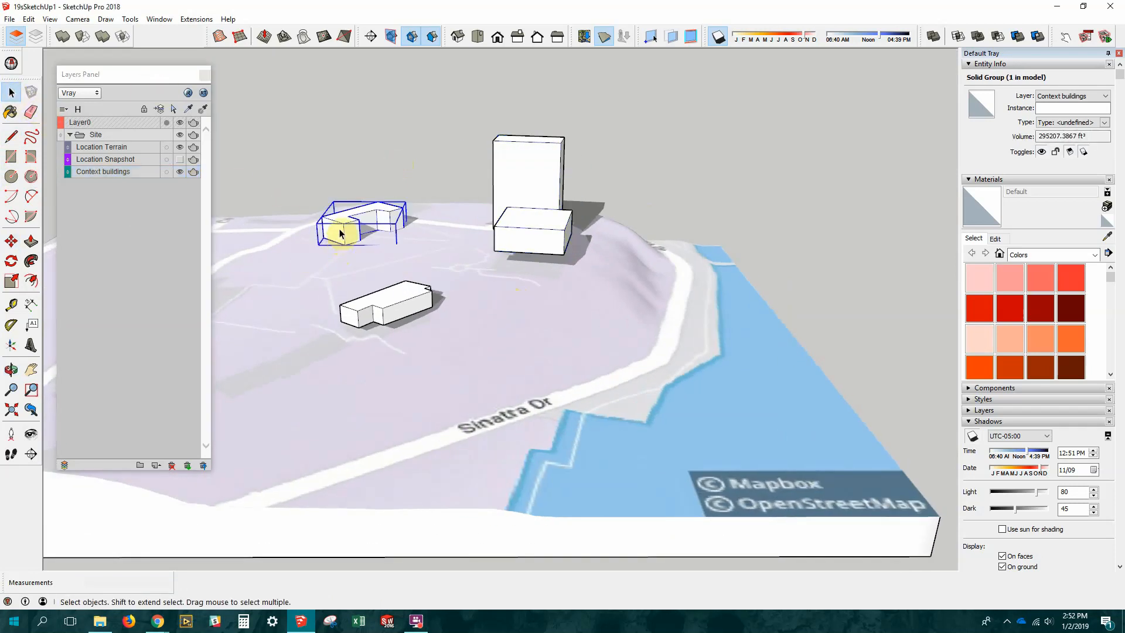
key(m)
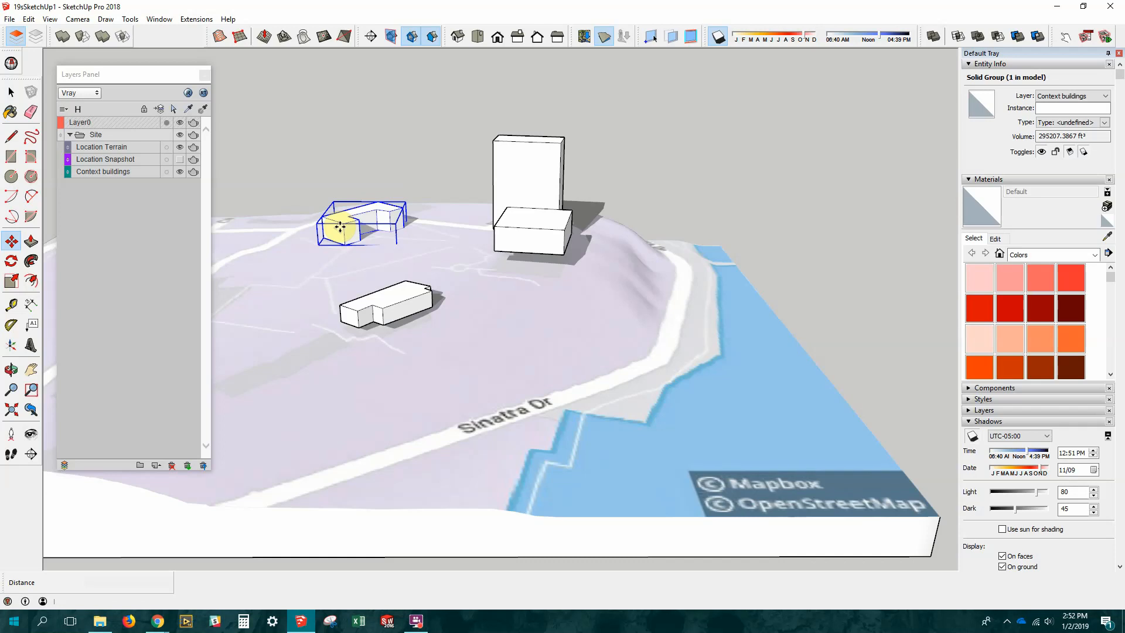
click(340, 226)
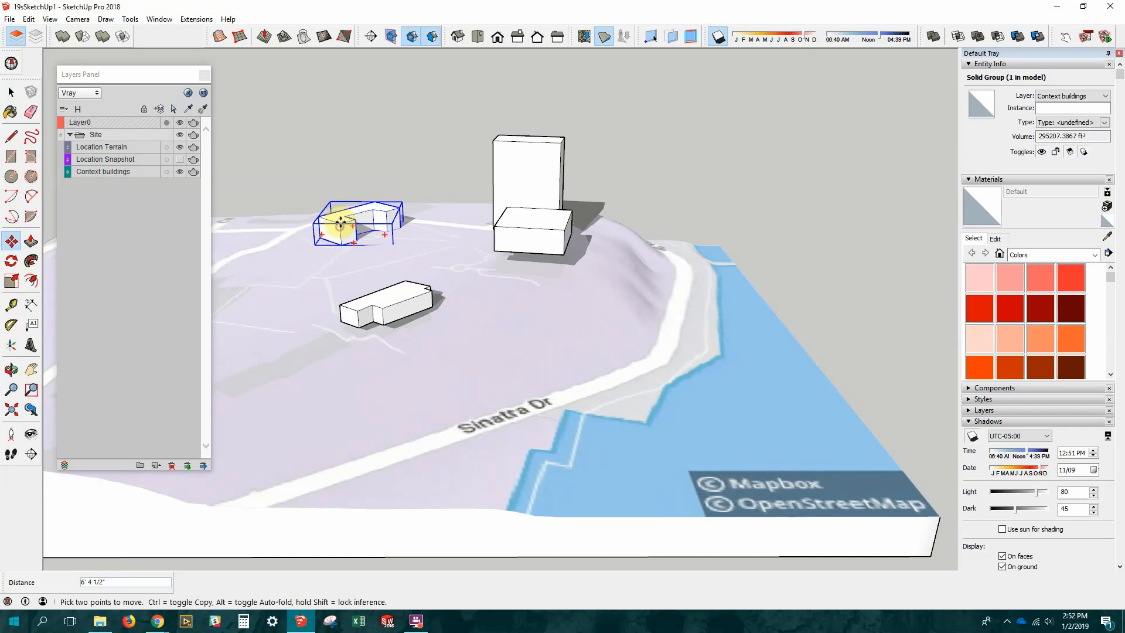
click(342, 191)
middle_drag(502, 314, 525, 363)
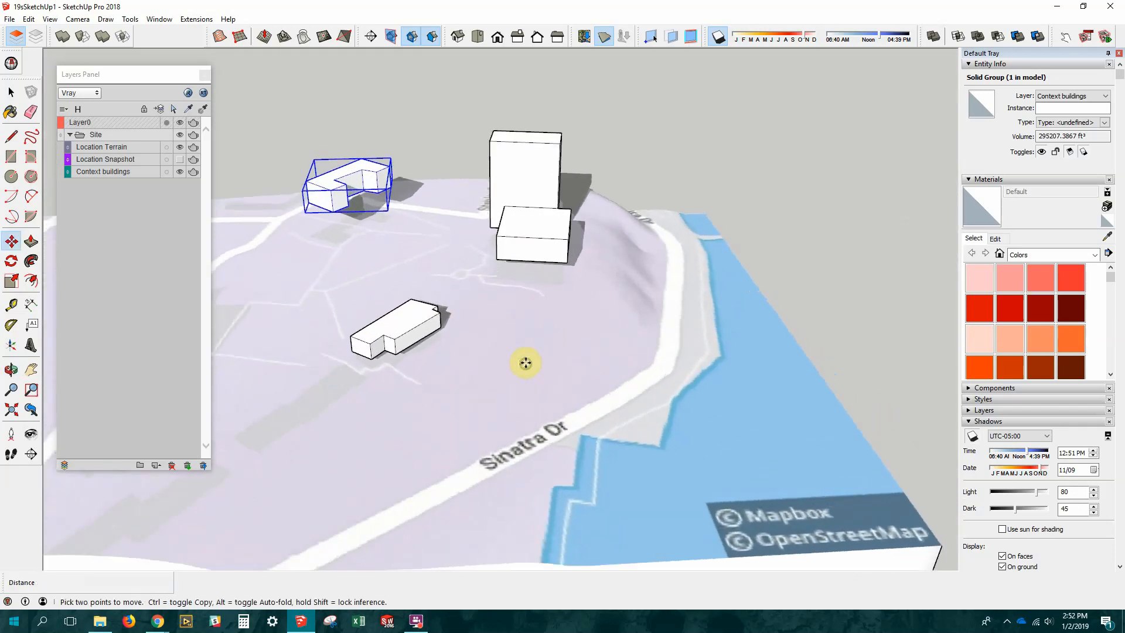
scroll(485, 314, down, 3)
middle_drag(625, 389, 516, 405)
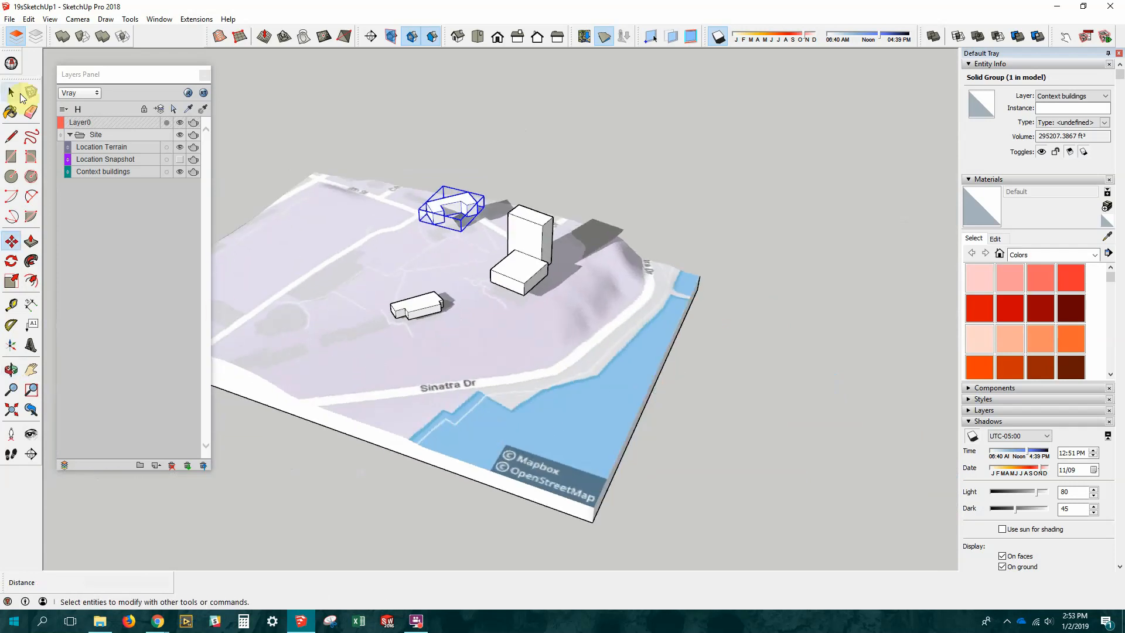
click(15, 94)
click(567, 117)
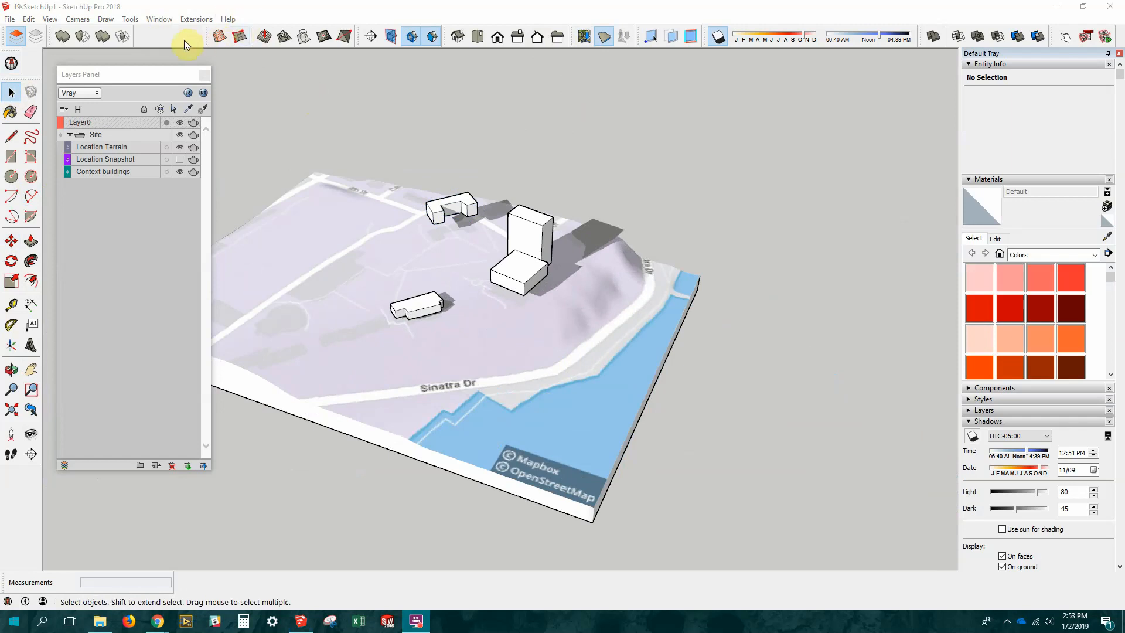
Check the list of available toolbars for Sandbox and locate its Stamp tool.
right_click(181, 41)
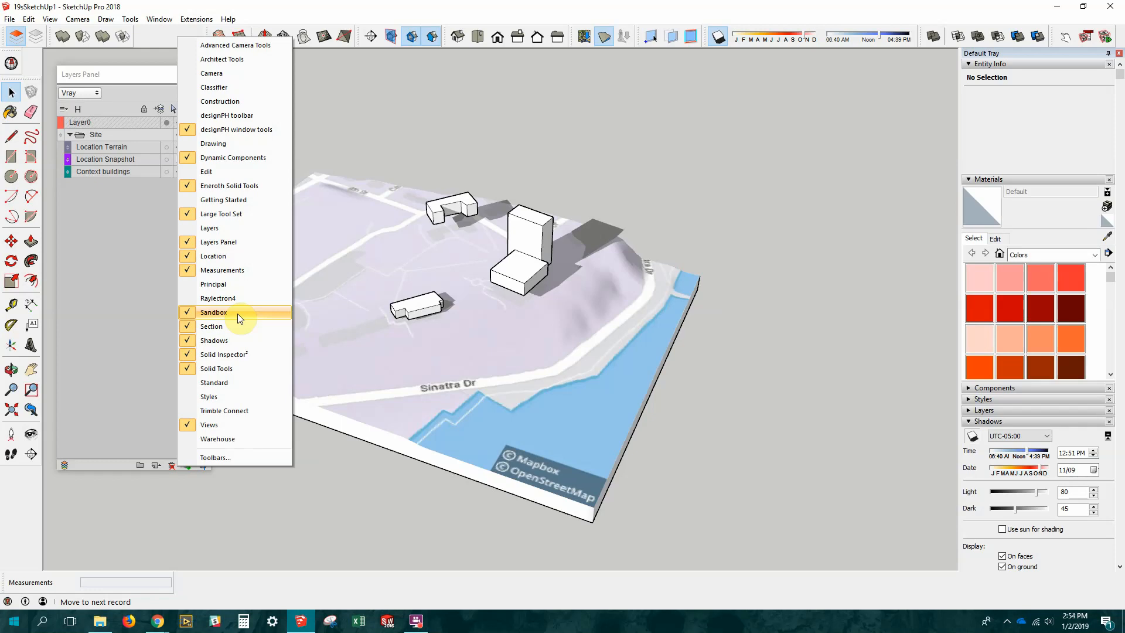
click(156, 37)
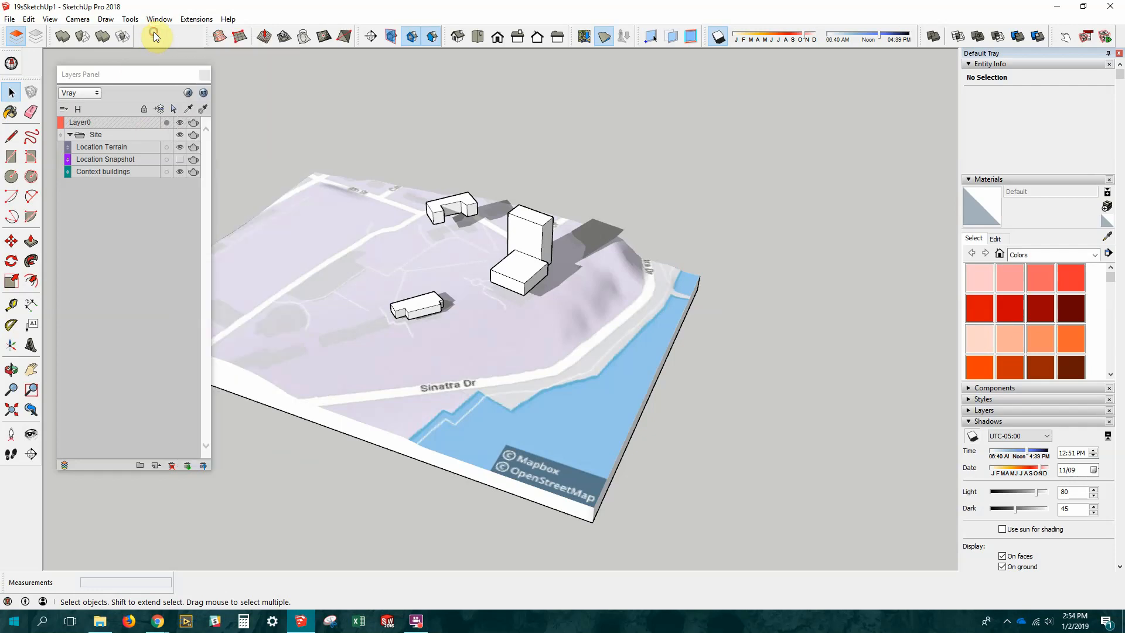
click(285, 37)
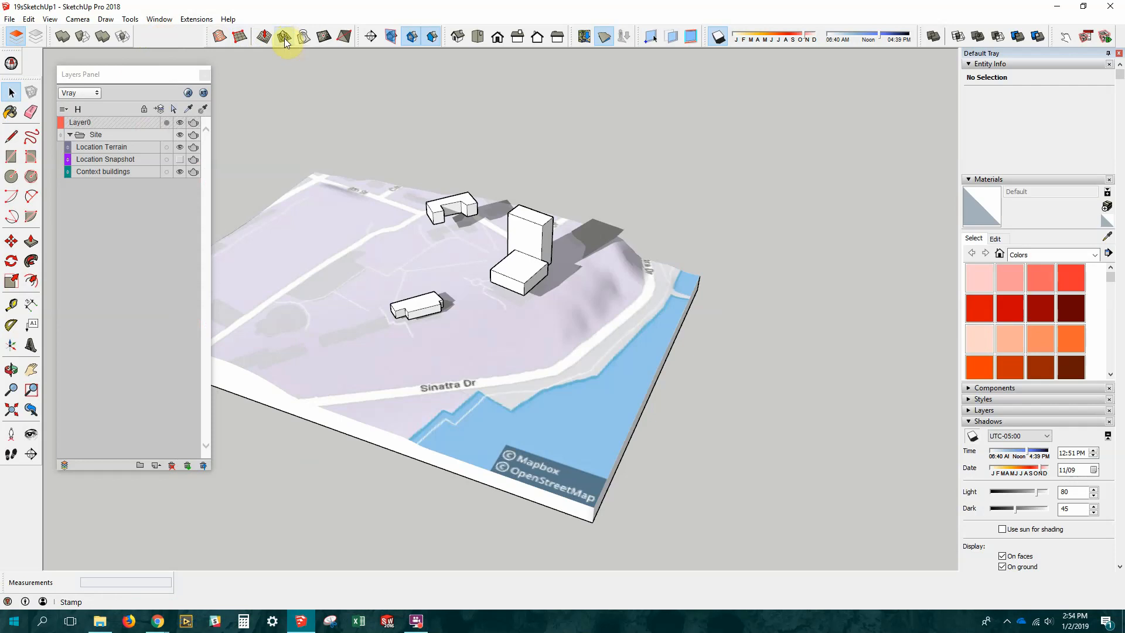
key(space)
Stamp the tower building's footprint into the terrain with a 1' offset to form a flat pad beneath it.
middle_drag(359, 287, 526, 163)
click(542, 240)
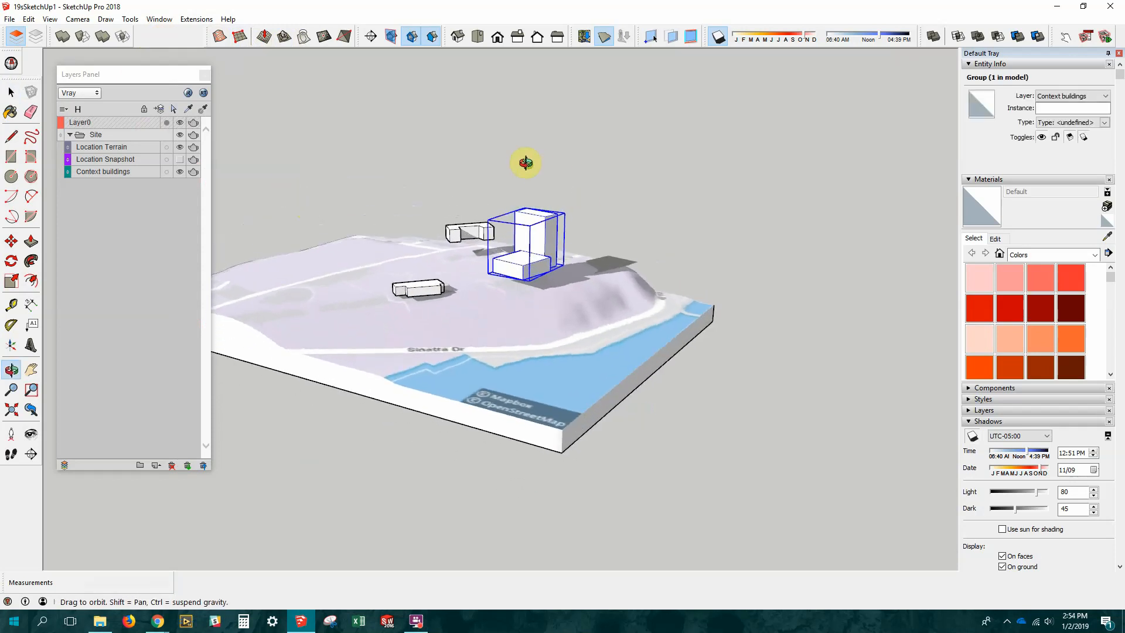
click(284, 36)
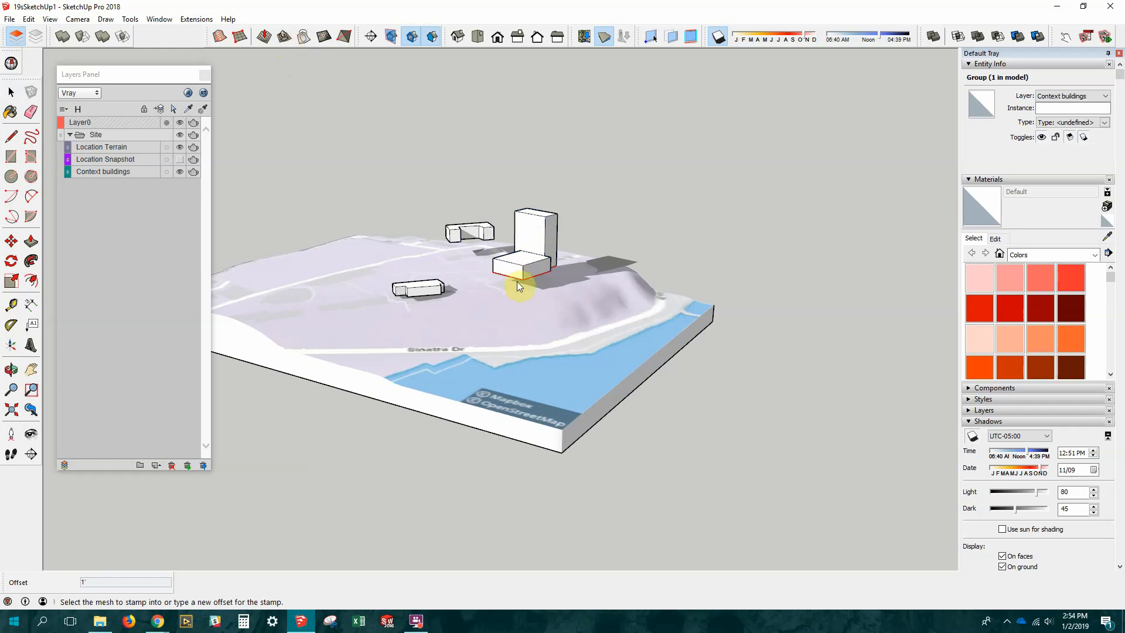
click(533, 322)
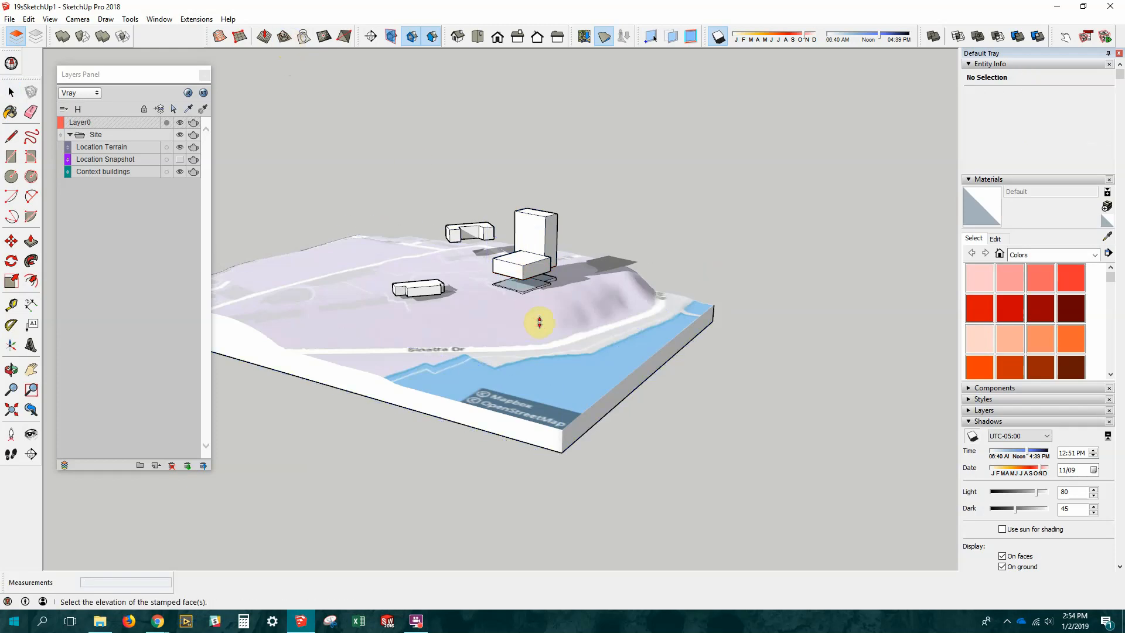
scroll(539, 322, up, 5)
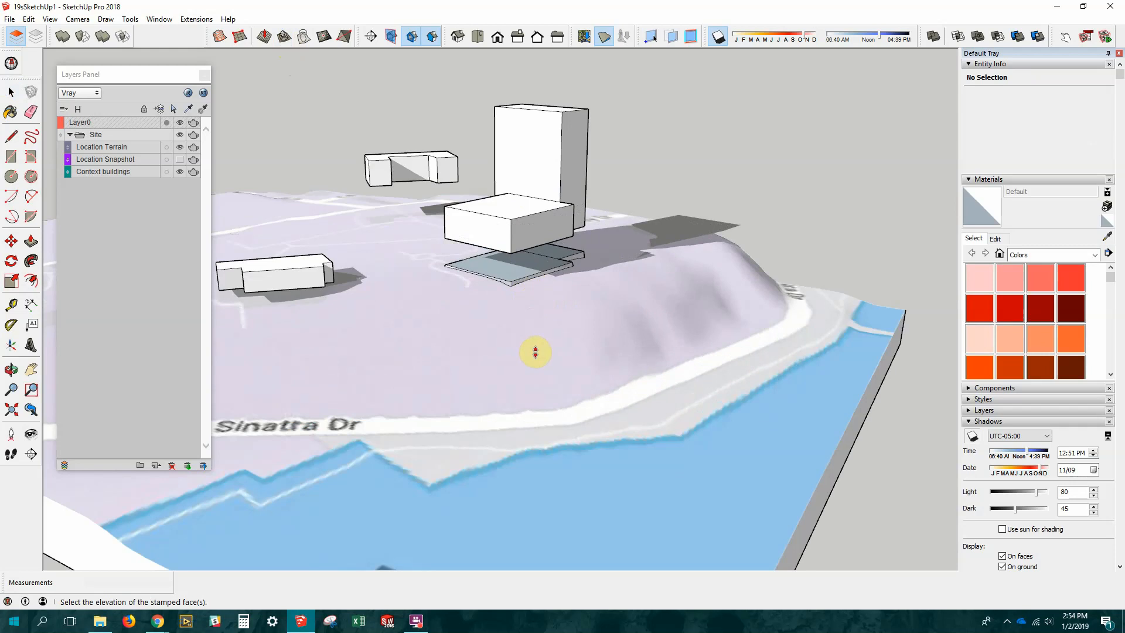
click(535, 351)
key(space)
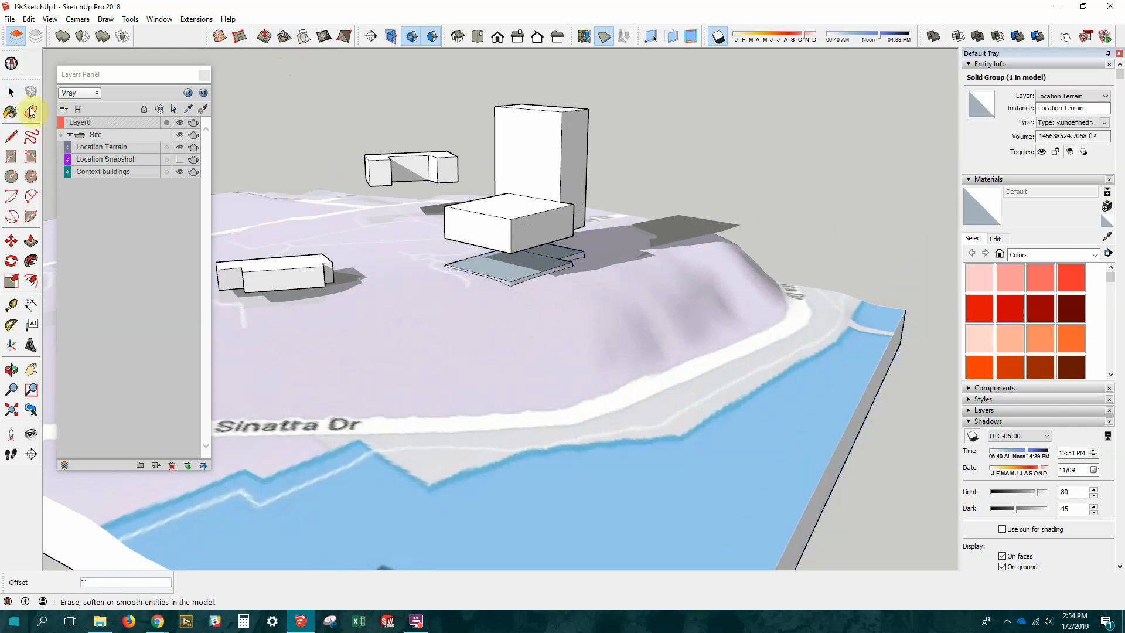
Move the tower building group down by its front bottom corner onto the matching corner of its stamped pad.
middle_drag(389, 105, 603, 389)
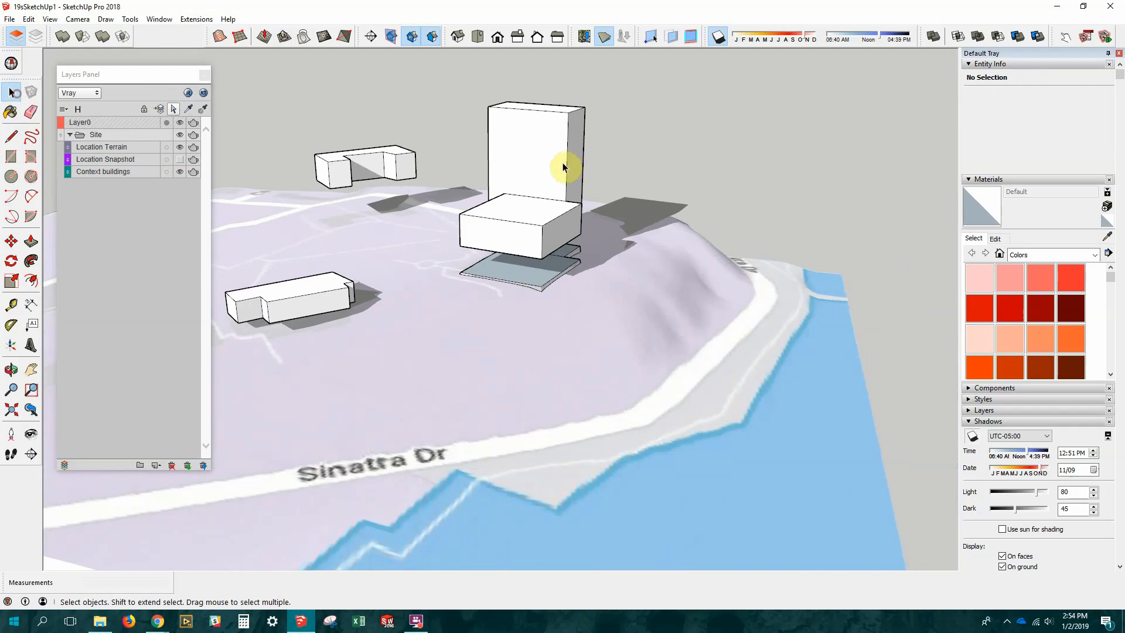
click(553, 247)
scroll(544, 258, up, 3)
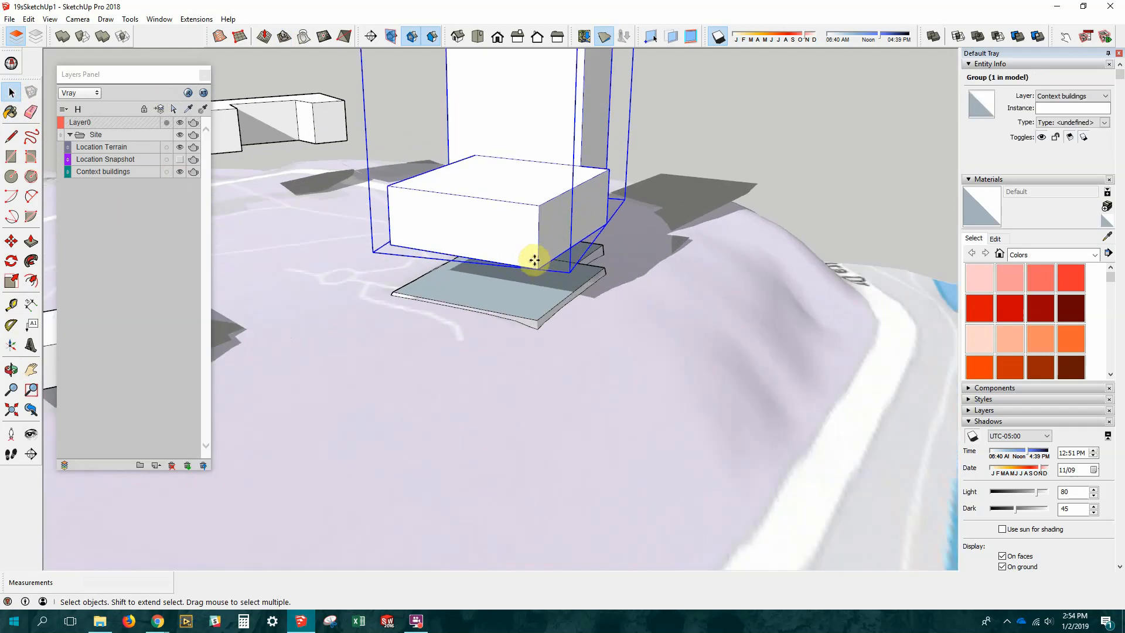
key(m)
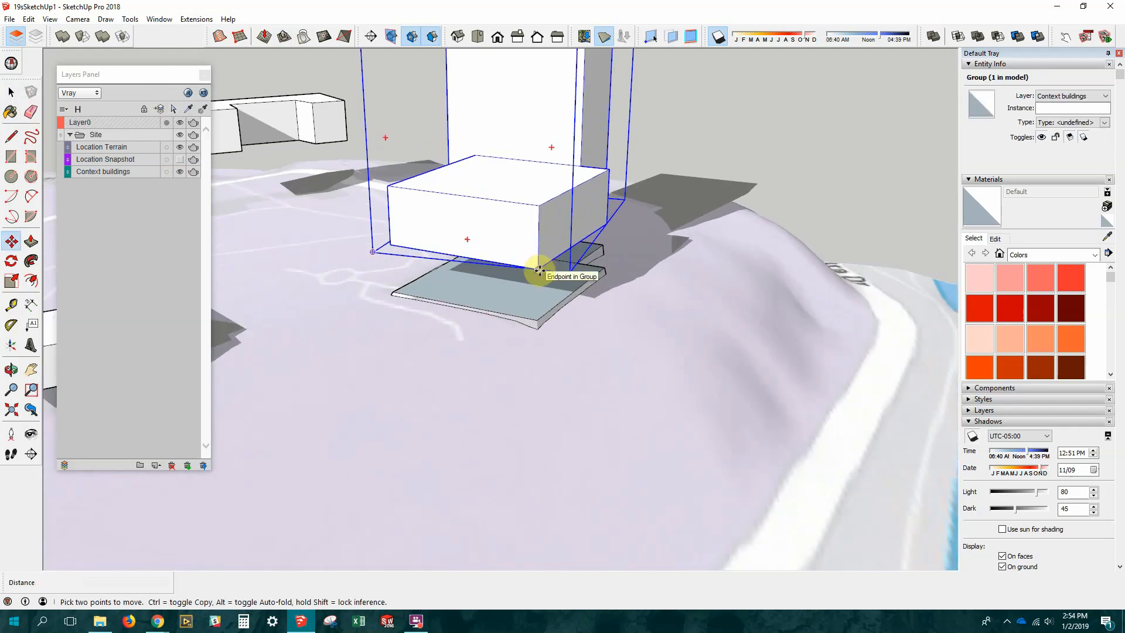
click(537, 267)
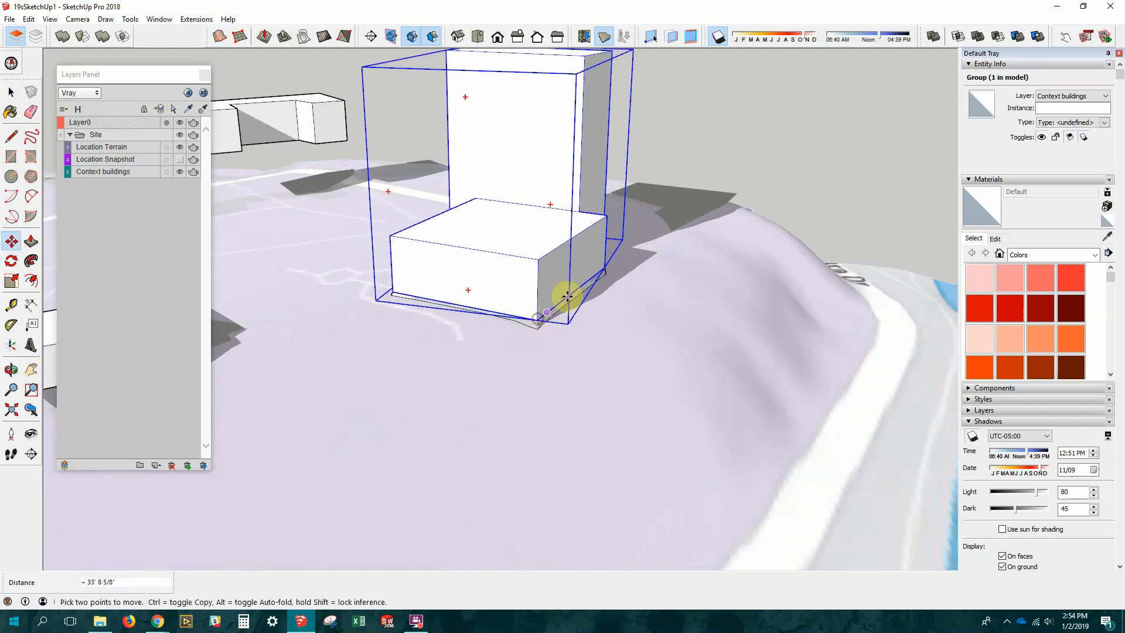
Examine from close up and low angles how the tower building's base meets the stamped terrain pad.
scroll(572, 290, down, 5)
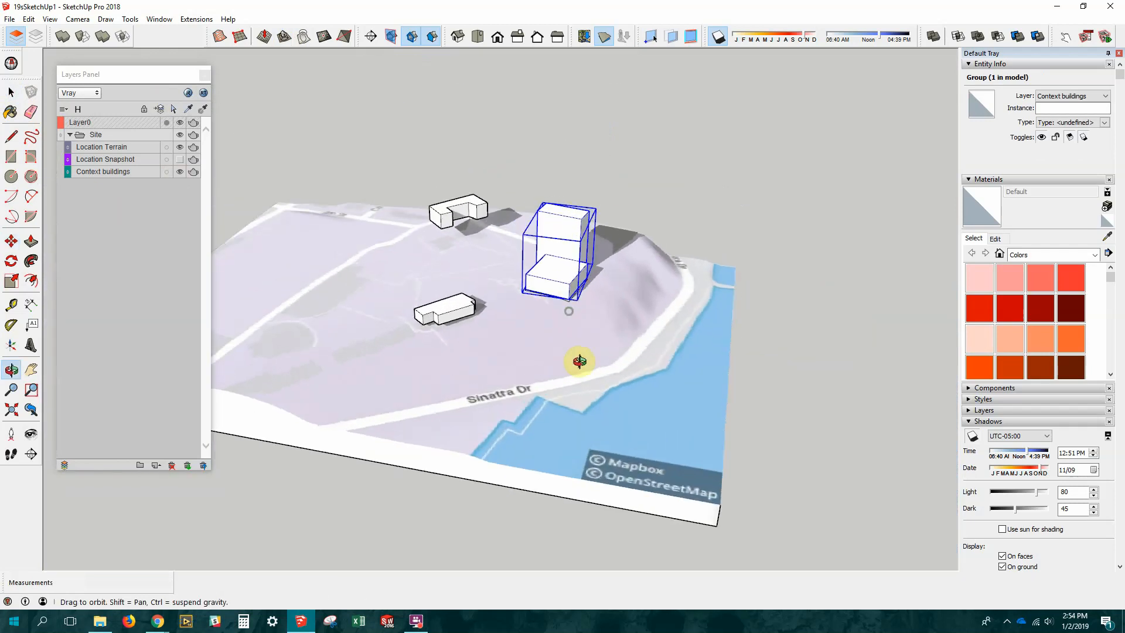
scroll(465, 314, up, 3)
middle_drag(465, 314, 484, 301)
scroll(590, 281, up, 3)
middle_drag(595, 293, 326, 259)
scroll(394, 250, up, 3)
middle_drag(416, 276, 972, 314)
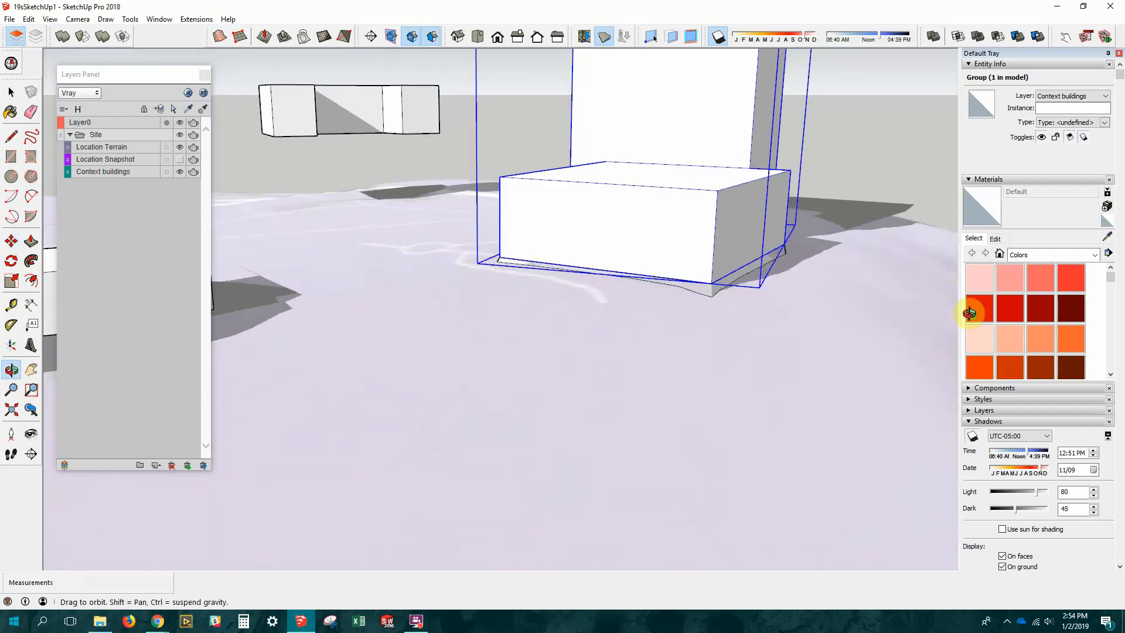
scroll(746, 254, down, 5)
middle_drag(545, 334, 633, 384)
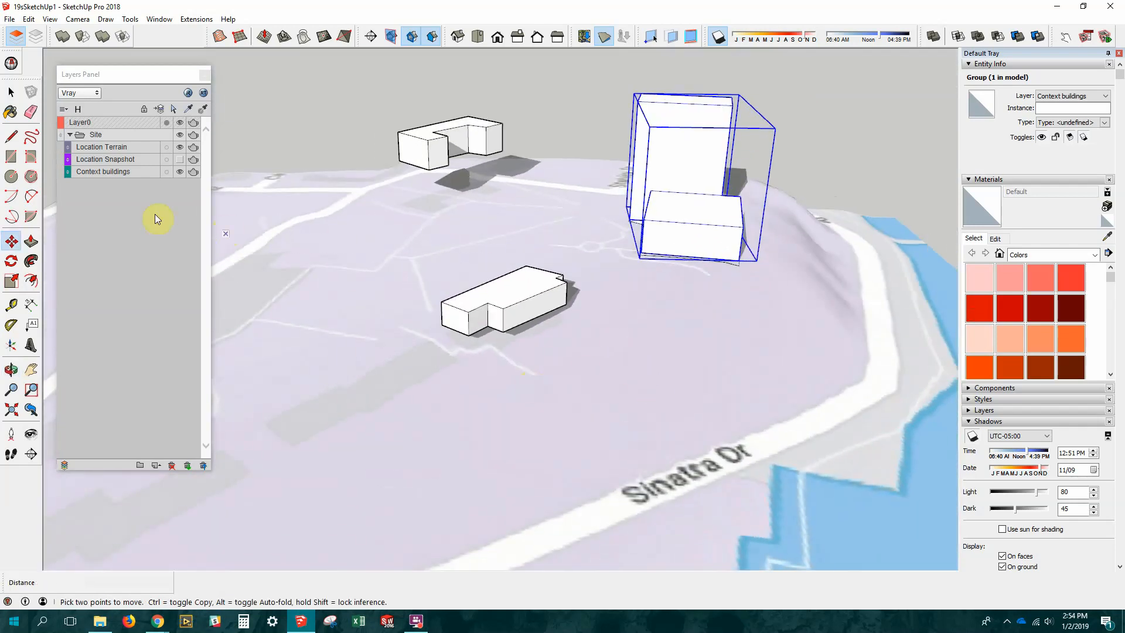
Stamp the U-shaped building's footprint into the terrain with a 1' offset to form its pad.
click(11, 92)
click(297, 81)
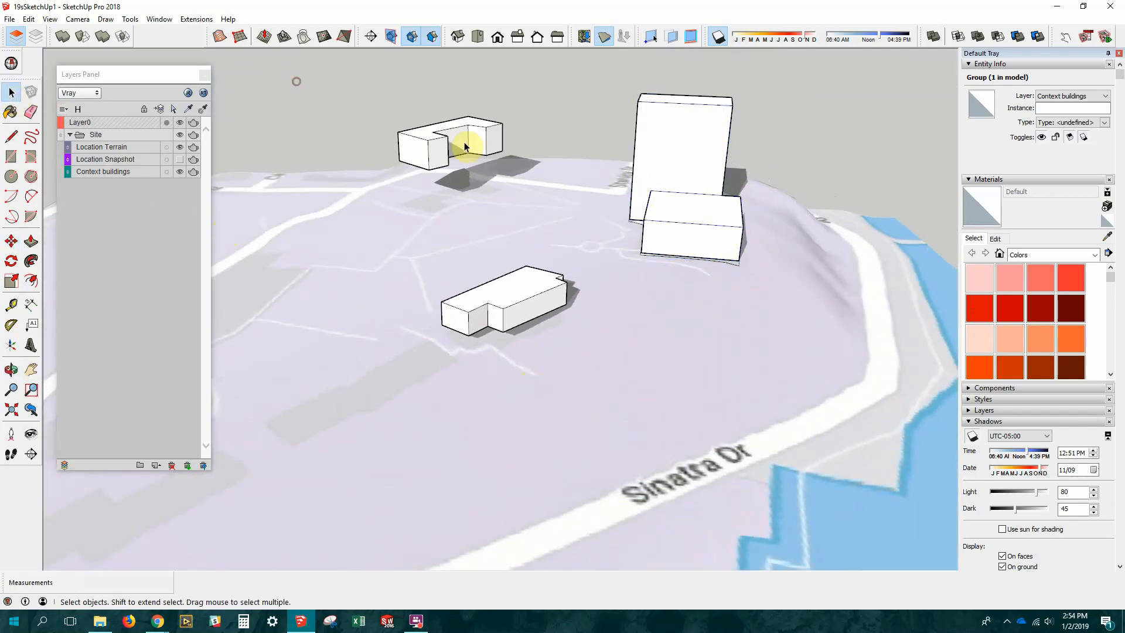
click(415, 145)
click(287, 39)
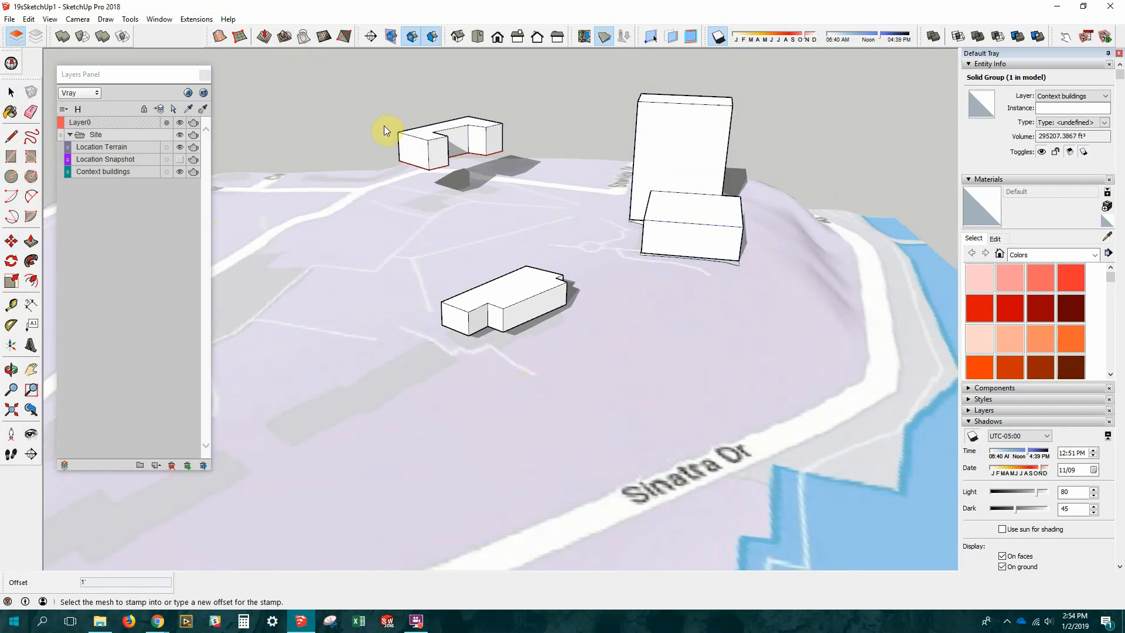
scroll(462, 194, up, 2)
click(440, 205)
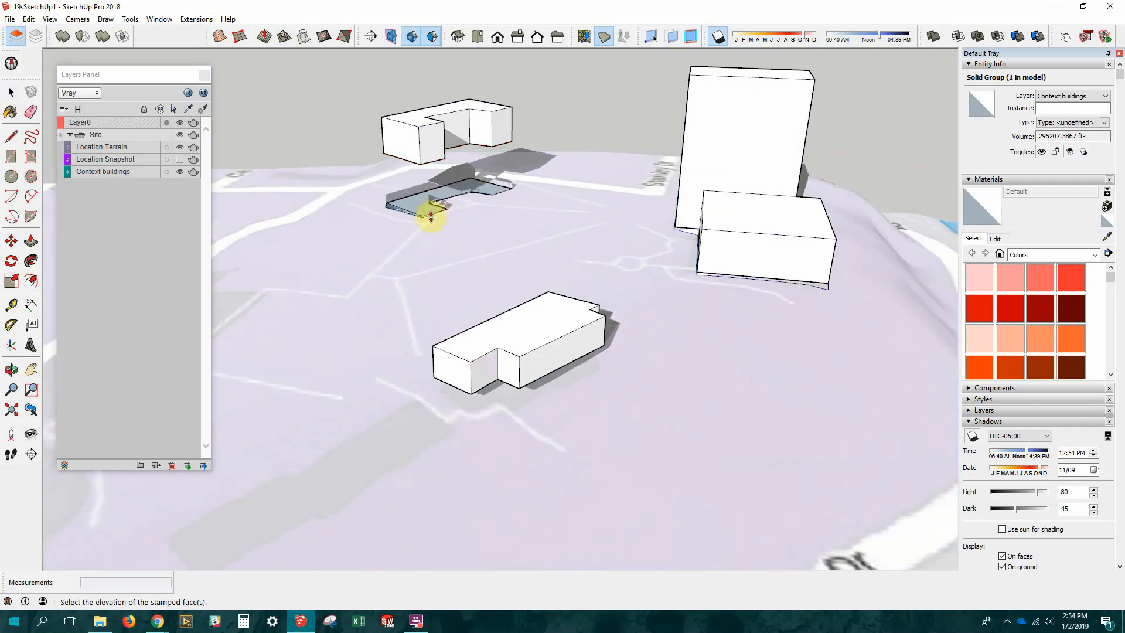
click(437, 205)
click(398, 195)
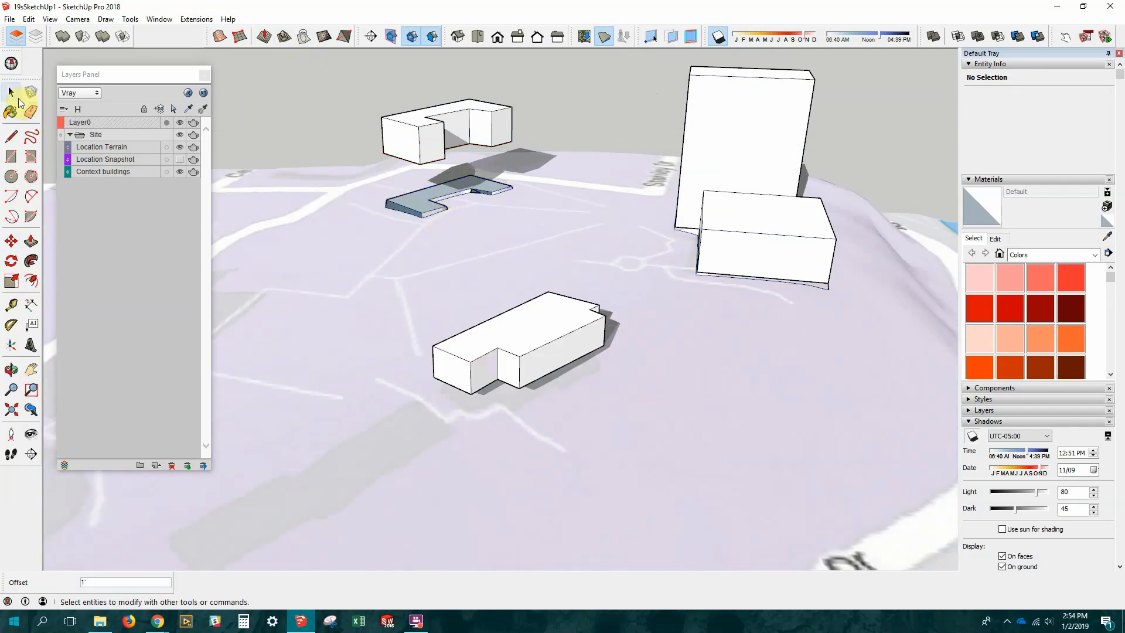
key(space)
Move the U-shaped building group down by its front bottom corner onto the matching corner of its stamped pad.
click(414, 145)
key(m)
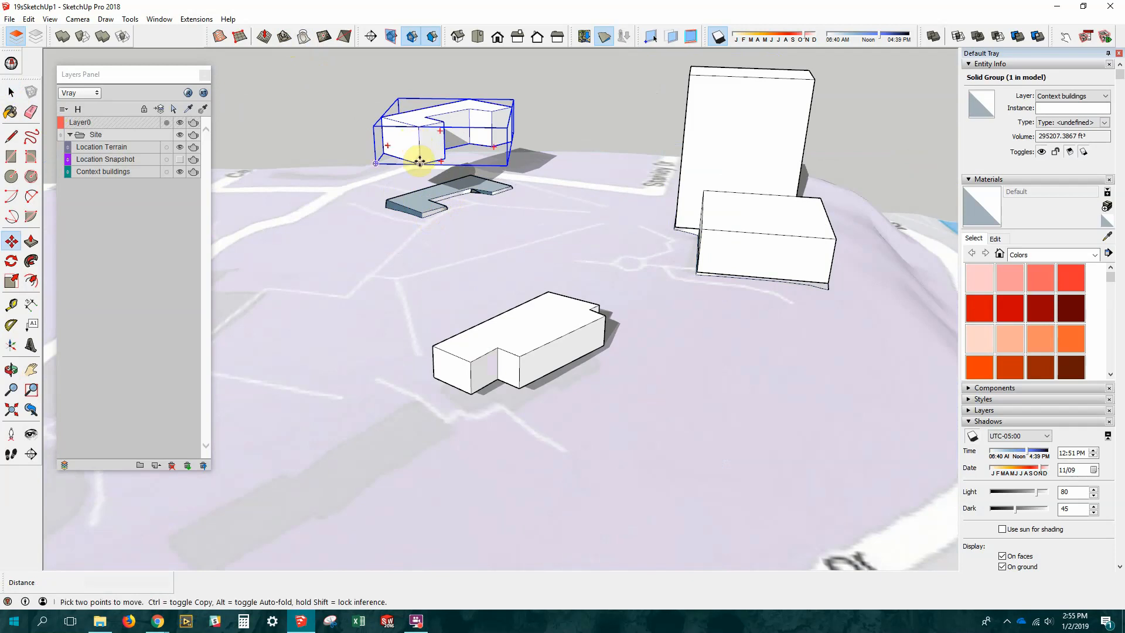
click(419, 162)
click(425, 210)
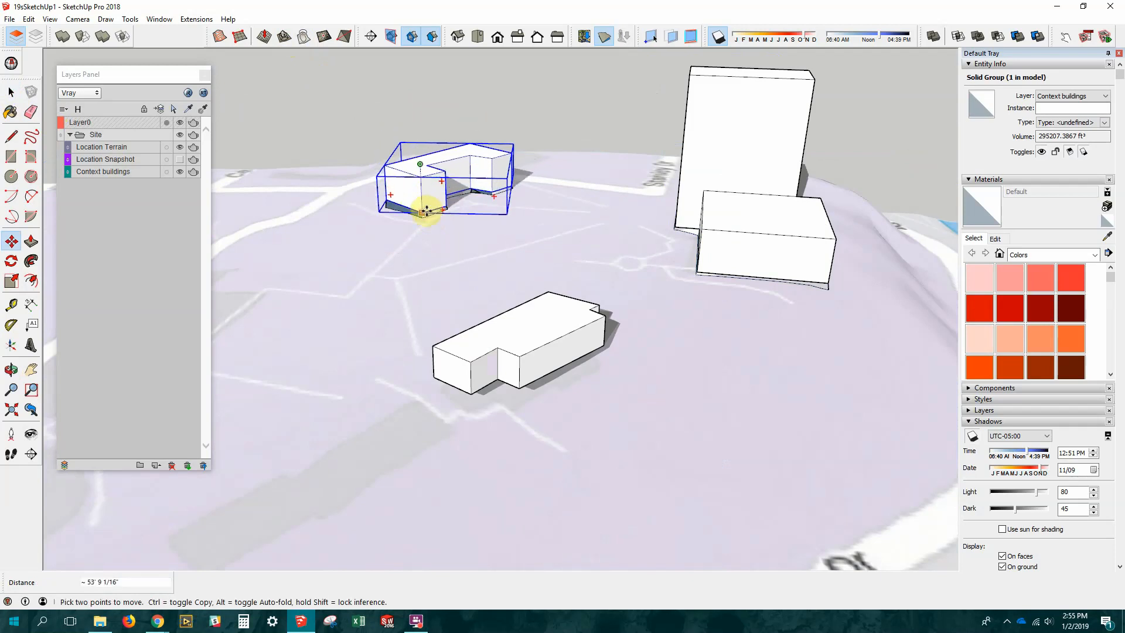
Stamp the notched building's footprint into the terrain with a 1' offset to form its pad.
click(10, 93)
click(353, 83)
scroll(430, 262, down, 3)
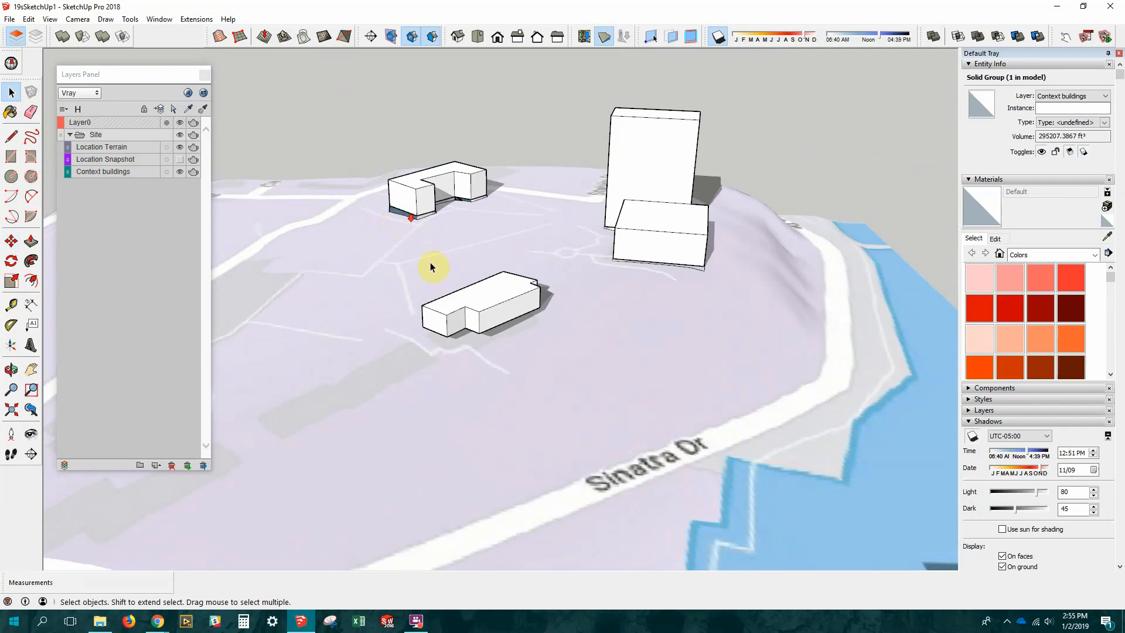
middle_drag(496, 352, 367, 316)
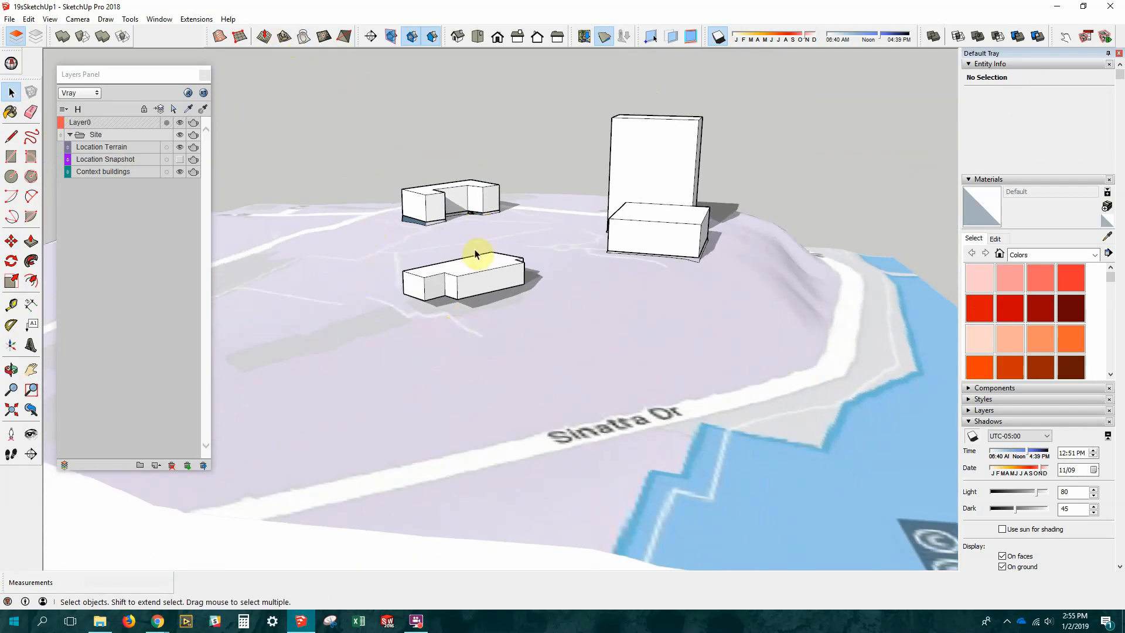
click(476, 272)
click(285, 38)
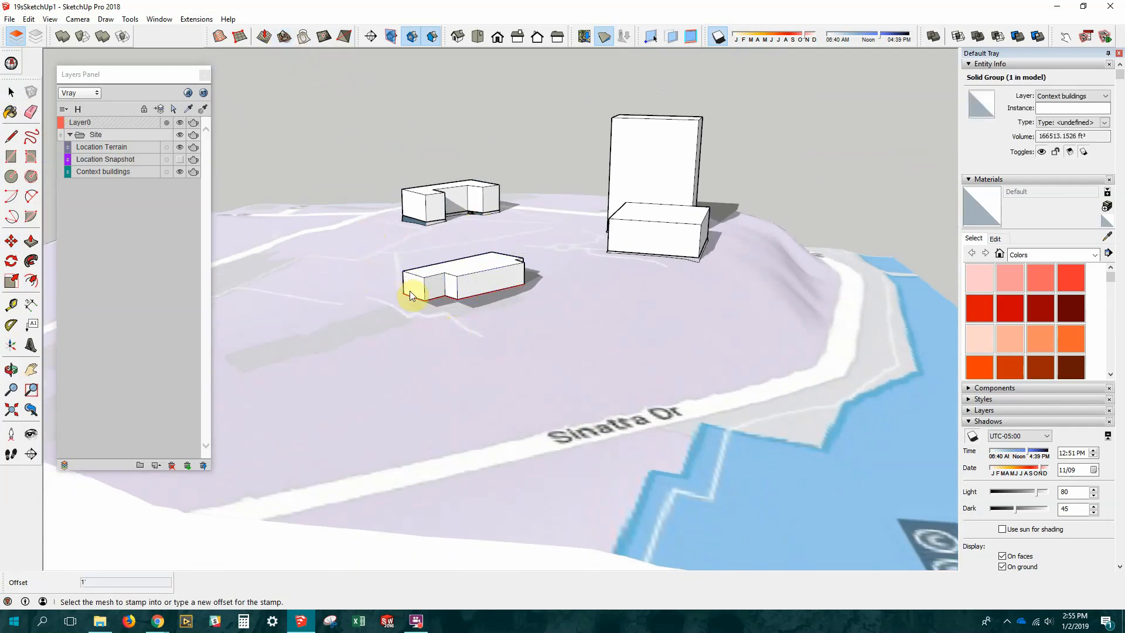
click(441, 337)
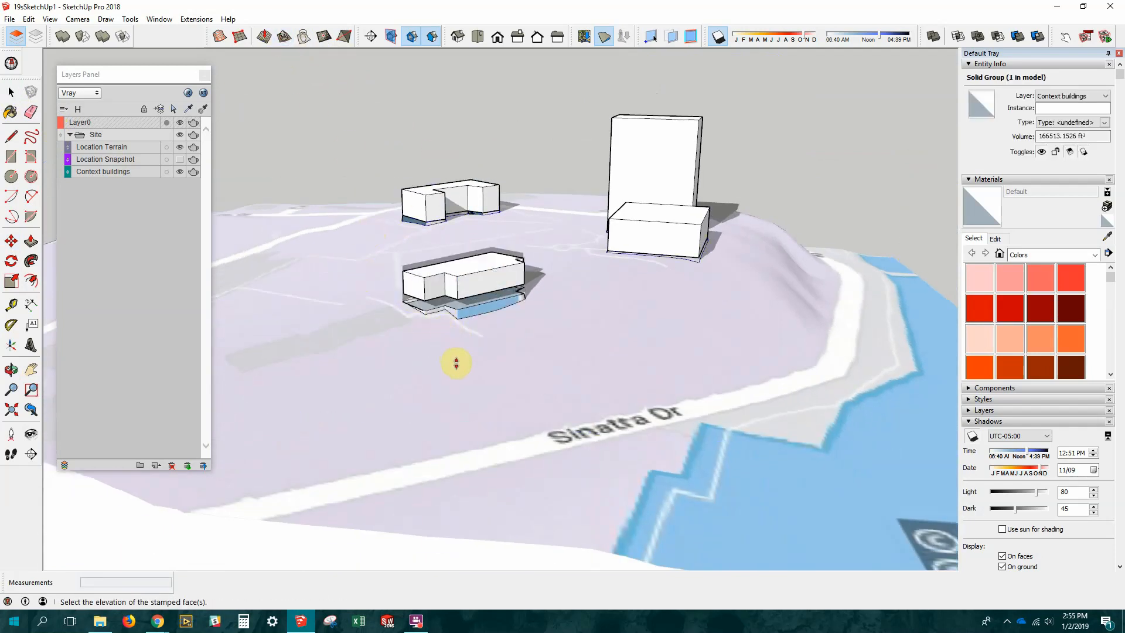
click(454, 360)
middle_drag(455, 360, 464, 334)
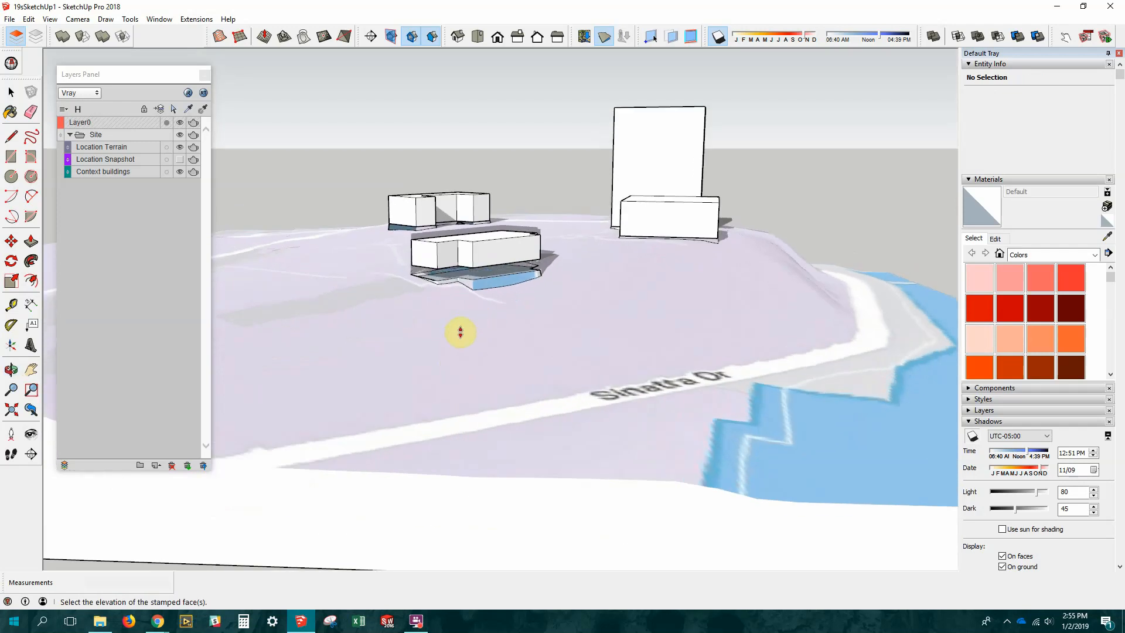
click(458, 328)
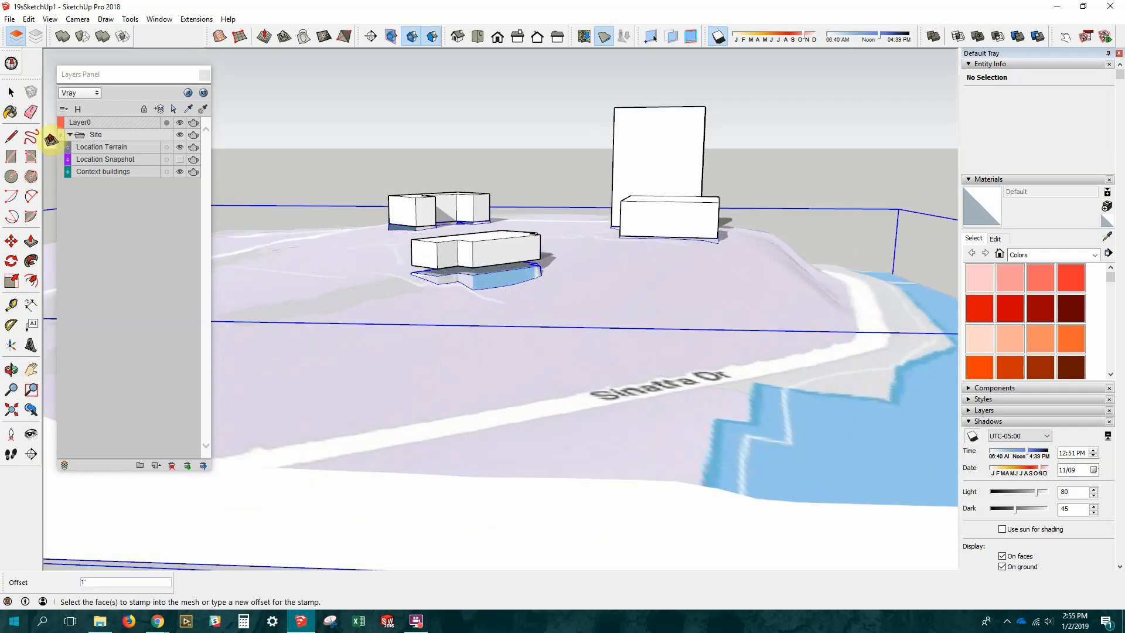
Move the notched building group down by its front bottom corner onto the matching corner of its stamped pad.
click(10, 92)
click(433, 254)
scroll(460, 267, up, 5)
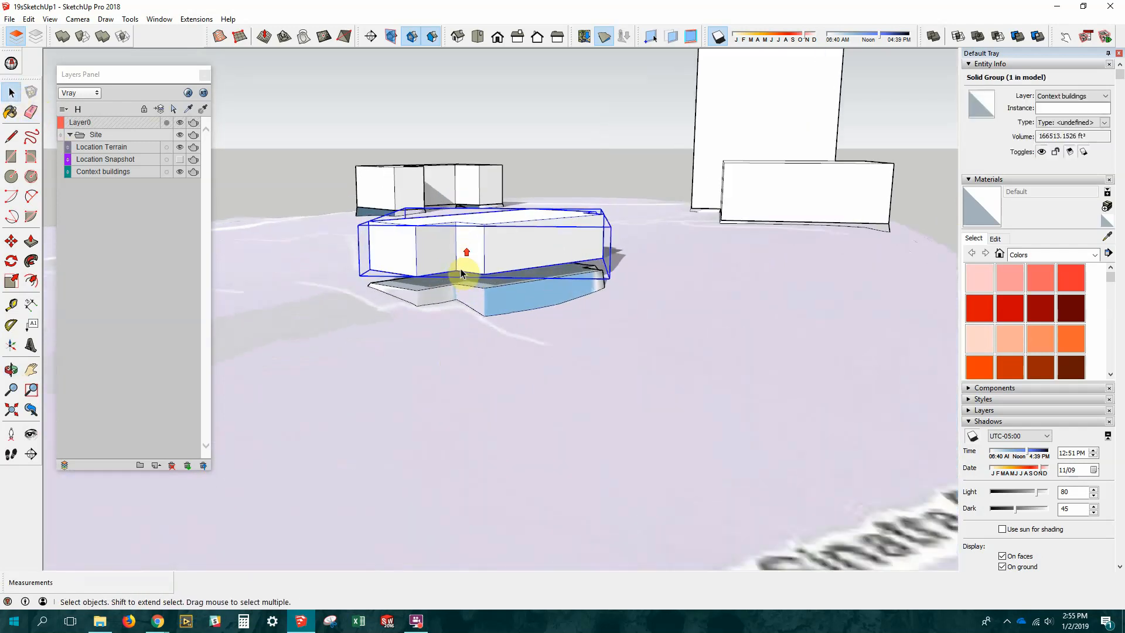
key(m)
scroll(457, 273, up, 2)
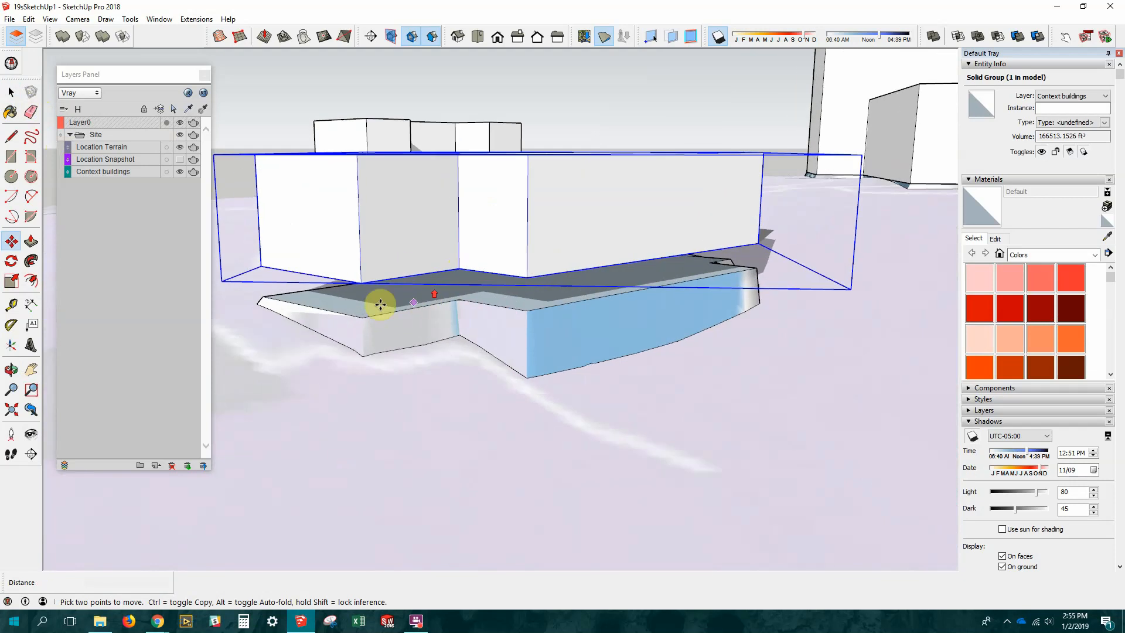
click(358, 281)
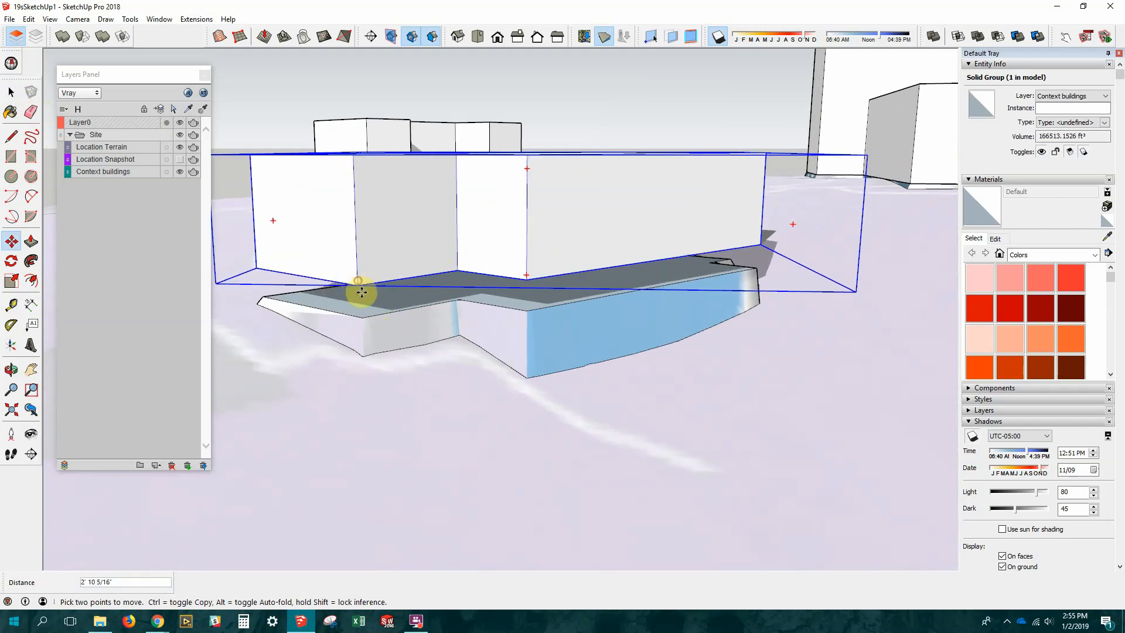
click(361, 317)
scroll(561, 256, down, 3)
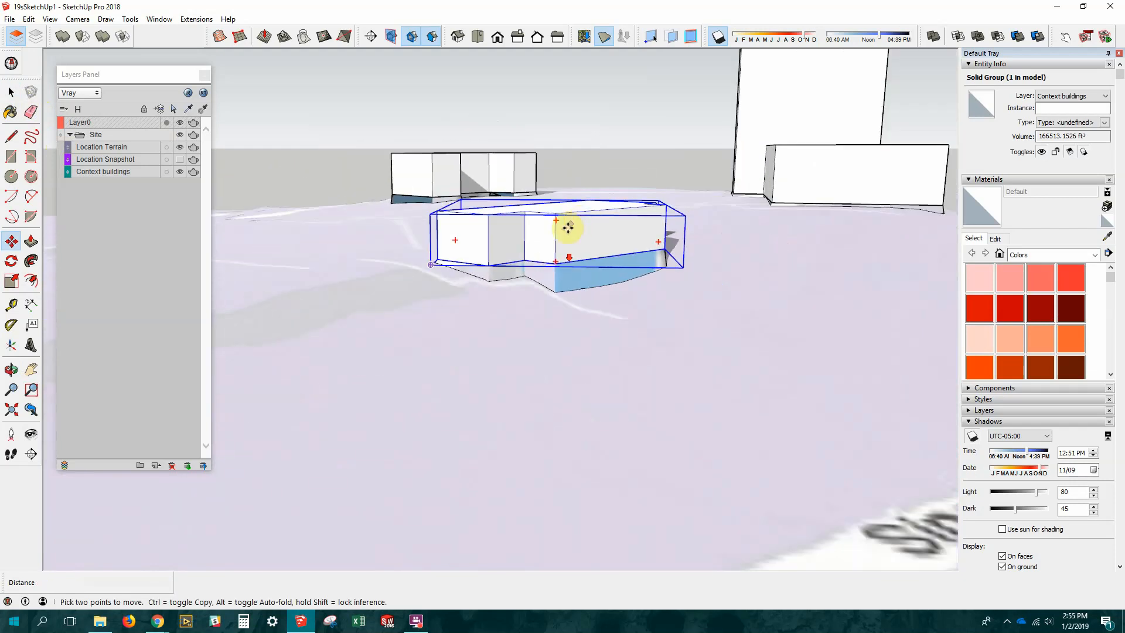
Look over the whole terrain block with the seated notched building and clear the selection.
middle_drag(568, 226, 500, 346)
scroll(678, 186, down, 2)
middle_drag(678, 186, 539, 384)
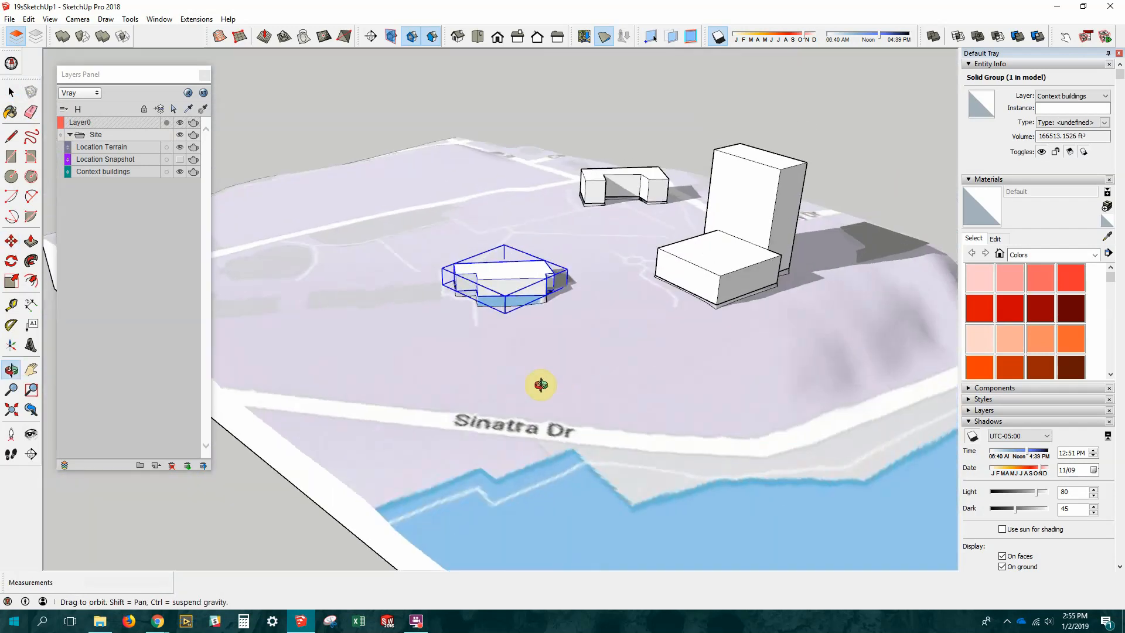
scroll(498, 234, down, 4)
scroll(677, 301, down, 2)
middle_drag(678, 301, 557, 389)
middle_drag(550, 340, 643, 314)
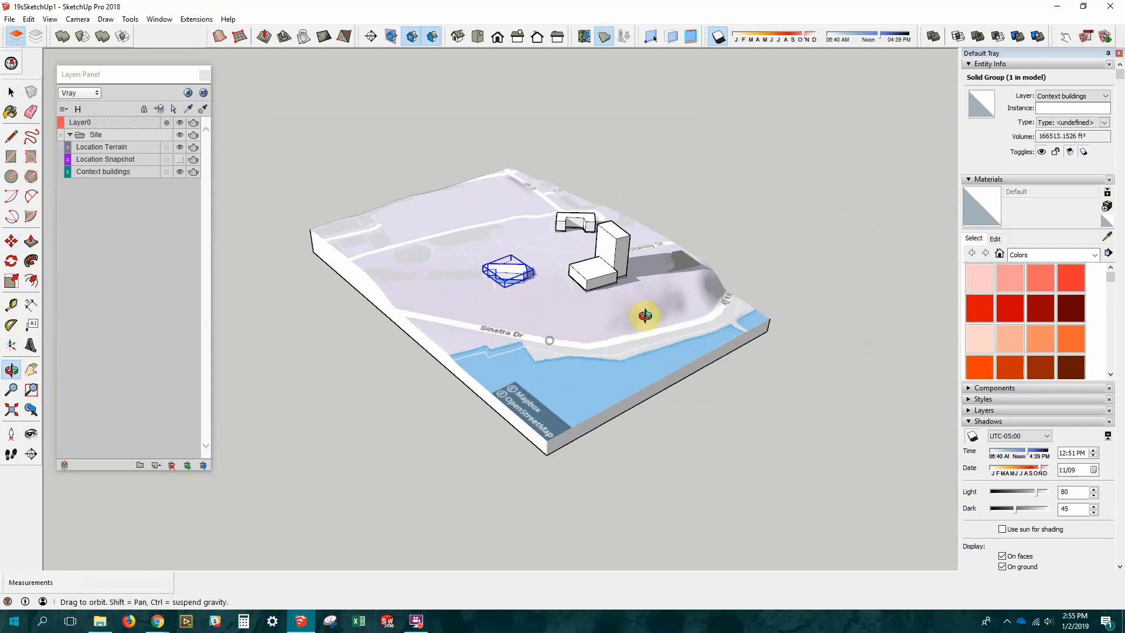
click(14, 95)
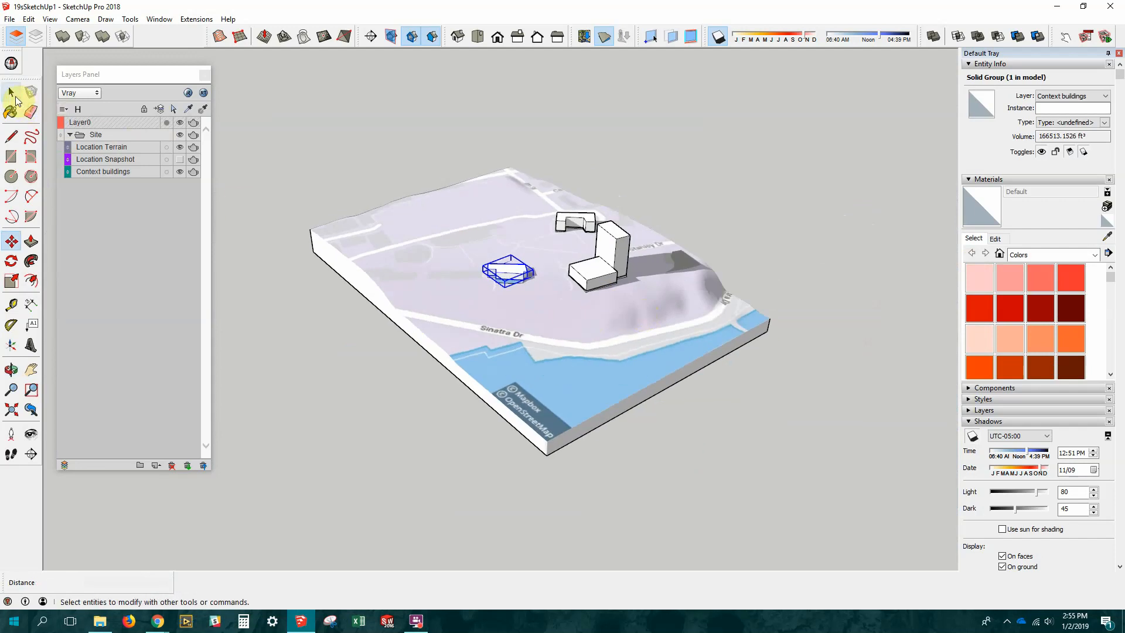
click(377, 149)
Examine how the three context buildings sit on their stamped pads from low and high angles.
middle_drag(534, 384, 545, 243)
scroll(533, 324, up, 4)
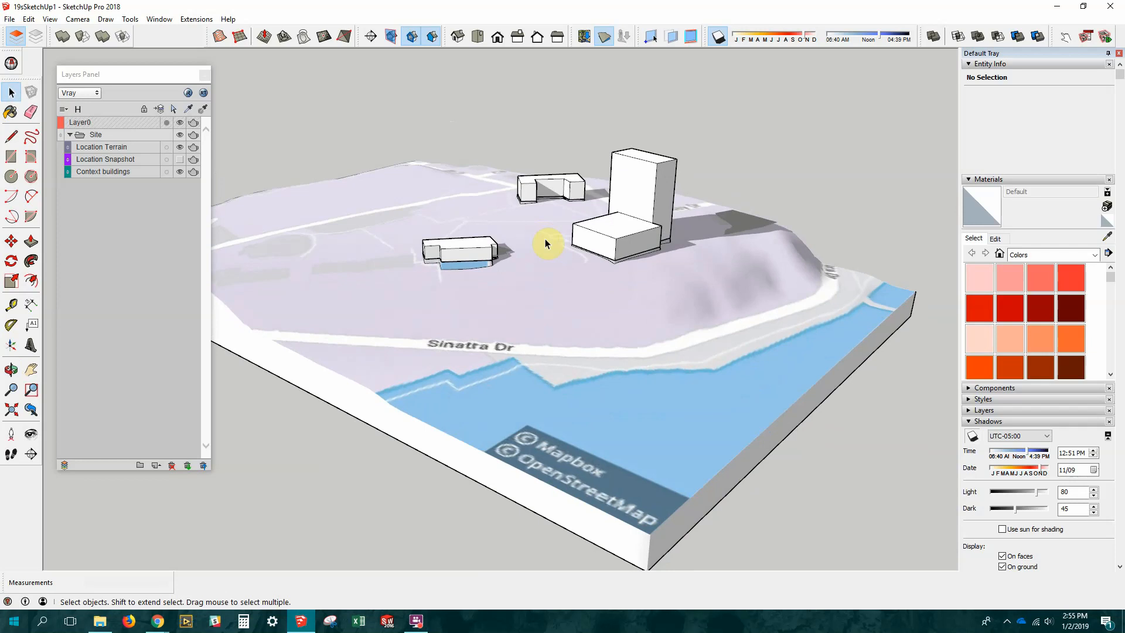
key(o)
mouse_move(327, 238)
mouse_down()
mouse_move(364, 337)
mouse_move(804, 268)
mouse_move(397, 218)
mouse_move(326, 222)
mouse_up()
key(space)
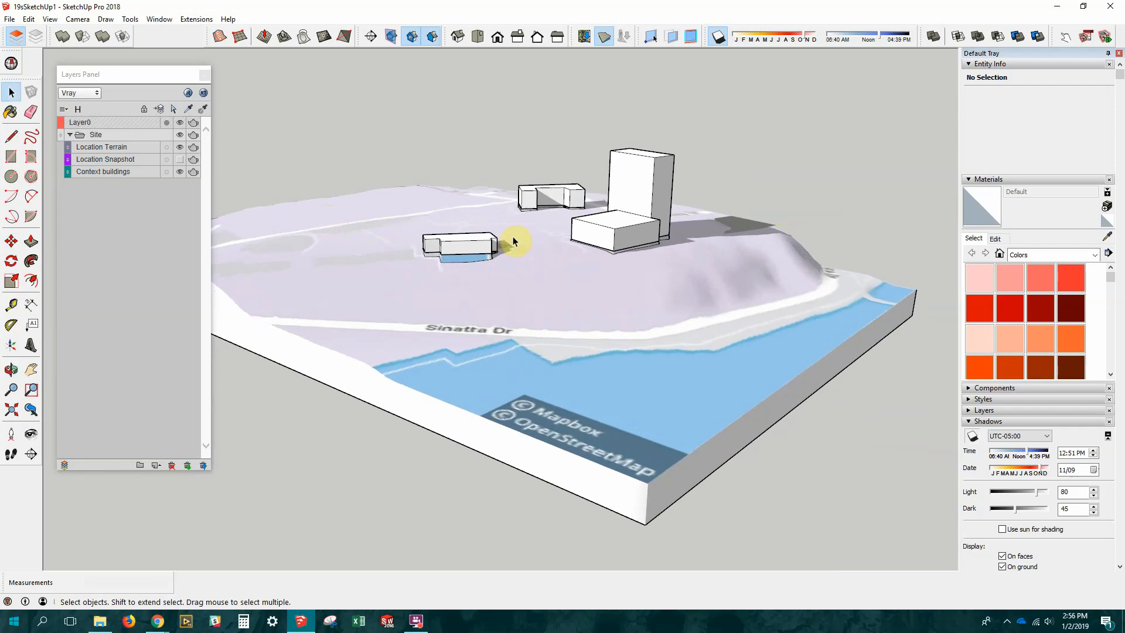
scroll(513, 231, up, 2)
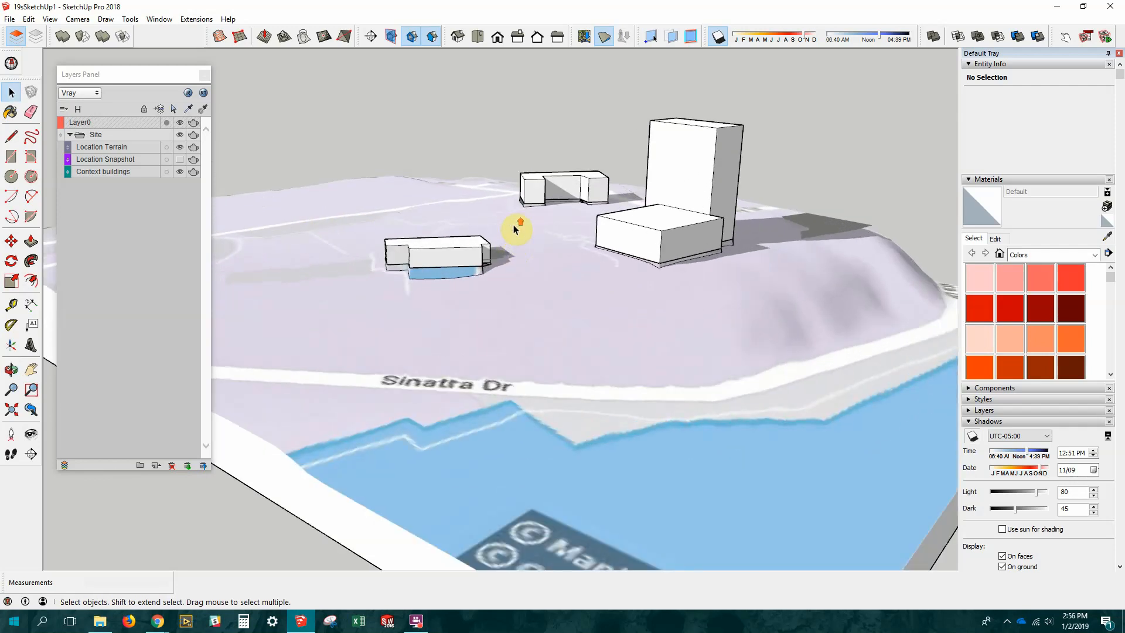
middle_drag(585, 238, 562, 294)
scroll(555, 276, down, 2)
middle_drag(612, 264, 607, 233)
scroll(606, 219, up, 1)
middle_drag(575, 269, 583, 339)
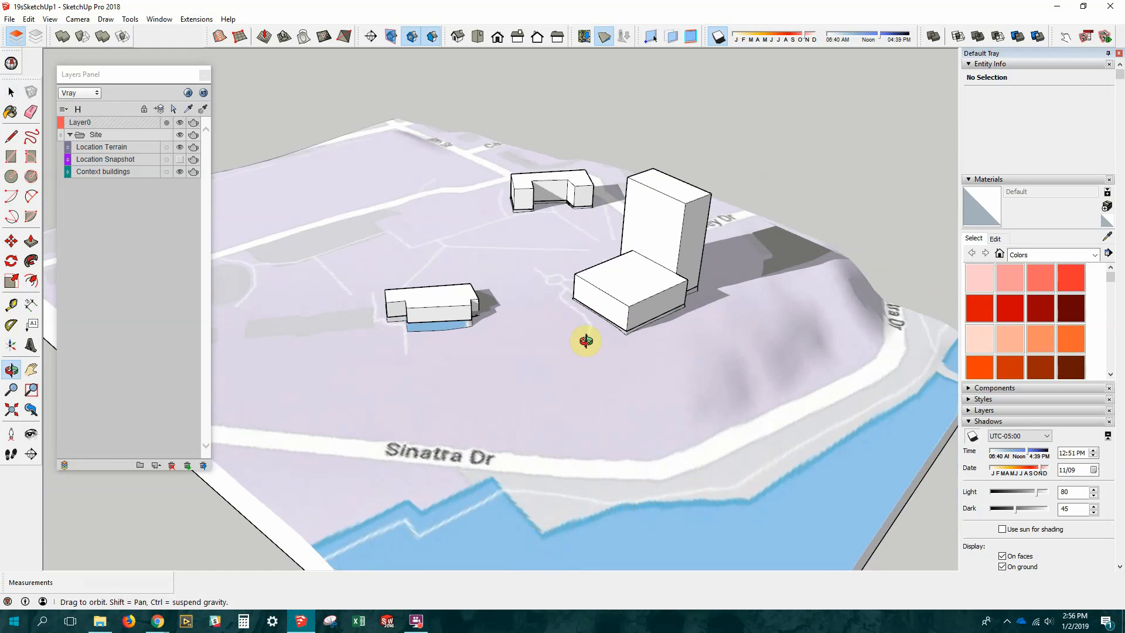
scroll(675, 337, down, 2)
scroll(685, 280, up, 1)
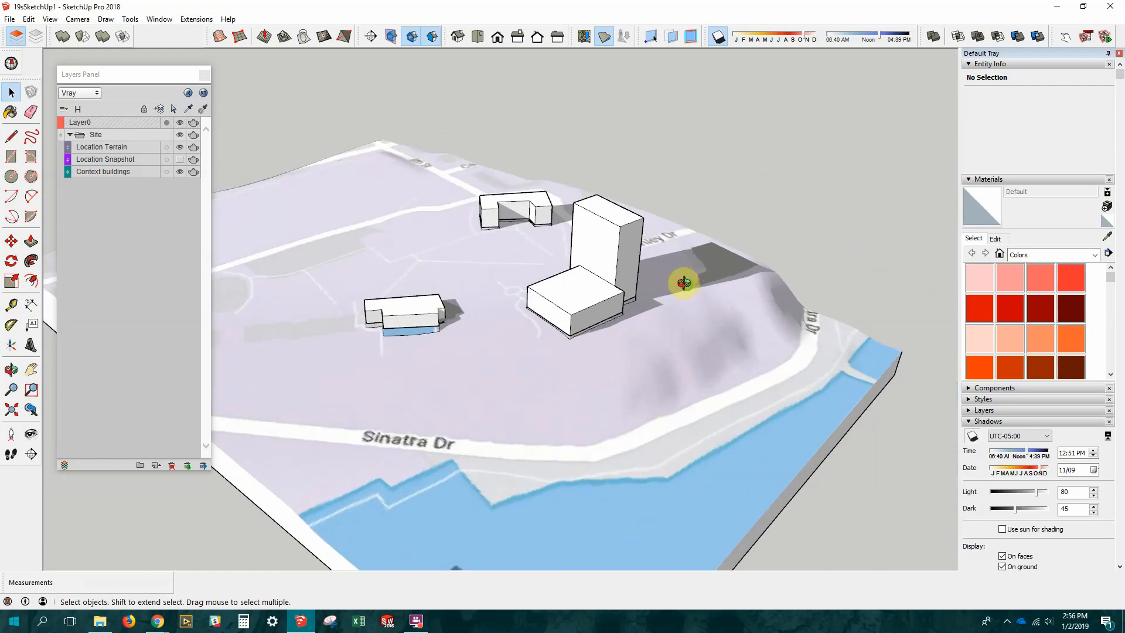
middle_drag(677, 282, 758, 288)
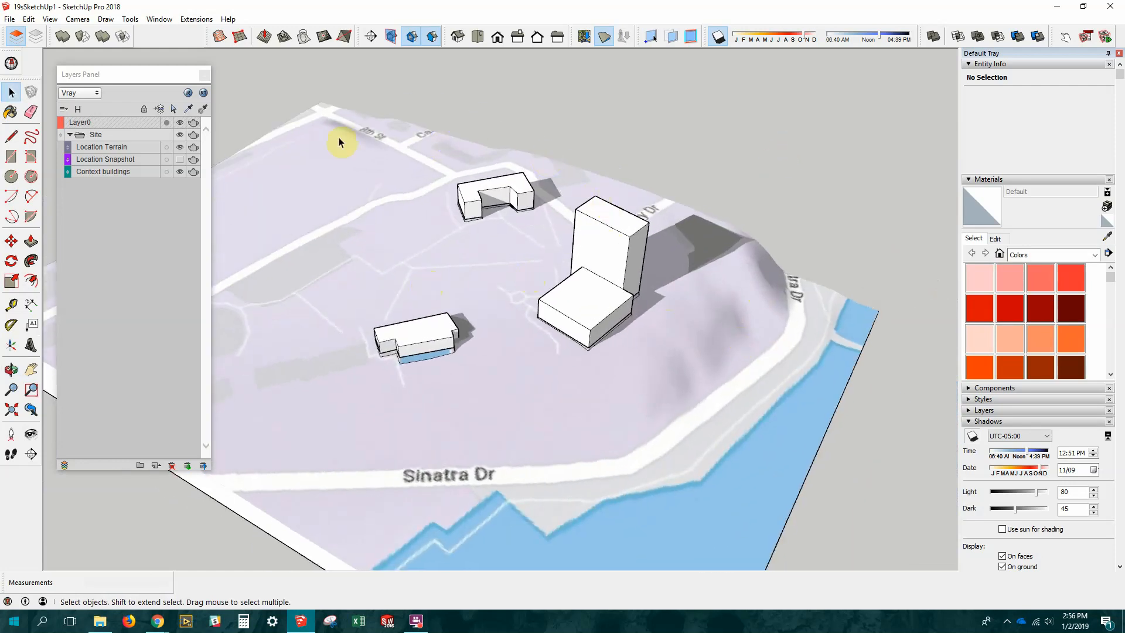
scroll(362, 152, down, 3)
middle_drag(364, 149, 472, 334)
scroll(400, 250, down, 1)
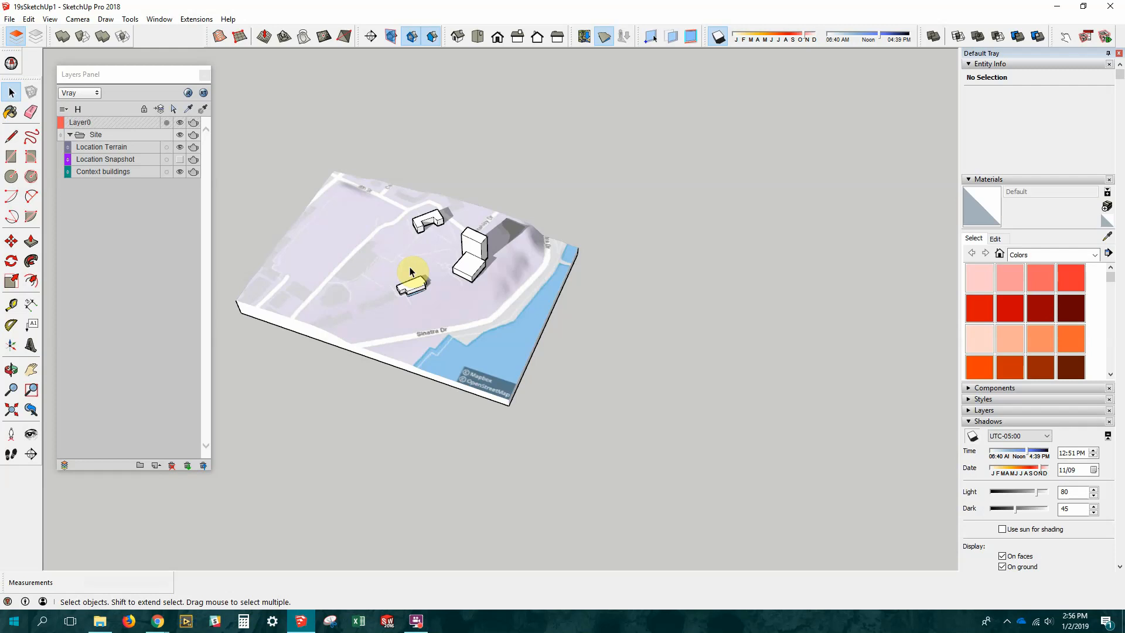
scroll(361, 204, up, 2)
scroll(430, 223, down, 3)
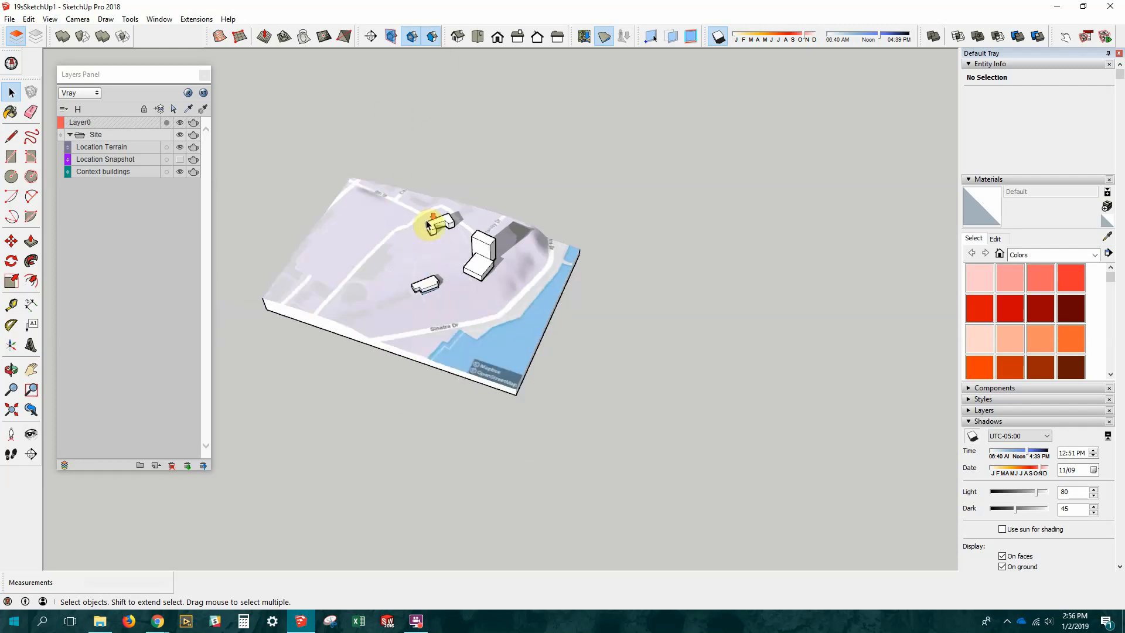
scroll(361, 217, up, 1)
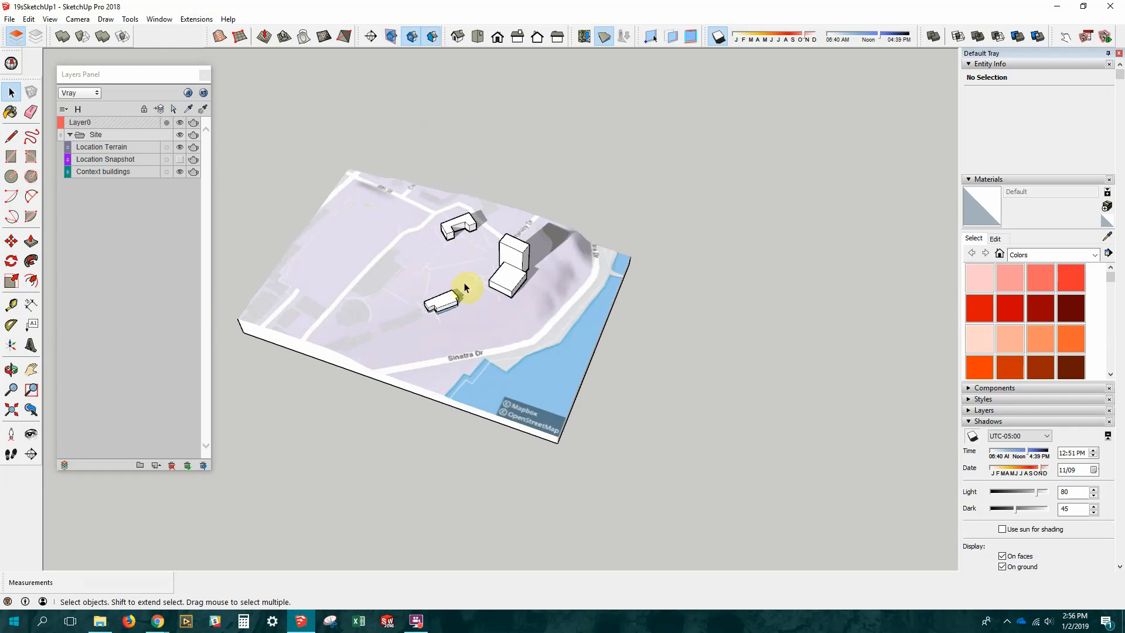
mouse_move(492, 262)
middle_down()
mouse_move(477, 230)
mouse_move(476, 253)
middle_up()
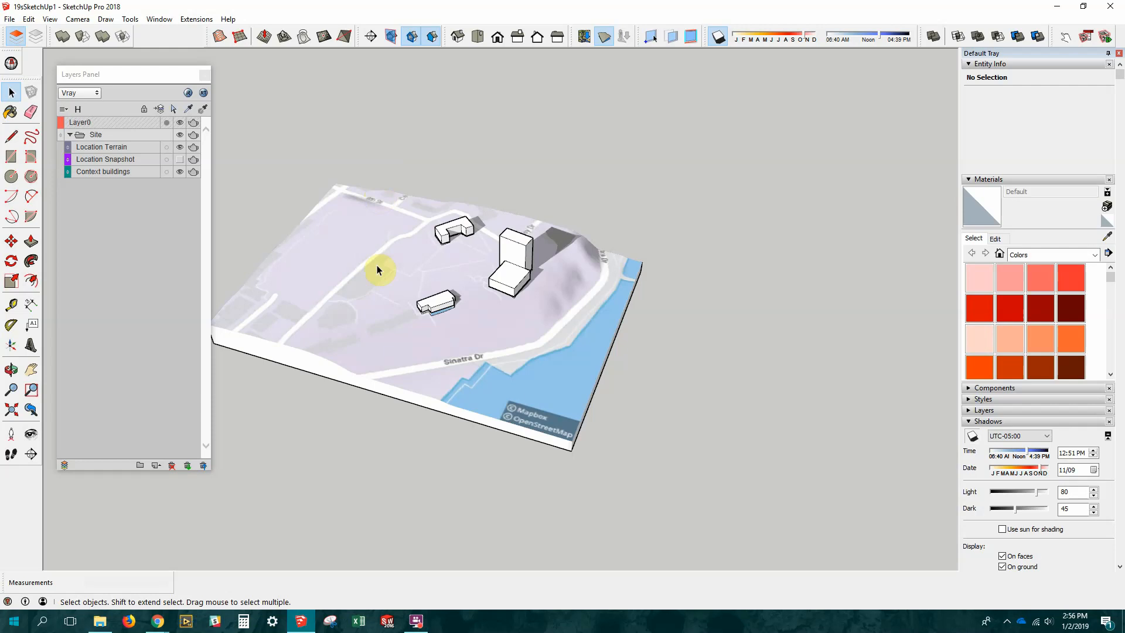
Review the extents of the terrain group and its shoreline slope from several angles.
click(51, 20)
click(485, 314)
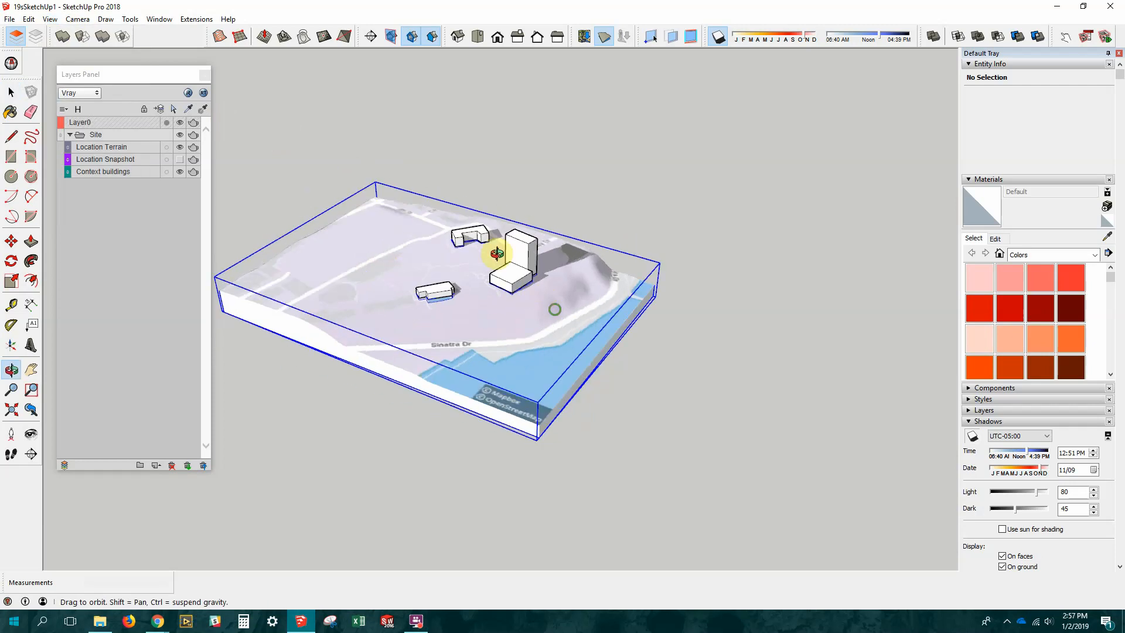
scroll(475, 234, up, 3)
click(550, 181)
scroll(497, 205, up, 2)
scroll(503, 188, down, 2)
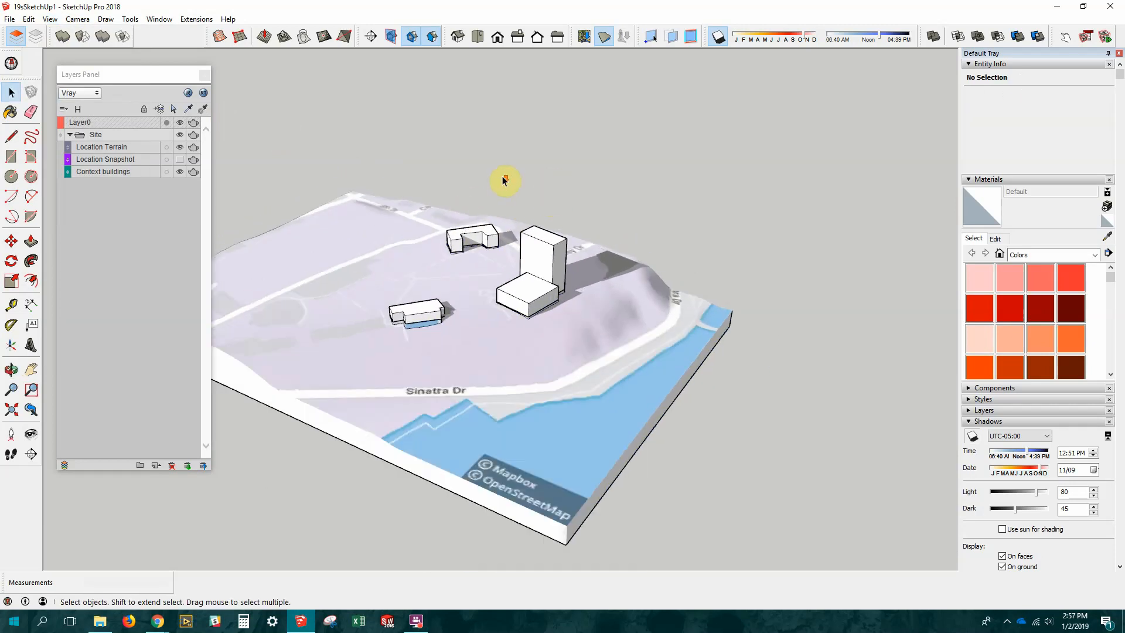
scroll(356, 218, up, 1)
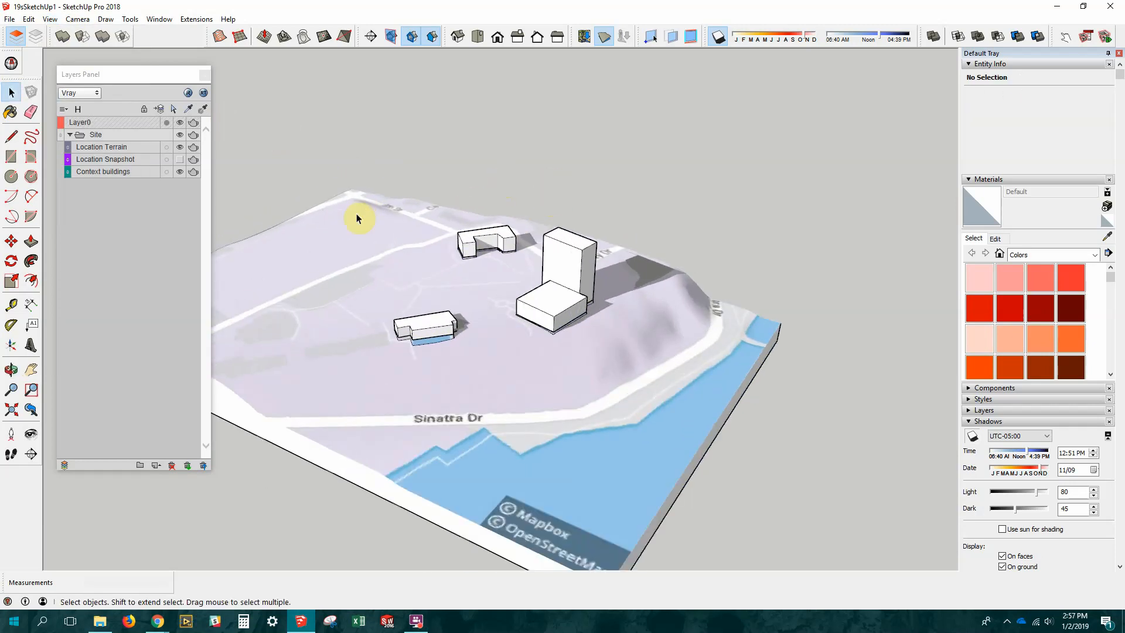
middle_drag(384, 258, 684, 319)
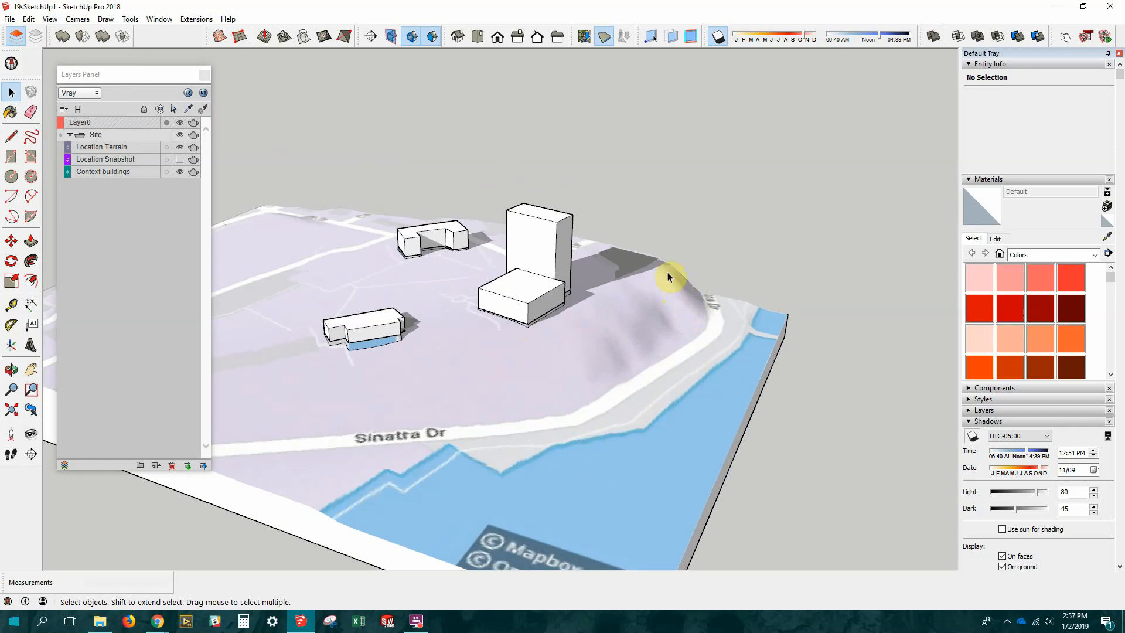
scroll(667, 271, down, 2)
scroll(505, 318, up, 1)
scroll(656, 402, up, 2)
scroll(654, 393, down, 2)
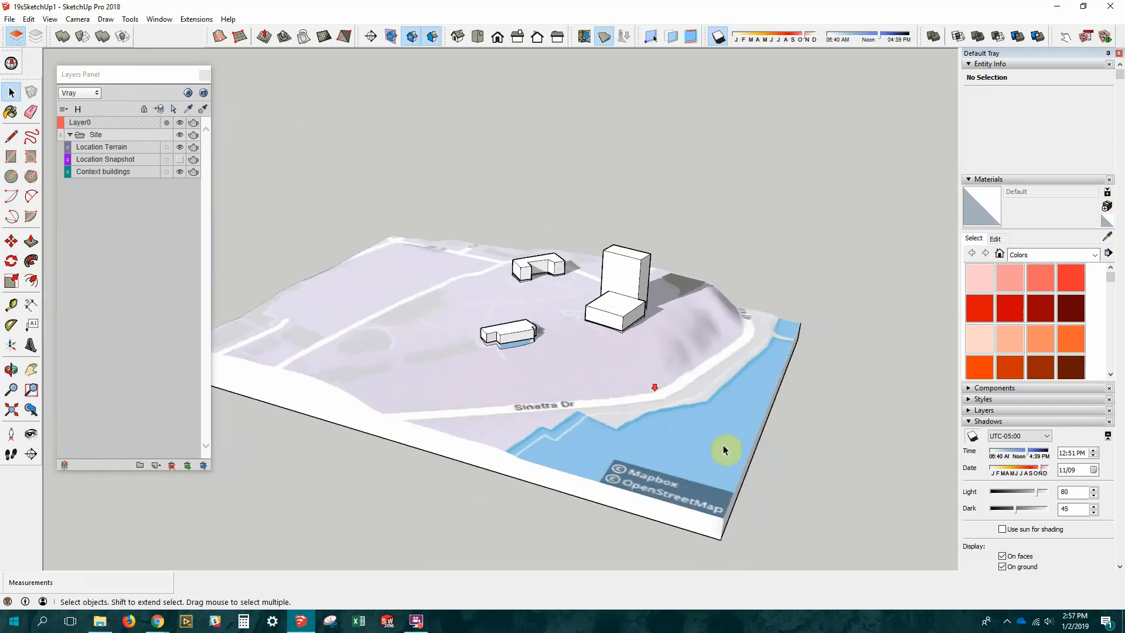
Select all geometry inside the terrain group to check its entity info, and leave the group.
click(716, 470)
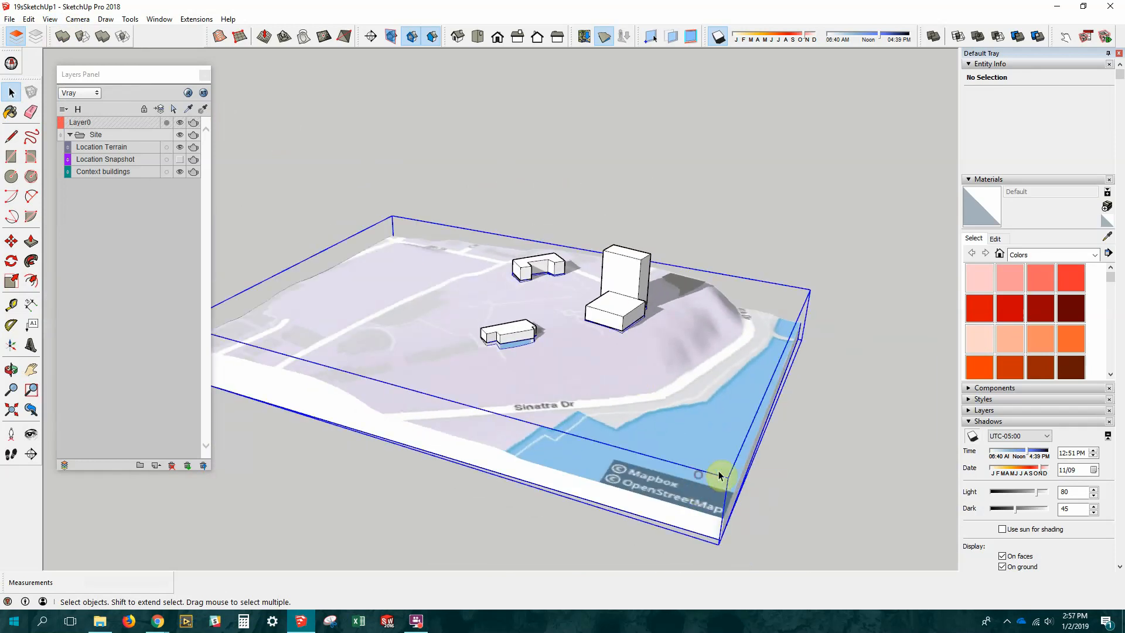
triple_click(681, 452)
click(843, 446)
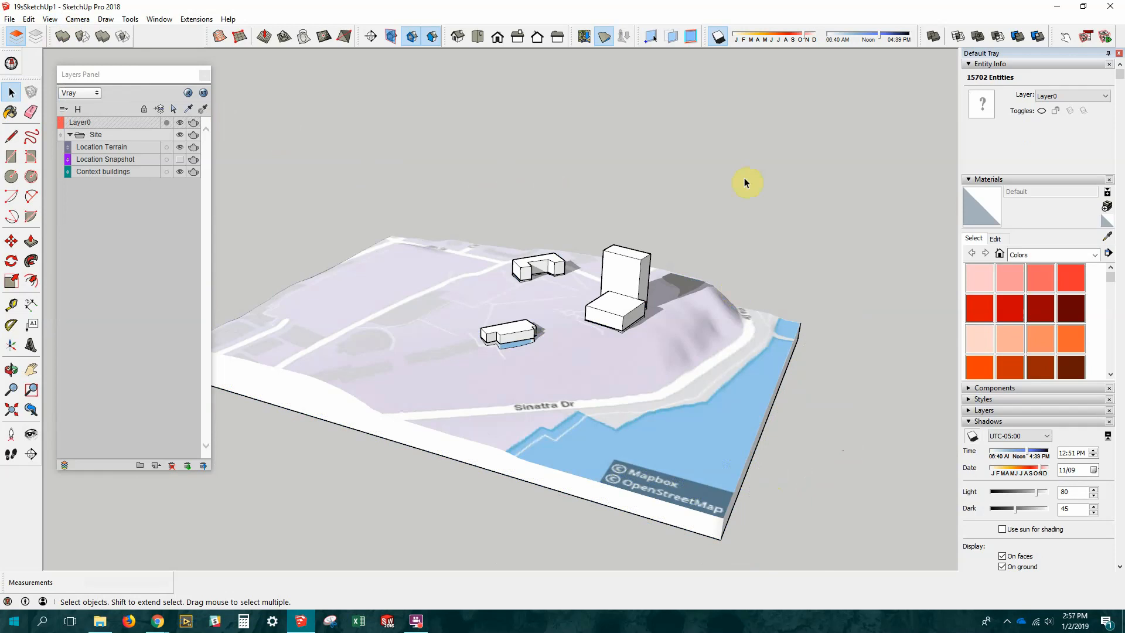
Frame the whole site block from the waterfront corner and collapse the Entity Info and Materials sections.
scroll(616, 505, up, 2)
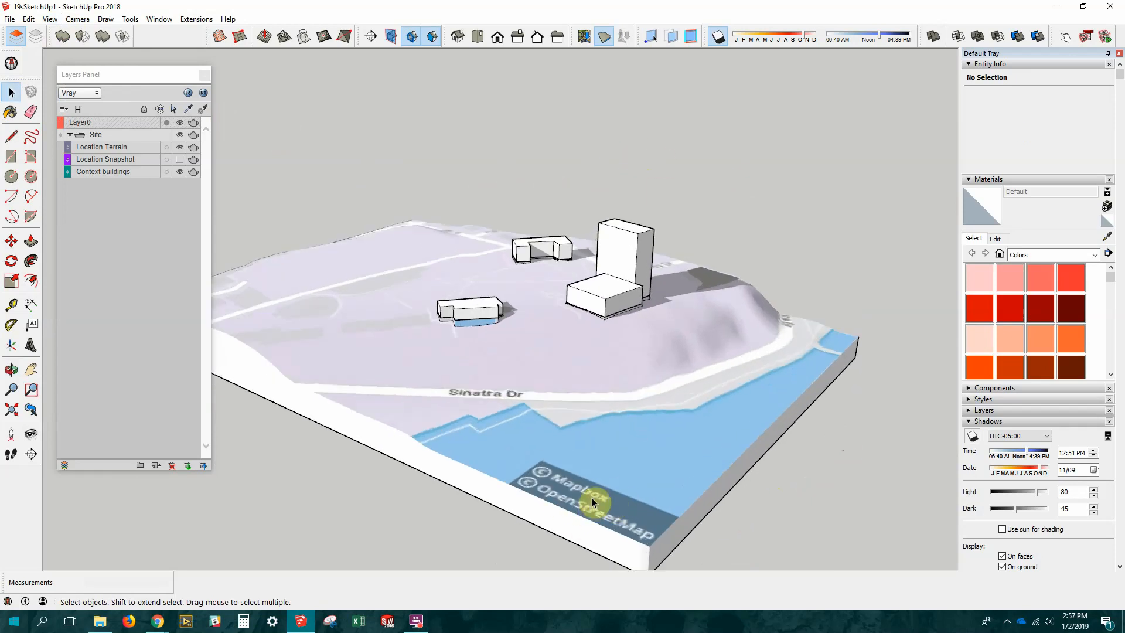
middle_drag(596, 497, 580, 532)
scroll(530, 413, down, 2)
middle_drag(535, 353, 533, 383)
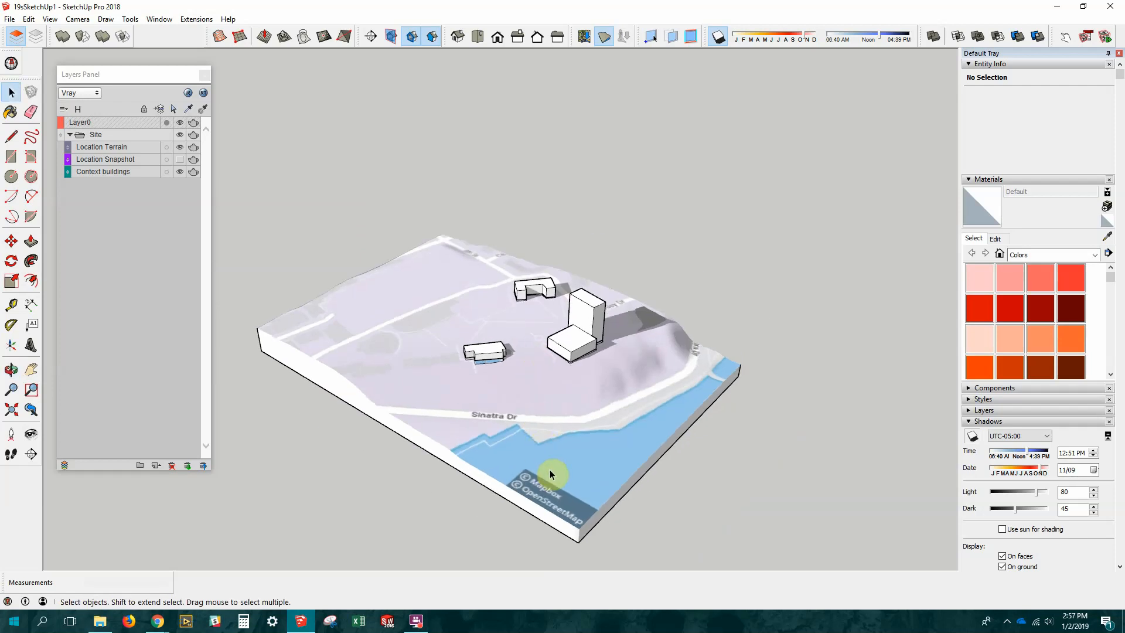
middle_drag(543, 462, 673, 554)
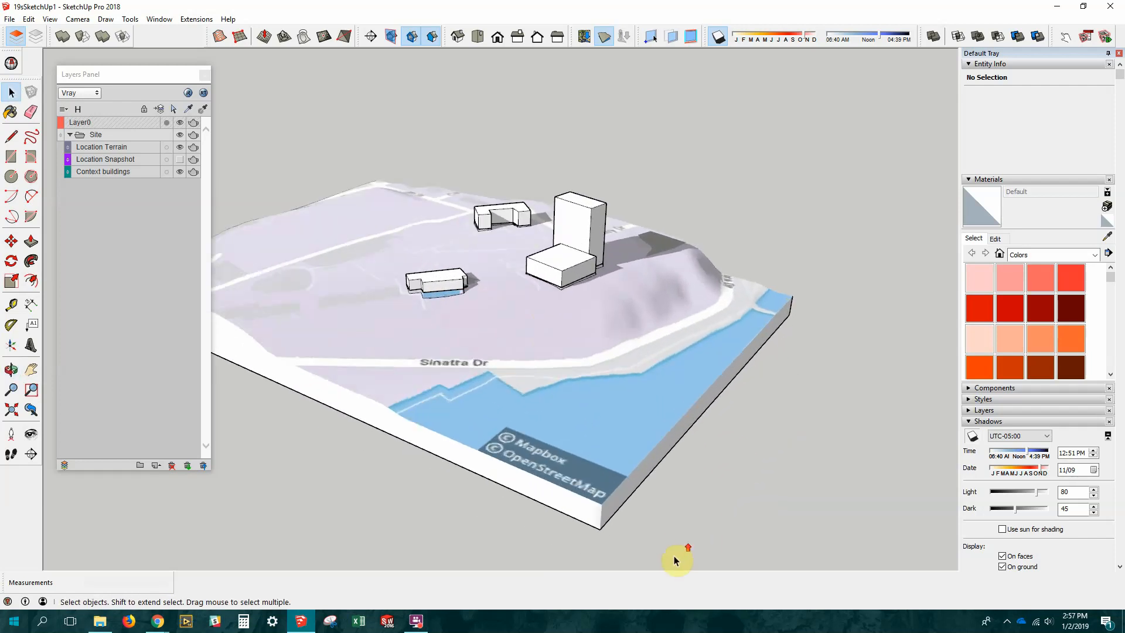
click(967, 64)
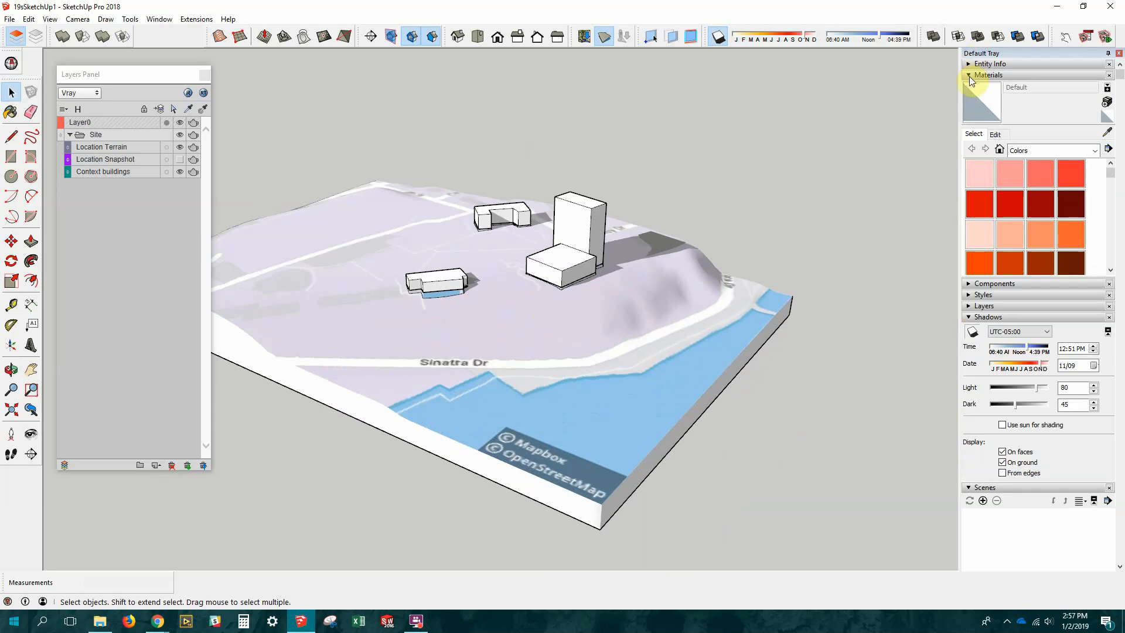
click(969, 75)
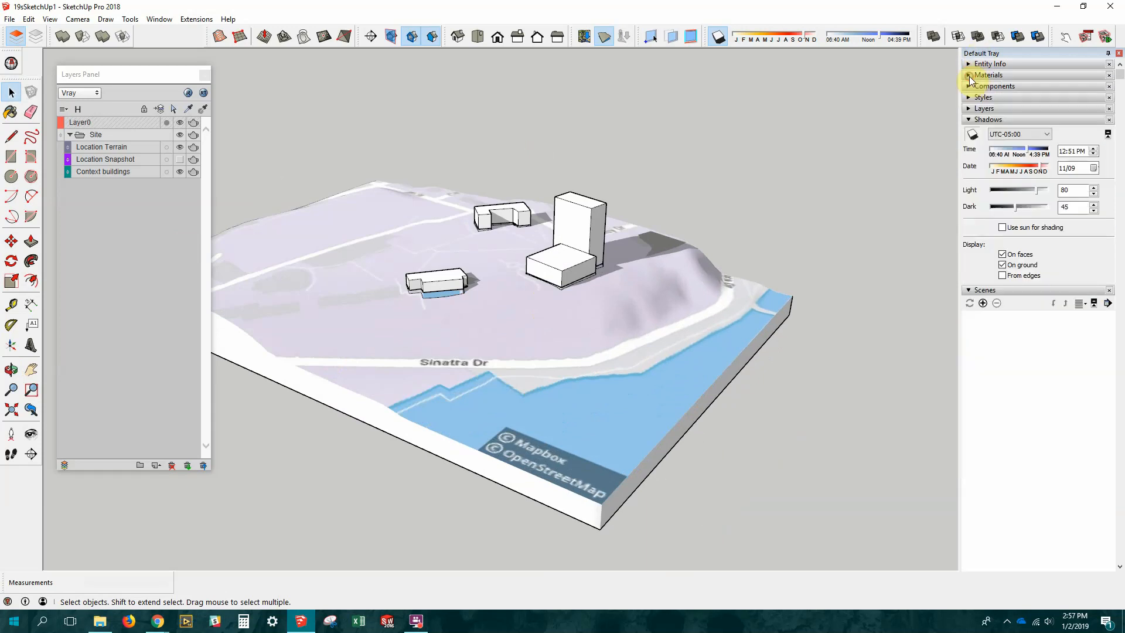
Collapse the Shadows section and add a first scene from the current view, saving the style changes as a new style.
click(970, 120)
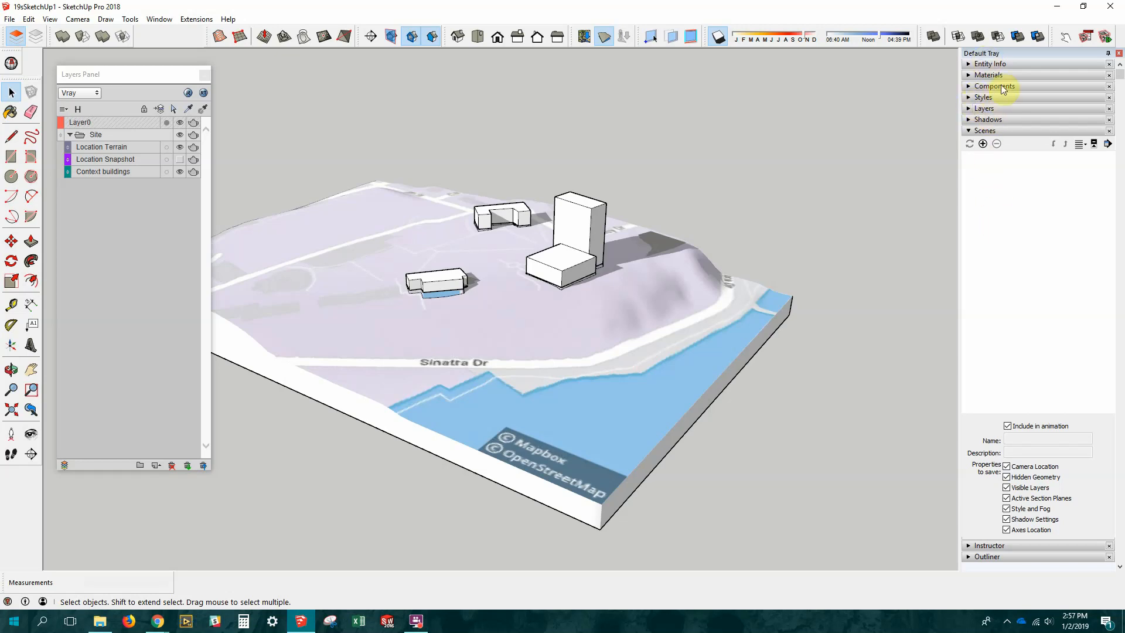
click(970, 131)
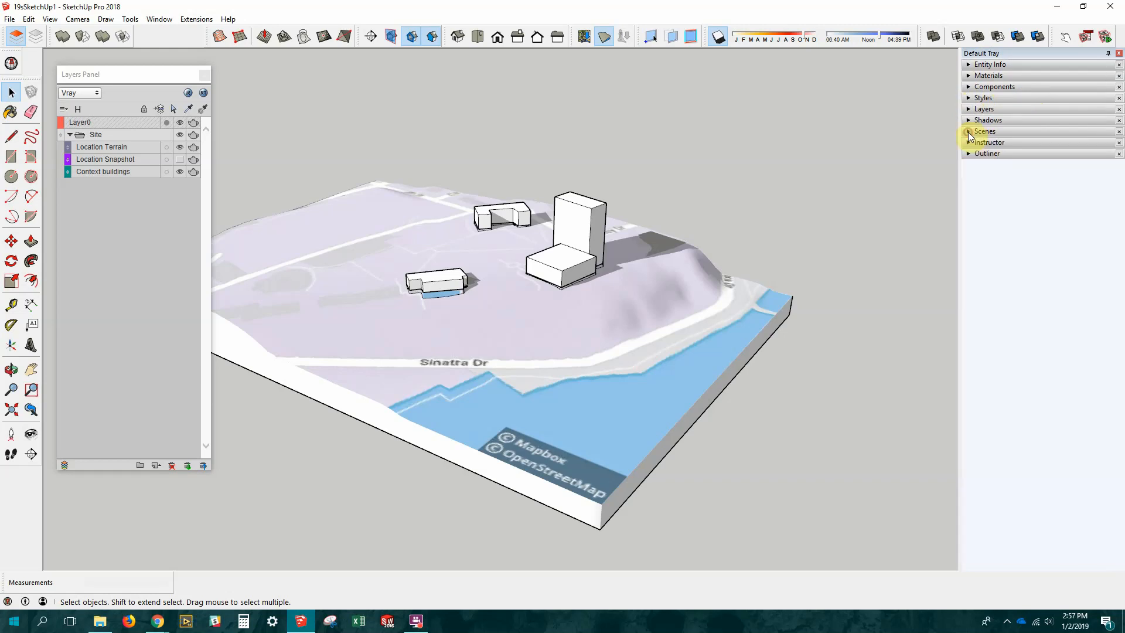
click(970, 132)
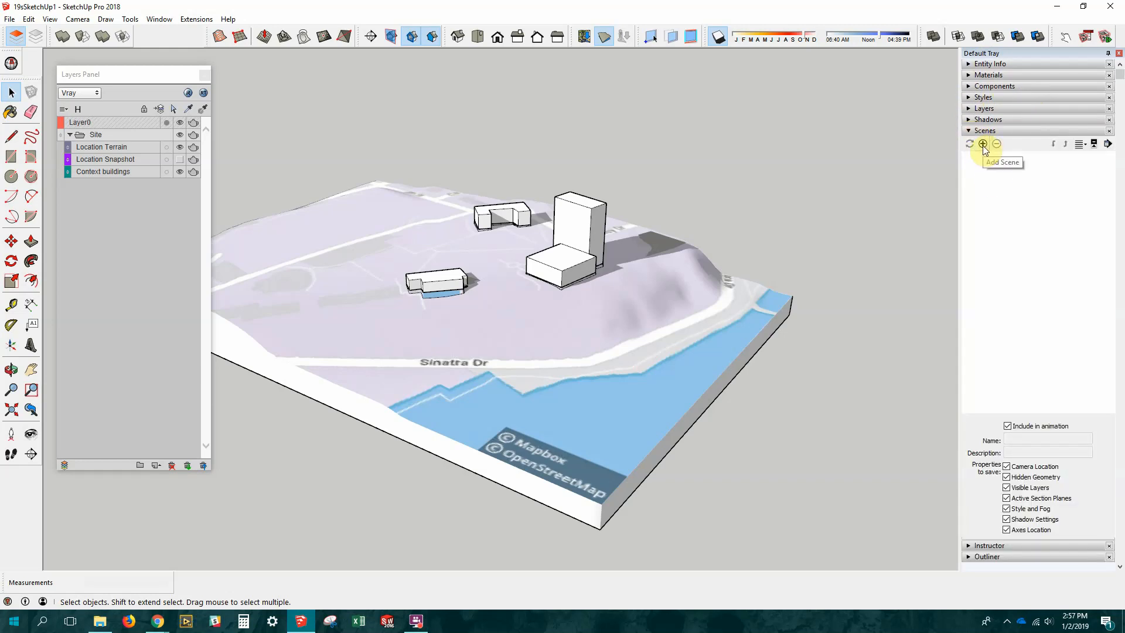
click(984, 145)
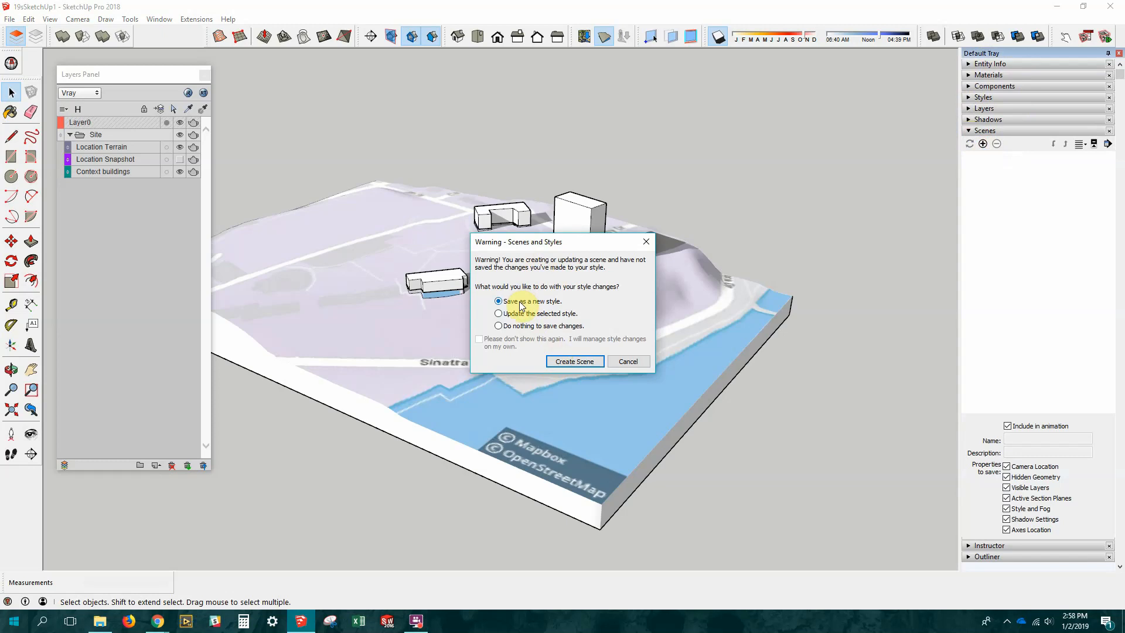
click(582, 364)
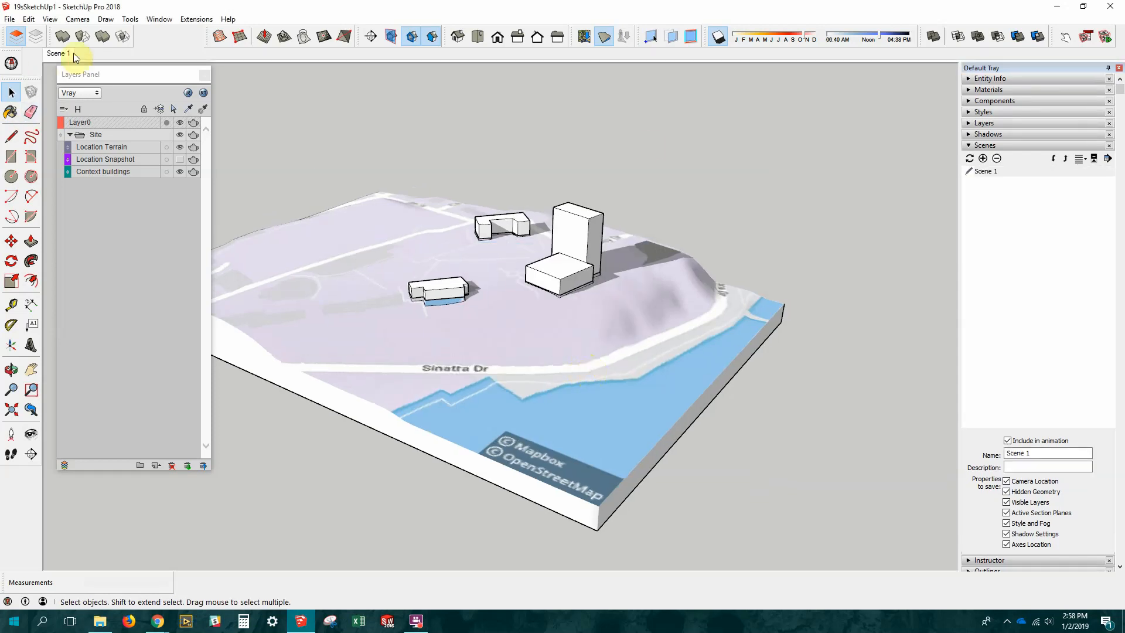
Rename the first scene as 1.
click(986, 172)
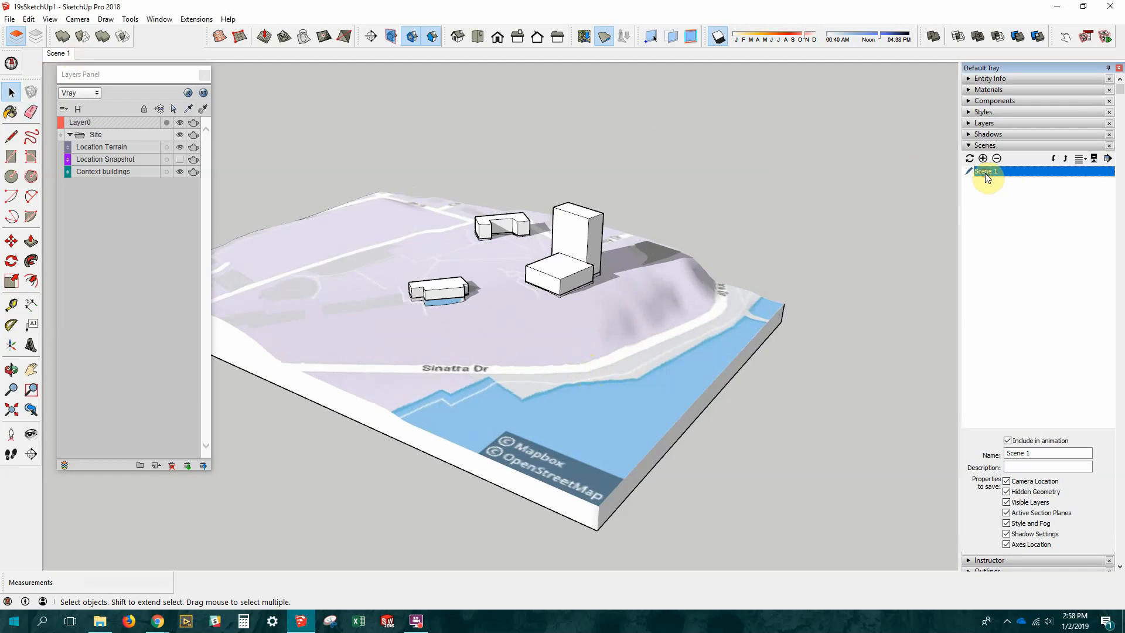
drag(1034, 454, 973, 466)
text(1)
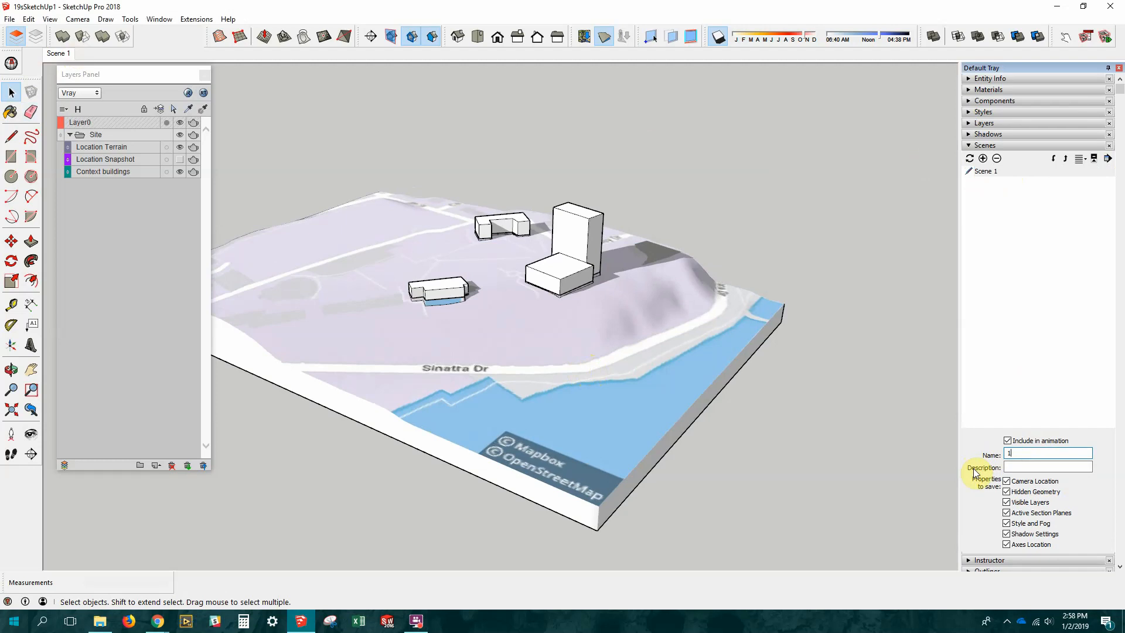
key(Return)
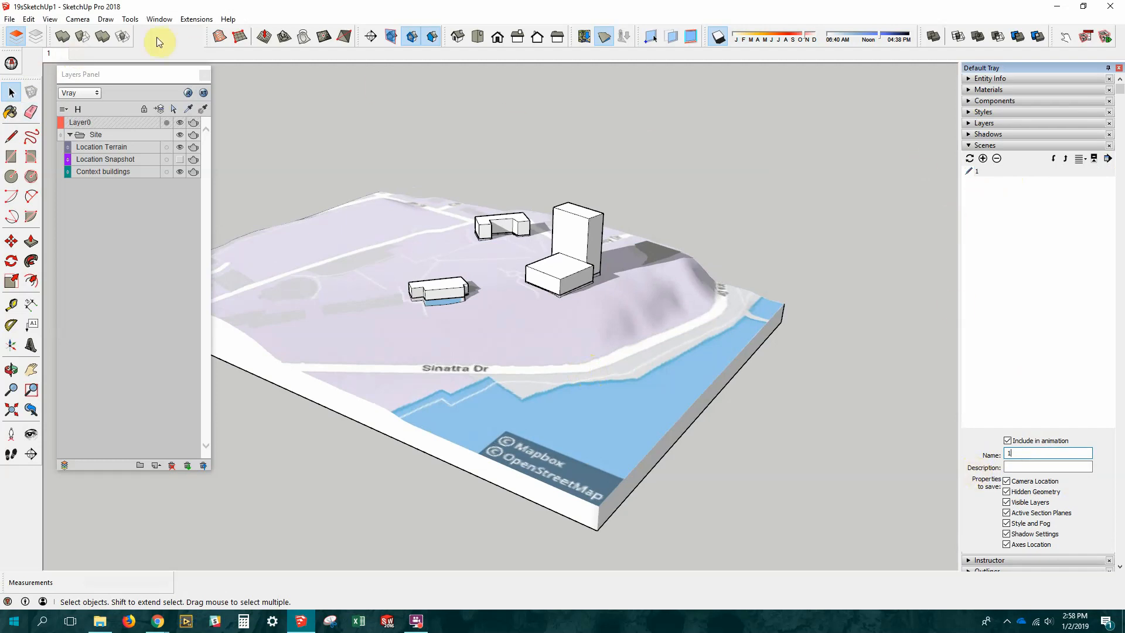
Add a second scene and switch the camera to a top view in parallel projection.
right_click(60, 56)
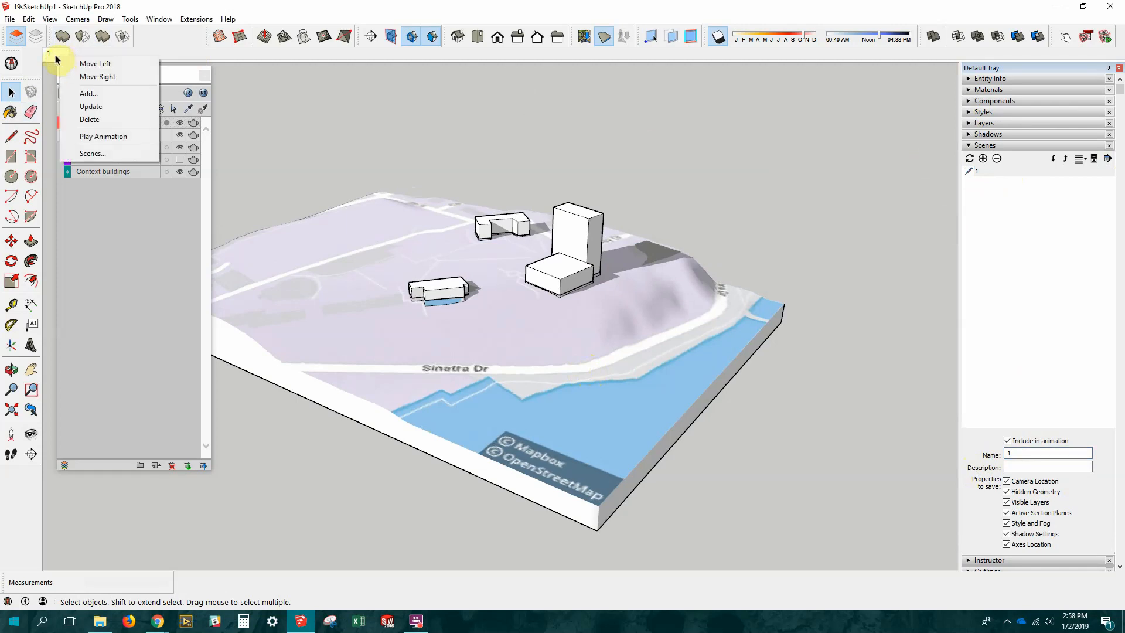
click(84, 94)
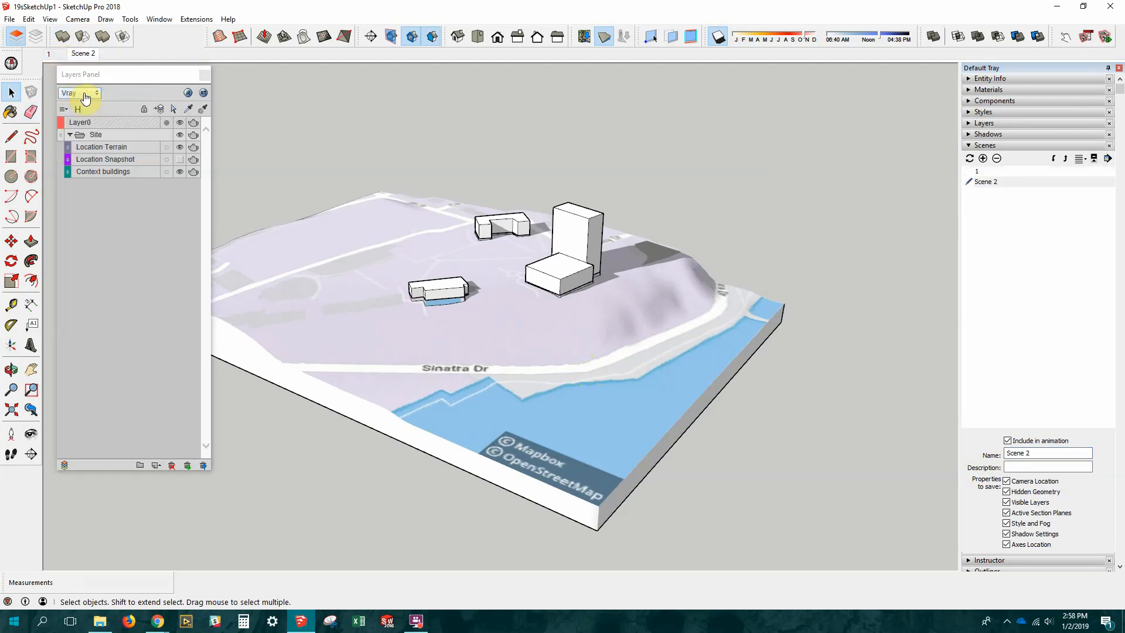
middle_drag(469, 171, 661, 338)
scroll(613, 323, down, 3)
click(78, 19)
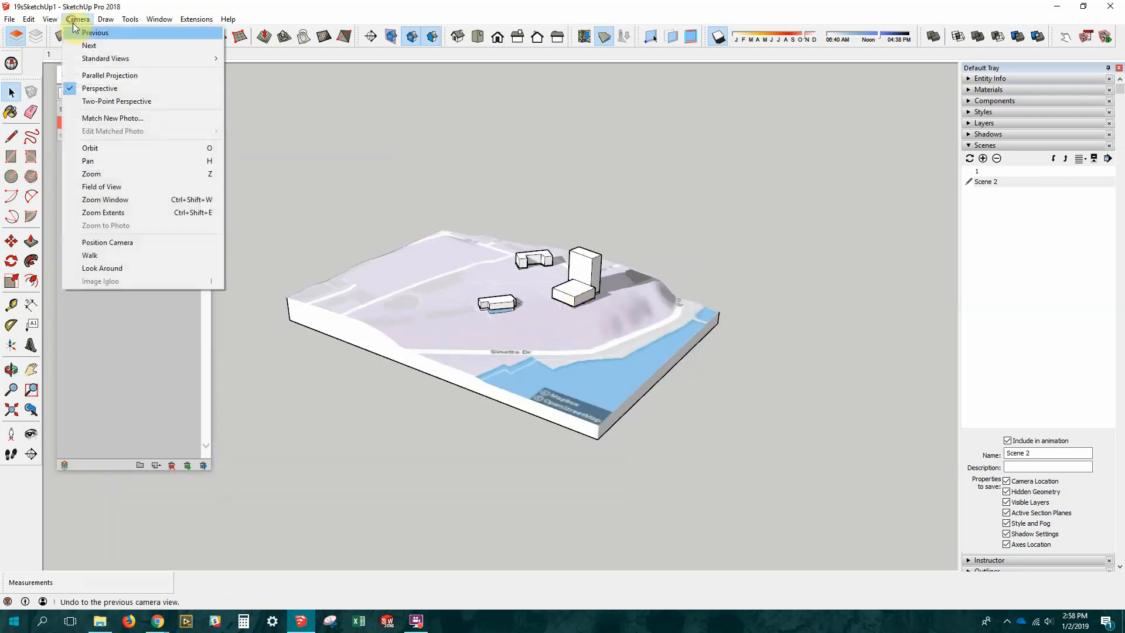
mouse_move(101, 58)
click(249, 71)
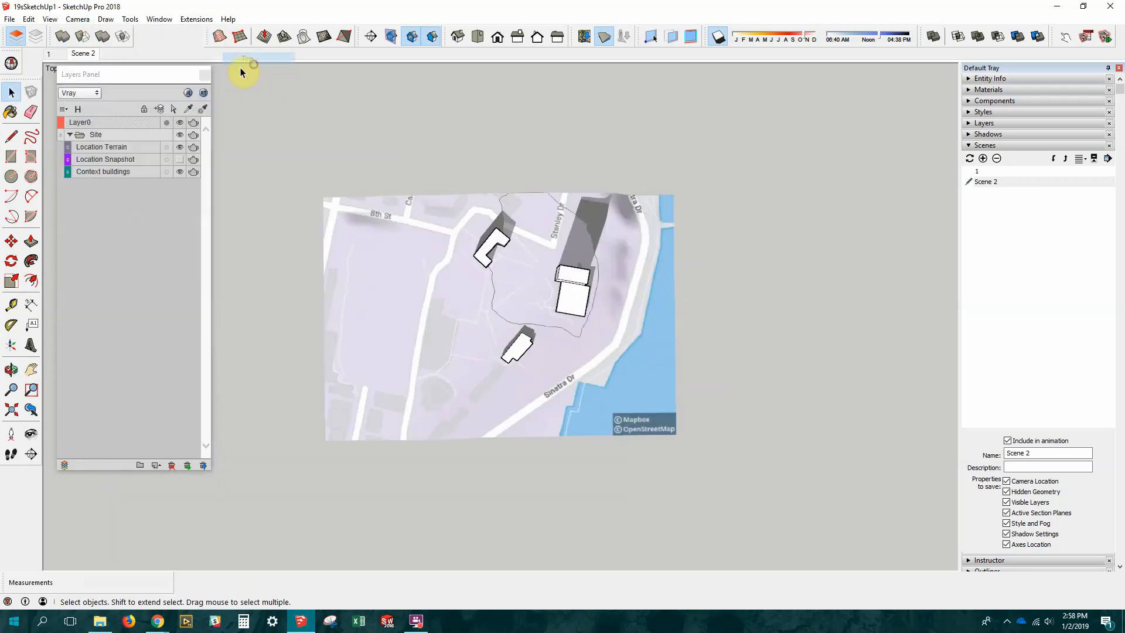
click(78, 20)
click(89, 75)
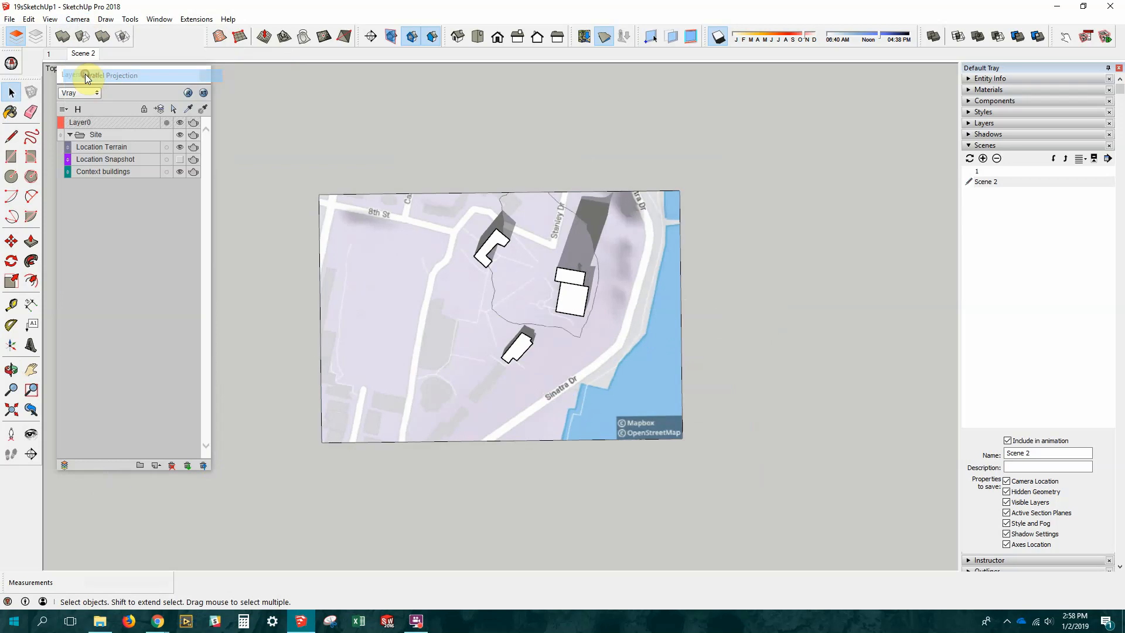
Enlarge the plan view around the three context buildings and update the second scene with it.
scroll(394, 251, up, 1)
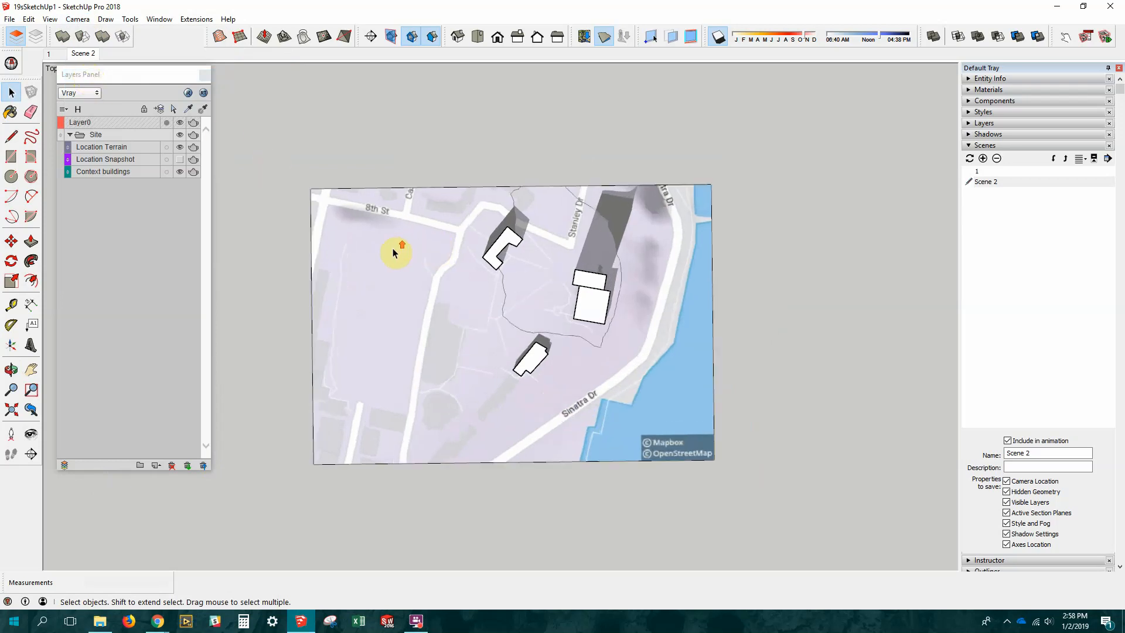
scroll(736, 306, up, 1)
scroll(234, 325, up, 2)
scroll(432, 101, up, 1)
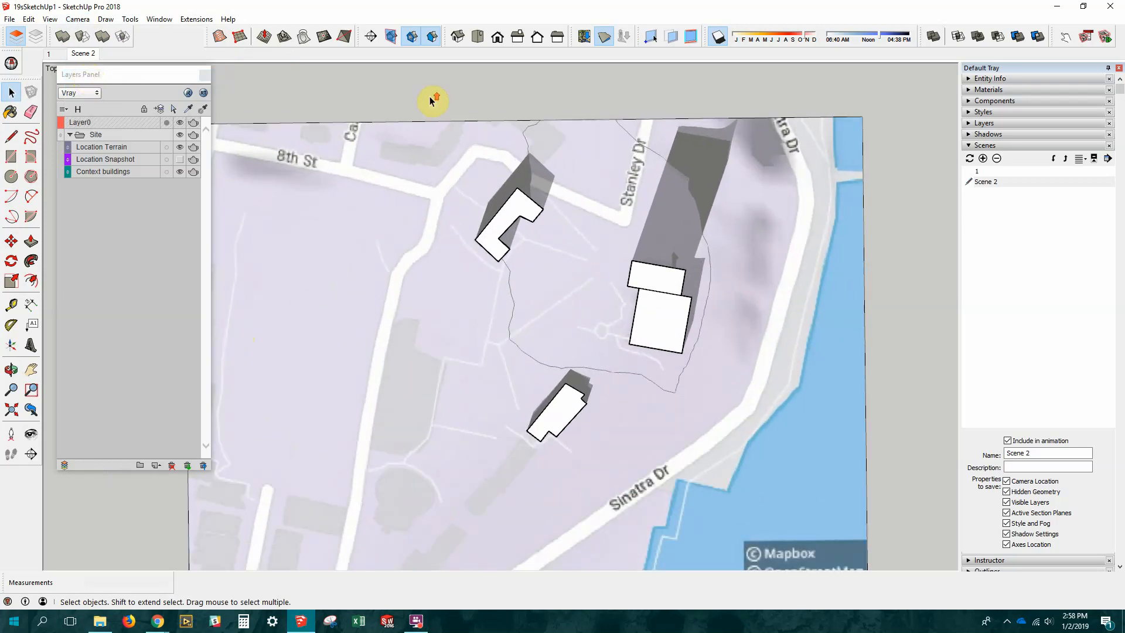
scroll(432, 96, up, 1)
scroll(547, 208, down, 1)
scroll(748, 467, up, 1)
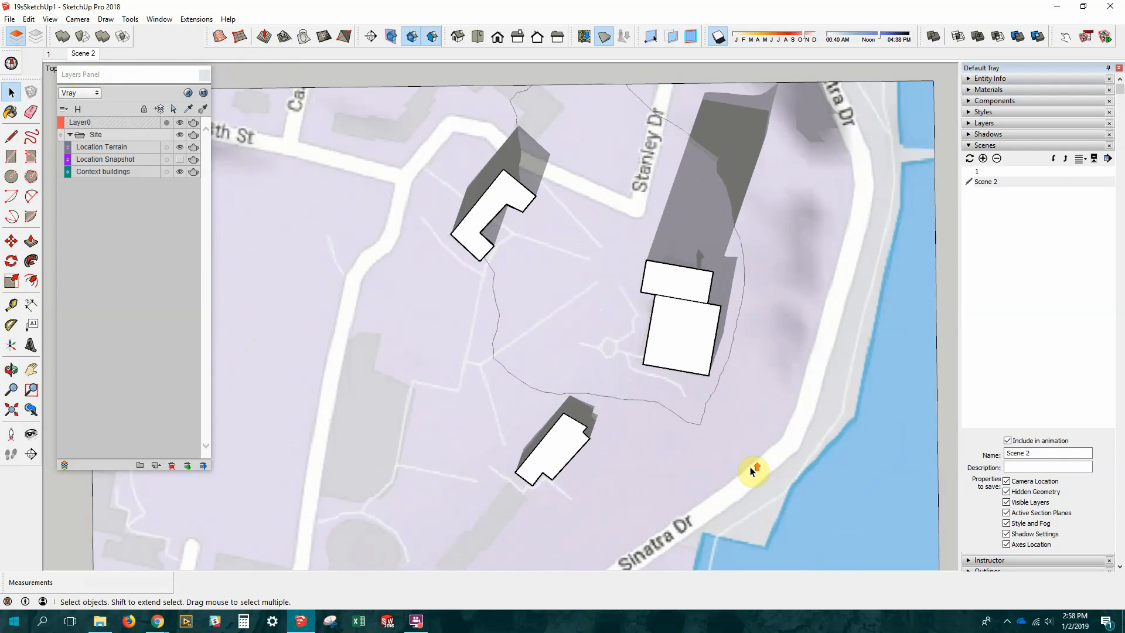
scroll(748, 467, down, 1)
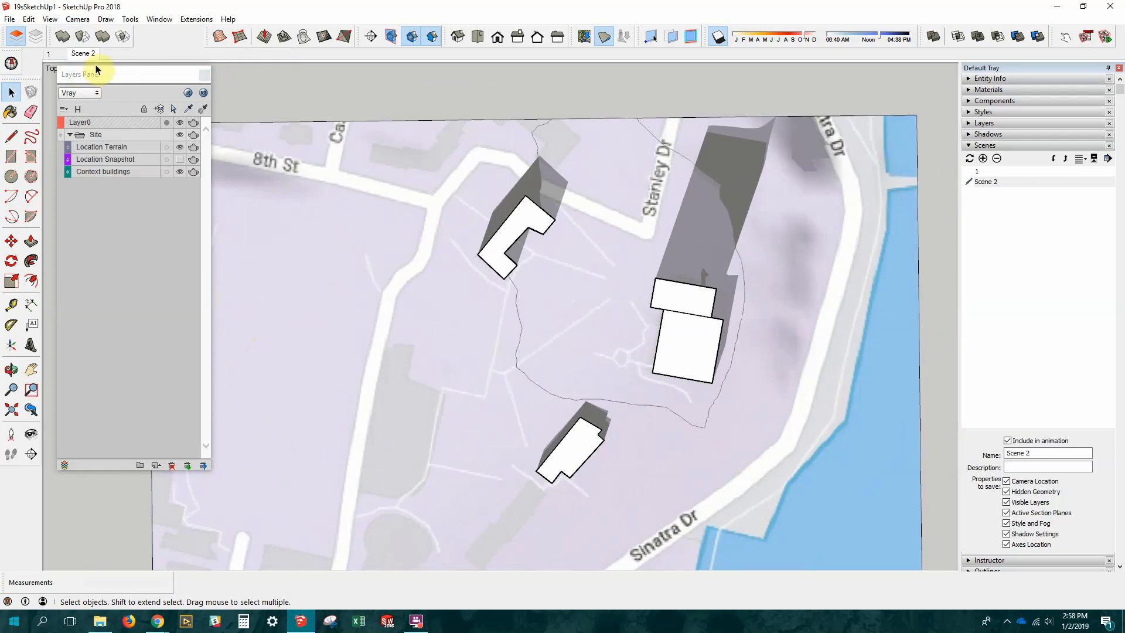
right_click(82, 54)
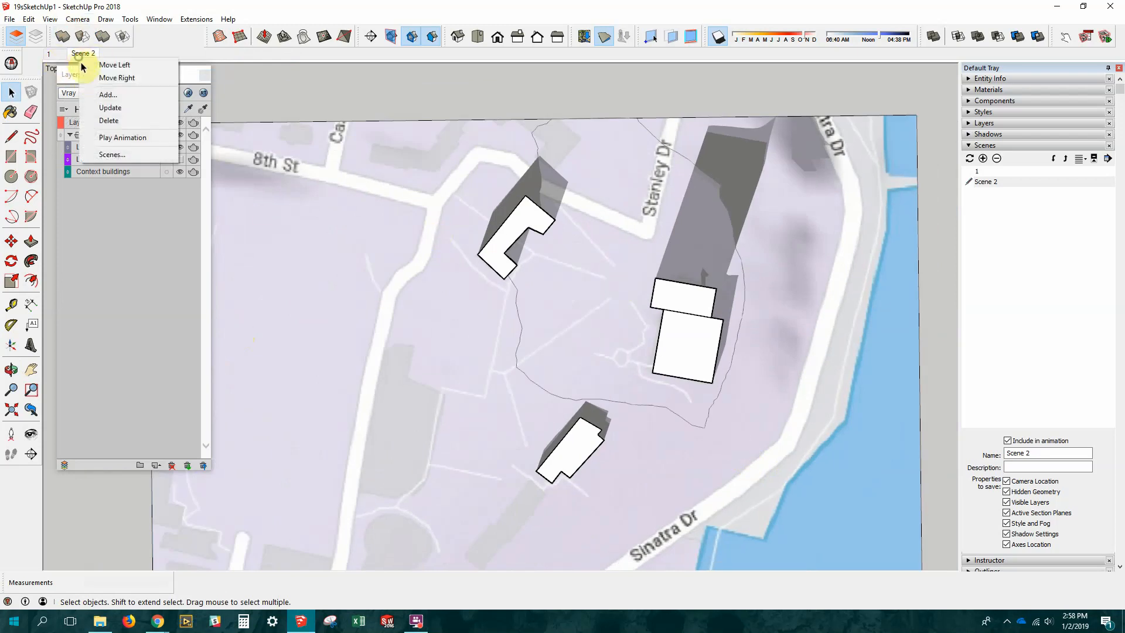
click(111, 107)
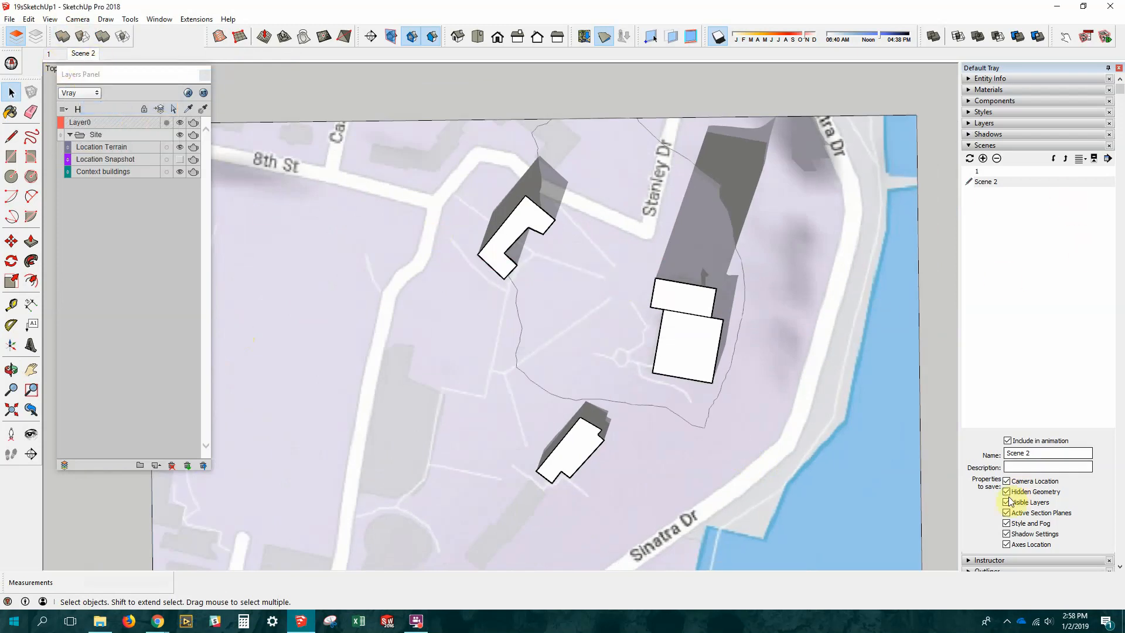
Rename the second scene as 2, and check the two saved views by switching to scene 1 and back.
drag(1036, 452, 934, 464)
text(2)
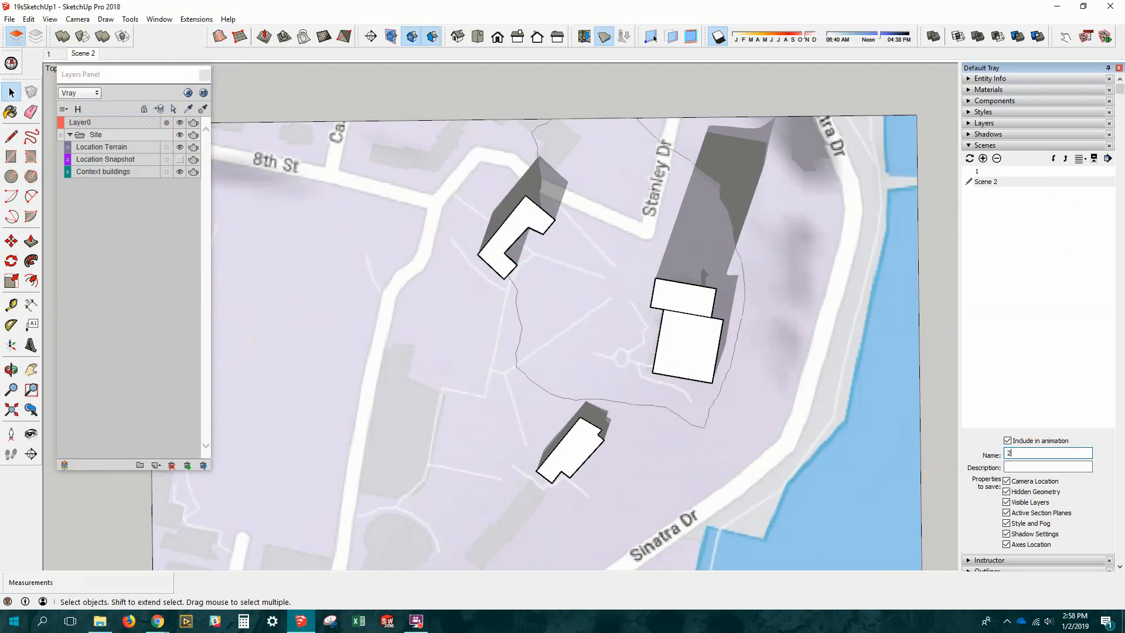
key(Return)
click(50, 54)
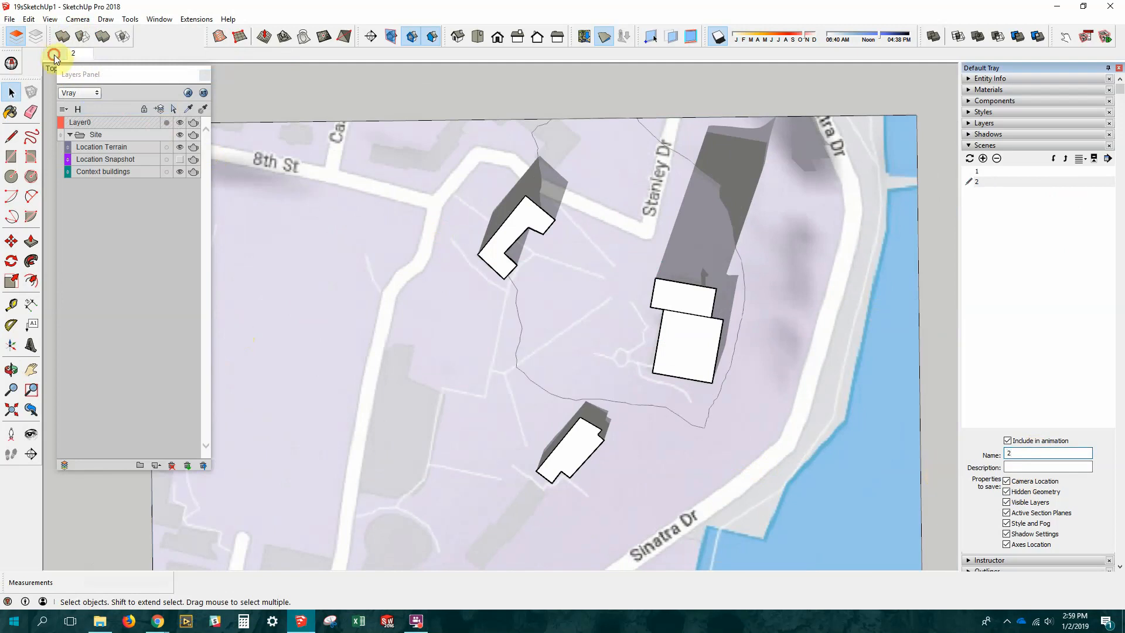
click(82, 54)
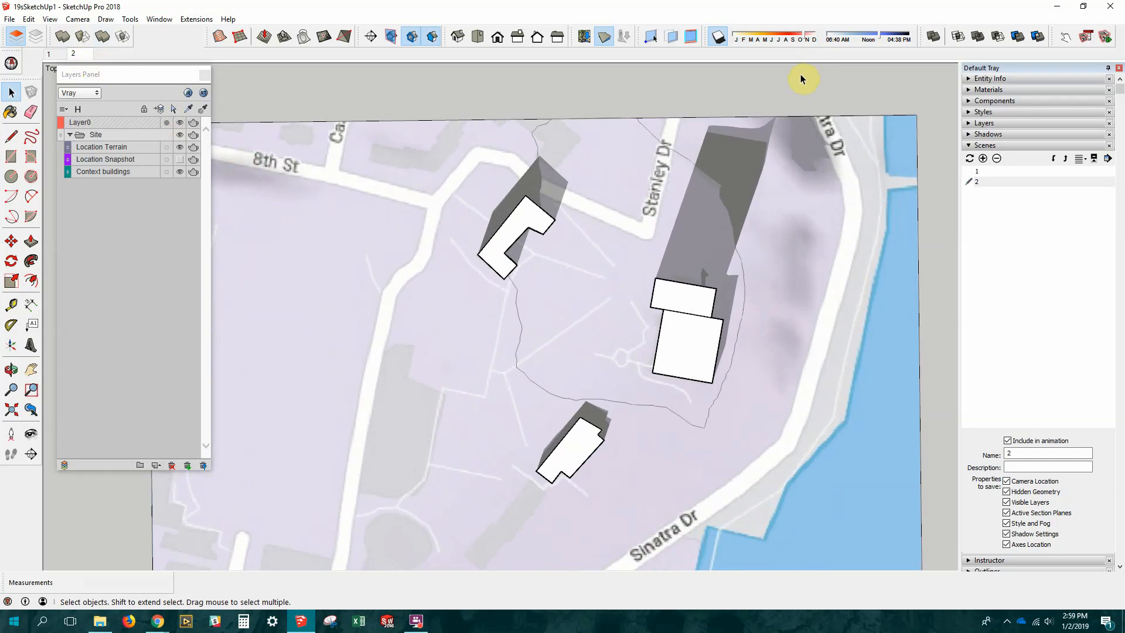
Set the shadow date to 12/22.
mouse_move(805, 39)
mouse_down()
mouse_move(791, 39)
mouse_move(816, 39)
mouse_up()
click(813, 34)
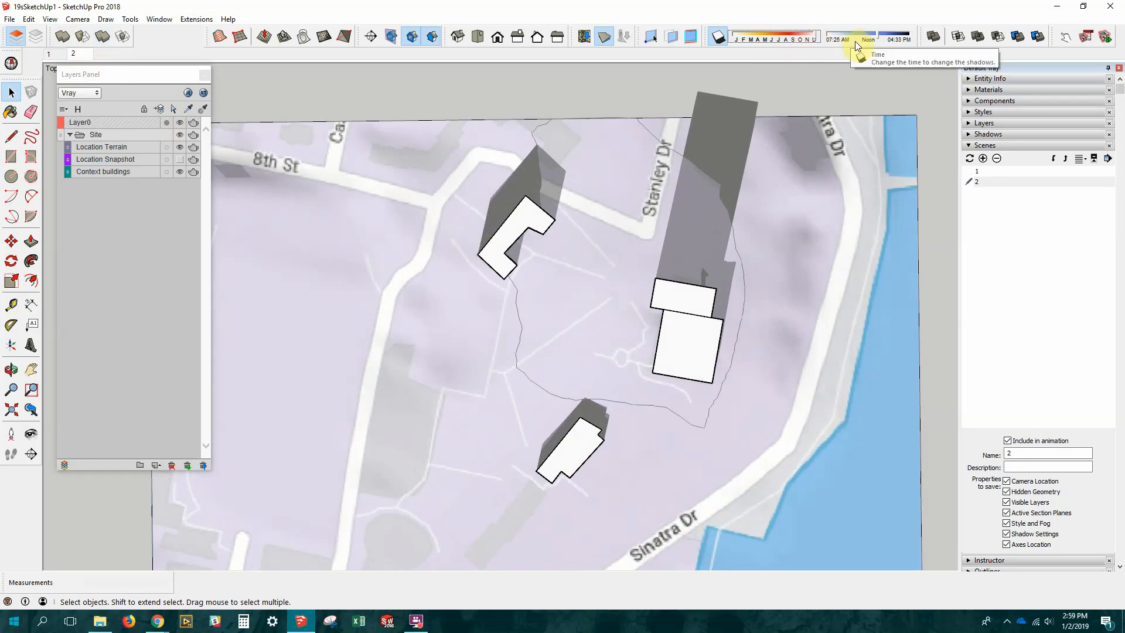
click(969, 136)
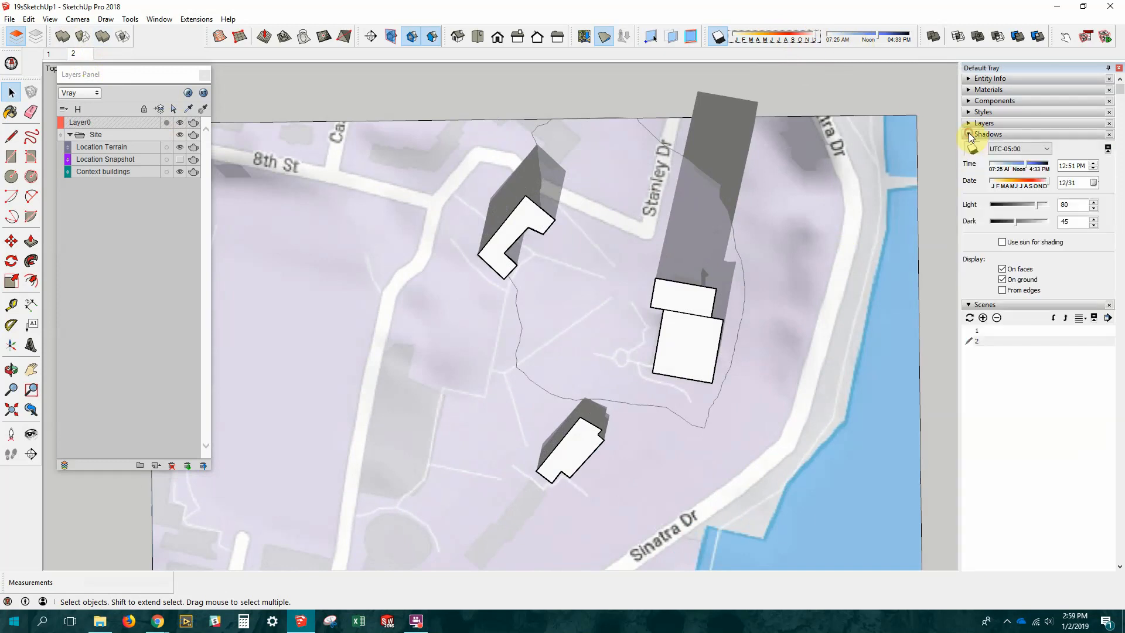
click(1082, 183)
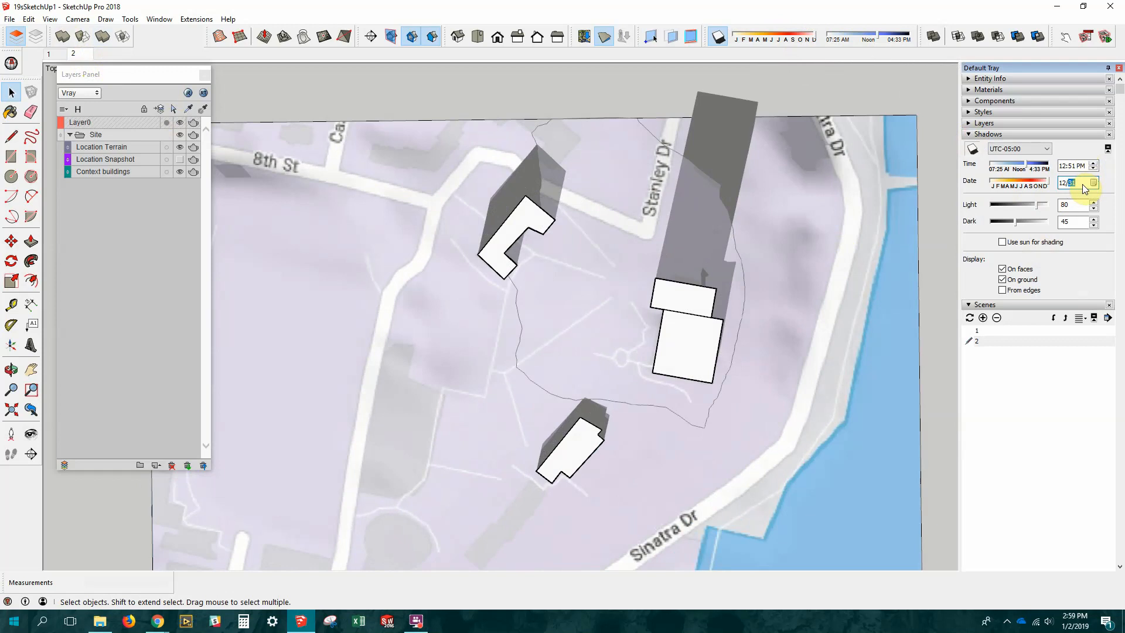
text(22)
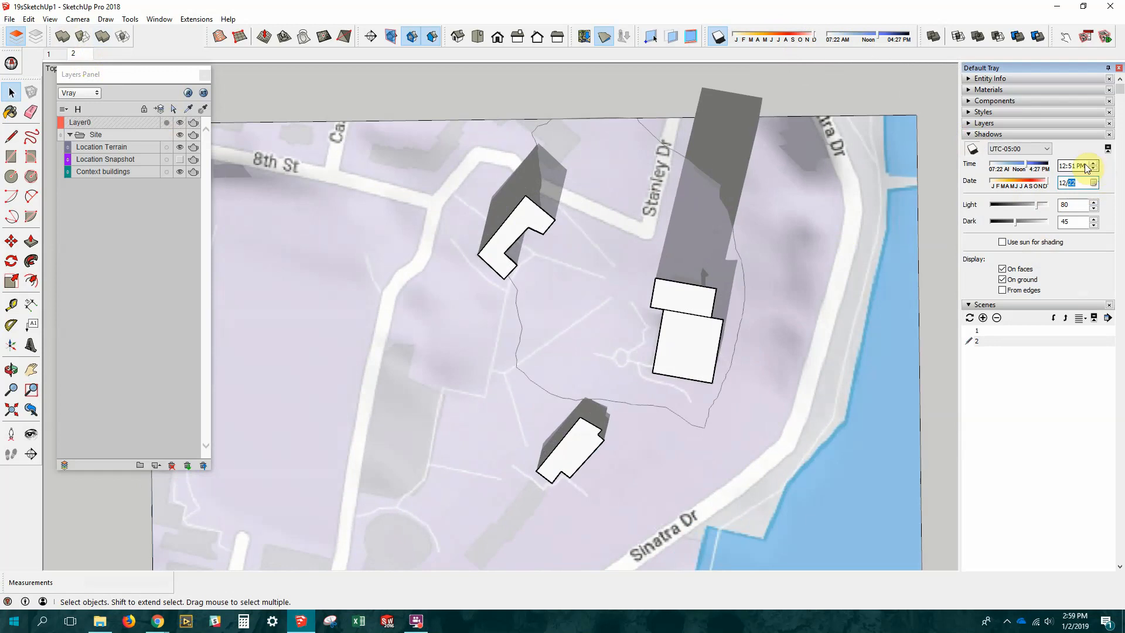
Set the shadow time to 09:00 AM and update scene 2 with it.
click(1025, 166)
drag(1025, 166, 1004, 167)
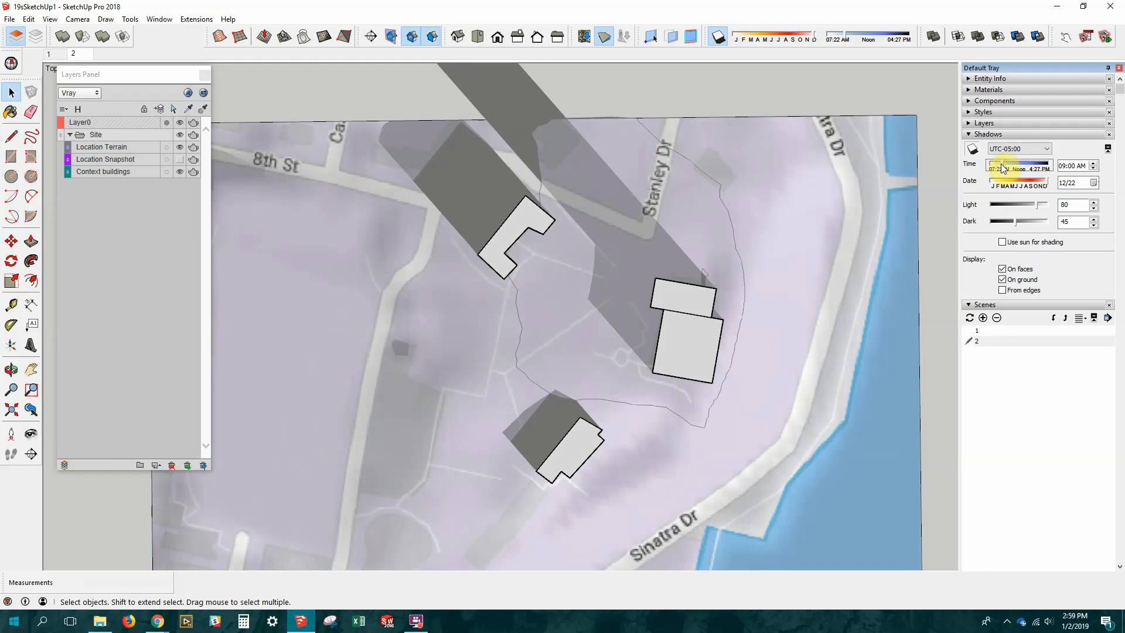
right_click(82, 56)
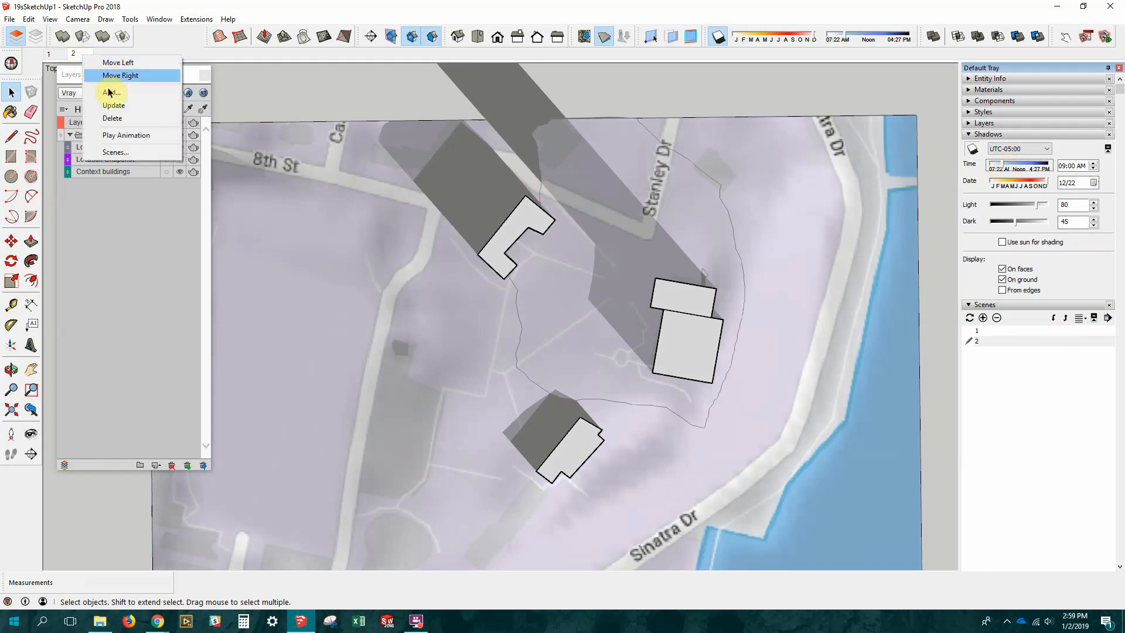
click(119, 109)
Add a third scene and update it with the shadow time set to 12:00 PM.
right_click(87, 55)
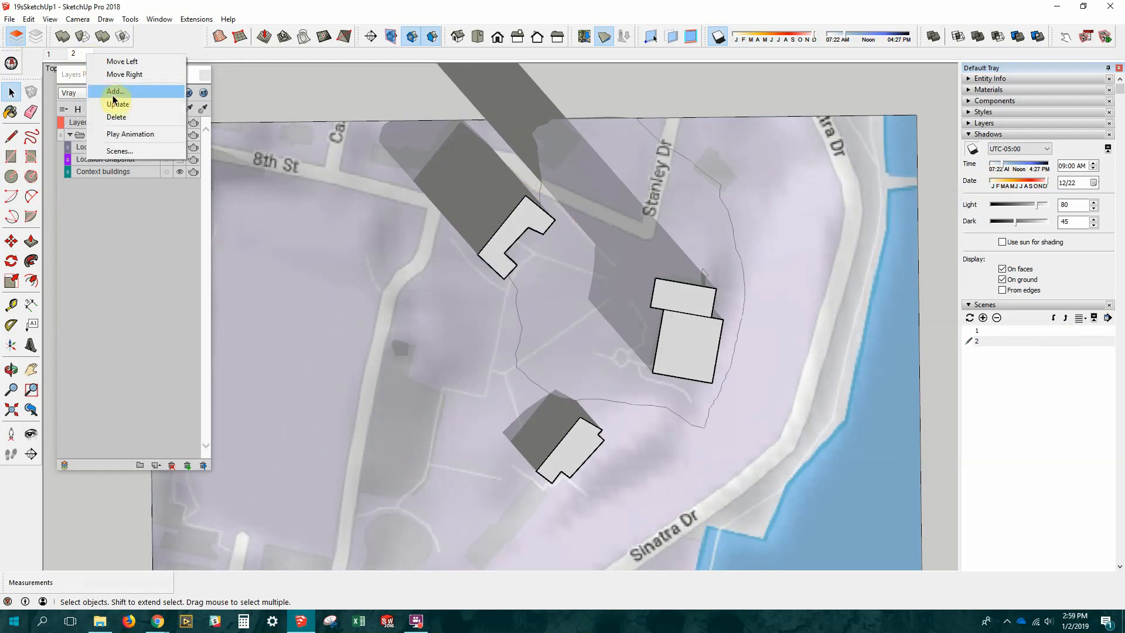
click(114, 93)
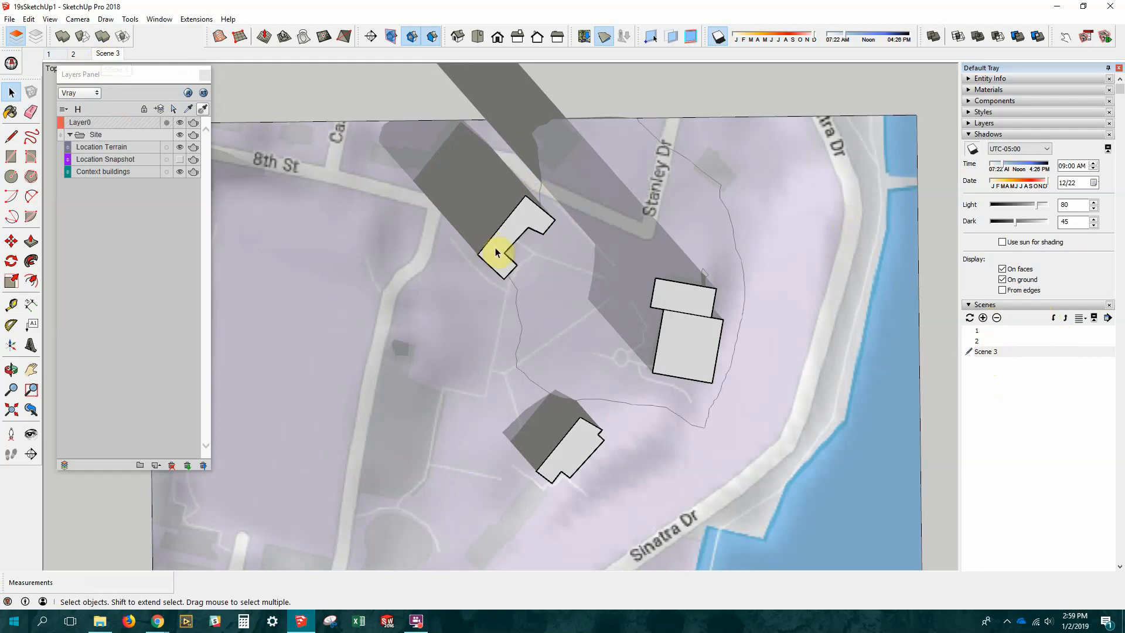
click(1094, 164)
click(1093, 164)
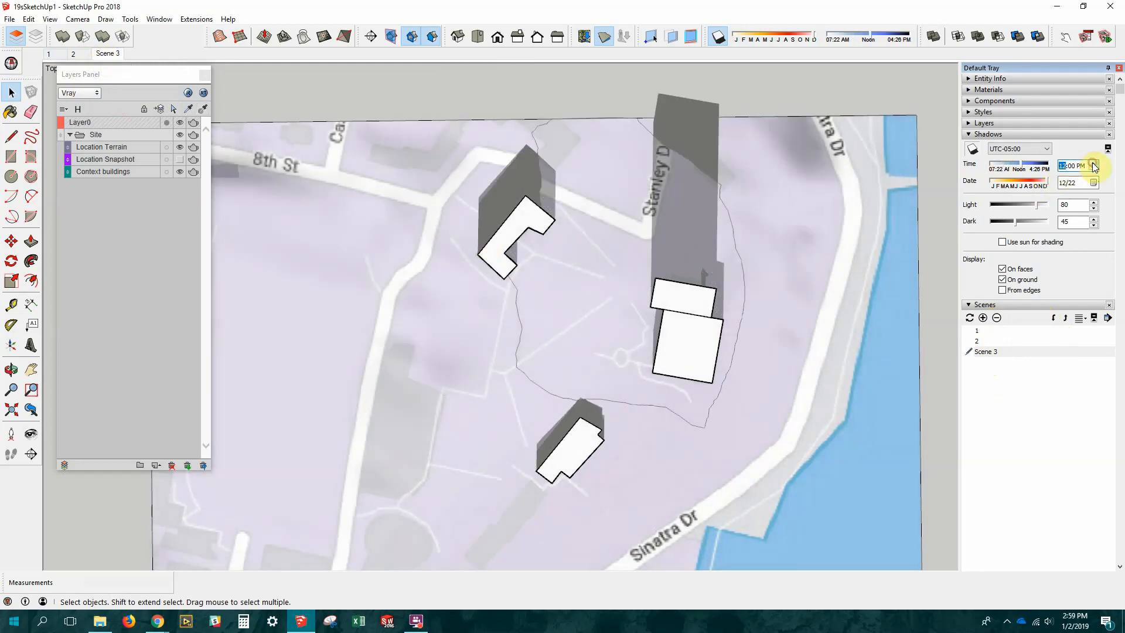
right_click(108, 54)
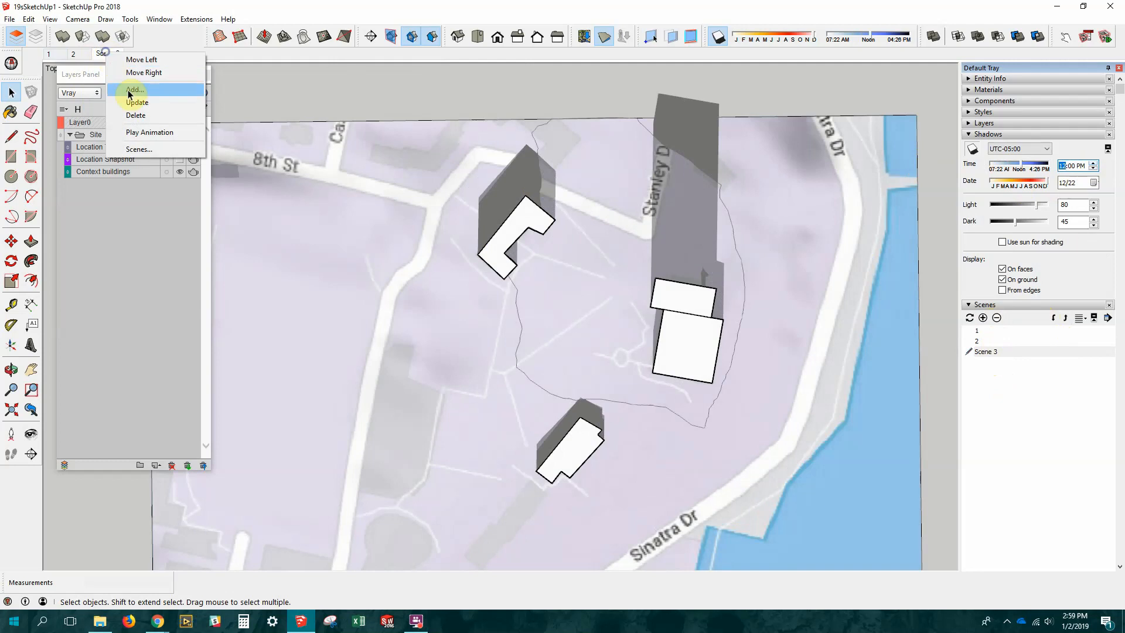
click(136, 103)
Add a fourth scene, set its shadow time to 03:00 PM and update the scene with it.
right_click(110, 55)
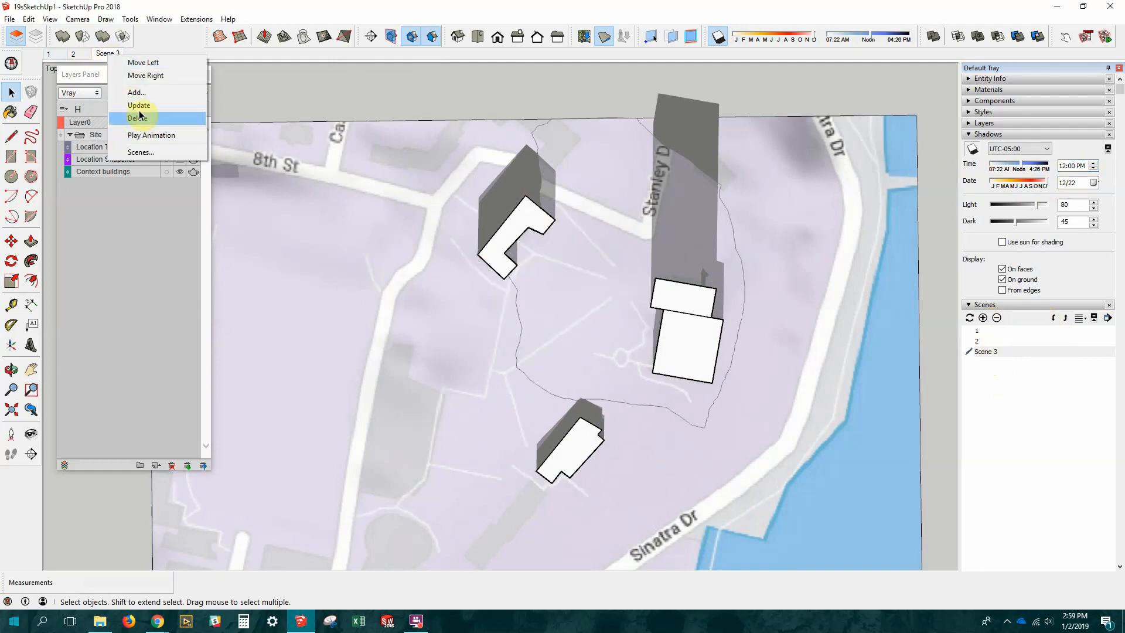
click(140, 94)
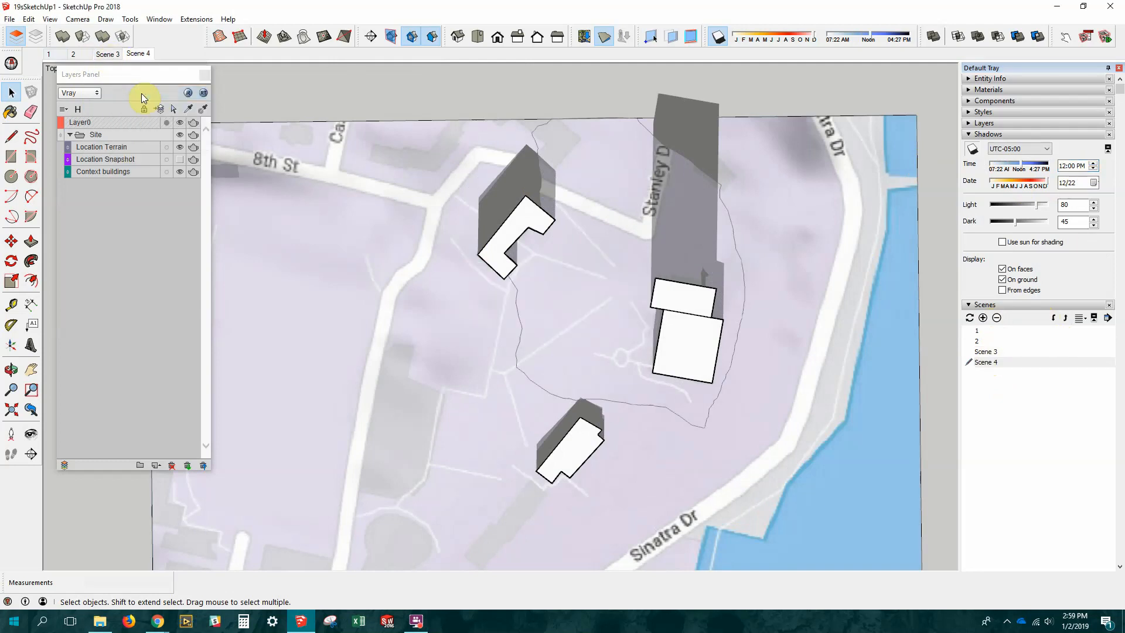
click(1093, 164)
click(1094, 164)
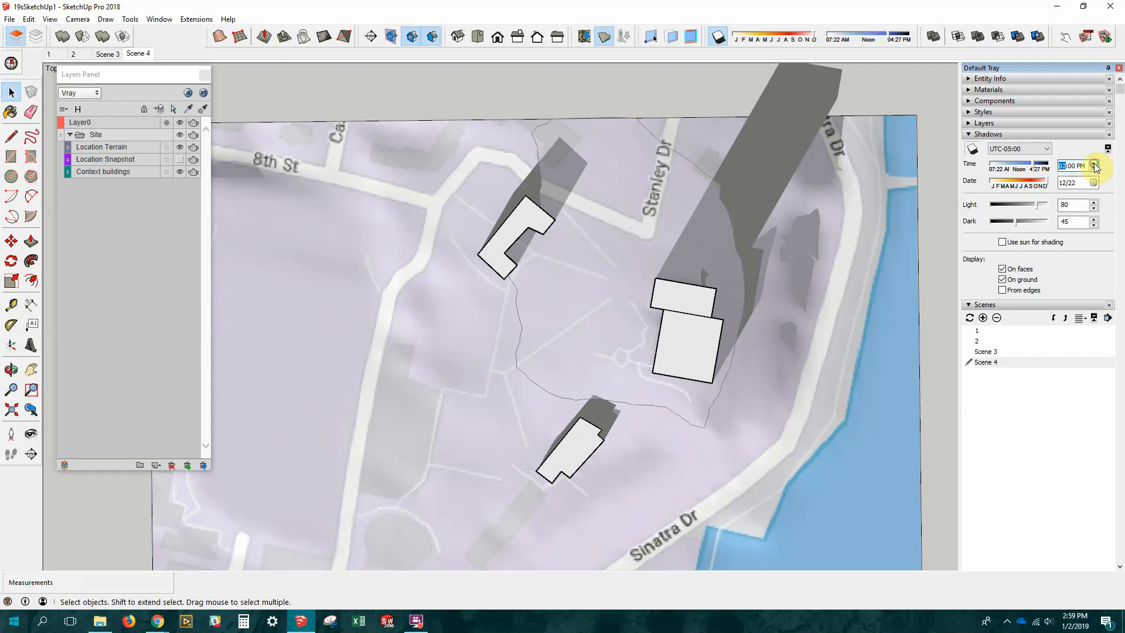
click(1094, 164)
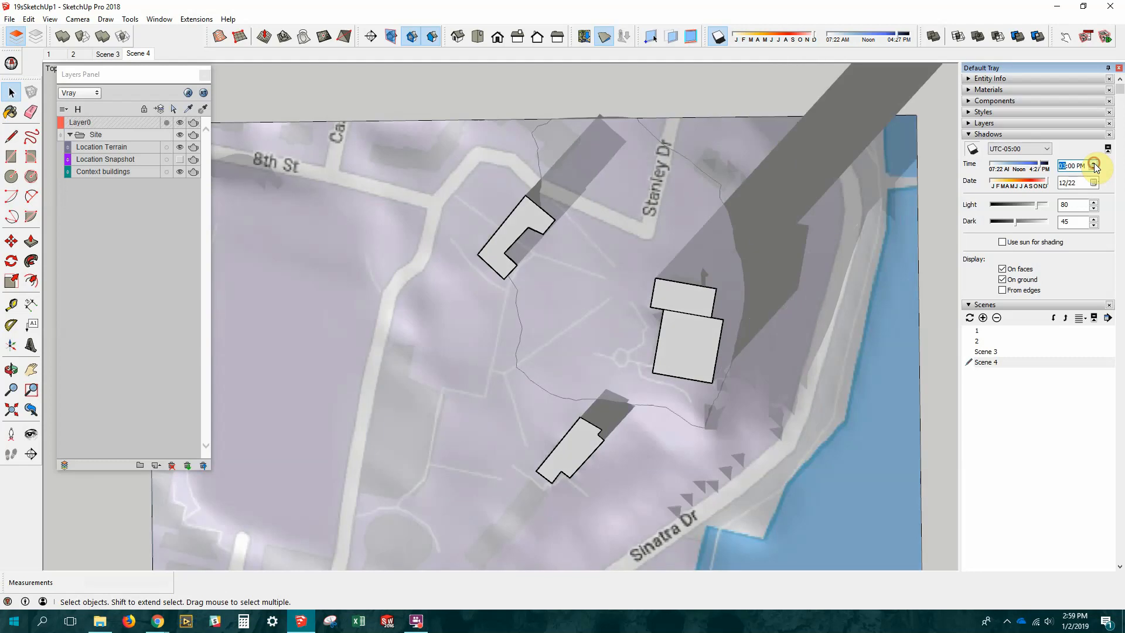
right_click(144, 55)
click(177, 107)
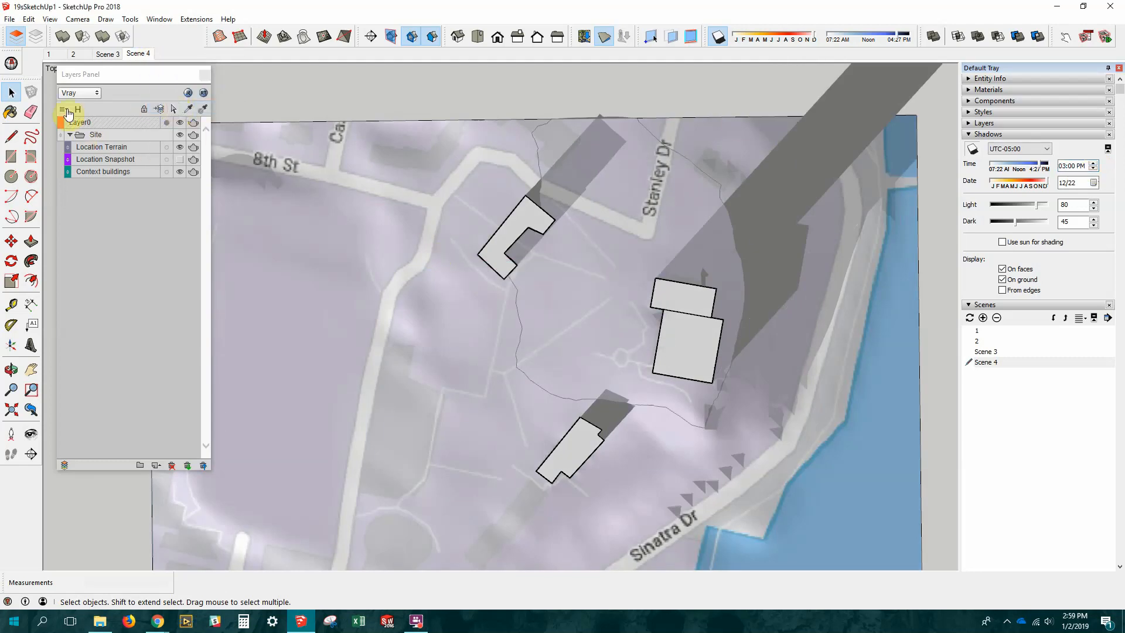
Review the shadow studies by switching through scenes 2, 3 and 4, view the model in 3D, and return to scene 1.
click(74, 54)
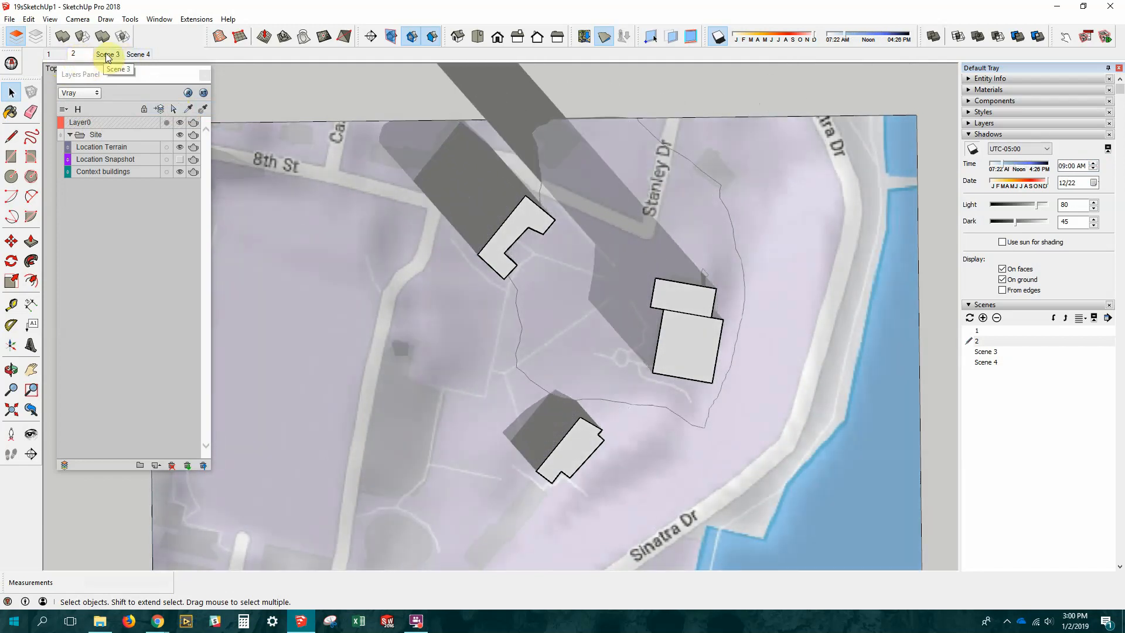
click(108, 54)
click(133, 53)
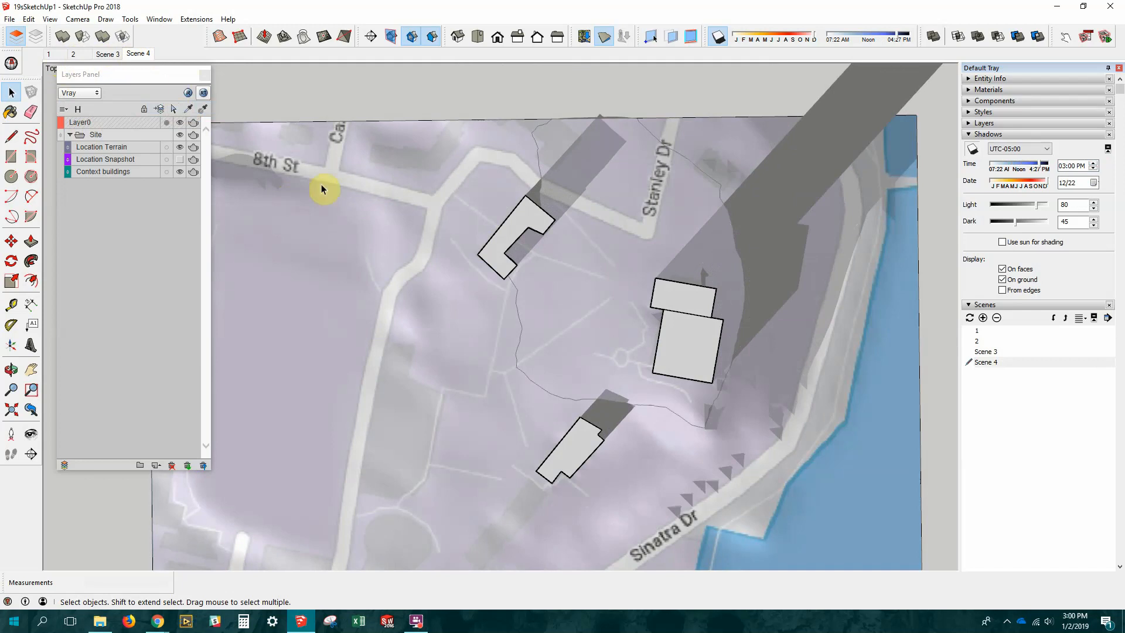
middle_drag(522, 447, 353, 149)
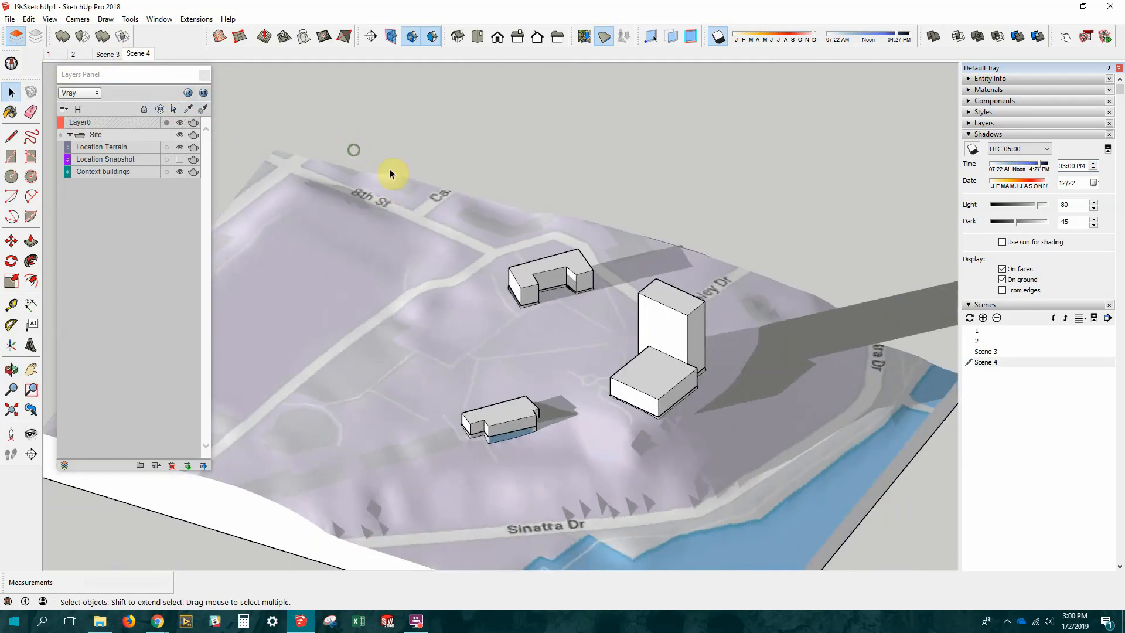
scroll(454, 198, down, 2)
click(48, 54)
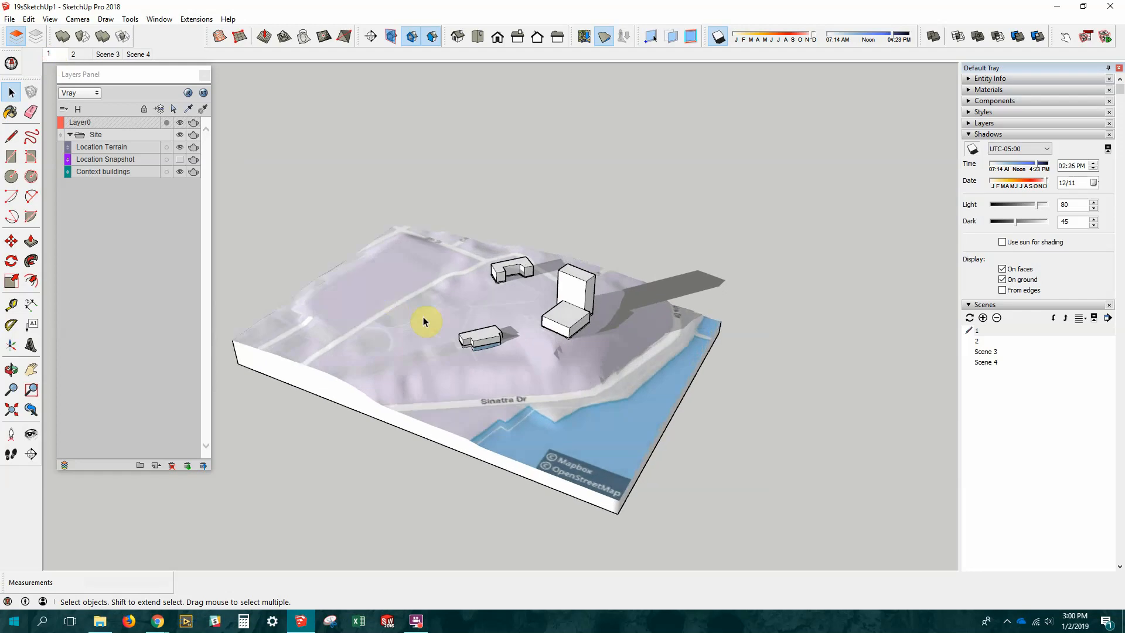